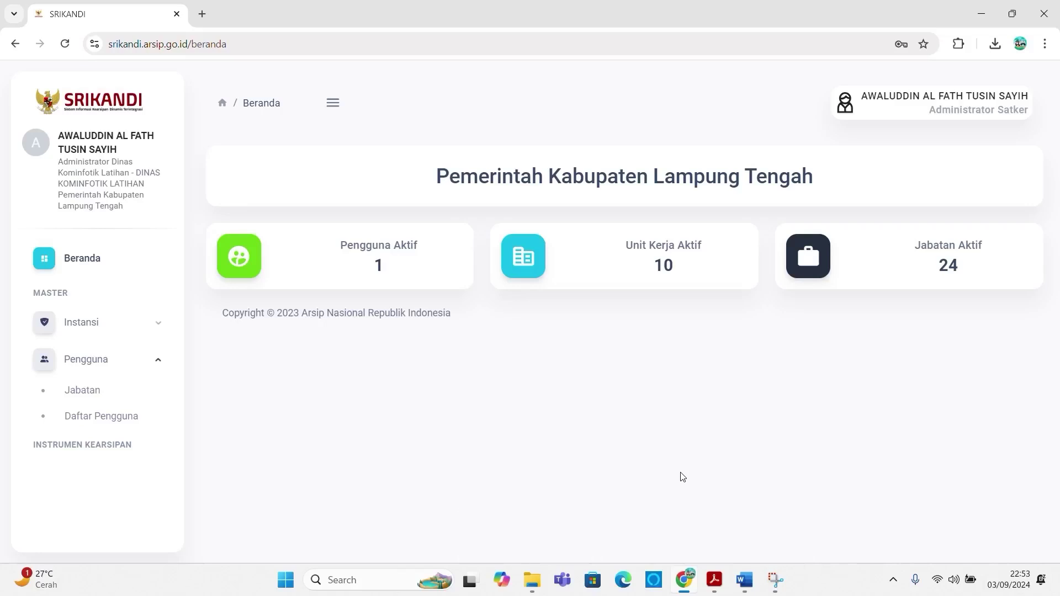
Step: Go through Instansi > Unit Kerja to the Pengguna > Jabatan positions list
{"action": "left_click", "coordinate": [99, 329]}
{"action": "left_click", "coordinate": [100, 351]}
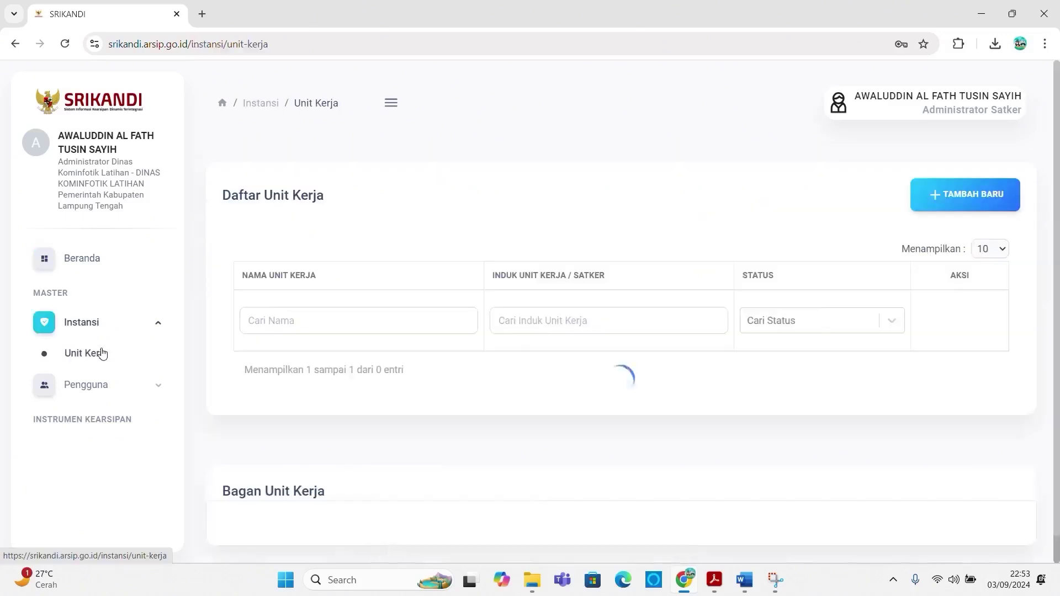
{"action": "left_click", "coordinate": [124, 385]}
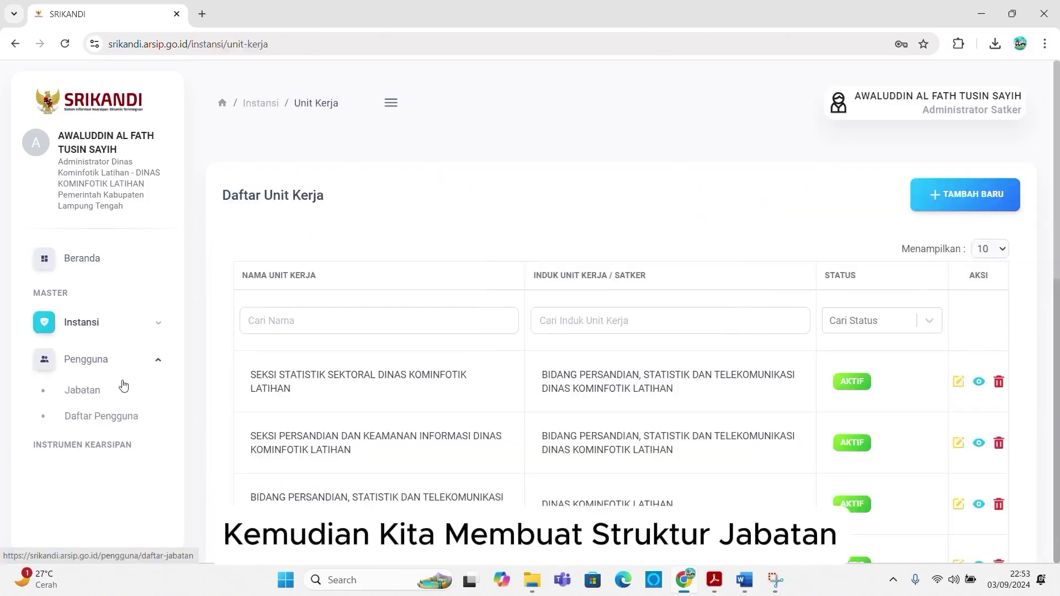
{"action": "left_click", "coordinate": [80, 391]}
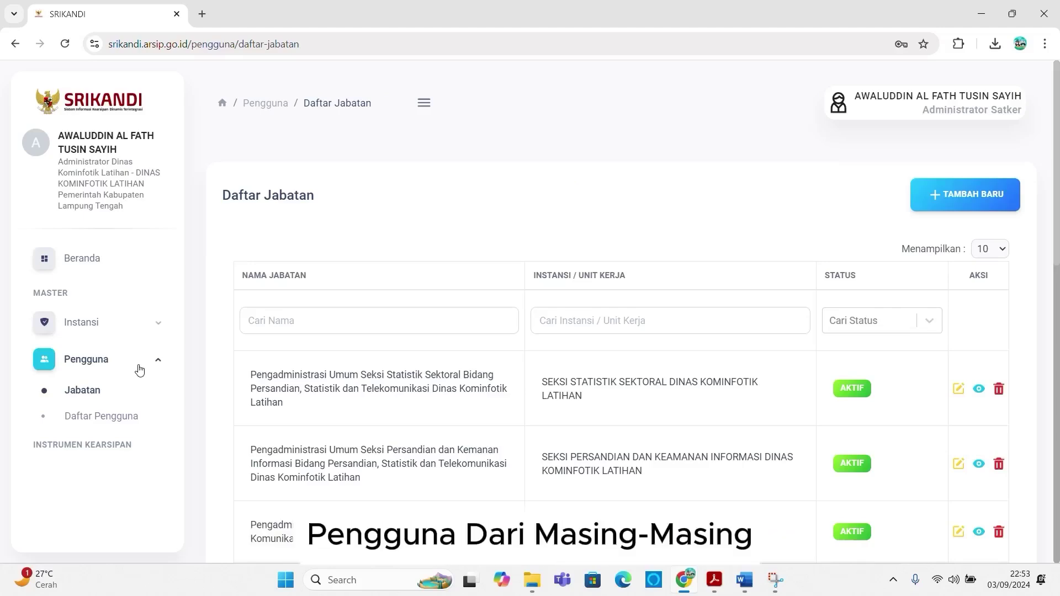
Step: Review the expanded DINAS KOMINFOTIK LATIHAN position chart, then show Daftar Pengguna beside a new tab
{"action": "scroll", "coordinate": [390, 407], "scroll_direction": "down", "scroll_amount": 12}
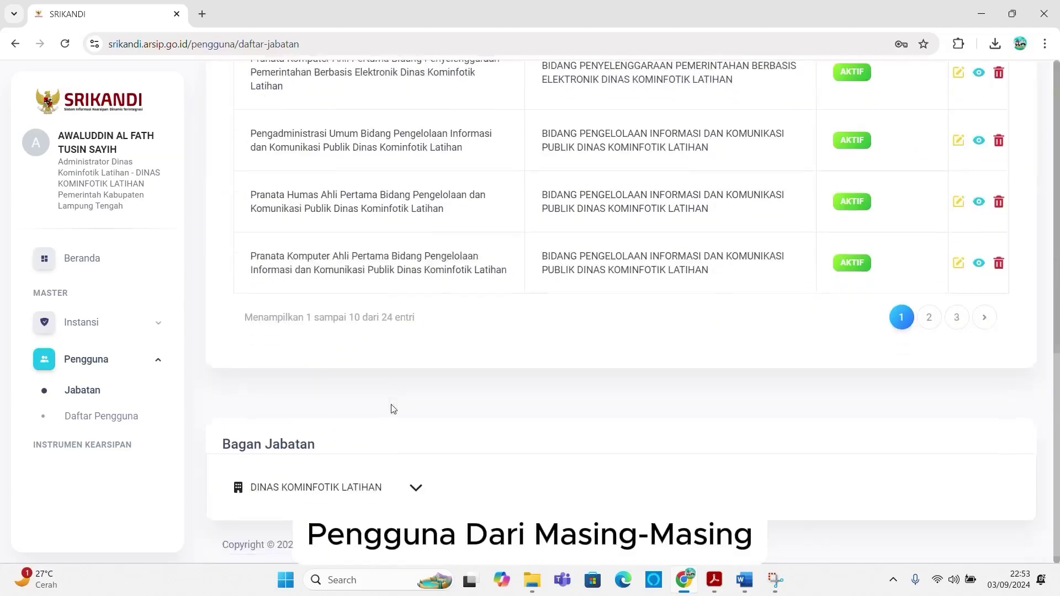
{"action": "left_click", "coordinate": [348, 483]}
{"action": "scroll", "coordinate": [346, 484], "scroll_direction": "down", "scroll_amount": 3}
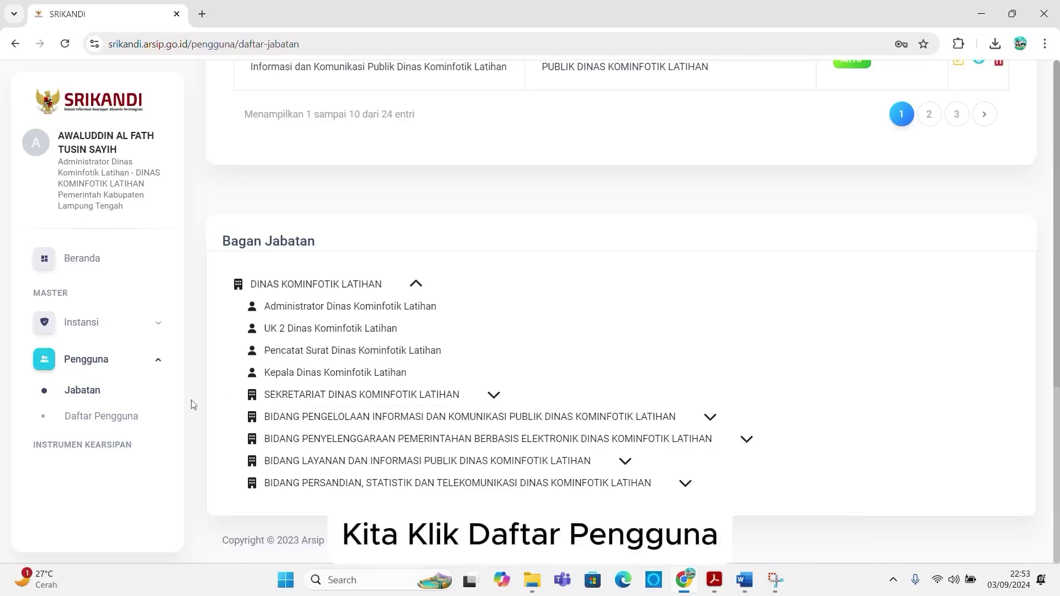
{"action": "left_click", "coordinate": [105, 418]}
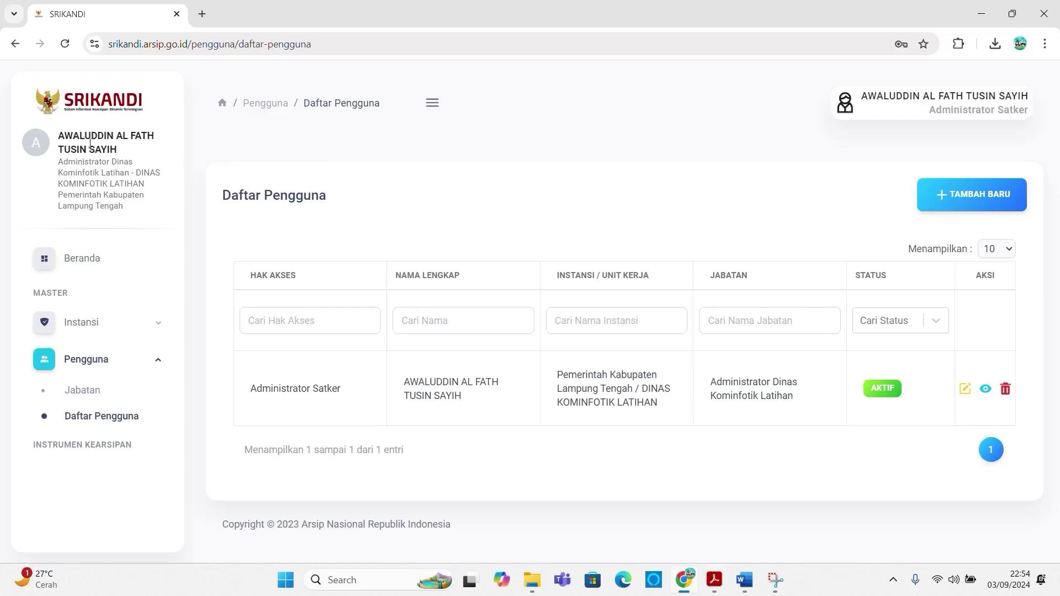
{"action": "left_click", "coordinate": [202, 14]}
Step: Load srikandi.arsip.go.id in the new tab and sign out of the current account
{"action": "type", "text": "s"}
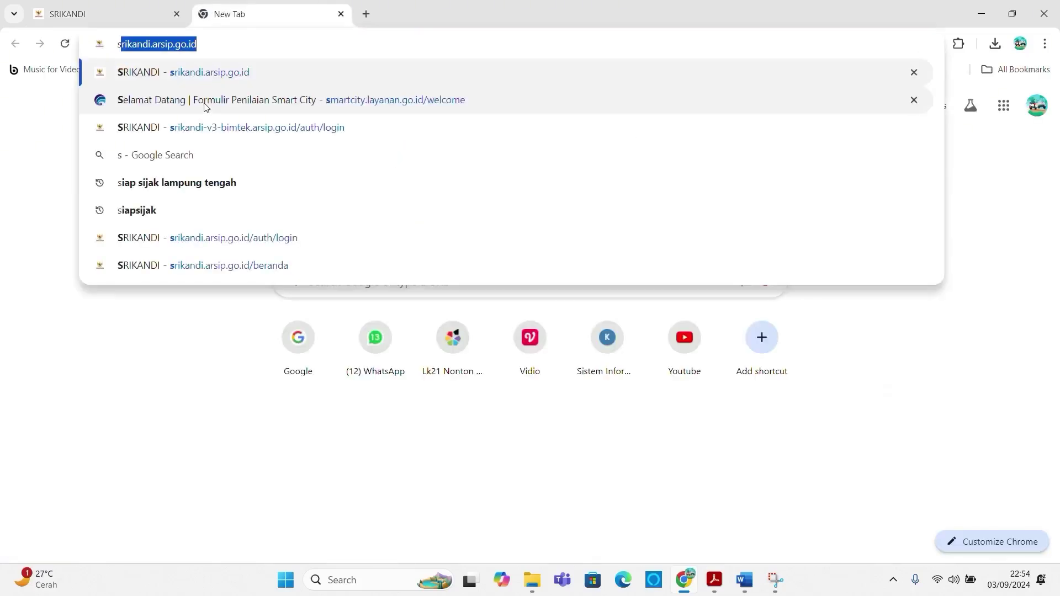
{"action": "type", "text": "r"}
{"action": "key", "text": "Return"}
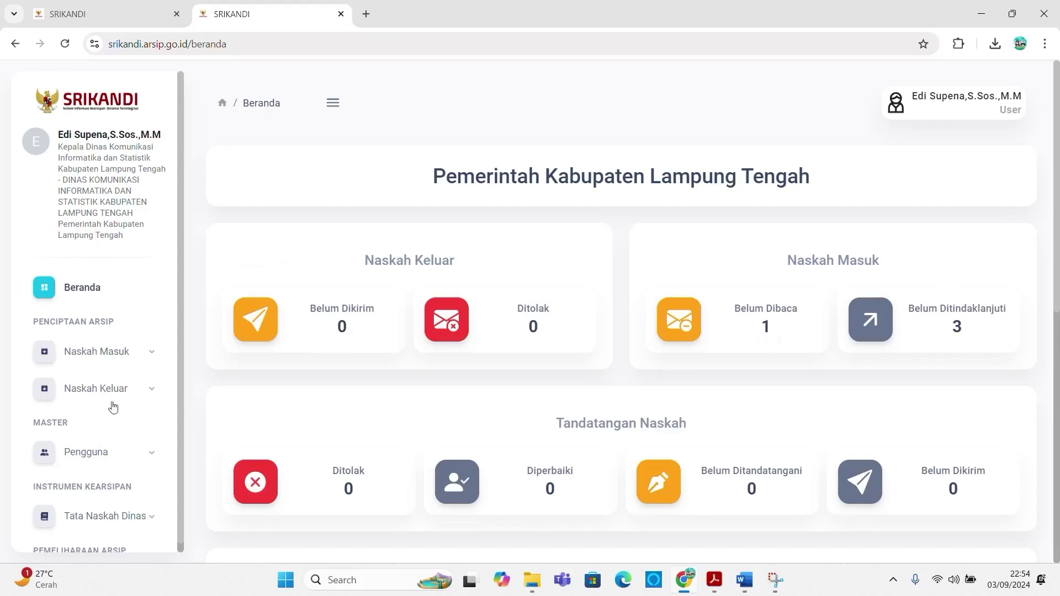
{"action": "left_click", "coordinate": [995, 97]}
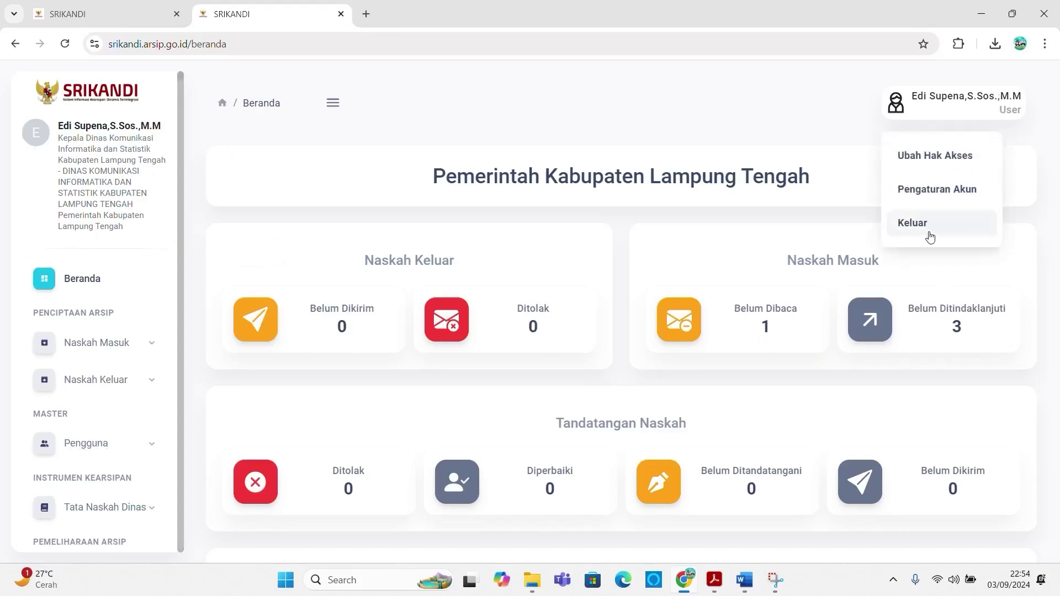
{"action": "left_click", "coordinate": [929, 231]}
Step: Sign in with the agency administrator username and password, dismissing Chrome's password prompt
{"action": "left_click", "coordinate": [723, 319]}
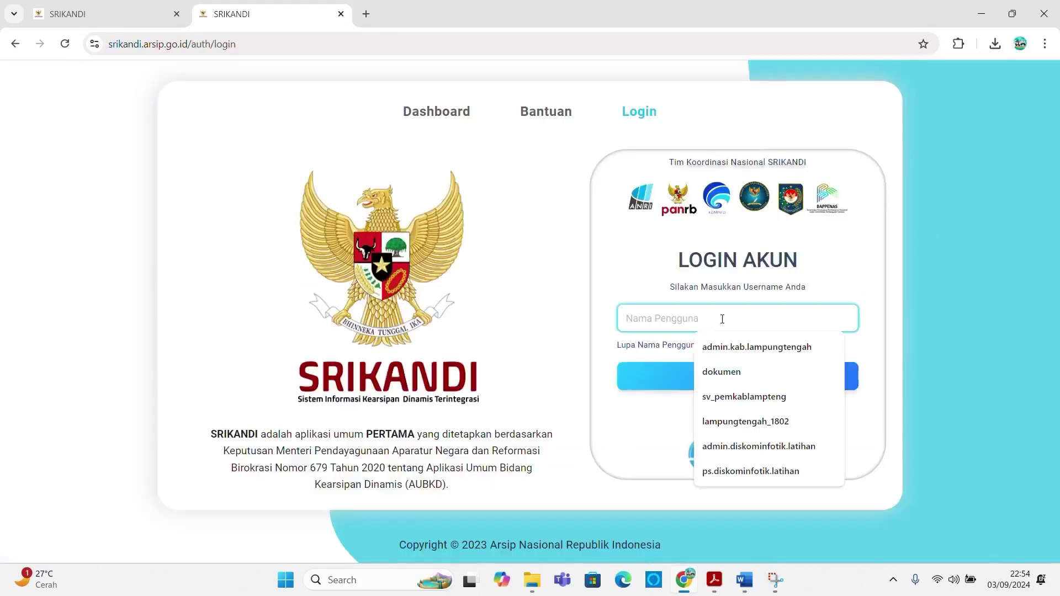
{"action": "type", "text": "admin"}
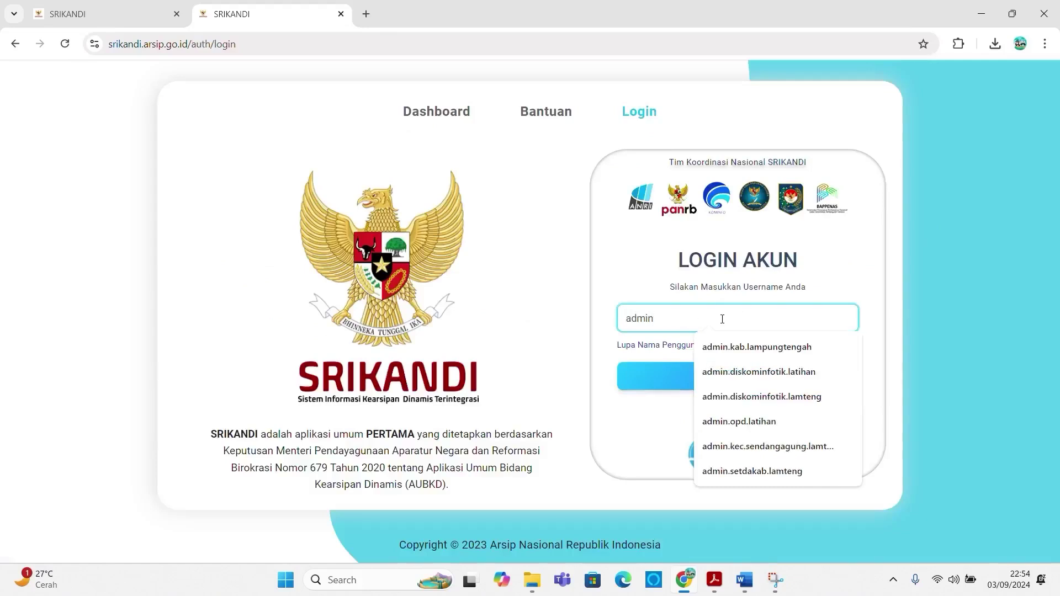
{"action": "type", "text": ".disko"}
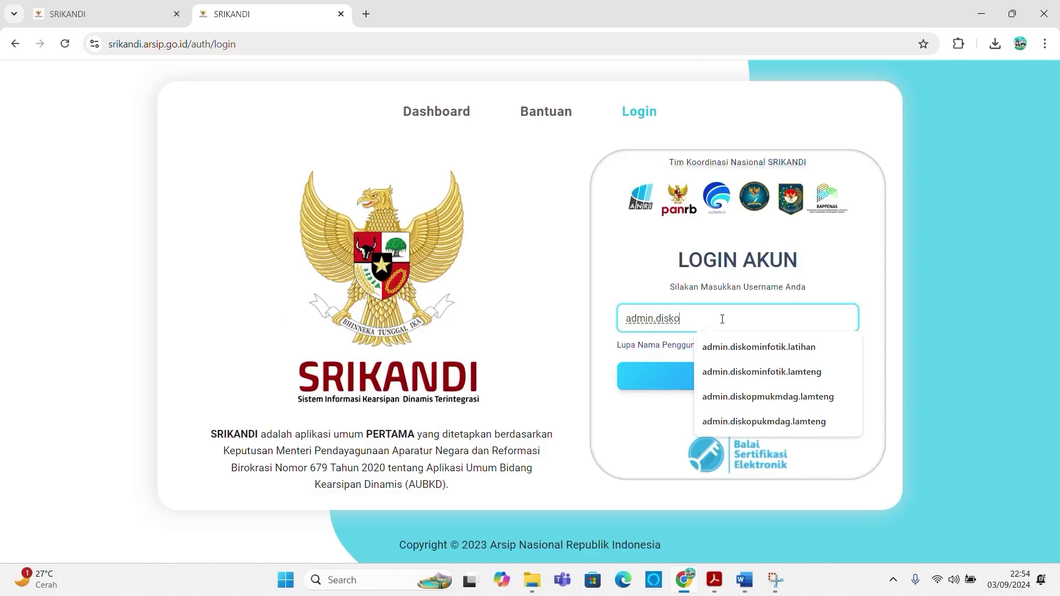
{"action": "left_click", "coordinate": [734, 347]}
{"action": "left_click", "coordinate": [734, 379]}
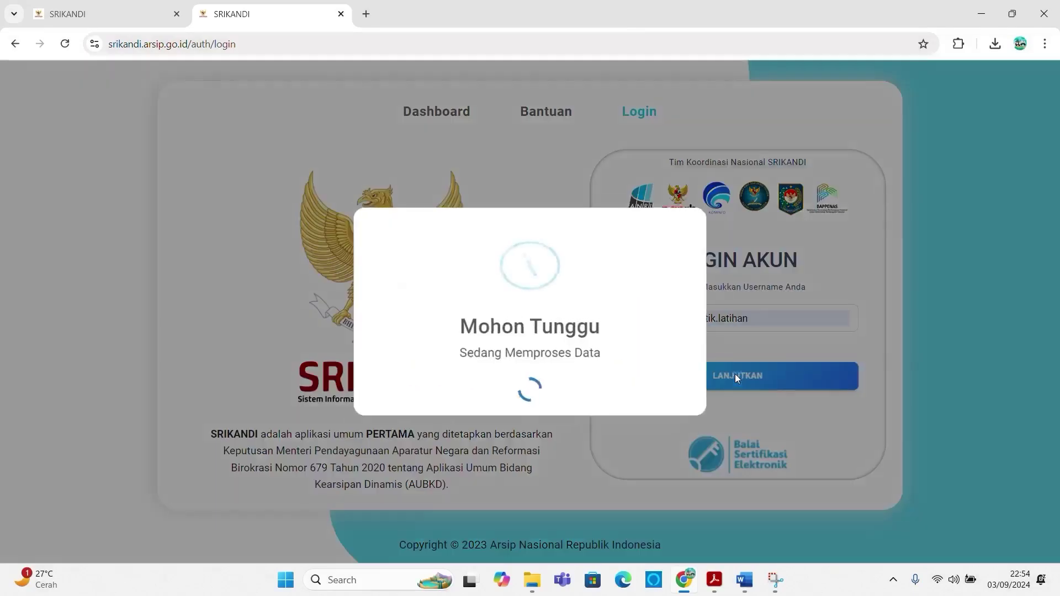
{"action": "left_click", "coordinate": [659, 350]}
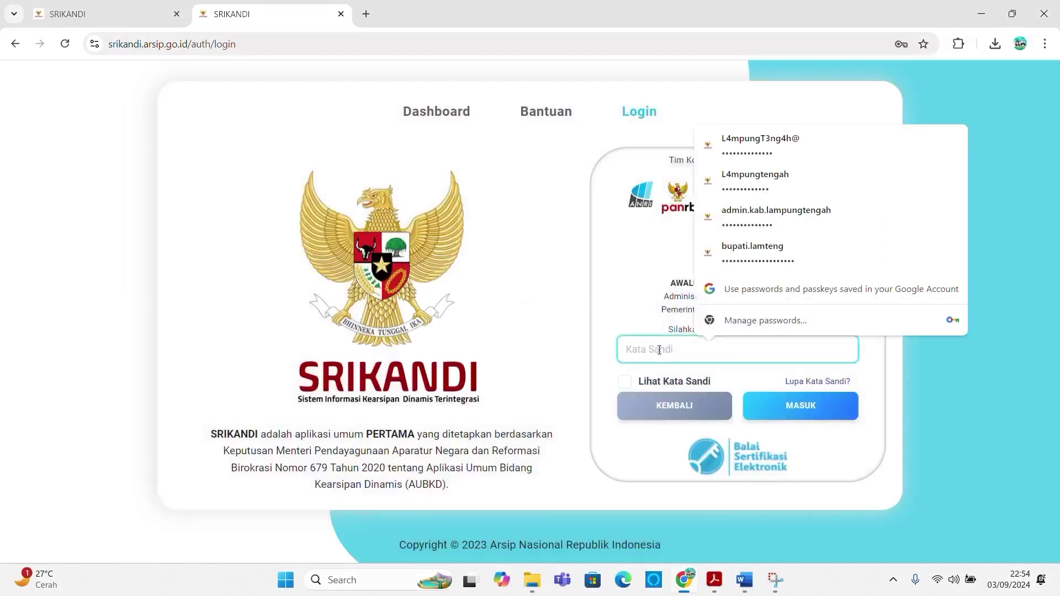
{"action": "type", "text": "•••••••••••"}
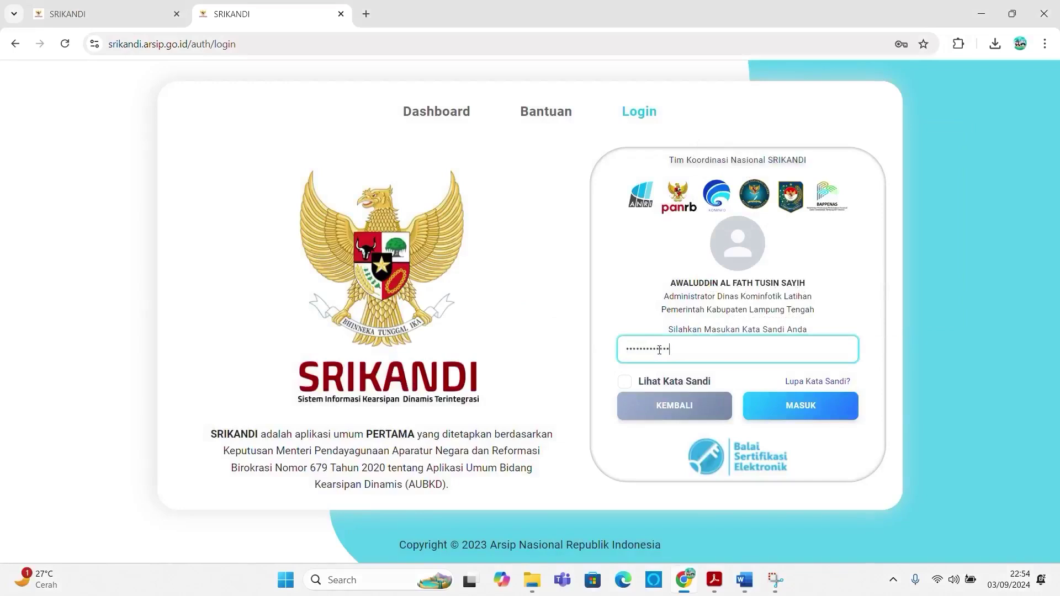
{"action": "type", "text": "••"}
{"action": "left_click", "coordinate": [800, 402]}
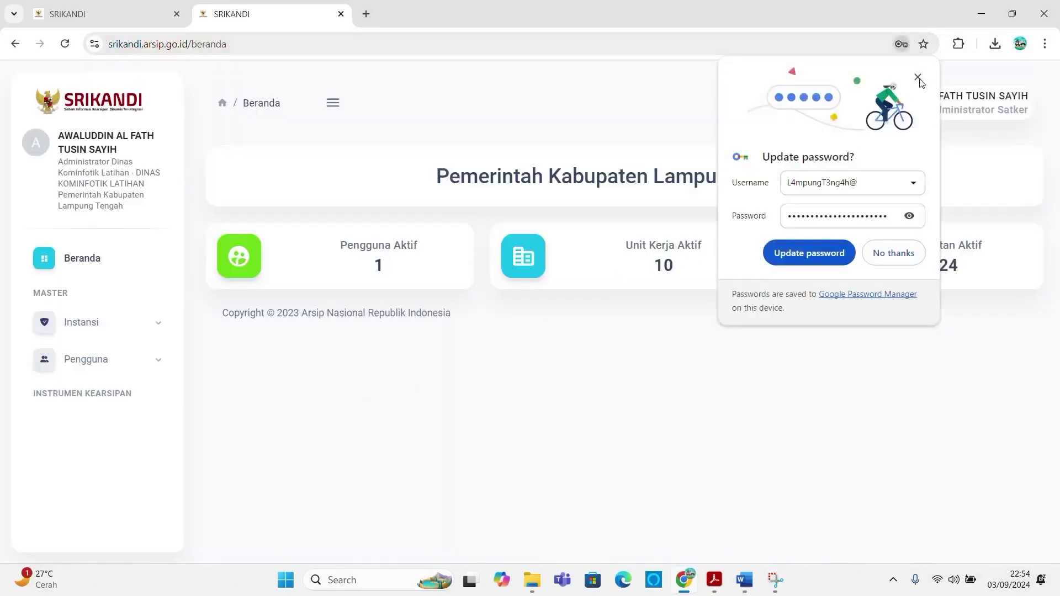
{"action": "left_click", "coordinate": [917, 77]}
{"action": "left_click", "coordinate": [126, 364]}
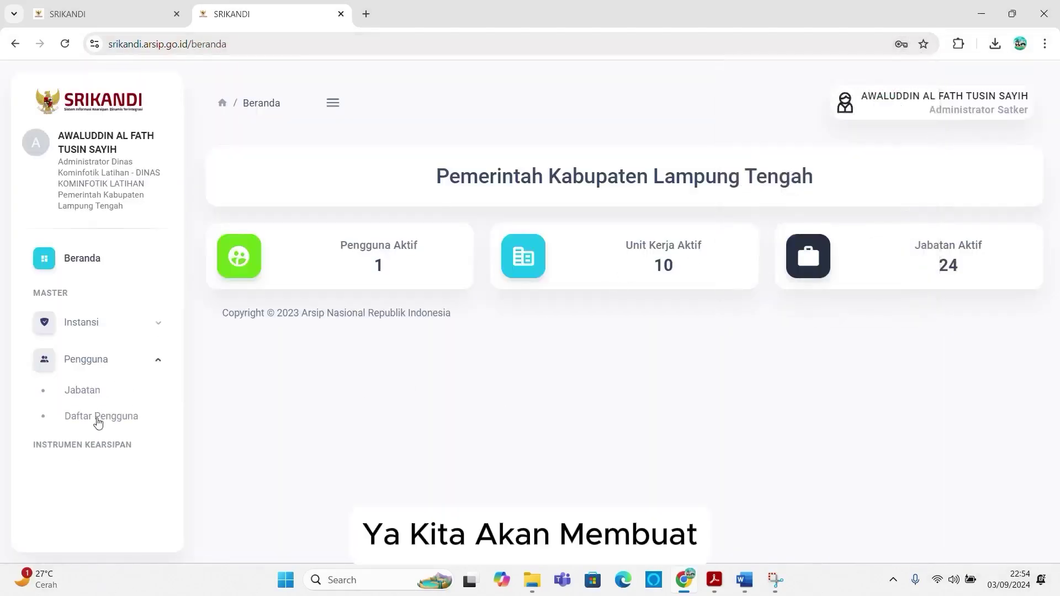
Step: In the second tab, expand DINAS KOMINFOTIK LATIHAN and SEKRETARIAT in Bagan Jabatan, then return to the first tab
{"action": "left_click", "coordinate": [97, 417]}
{"action": "left_click", "coordinate": [97, 398]}
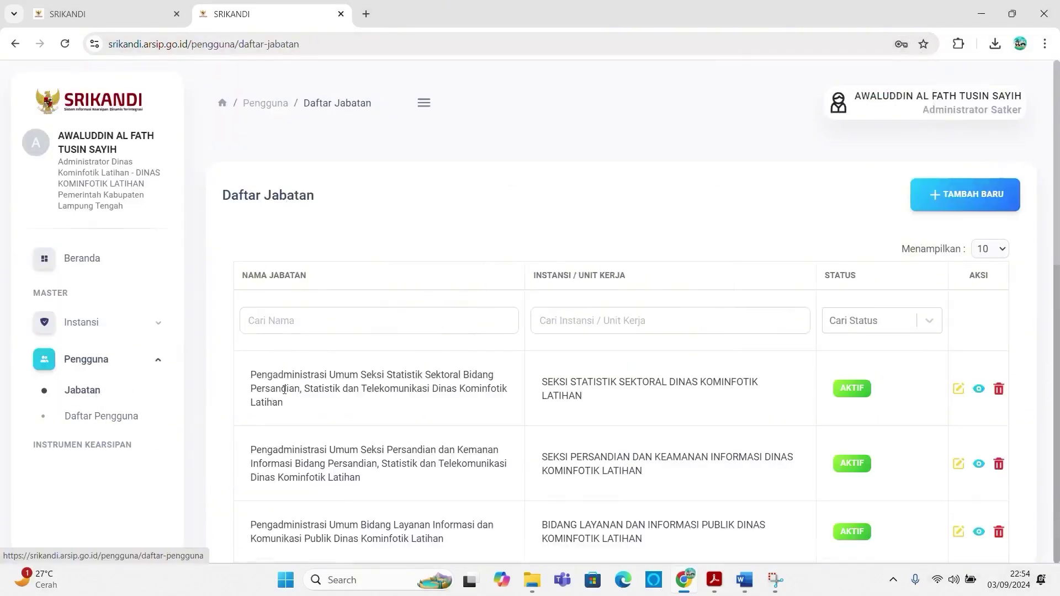
{"action": "scroll", "coordinate": [355, 421], "scroll_direction": "down", "scroll_amount": 10}
{"action": "left_click", "coordinate": [366, 484]}
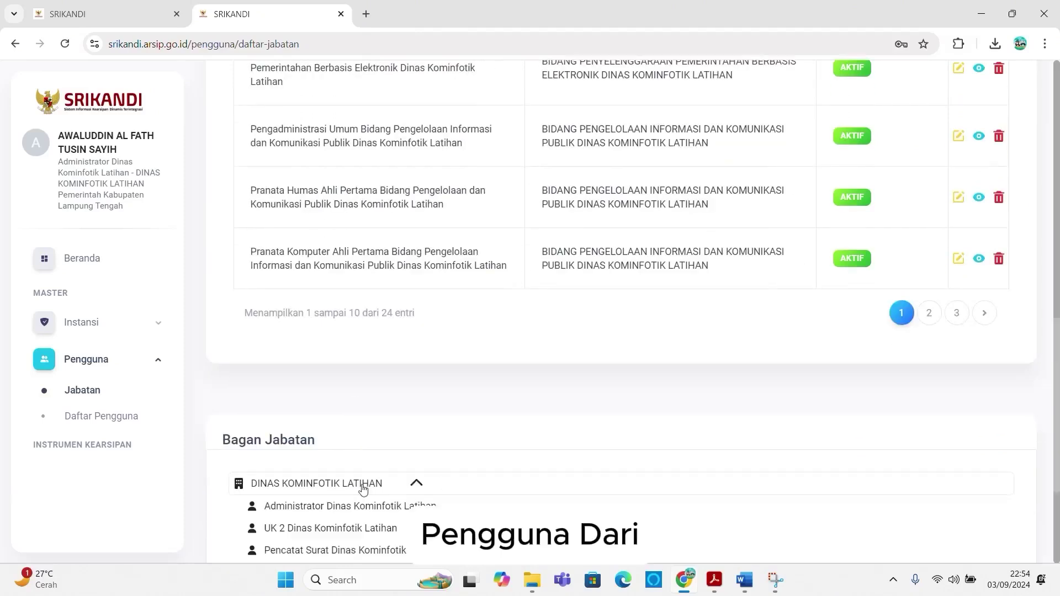
{"action": "scroll", "coordinate": [351, 483], "scroll_direction": "down", "scroll_amount": 3}
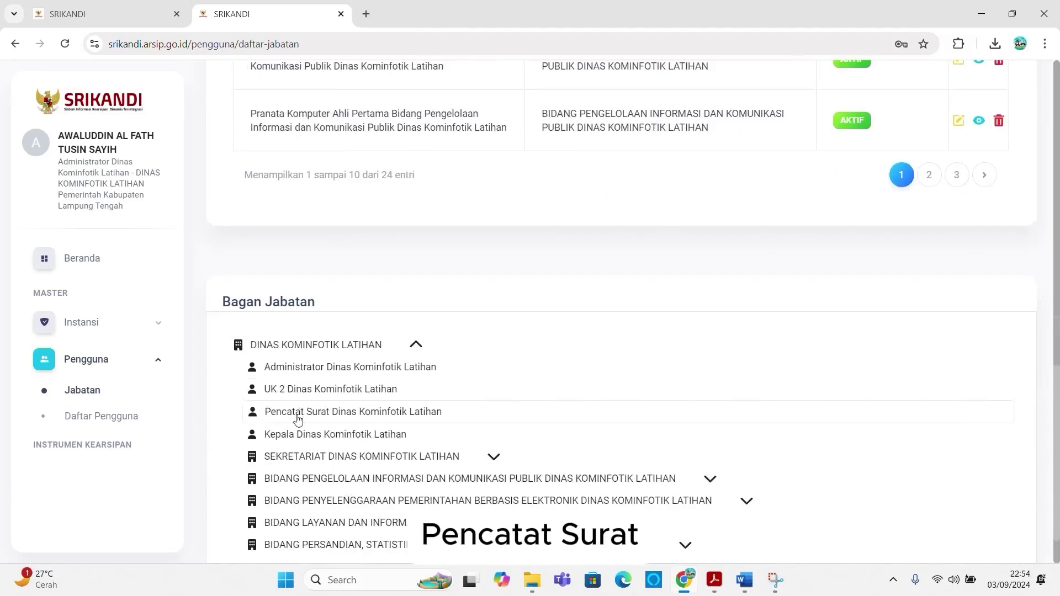
{"action": "scroll", "coordinate": [299, 441], "scroll_direction": "down", "scroll_amount": 1}
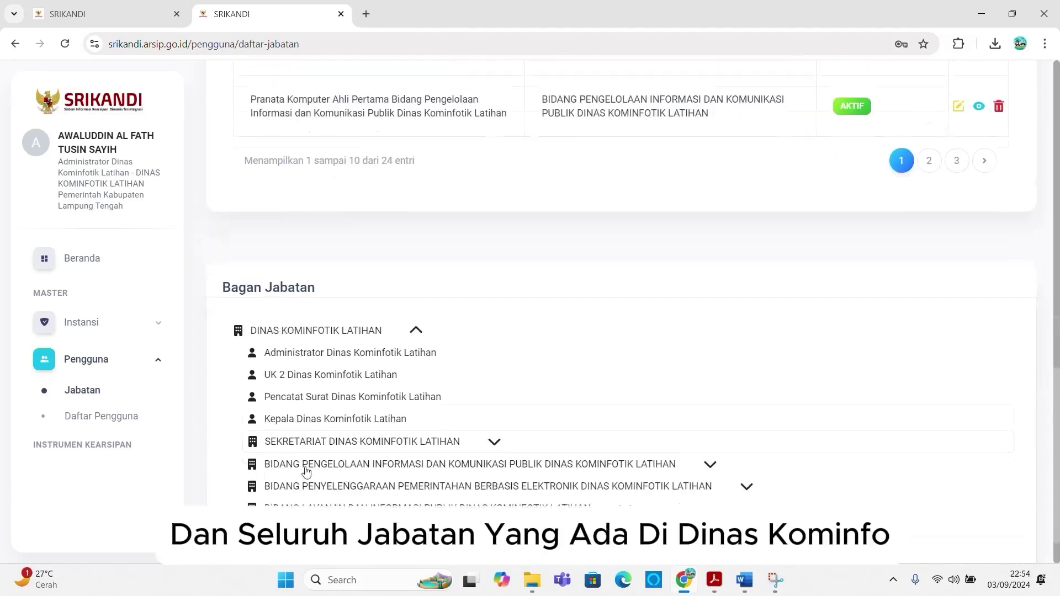
{"action": "left_click", "coordinate": [319, 391]}
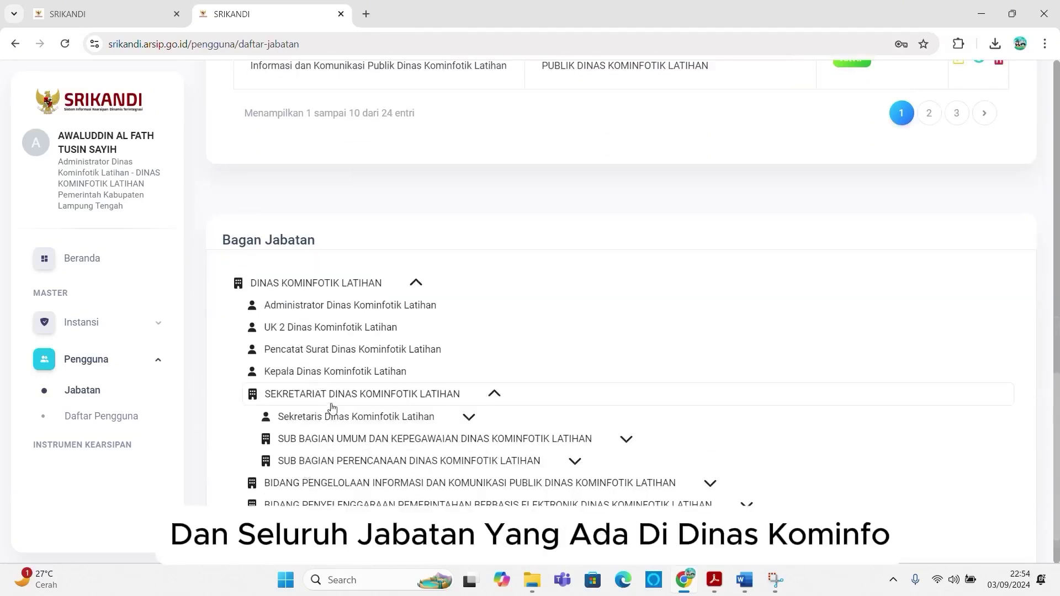
{"action": "left_click", "coordinate": [494, 394]}
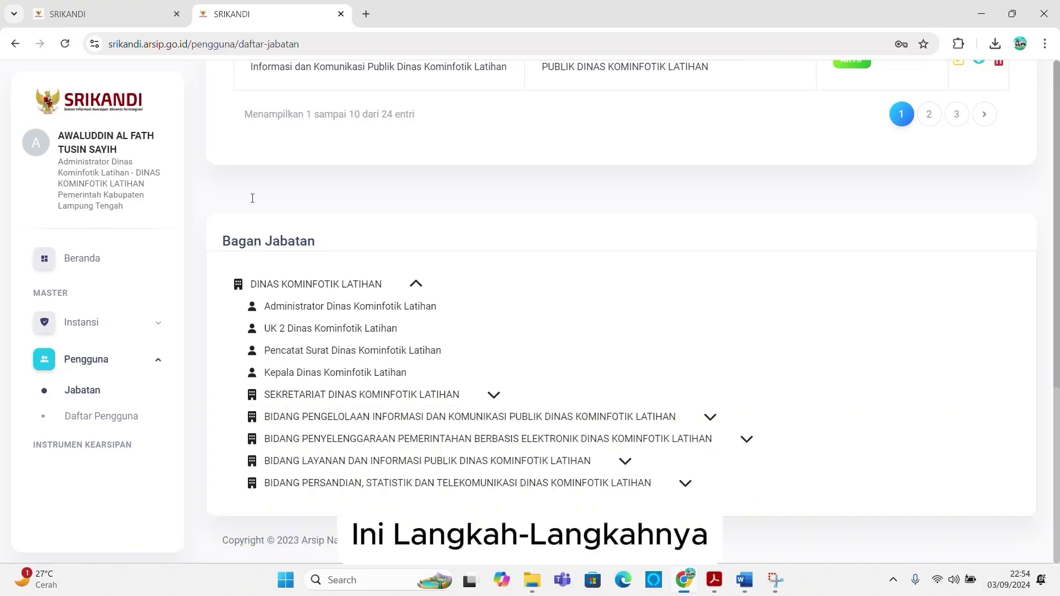
{"action": "left_click", "coordinate": [132, 4]}
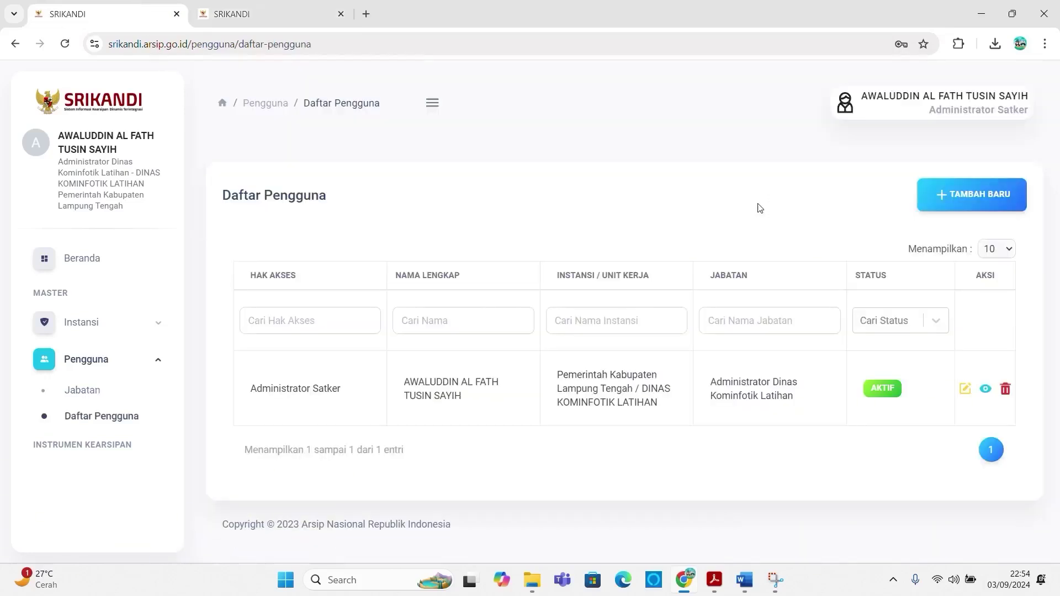
Step: Start a new user account with Hak Akses set to Unit Kearsipan Satker
{"action": "left_click", "coordinate": [988, 200]}
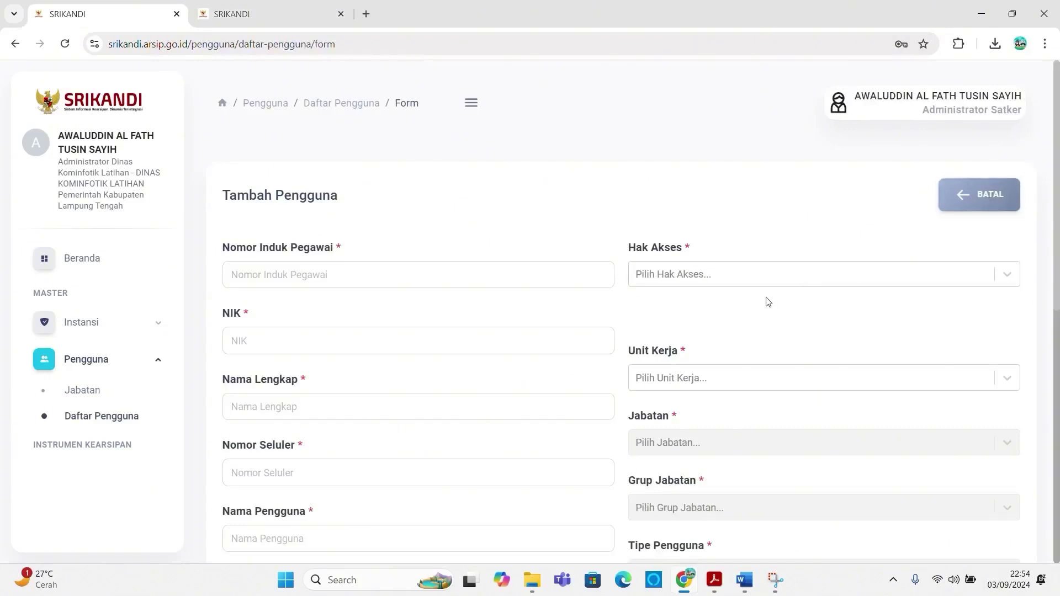
{"action": "left_click", "coordinate": [237, 14]}
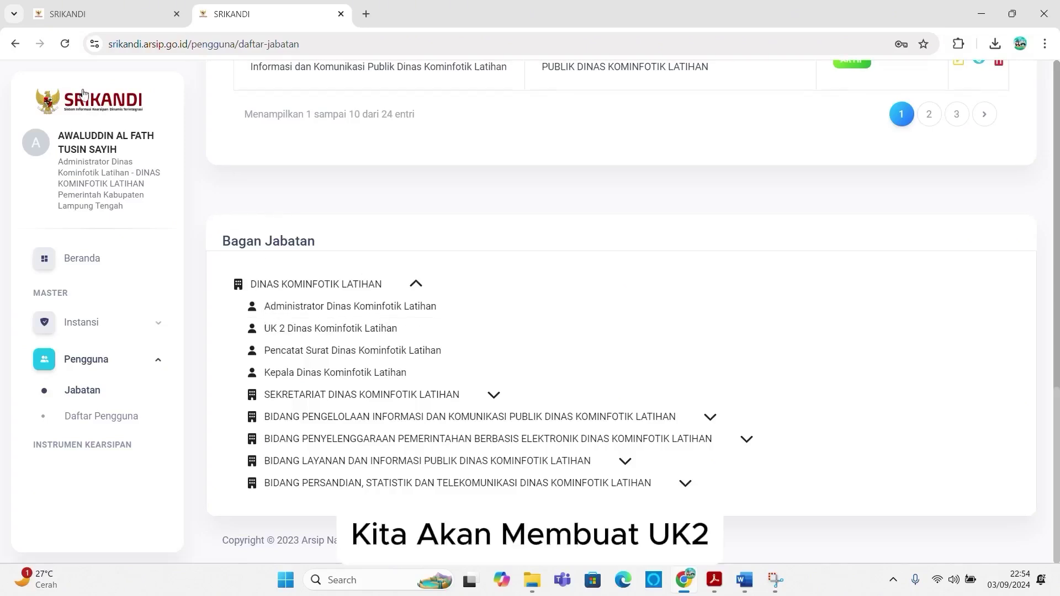
{"action": "left_click", "coordinate": [105, 14]}
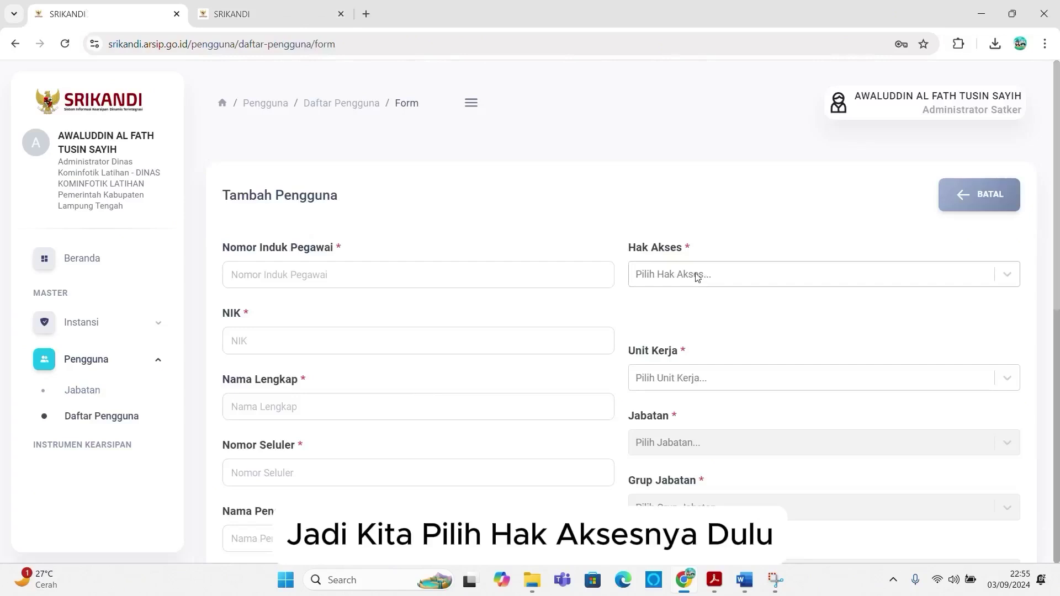
{"action": "left_click", "coordinate": [697, 276]}
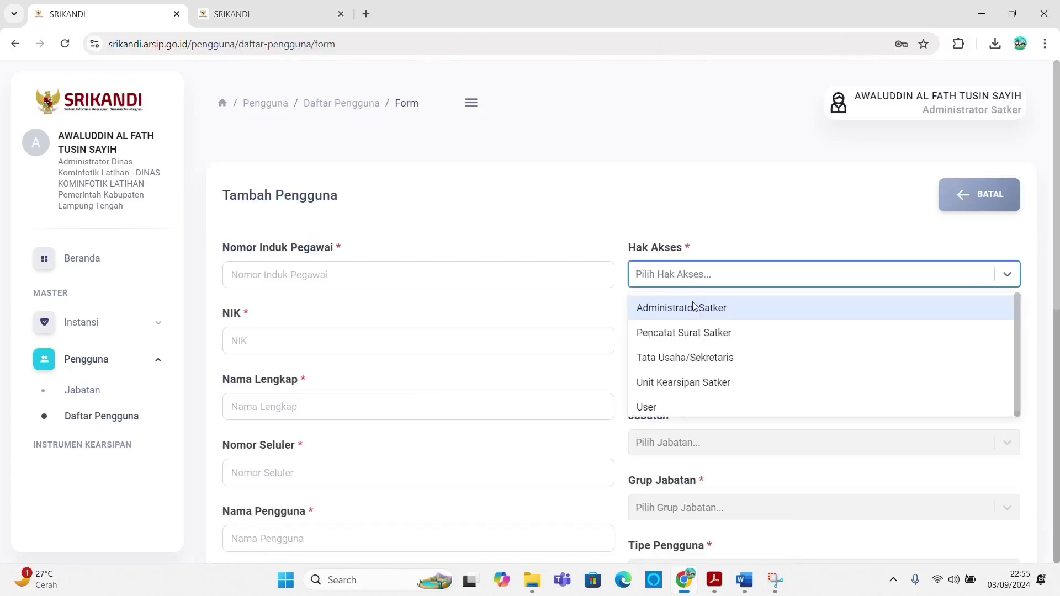
{"action": "left_click", "coordinate": [684, 384]}
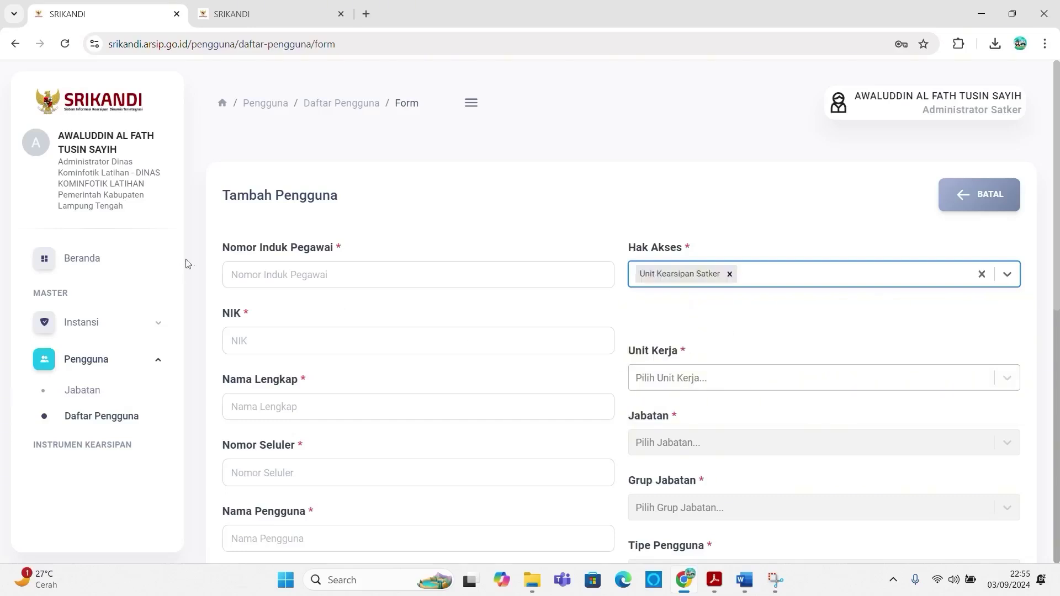
{"action": "left_click", "coordinate": [284, 270]}
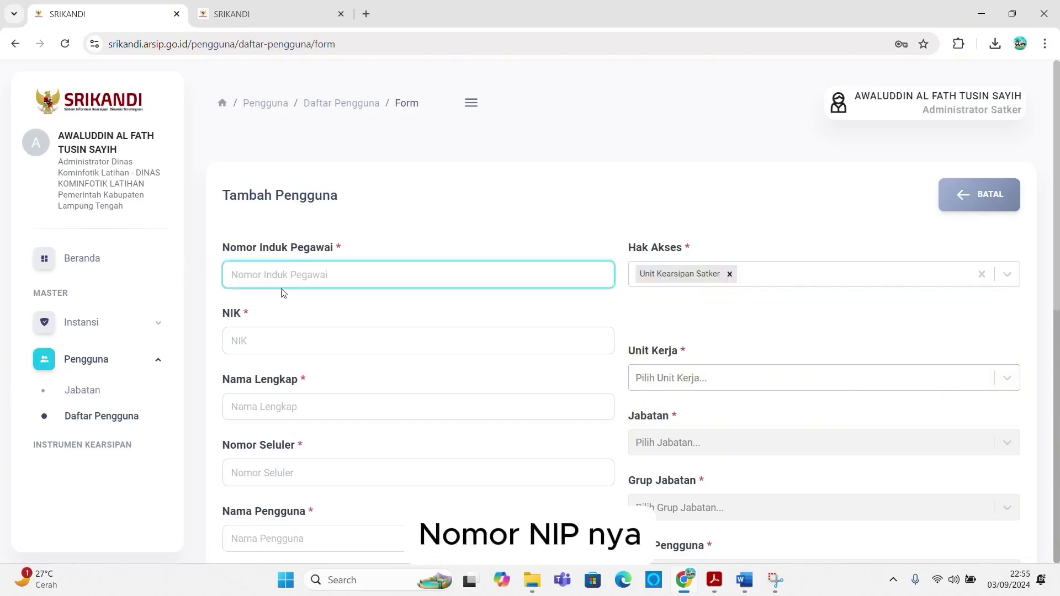
Step: Enter the new user's employee number, NIK, full name and mobile number
{"action": "type", "text": "1212"}
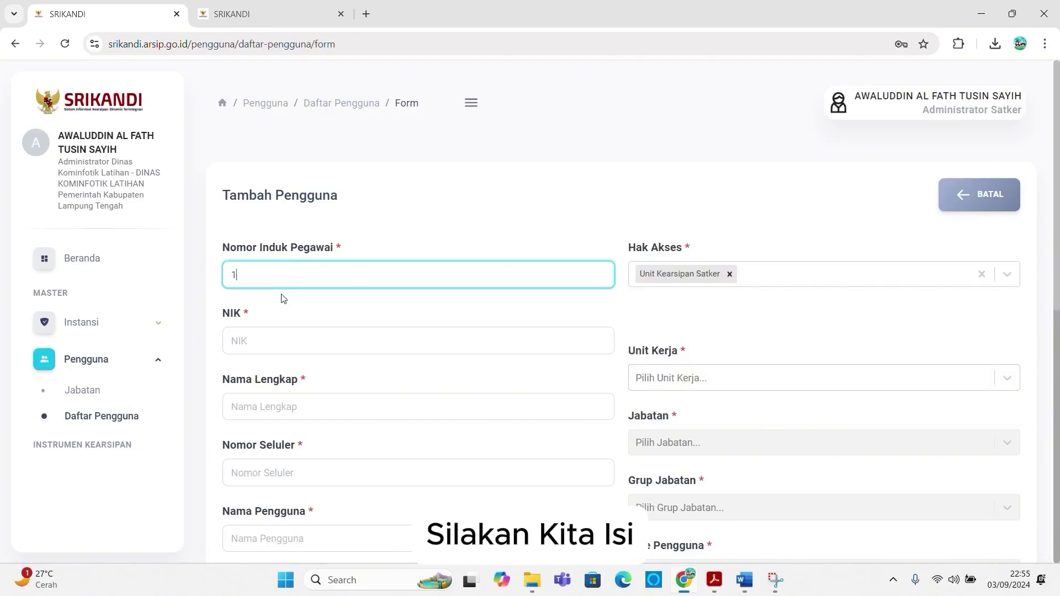
{"action": "left_click", "coordinate": [264, 345]}
{"action": "type", "text": "12121"}
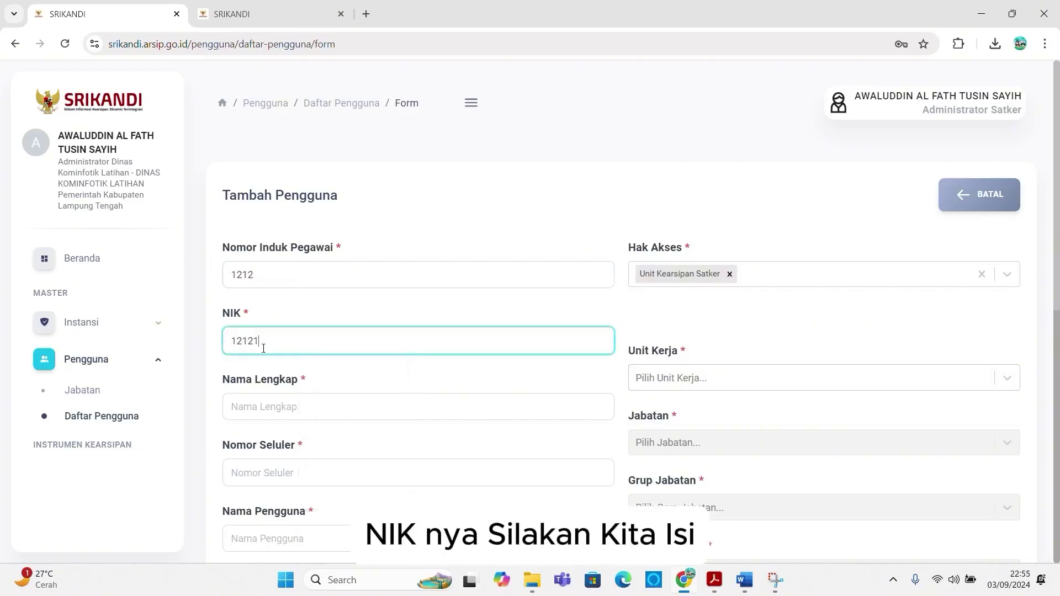
{"action": "left_click", "coordinate": [265, 414]}
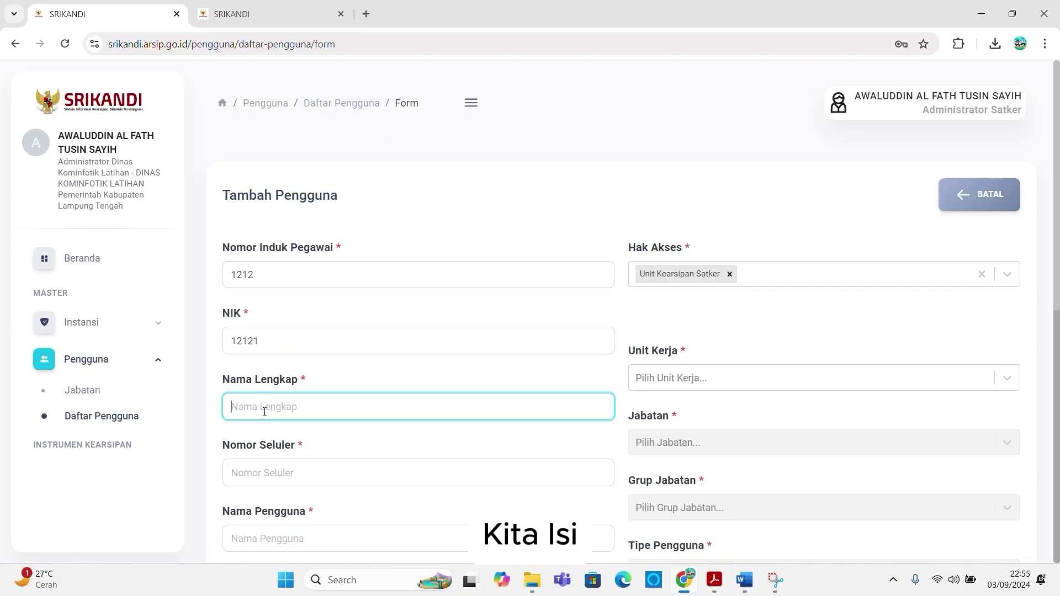
{"action": "type", "text": "Micha"}
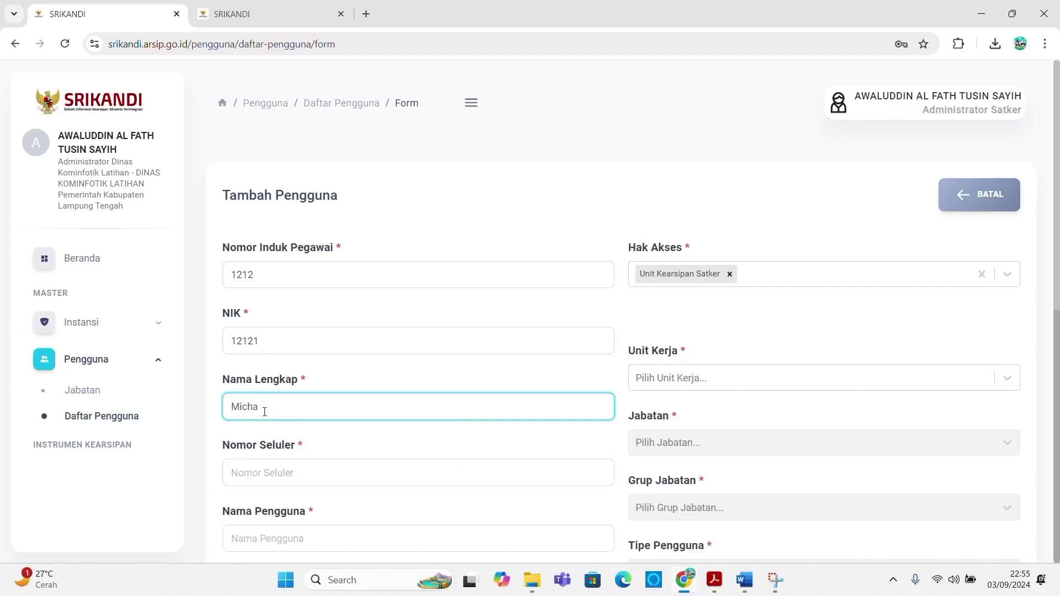
{"action": "type", "text": "el Owen"}
{"action": "left_click", "coordinate": [269, 469]}
{"action": "type", "text": "1213"}
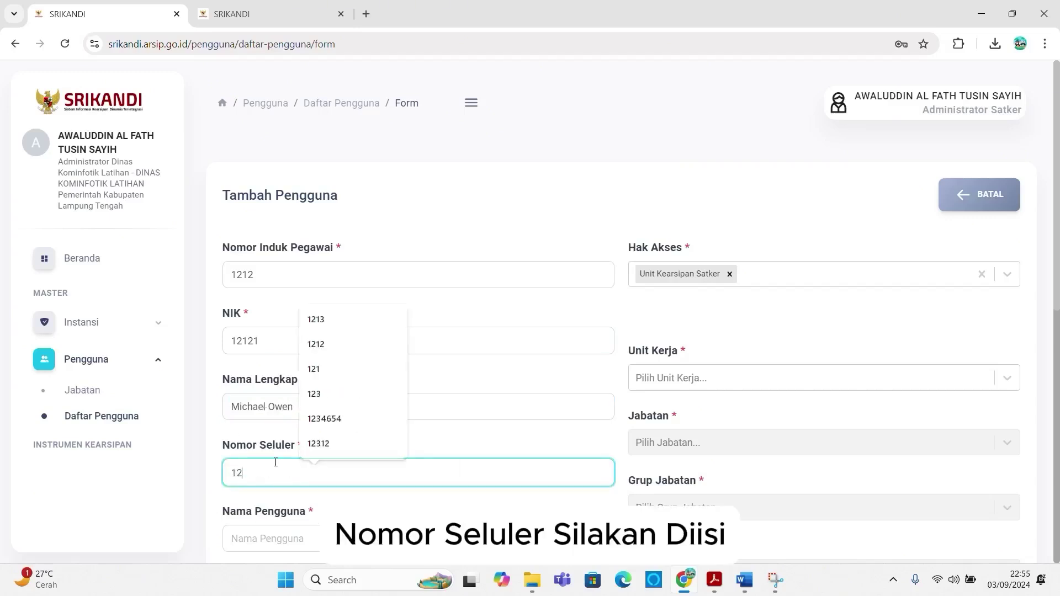
Step: Enter the UK2 username and reuse it for the email with the suggested Gmail address
{"action": "left_click", "coordinate": [269, 535]}
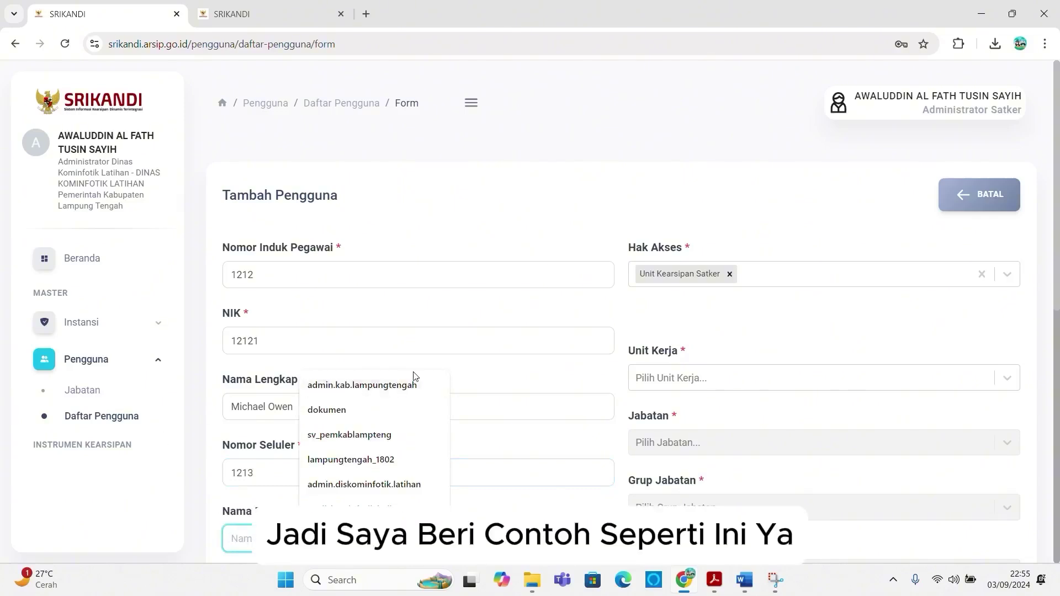
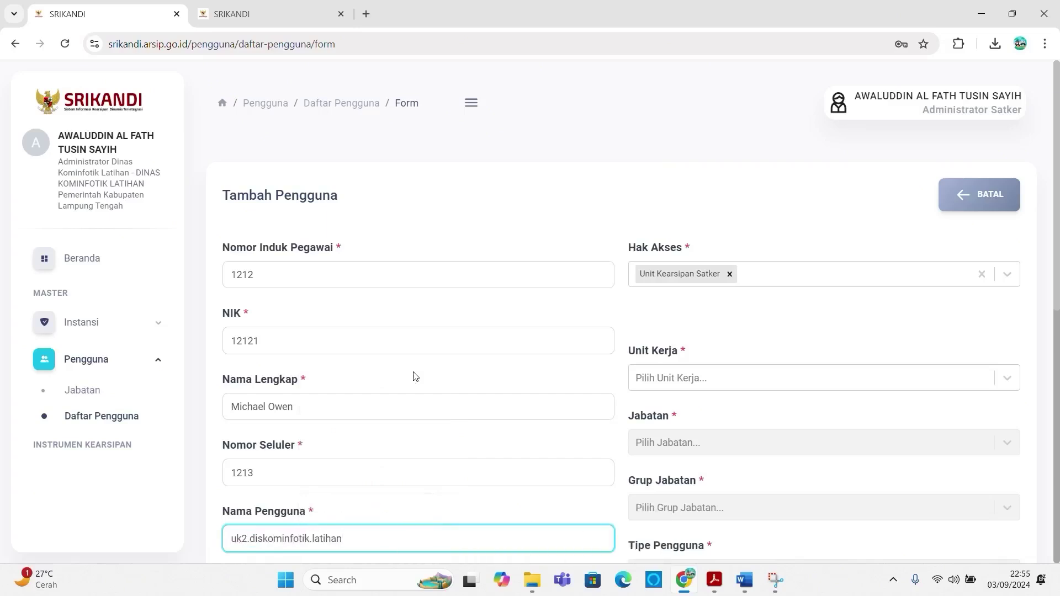
{"action": "scroll", "coordinate": [360, 372], "scroll_direction": "down", "scroll_amount": 3}
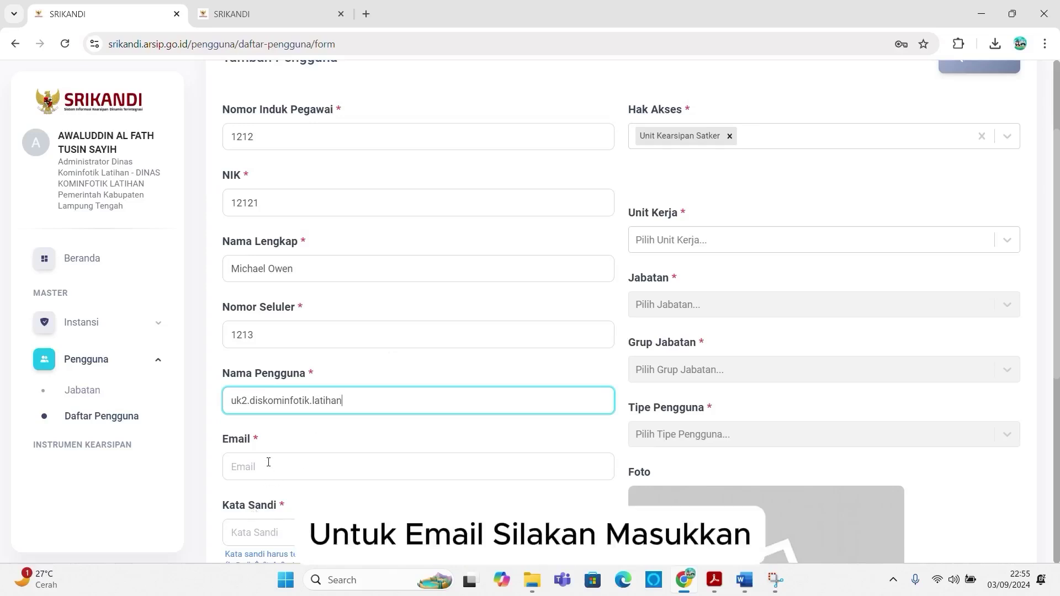
{"action": "key", "text": "ctrl+a"}
{"action": "key", "text": "ctrl+c"}
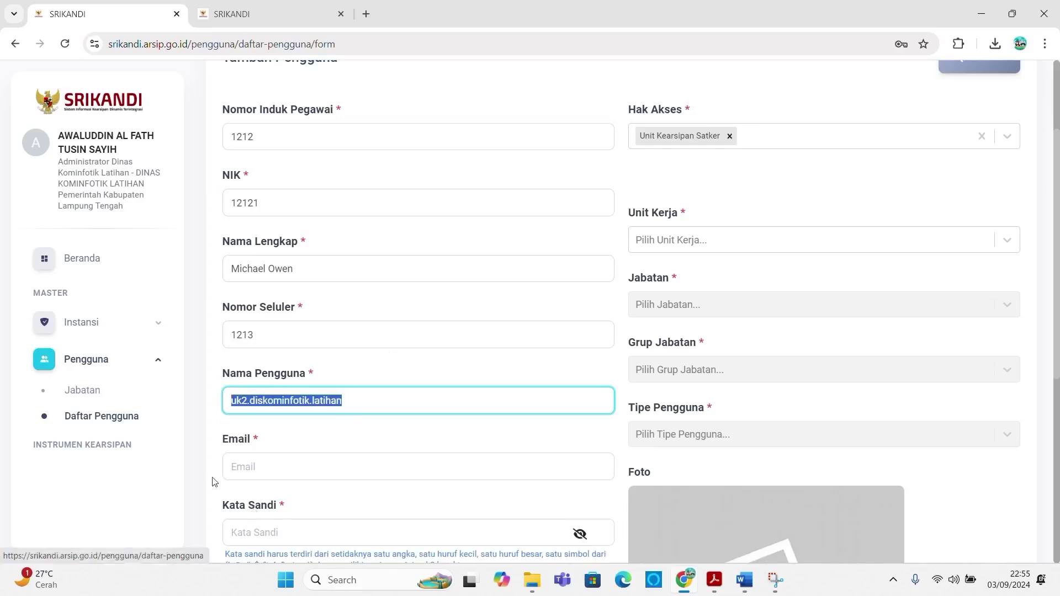
{"action": "left_click", "coordinate": [270, 466]}
{"action": "key", "text": "ctrl+v"}
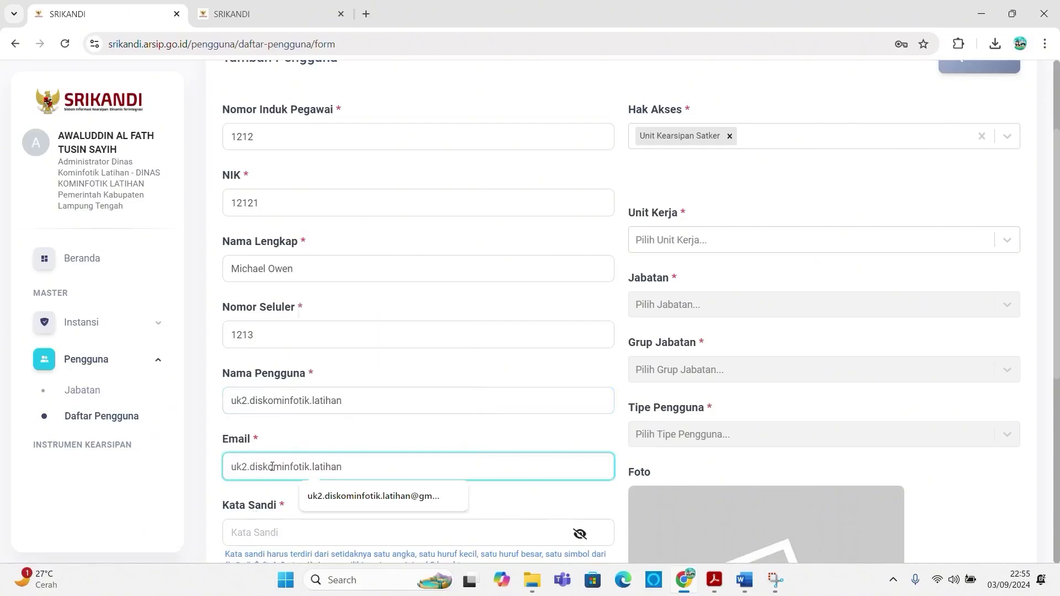
{"action": "left_click", "coordinate": [406, 499]}
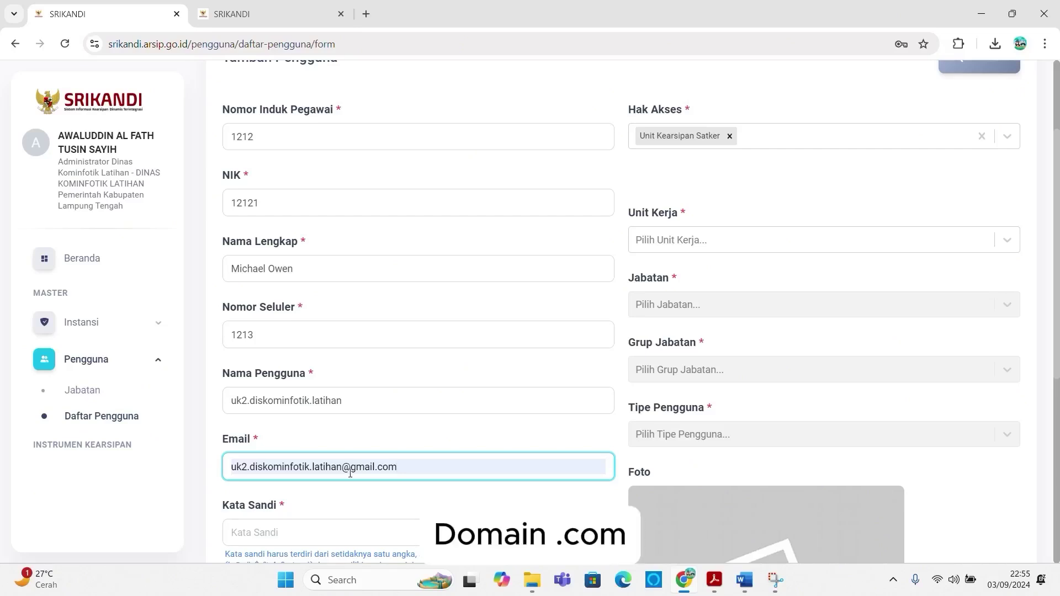
{"action": "scroll", "coordinate": [276, 515], "scroll_direction": "down", "scroll_amount": 2}
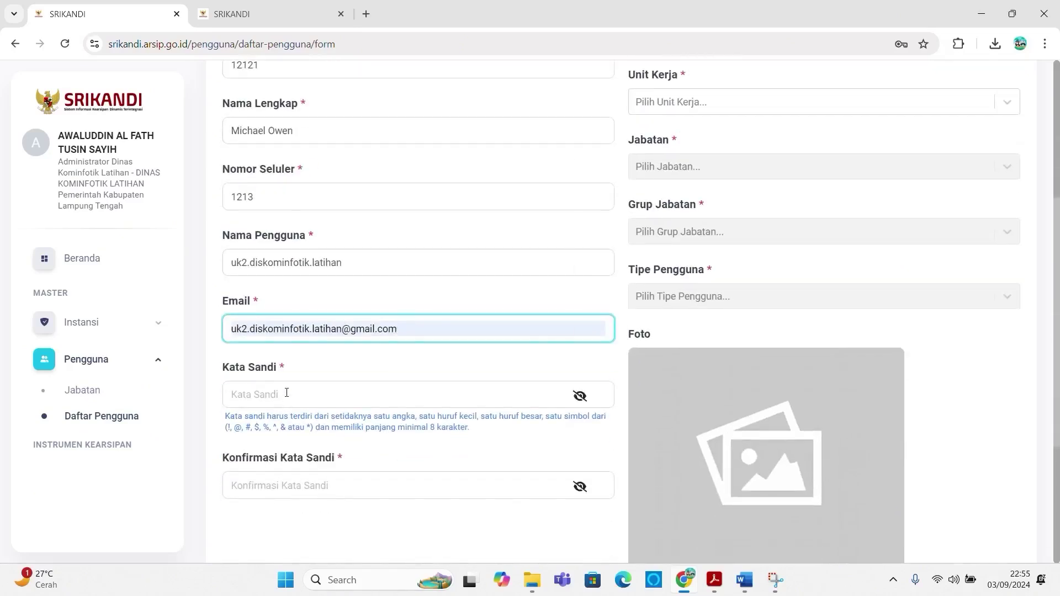
{"action": "left_click", "coordinate": [287, 393]}
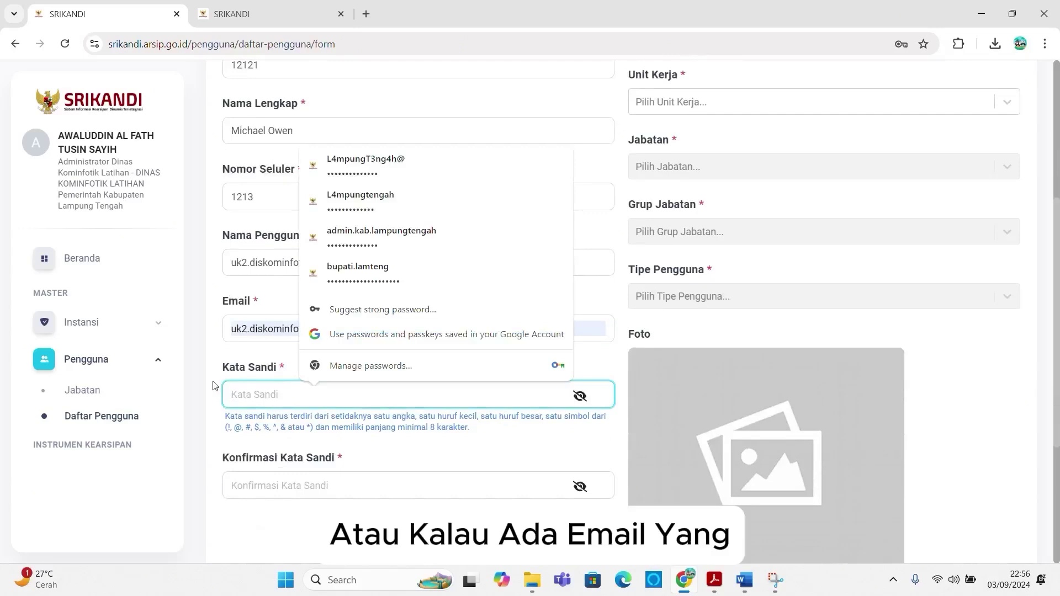
{"action": "left_click", "coordinate": [211, 358]}
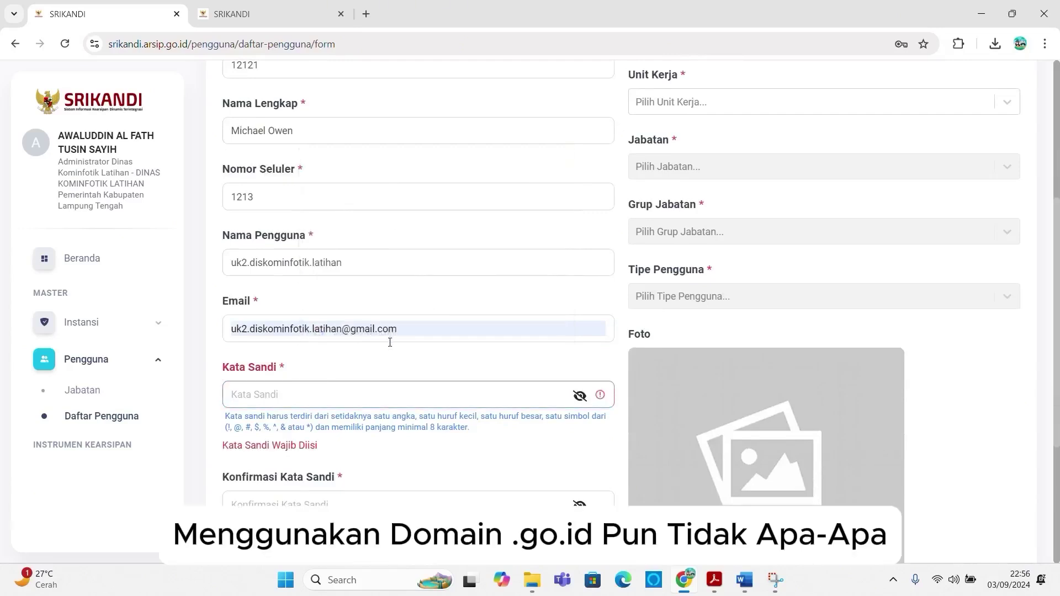
Step: Type the new account's password in Kata Sandi, correcting the mistyped characters
{"action": "left_click", "coordinate": [278, 396]}
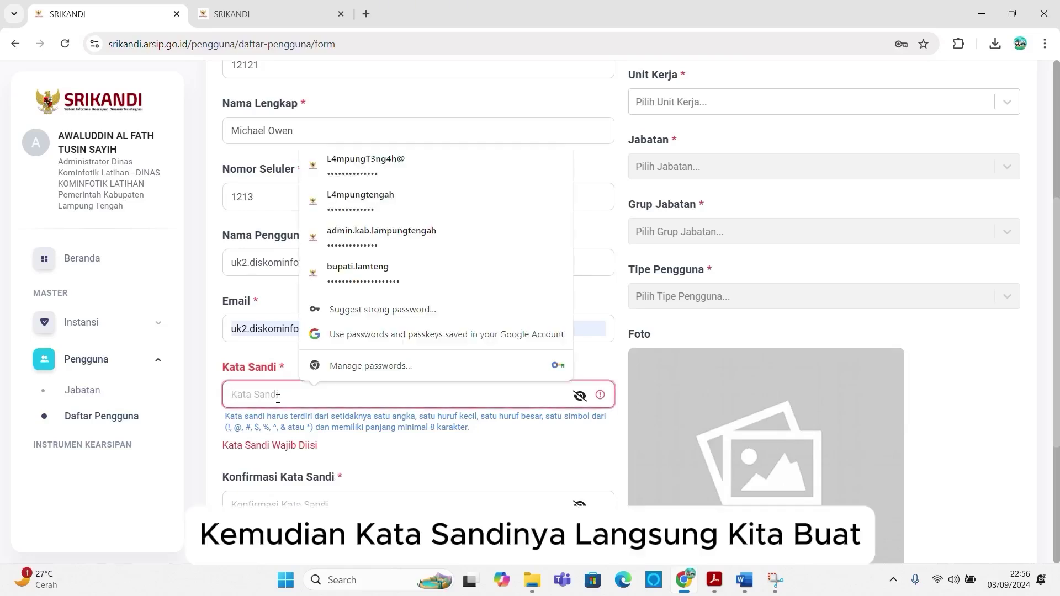
{"action": "type", "text": "•••••"}
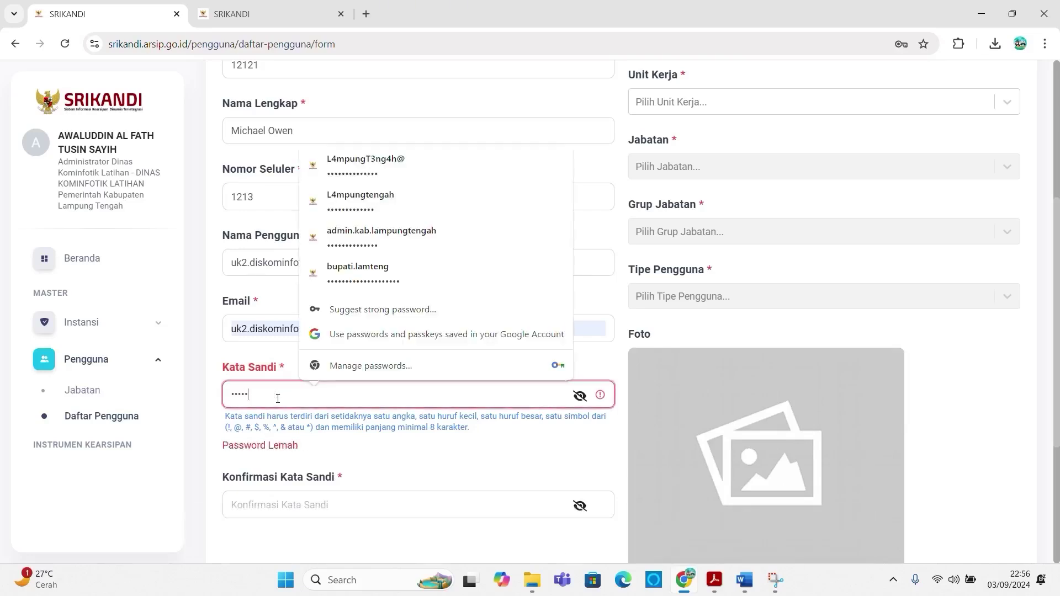
{"action": "key", "text": "BackSpace"}
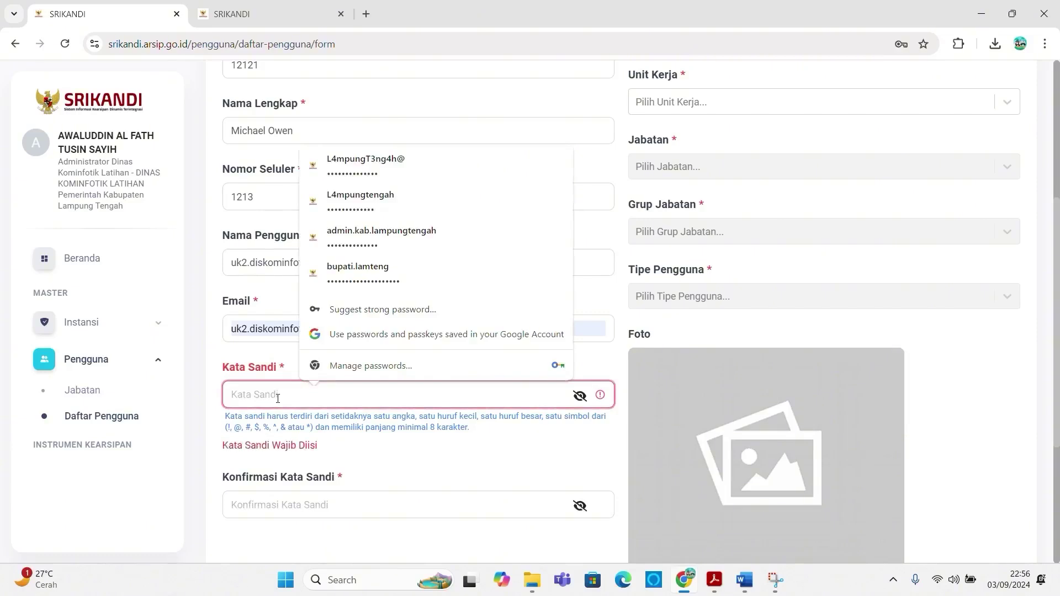
{"action": "type", "text": "••••"}
{"action": "key", "text": "BackSpace"}
{"action": "key", "text": "BackSpace"}
{"action": "key", "text": "BackSpace"}
{"action": "key", "text": "BackSpace"}
{"action": "type", "text": "••••••••••••"}
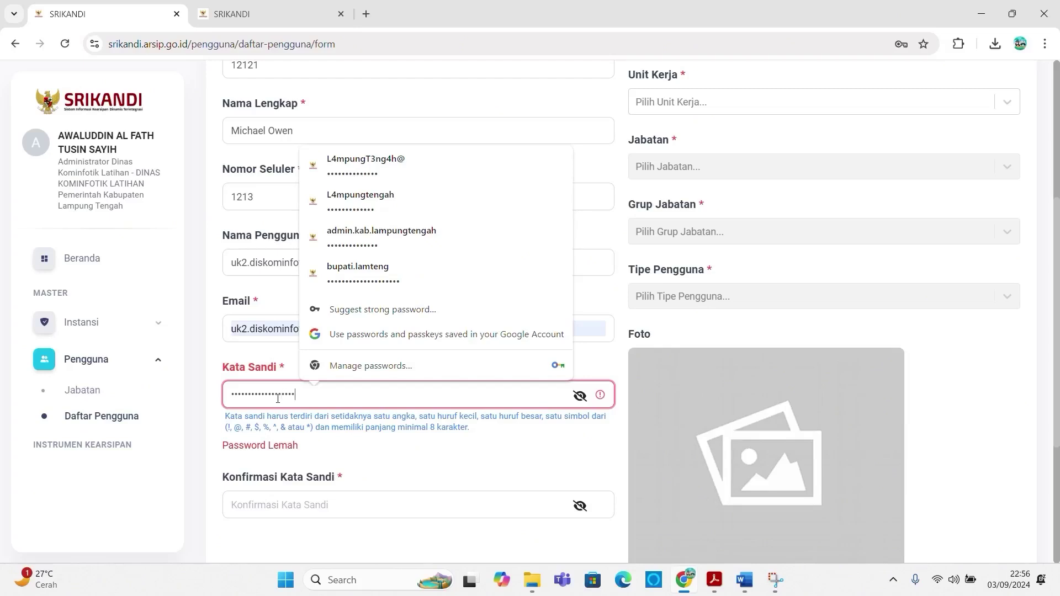
{"action": "type", "text": "•"}
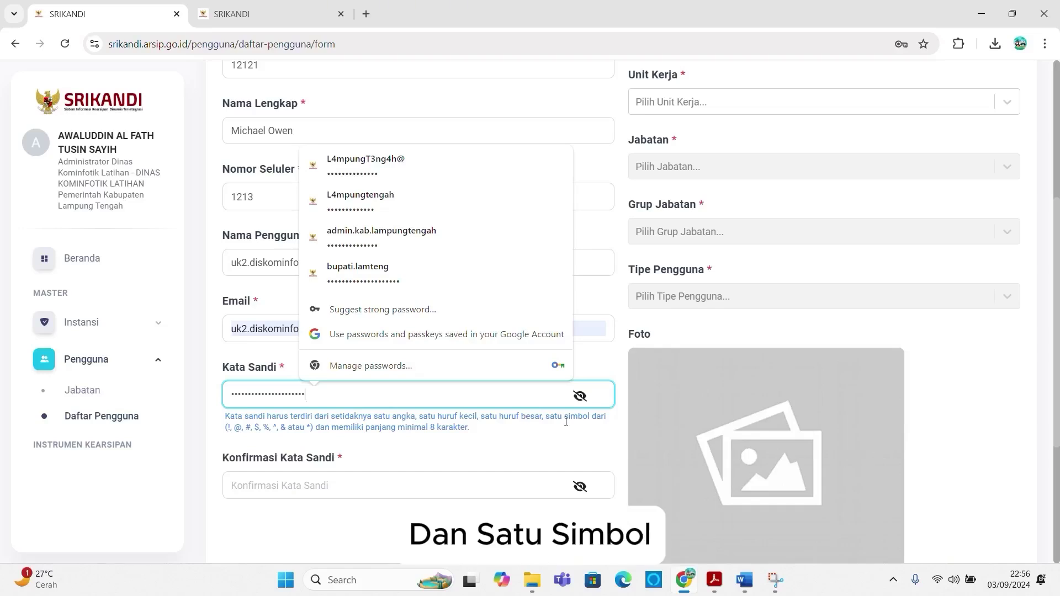
Step: Retype the same password in Konfirmasi Kata Sandi so the mismatch error clears
{"action": "left_click", "coordinate": [239, 487]}
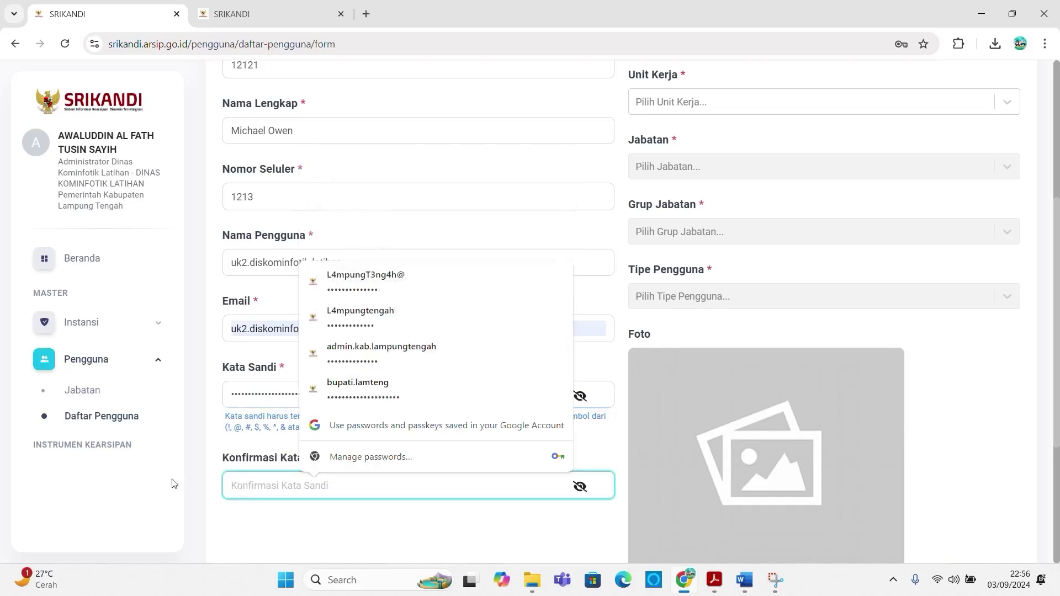
{"action": "left_click", "coordinate": [132, 496]}
{"action": "left_click", "coordinate": [235, 480]}
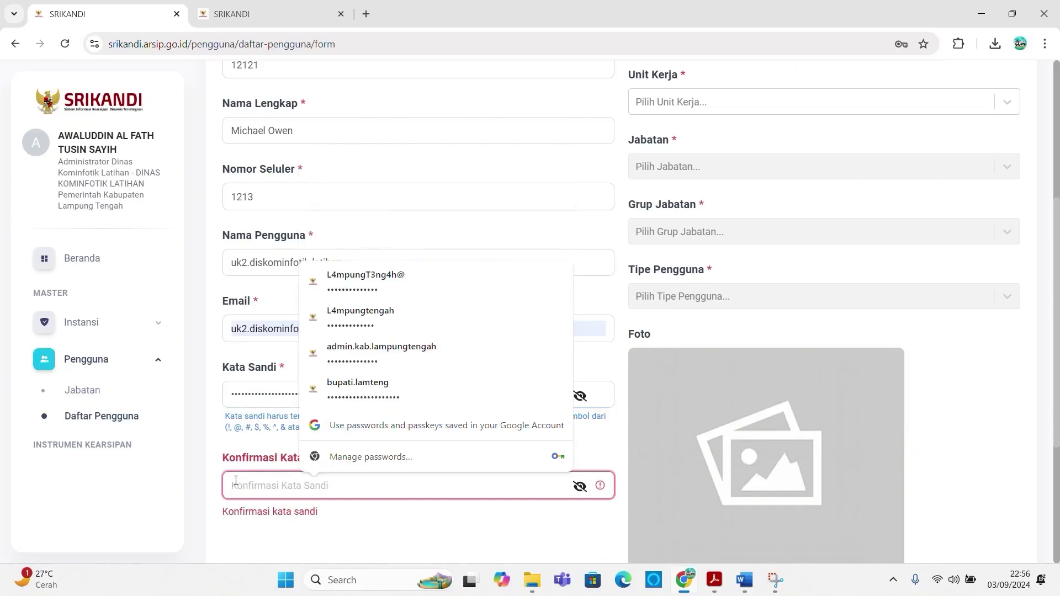
{"action": "type", "text": "•"}
{"action": "key", "text": "BackSpace"}
{"action": "type", "text": "•"}
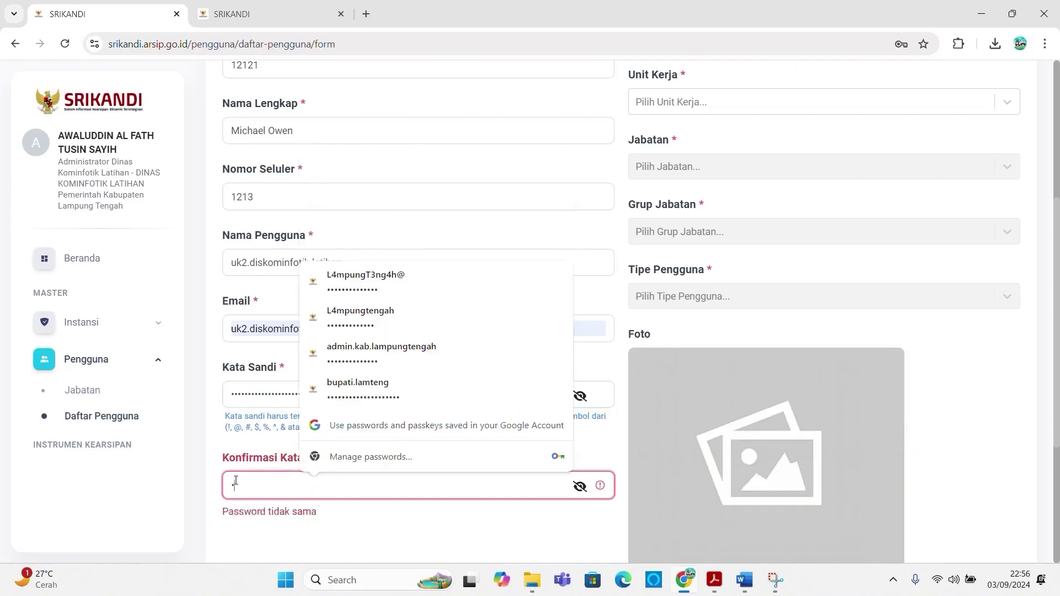
{"action": "type", "text": "•••••••••"}
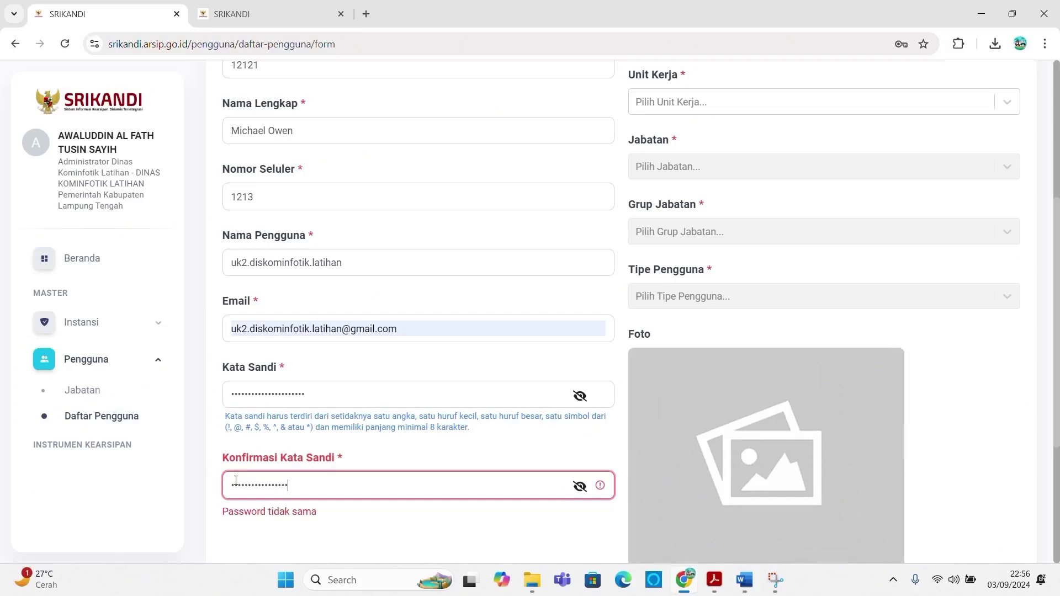
{"action": "type", "text": "•••"}
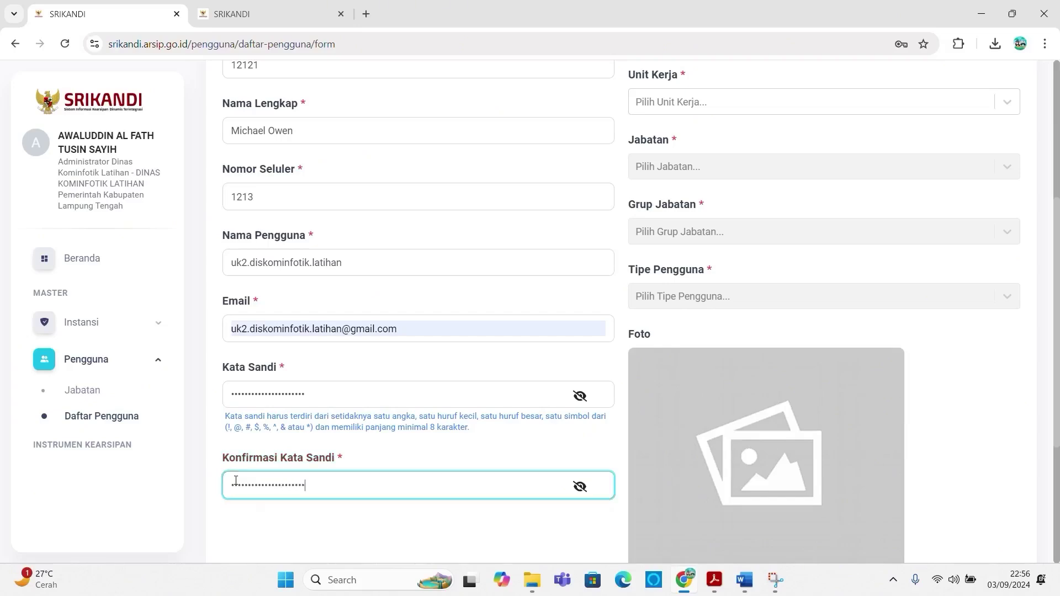
{"action": "scroll", "coordinate": [693, 301], "scroll_direction": "up", "scroll_amount": 4}
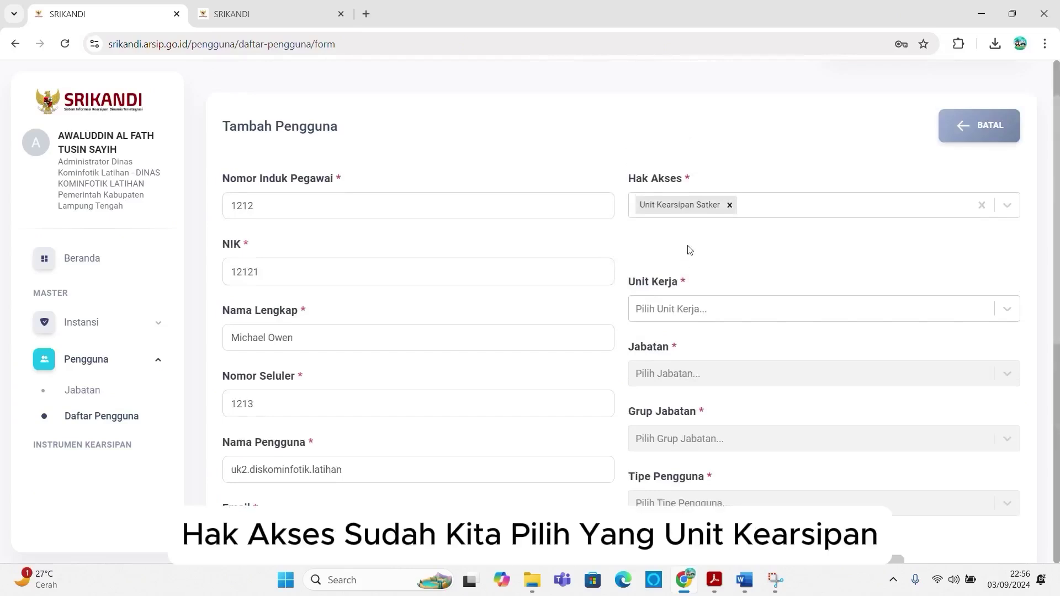
Step: Set Unit Kerja to DINAS KOMINFOTIK LATIHAN and Jabatan to UK 2 Dinas Kominfotik Latihan
{"action": "left_click", "coordinate": [675, 313]}
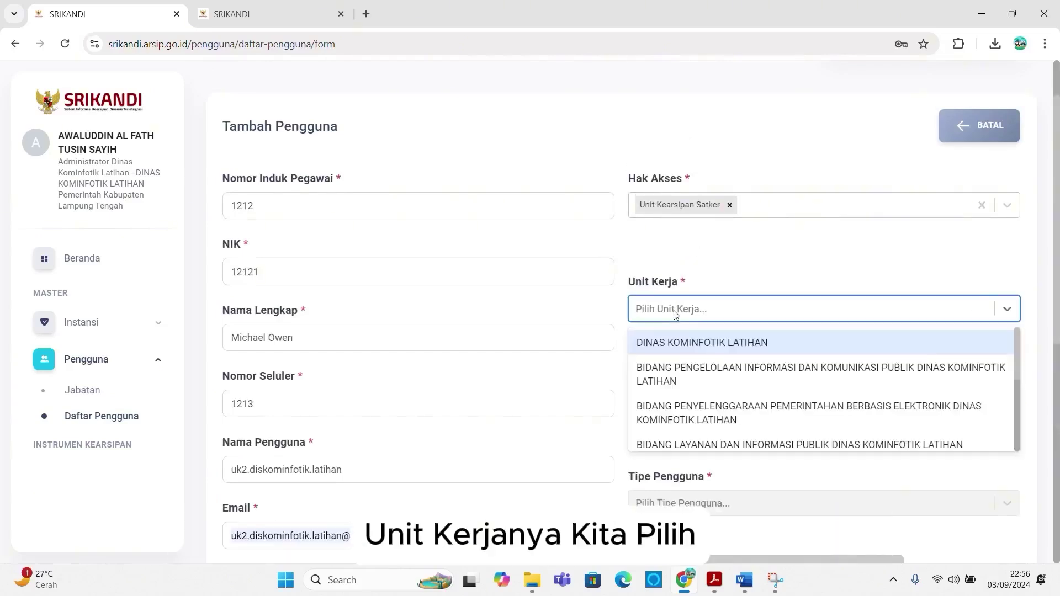
{"action": "left_click", "coordinate": [681, 343]}
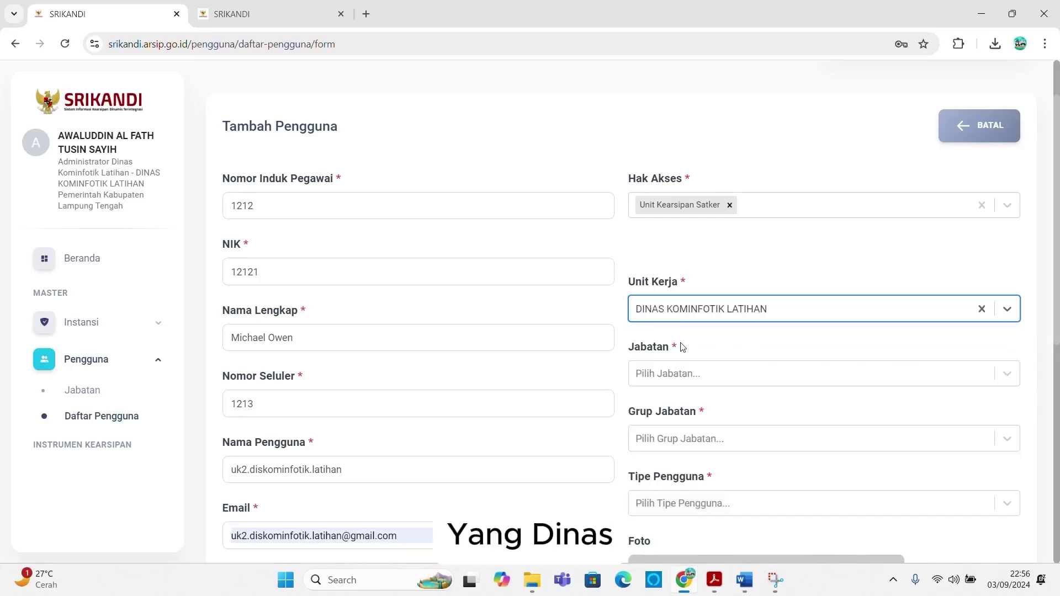
{"action": "left_click", "coordinate": [672, 373]}
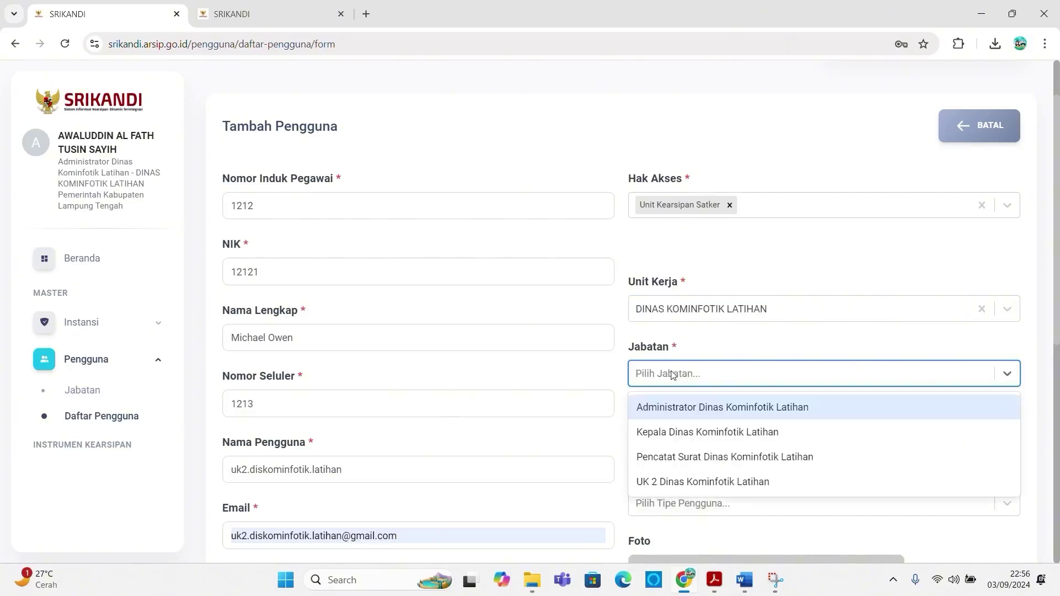
{"action": "left_click", "coordinate": [676, 482]}
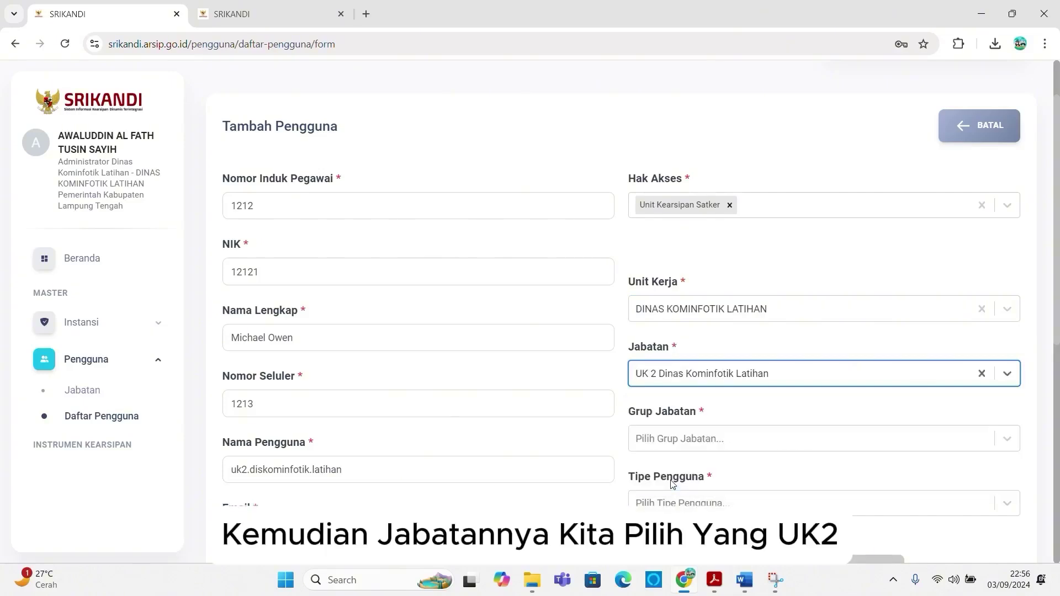
Step: Set Grup Jabatan to Staf and Tipe Pengguna to Pegawai Negeri Sipil
{"action": "left_click", "coordinate": [672, 439]}
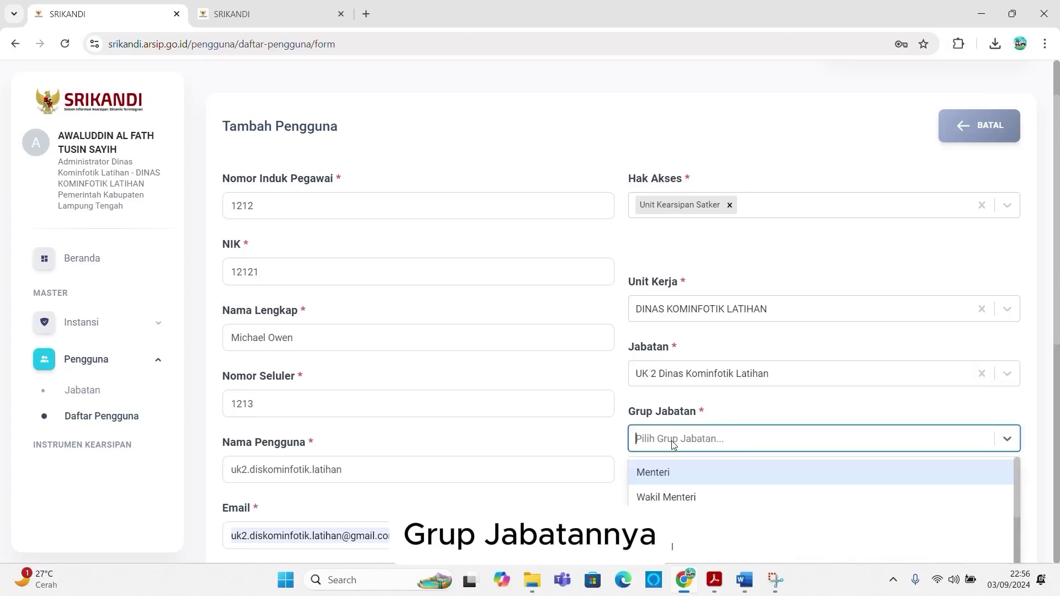
{"action": "scroll", "coordinate": [681, 518], "scroll_direction": "down", "scroll_amount": 3}
{"action": "left_click", "coordinate": [662, 541]}
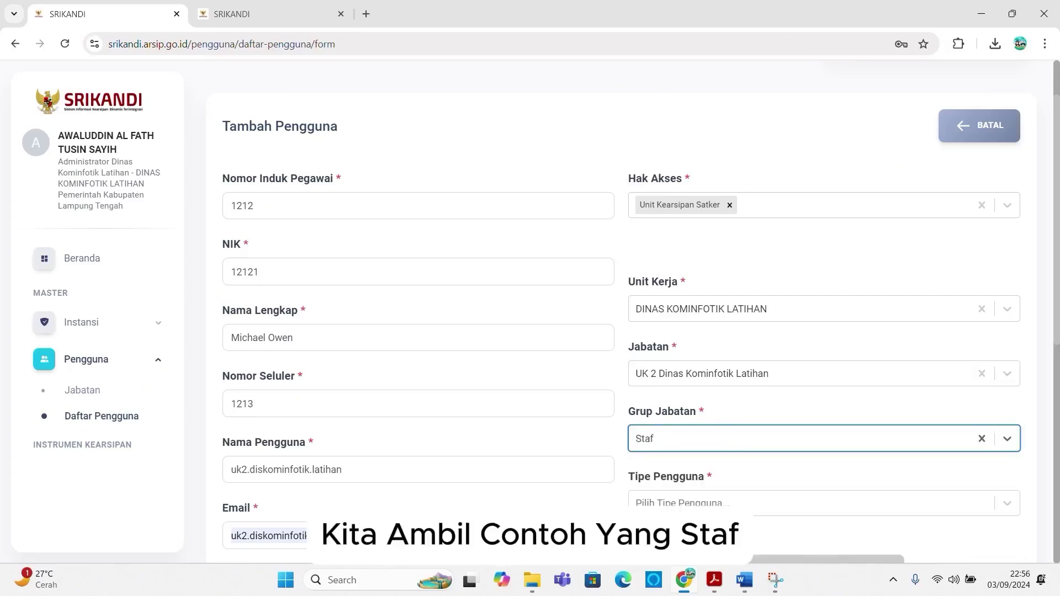
{"action": "scroll", "coordinate": [717, 497], "scroll_direction": "down", "scroll_amount": 2}
{"action": "left_click", "coordinate": [720, 367]}
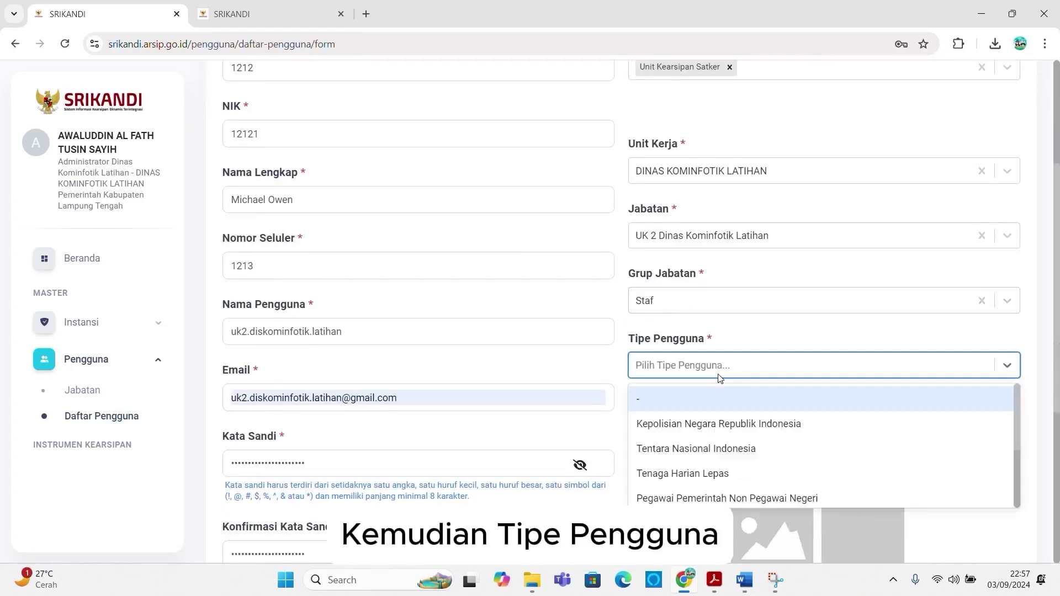
{"action": "scroll", "coordinate": [710, 434], "scroll_direction": "down", "scroll_amount": 2}
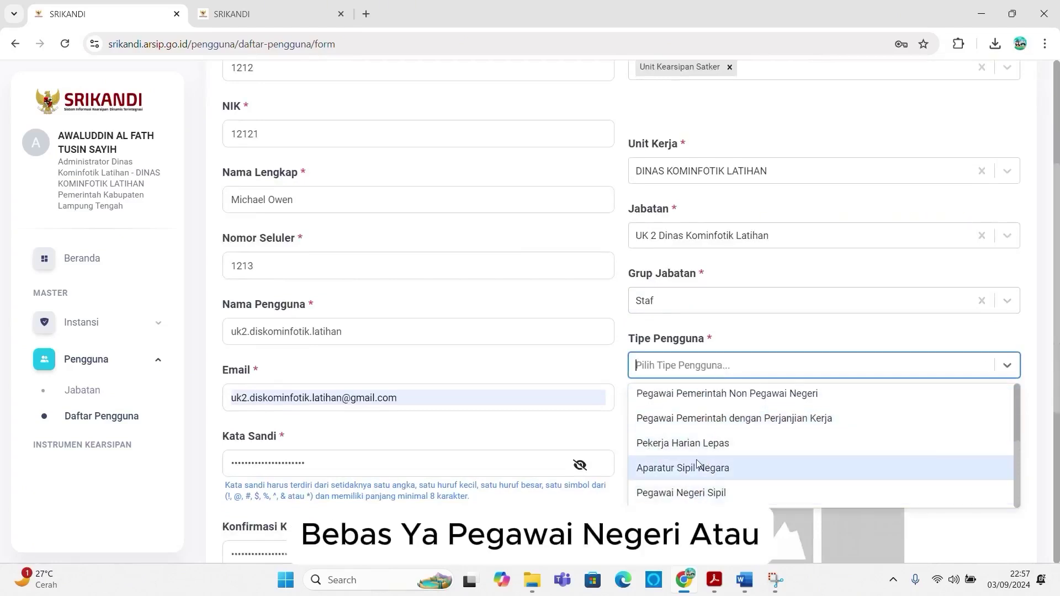
{"action": "scroll", "coordinate": [692, 456], "scroll_direction": "up", "scroll_amount": 2}
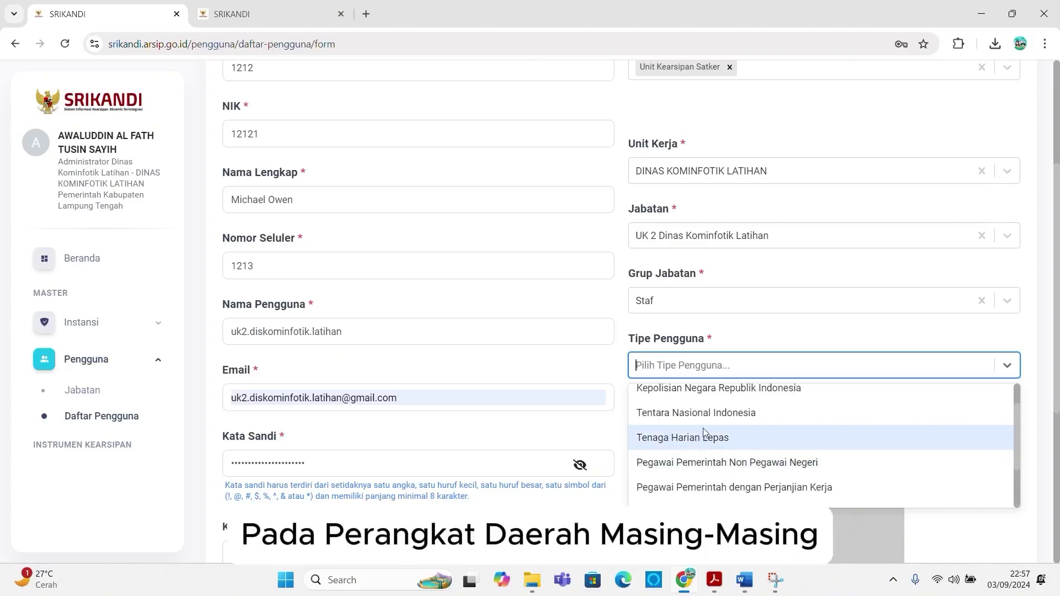
{"action": "scroll", "coordinate": [702, 428], "scroll_direction": "down", "scroll_amount": 2}
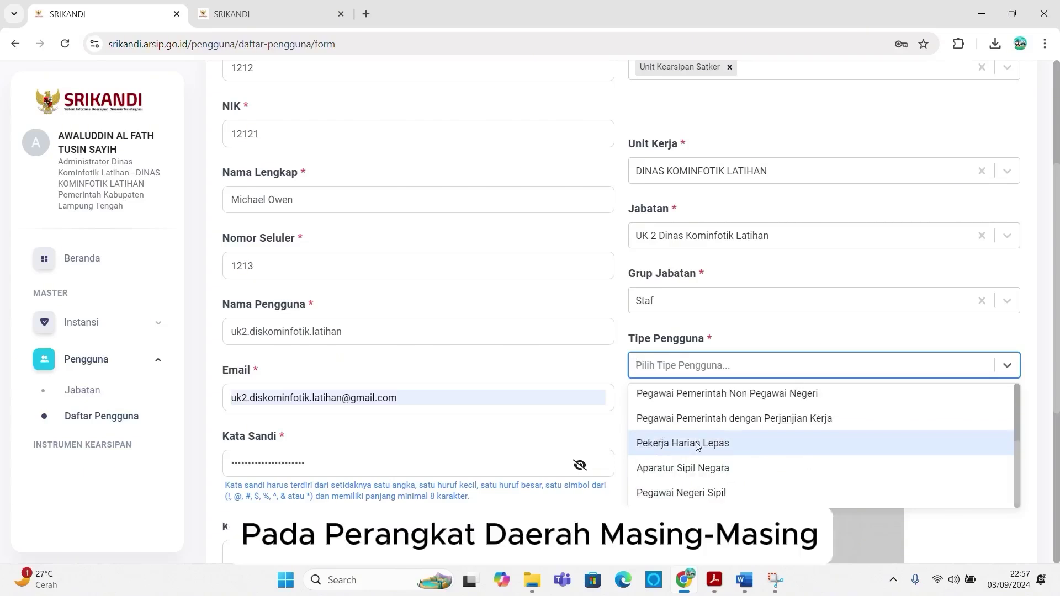
{"action": "left_click", "coordinate": [678, 491]}
{"action": "scroll", "coordinate": [868, 362], "scroll_direction": "down", "scroll_amount": 5}
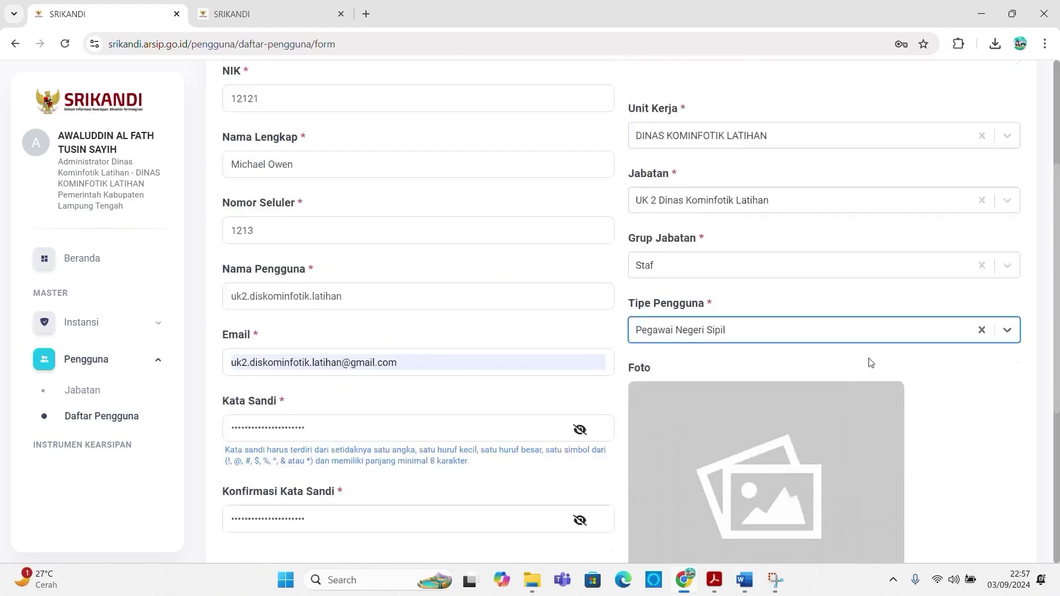
{"action": "scroll", "coordinate": [663, 443], "scroll_direction": "down", "scroll_amount": 1}
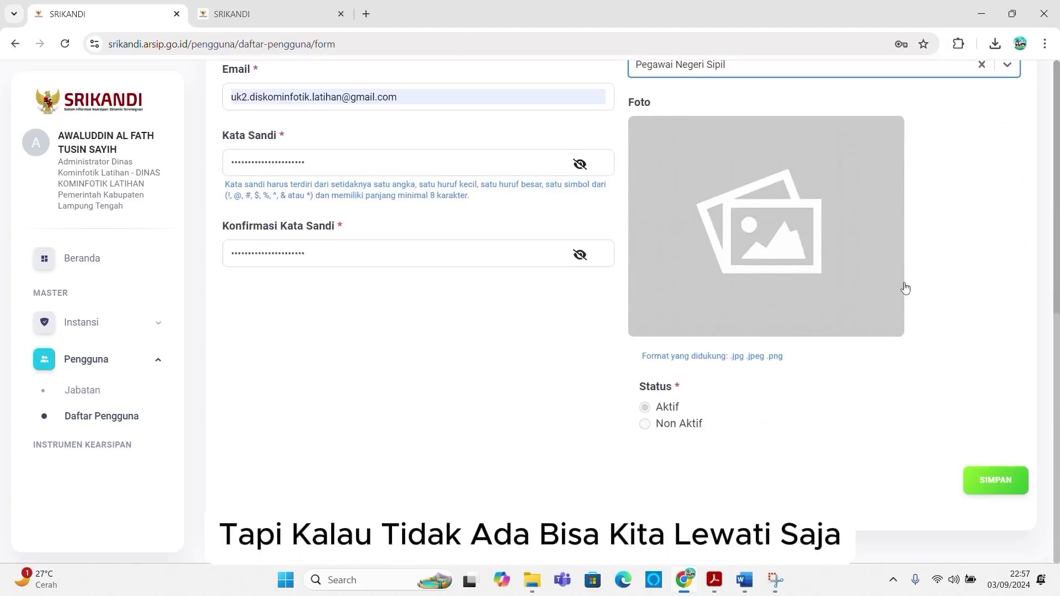
Step: Save the UK 2 user, confirm the success message, and return to the Daftar Pengguna list
{"action": "left_click", "coordinate": [996, 480]}
{"action": "left_click", "coordinate": [527, 393]}
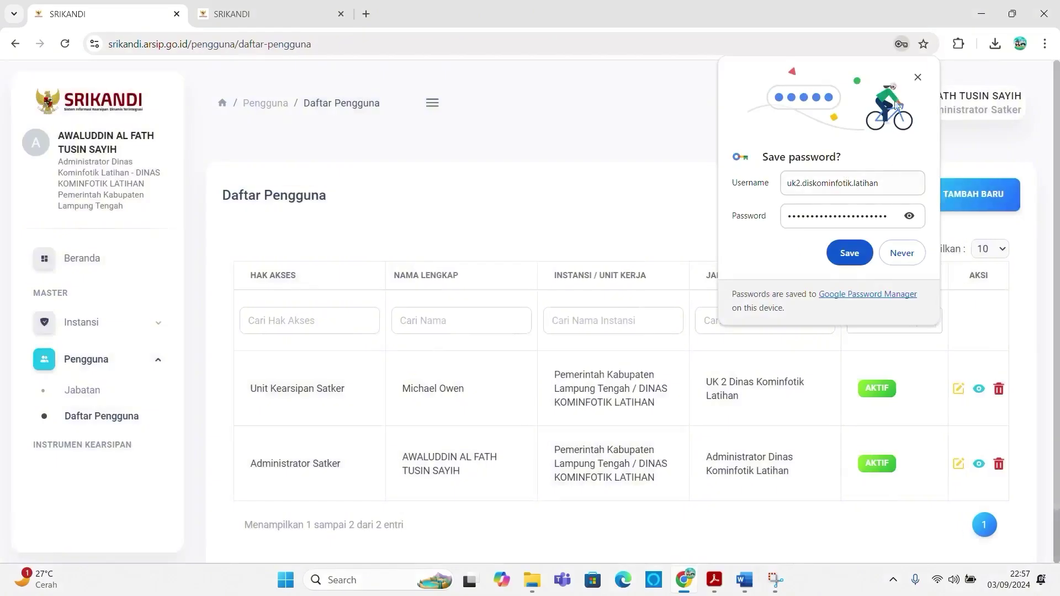
{"action": "left_click", "coordinate": [917, 76]}
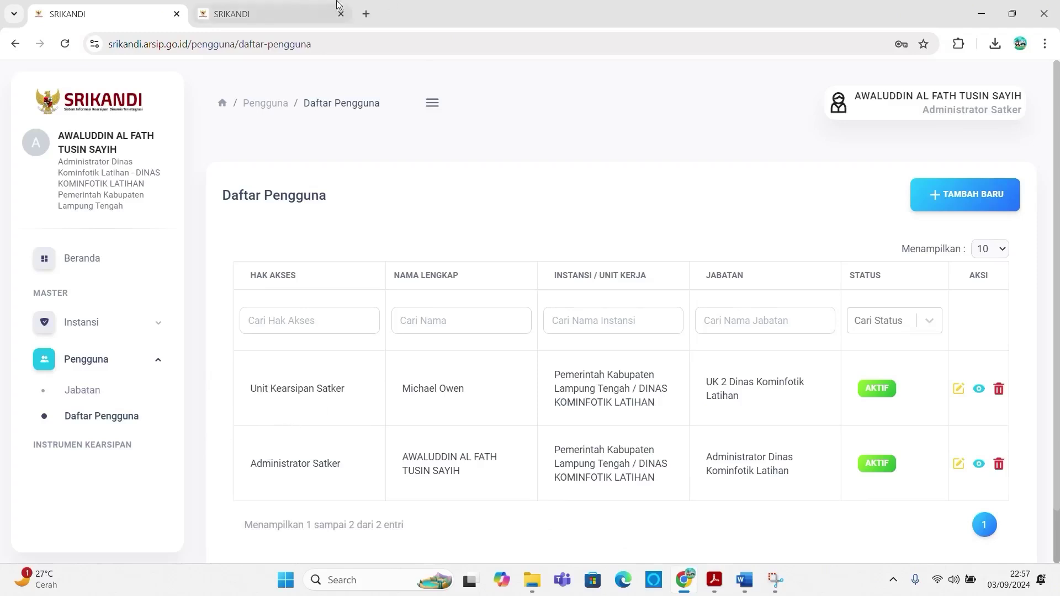
{"action": "left_click", "coordinate": [276, 11]}
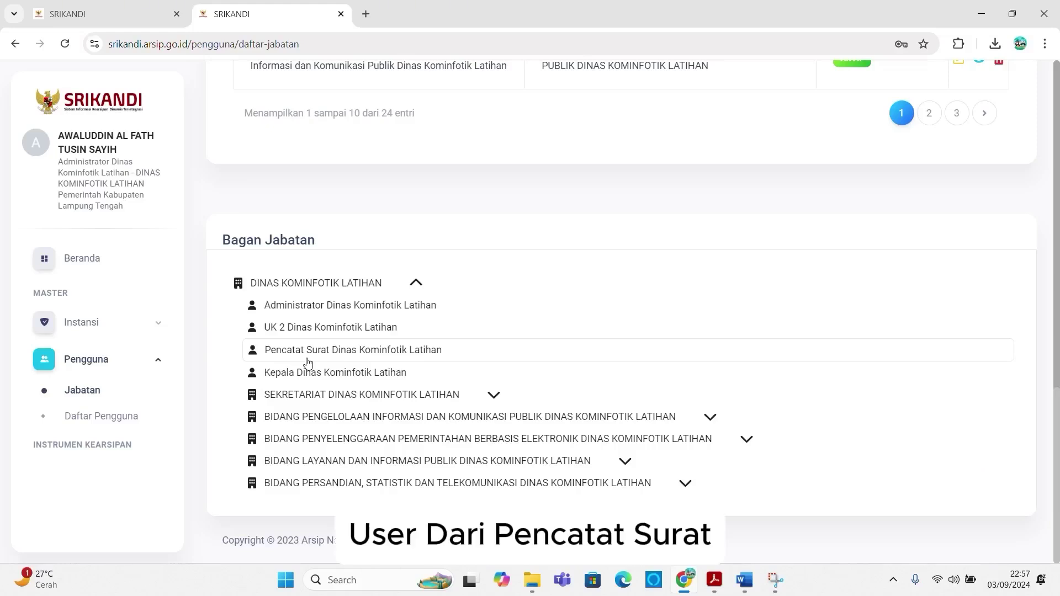
{"action": "left_click", "coordinate": [117, 15]}
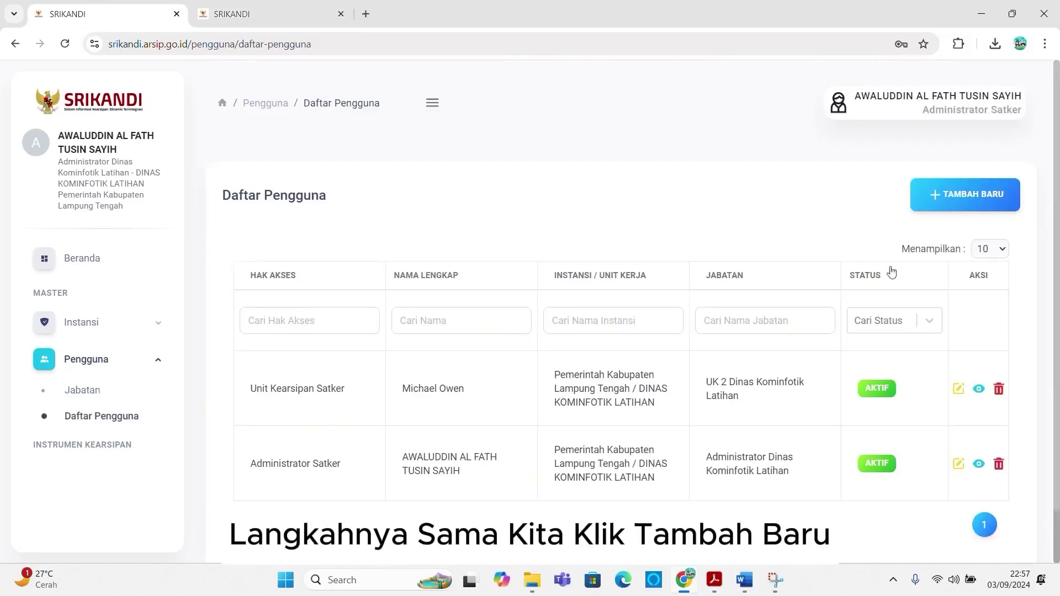
Step: Start another user with Pencatat Surat Satker access and enter the employee number and NIK
{"action": "left_click", "coordinate": [944, 200]}
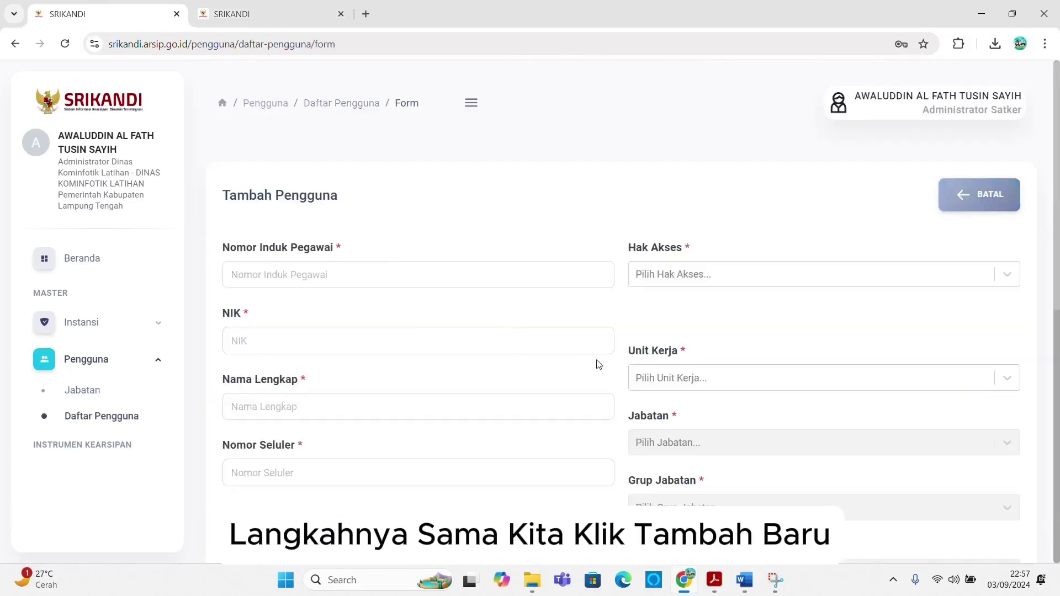
{"action": "left_click", "coordinate": [685, 272]}
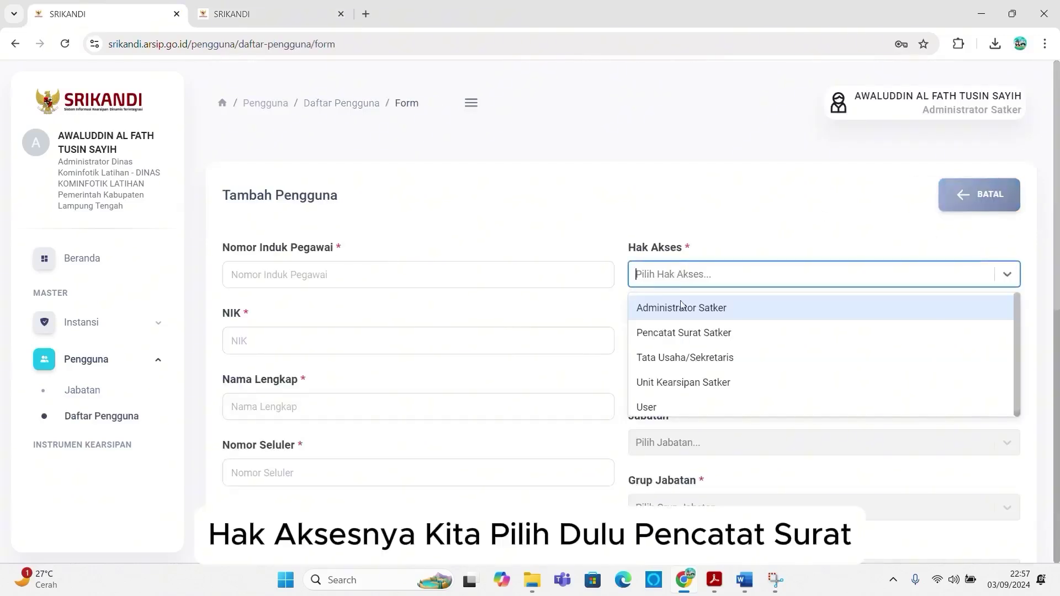
{"action": "left_click", "coordinate": [671, 333]}
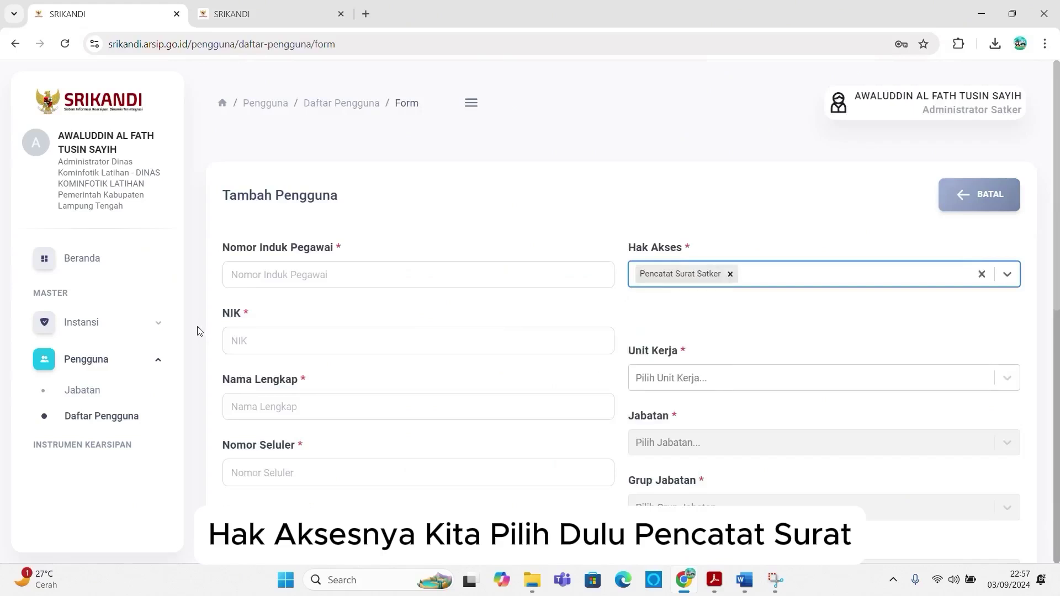
{"action": "left_click", "coordinate": [262, 266]}
{"action": "type", "text": "1213"}
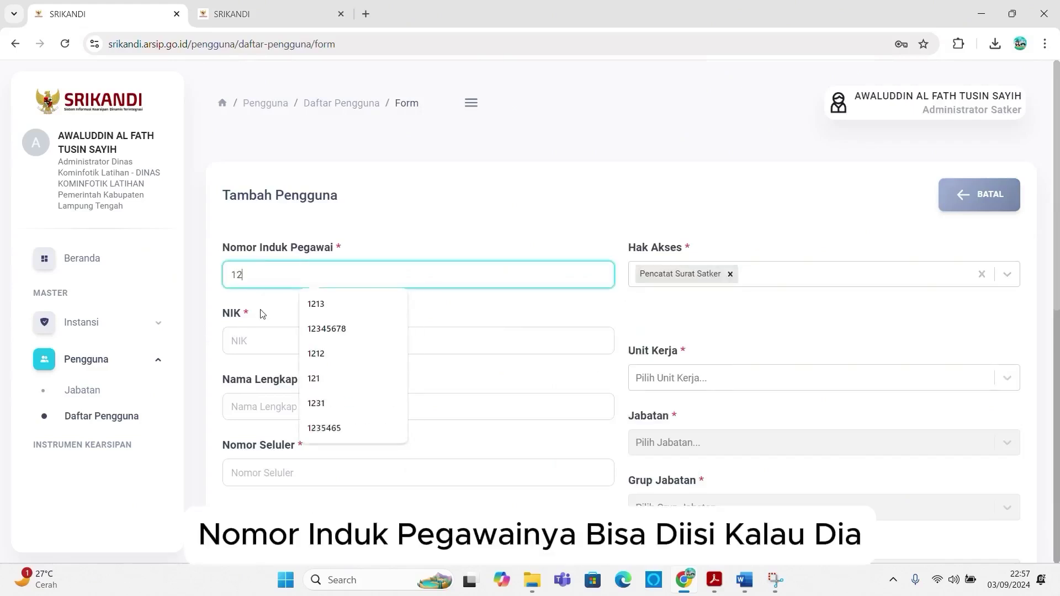
{"action": "left_click", "coordinate": [255, 349]}
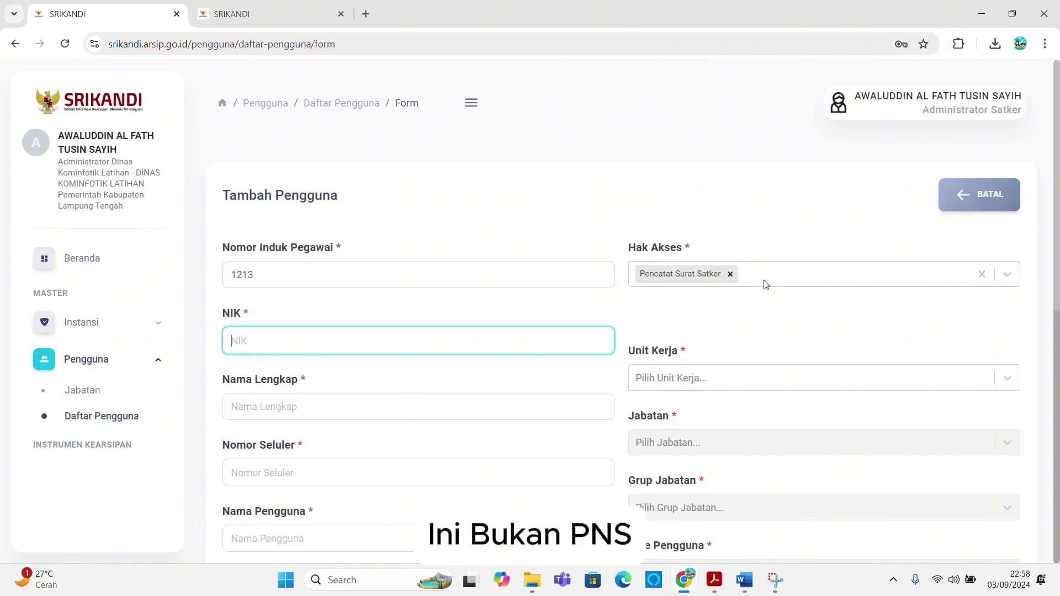
{"action": "key", "text": "shift+Tab"}
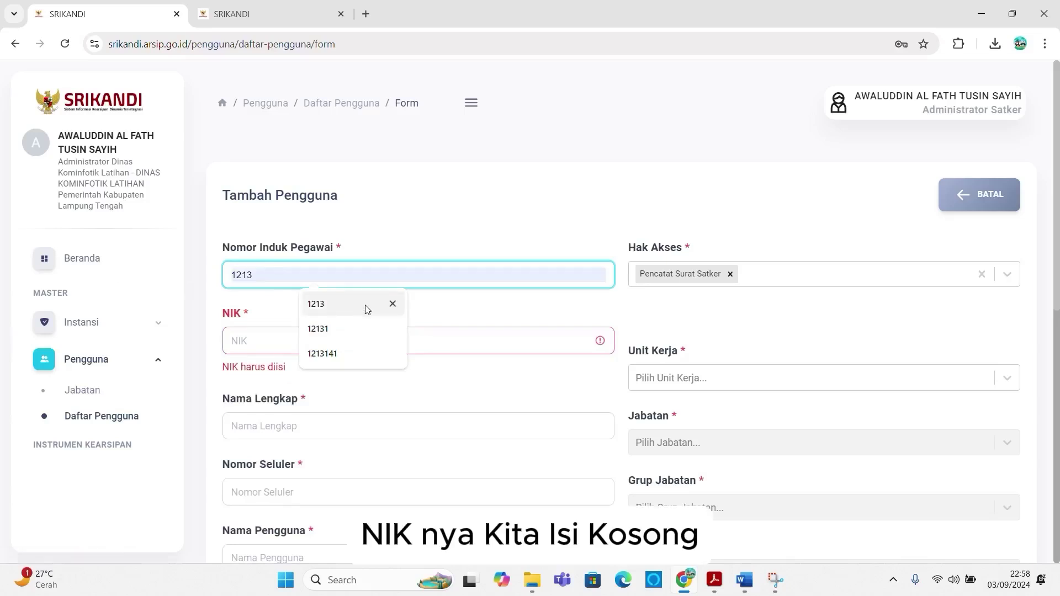
{"action": "type", "text": "0"}
{"action": "left_click", "coordinate": [246, 340]}
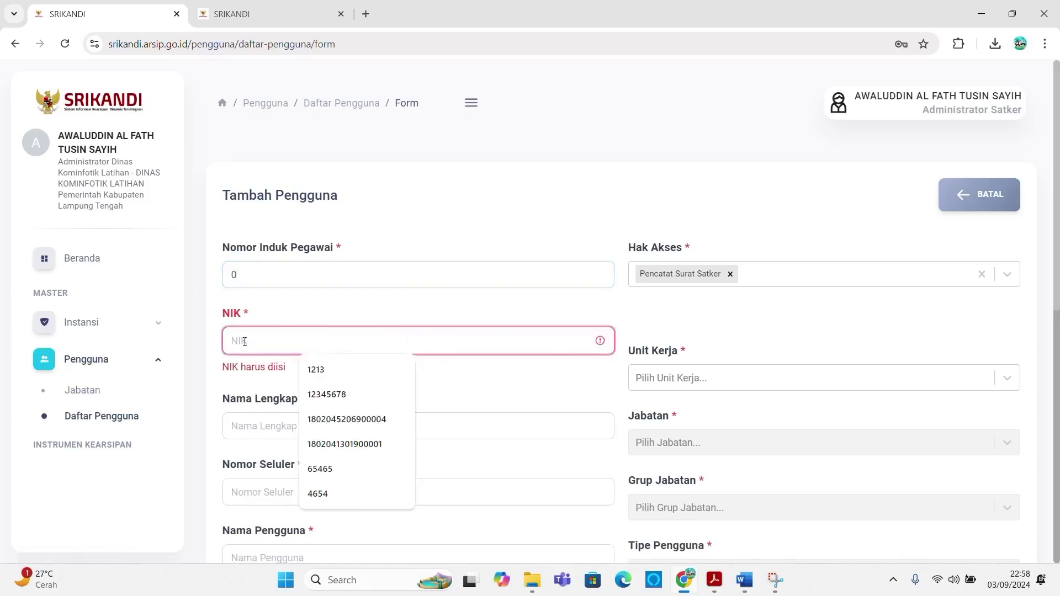
{"action": "type", "text": "21213"}
Step: Fill in the new user's full name and mobile number
{"action": "left_click", "coordinate": [247, 406]}
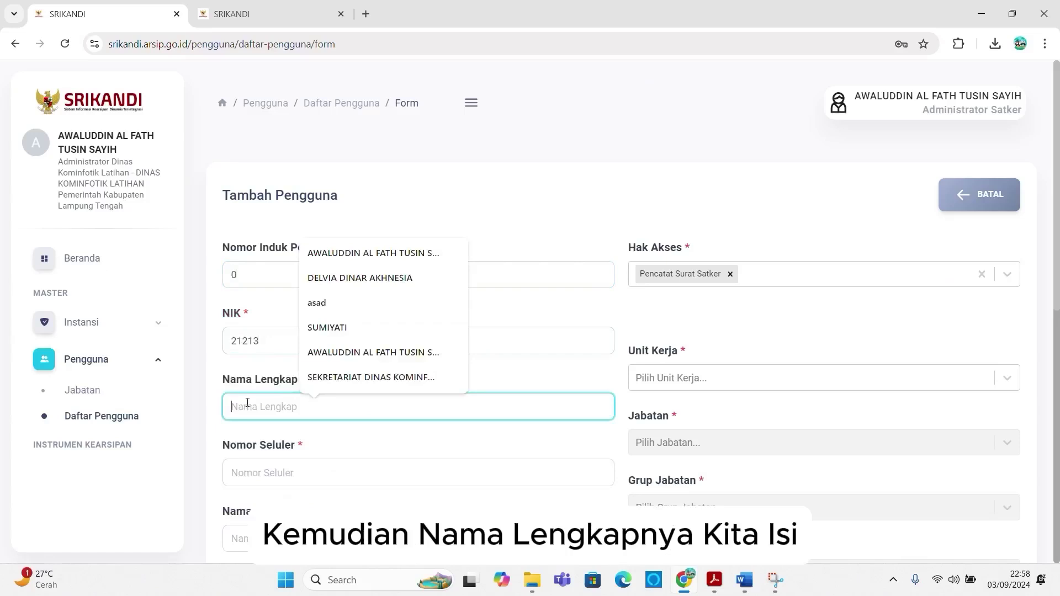
{"action": "type", "text": "Cri"}
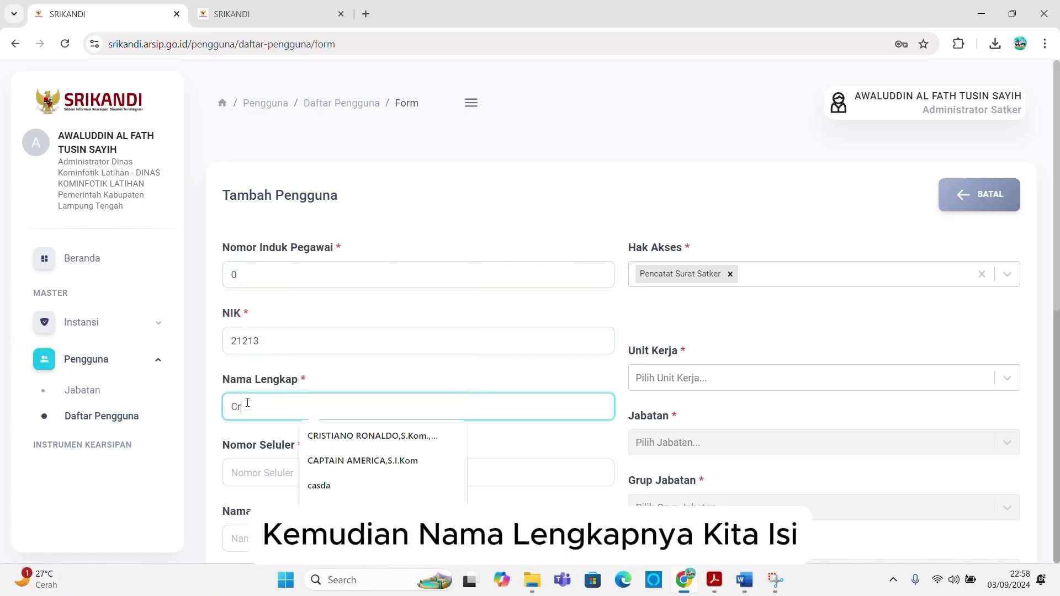
{"action": "type", "text": "stia"}
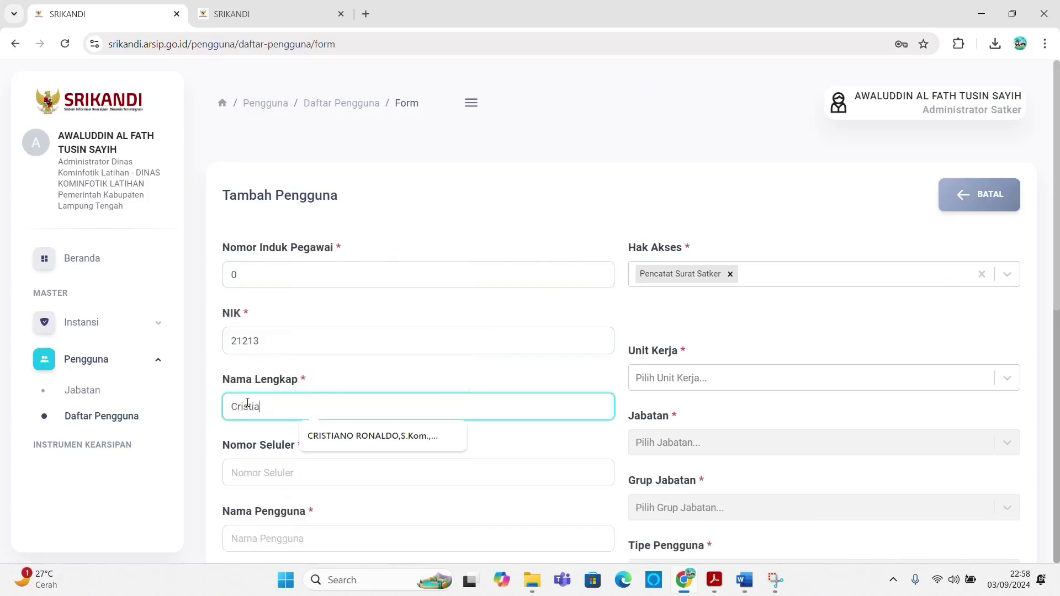
{"action": "type", "text": "no Ronaldo"}
{"action": "left_click", "coordinate": [349, 436]}
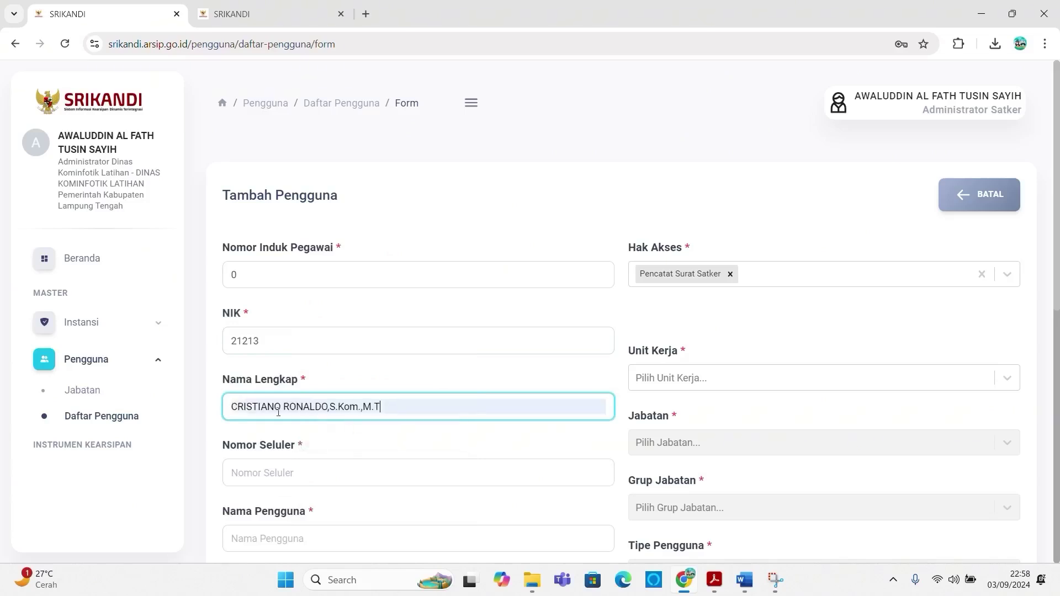
{"action": "scroll", "coordinate": [281, 466], "scroll_direction": "down", "scroll_amount": 1}
{"action": "left_click", "coordinate": [279, 404]}
{"action": "type", "text": "1"}
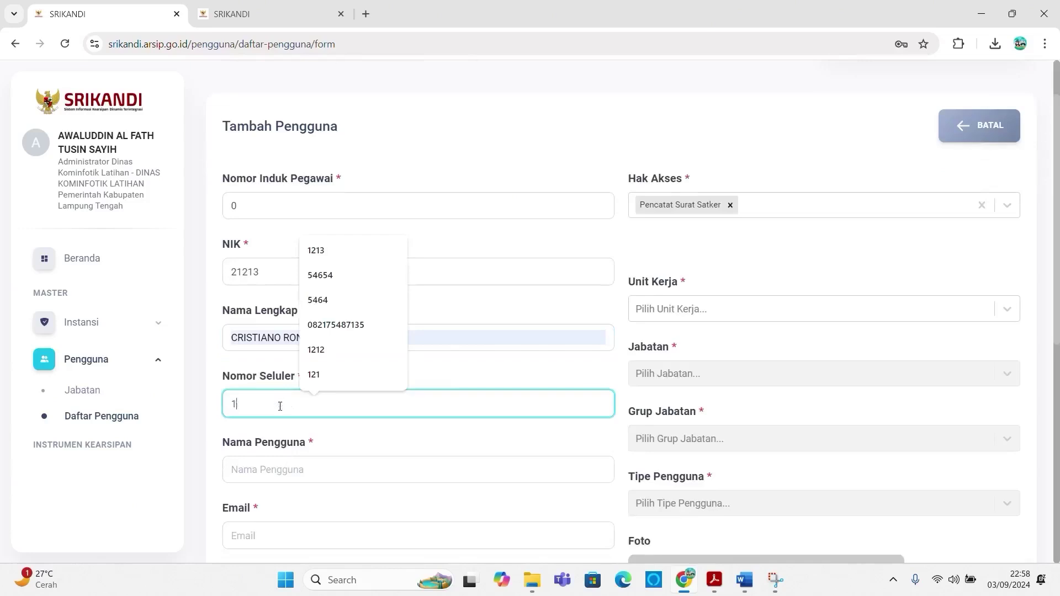
{"action": "type", "text": "213"}
{"action": "left_click", "coordinate": [263, 472]}
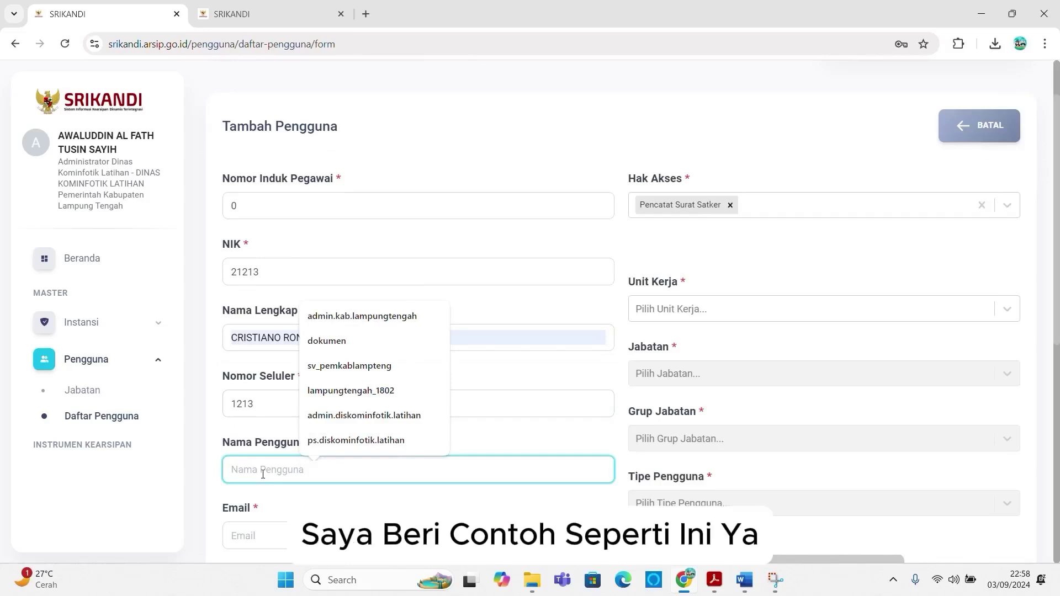
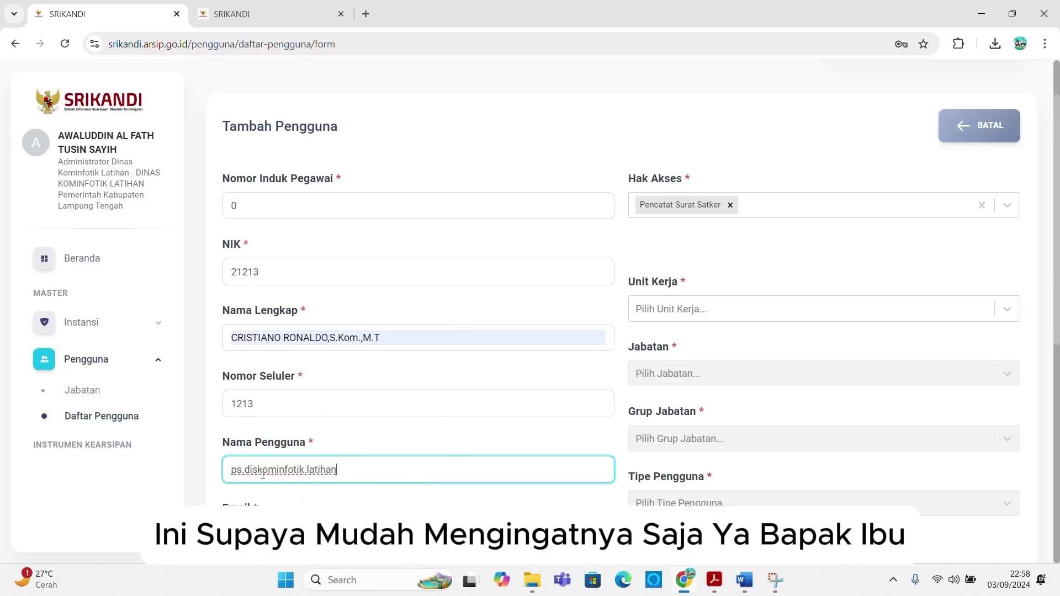
{"action": "scroll", "coordinate": [298, 466], "scroll_direction": "down", "scroll_amount": 3}
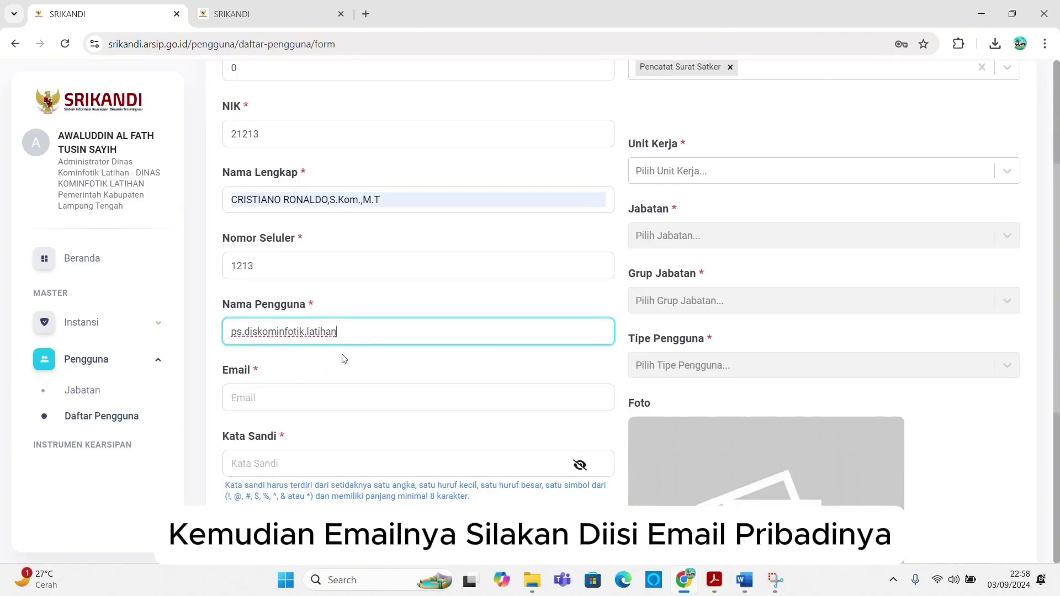
{"action": "left_click_drag", "start_coordinate": [338, 331], "coordinate": [208, 329]}
{"action": "key", "text": "ctrl+c"}
{"action": "left_click", "coordinate": [252, 392]}
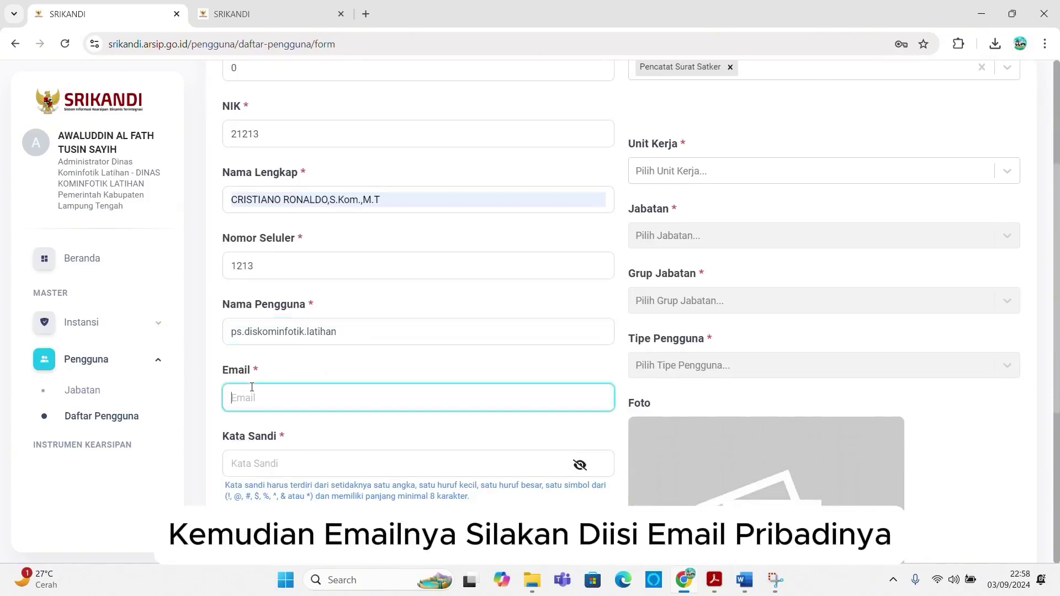
{"action": "key", "text": "ctrl+v"}
{"action": "type", "text": "@g"}
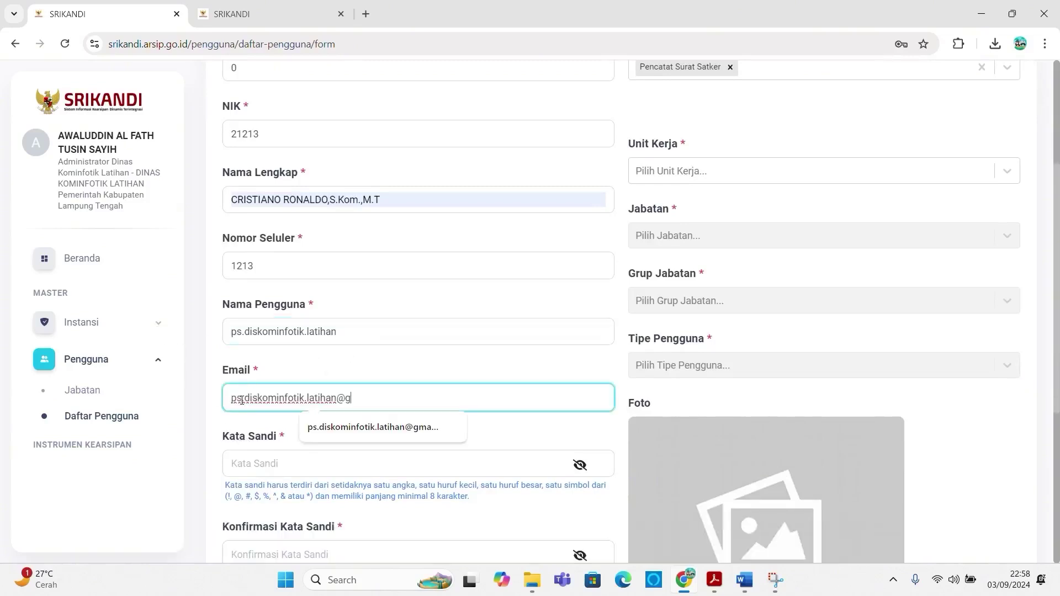
{"action": "type", "text": "mail.com"}
{"action": "key", "text": "Tab"}
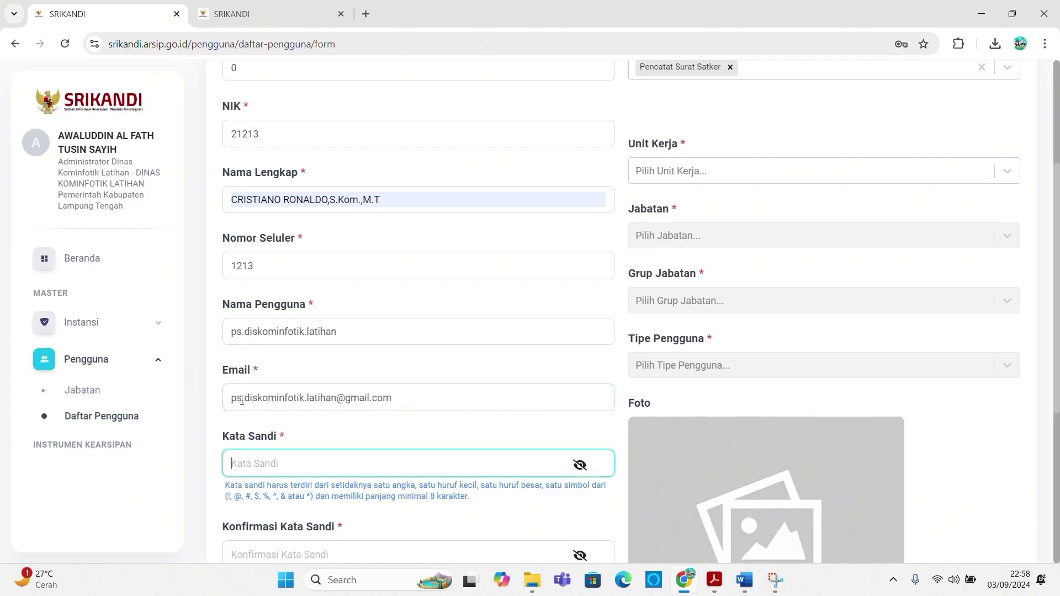
Step: Enter the account password in Kata Sandi and again in Konfirmasi Kata Sandi
{"action": "type", "text": "********"}
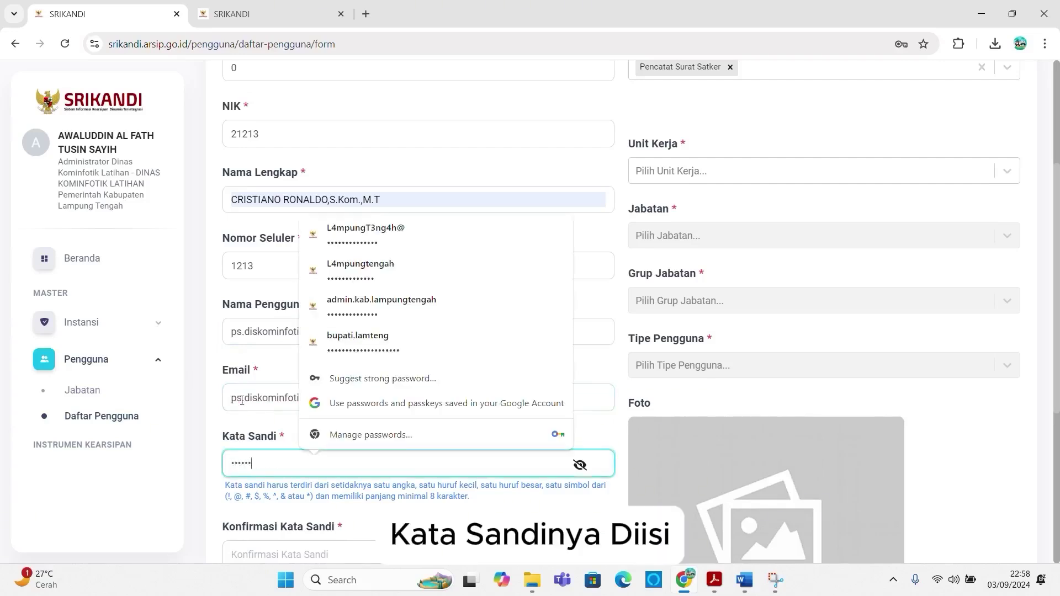
{"action": "key", "text": "ctrl+a"}
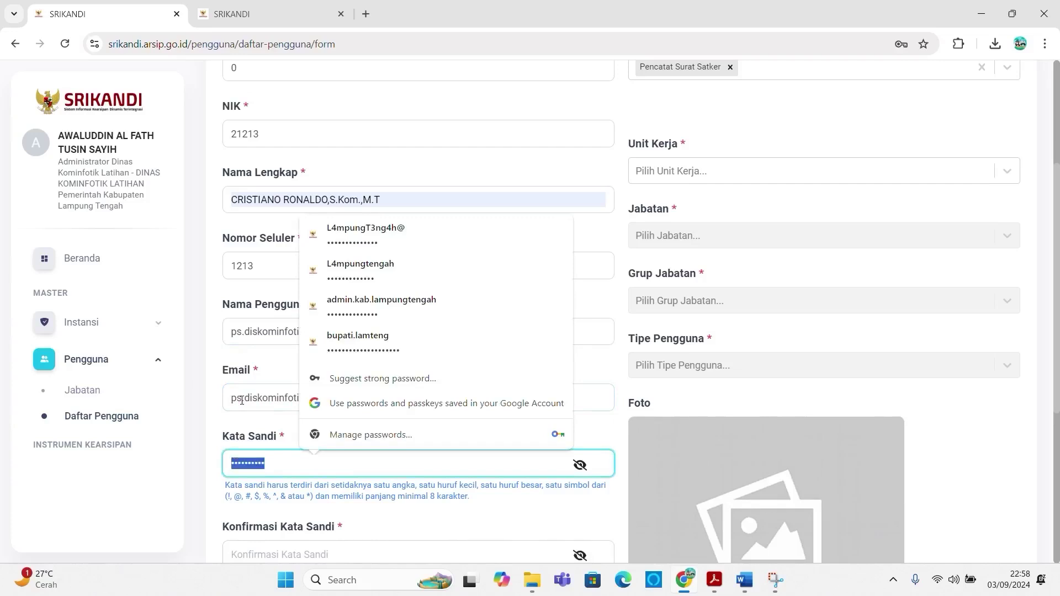
{"action": "type", "text": "**************"}
{"action": "key", "text": "Tab"}
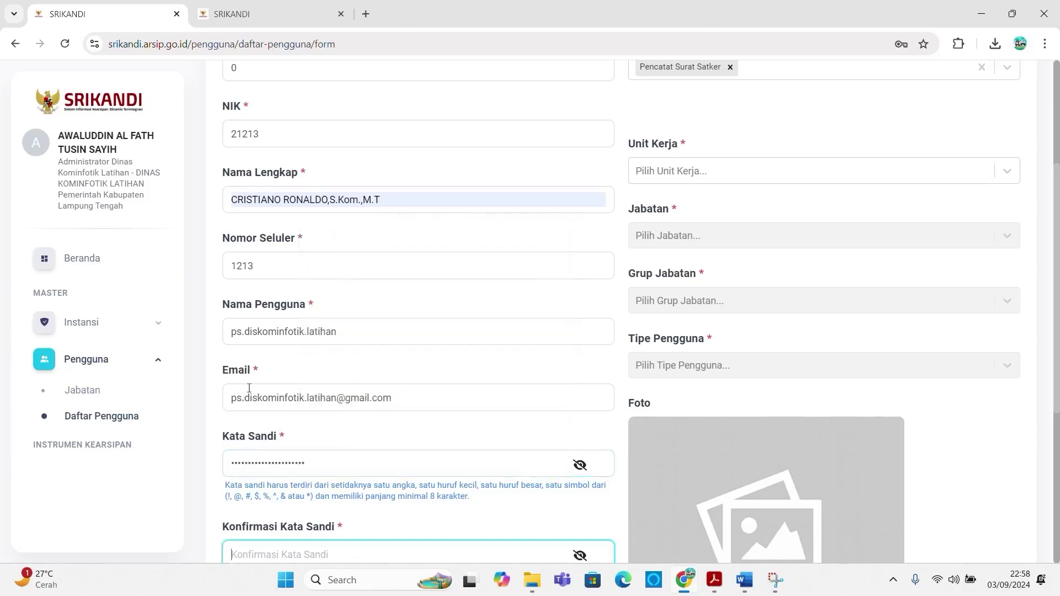
{"action": "type", "text": "*********************"}
{"action": "scroll", "coordinate": [366, 300], "scroll_direction": "down", "scroll_amount": 5}
Step: Set Unit Kerja to DINAS KOMINFOTIK LATIHAN and Jabatan to Pencatat Surat Dinas Kominfotik Latihan
{"action": "scroll", "coordinate": [726, 291], "scroll_direction": "up", "scroll_amount": 8}
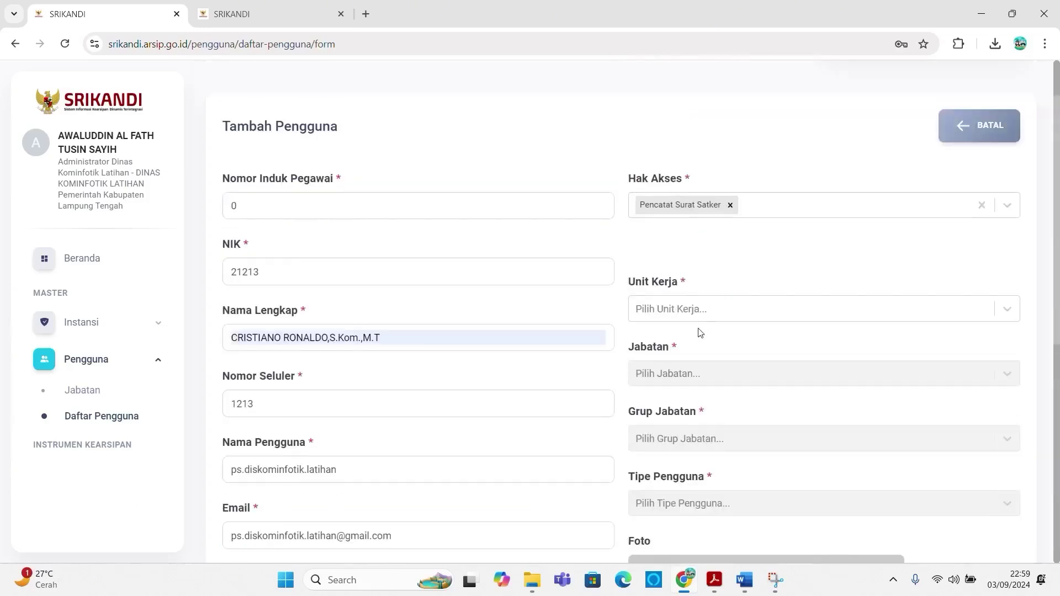
{"action": "left_click", "coordinate": [696, 302]}
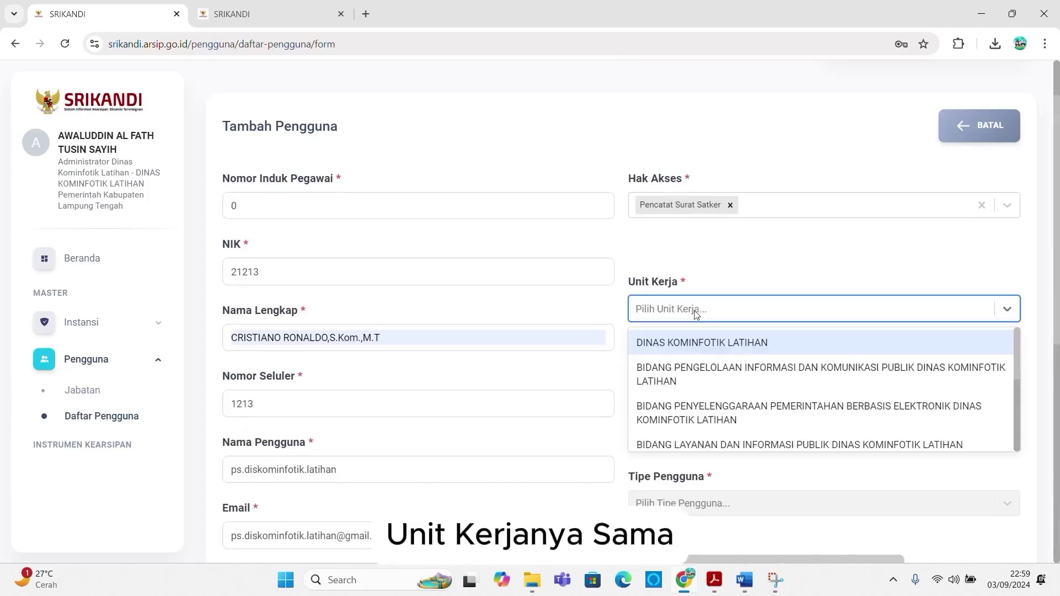
{"action": "left_click", "coordinate": [679, 343]}
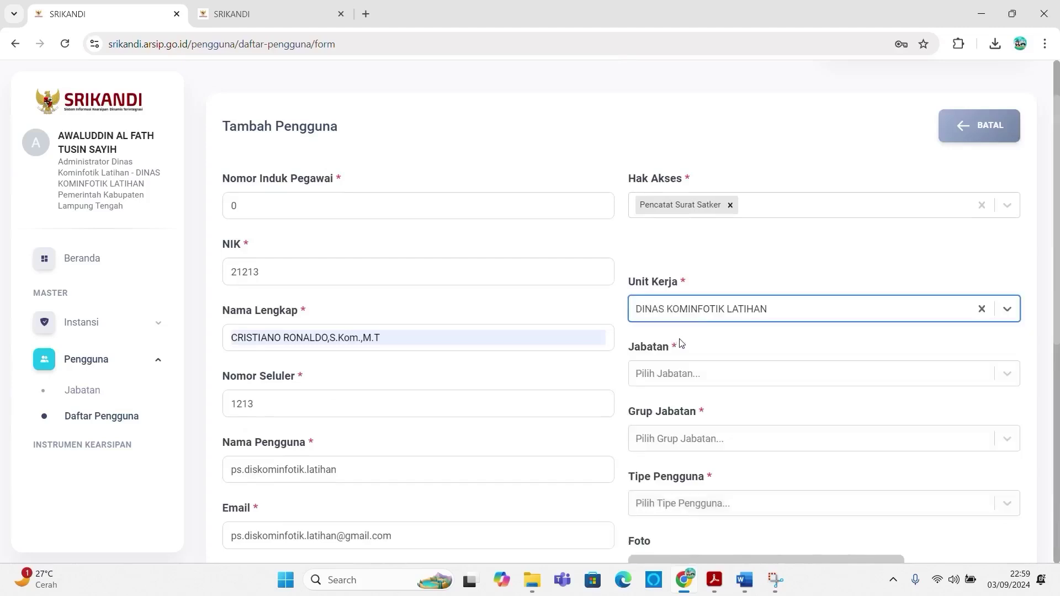
{"action": "left_click", "coordinate": [683, 377]}
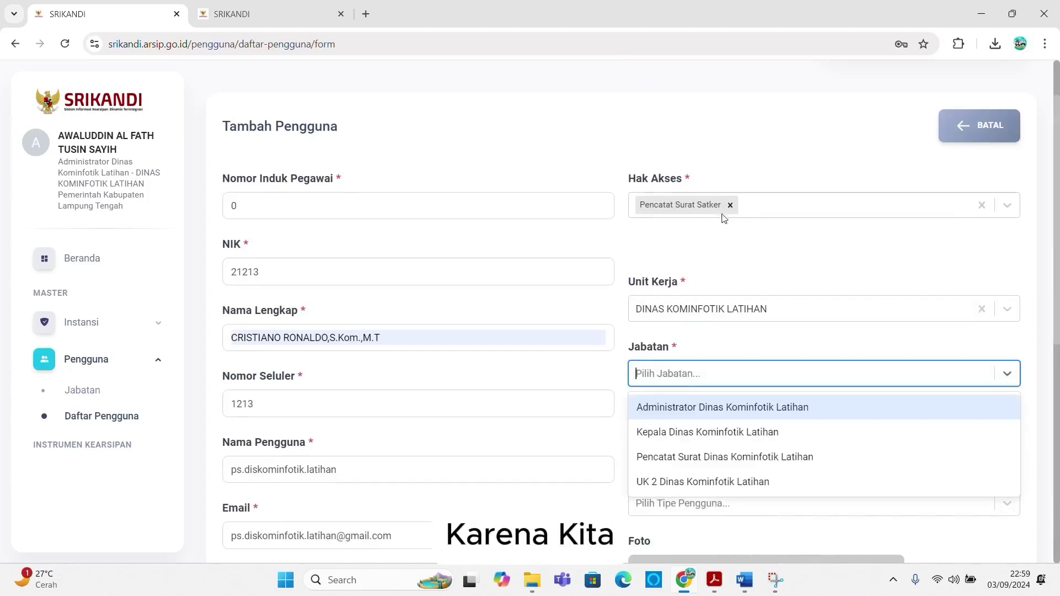
{"action": "left_click", "coordinate": [674, 457]}
Step: Set Grup Jabatan to Staf and Tipe Pengguna to Pekerja Harian Lepas
{"action": "left_click", "coordinate": [680, 437]}
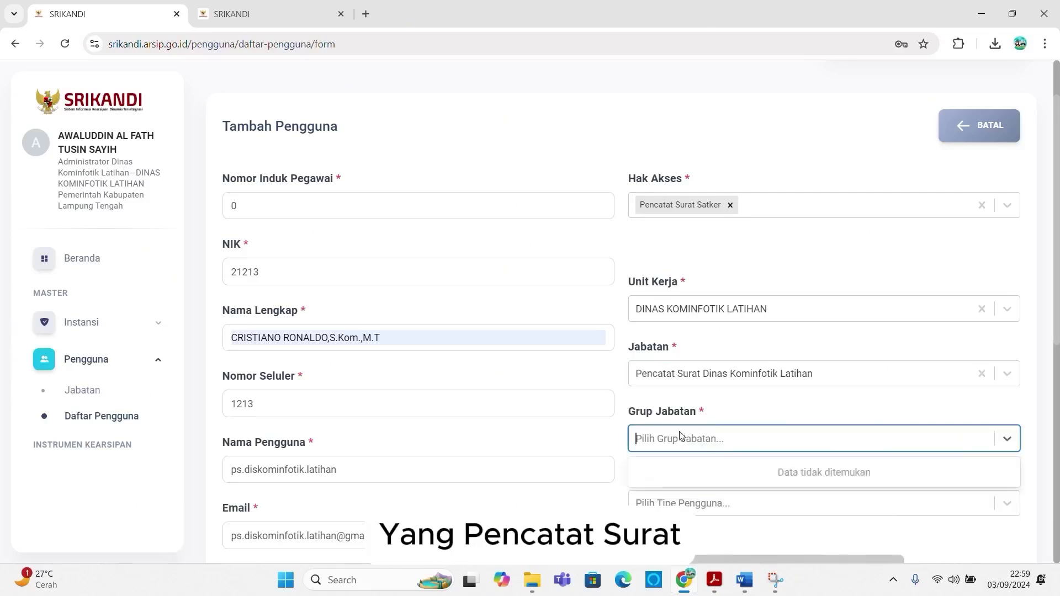
{"action": "scroll", "coordinate": [679, 497], "scroll_direction": "down", "scroll_amount": 3}
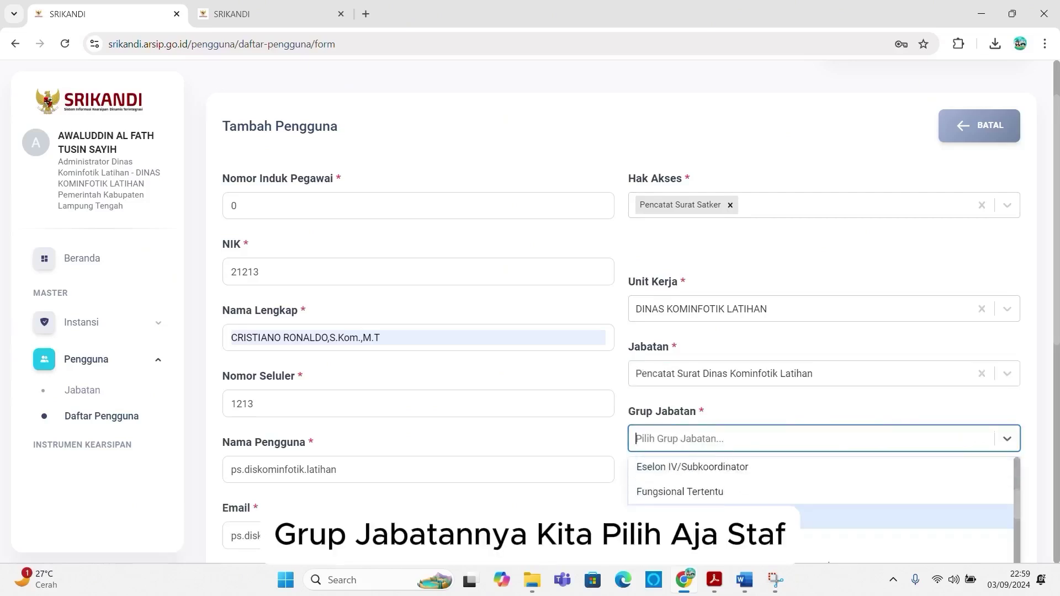
{"action": "left_click", "coordinate": [679, 516]}
{"action": "scroll", "coordinate": [680, 482], "scroll_direction": "down", "scroll_amount": 2}
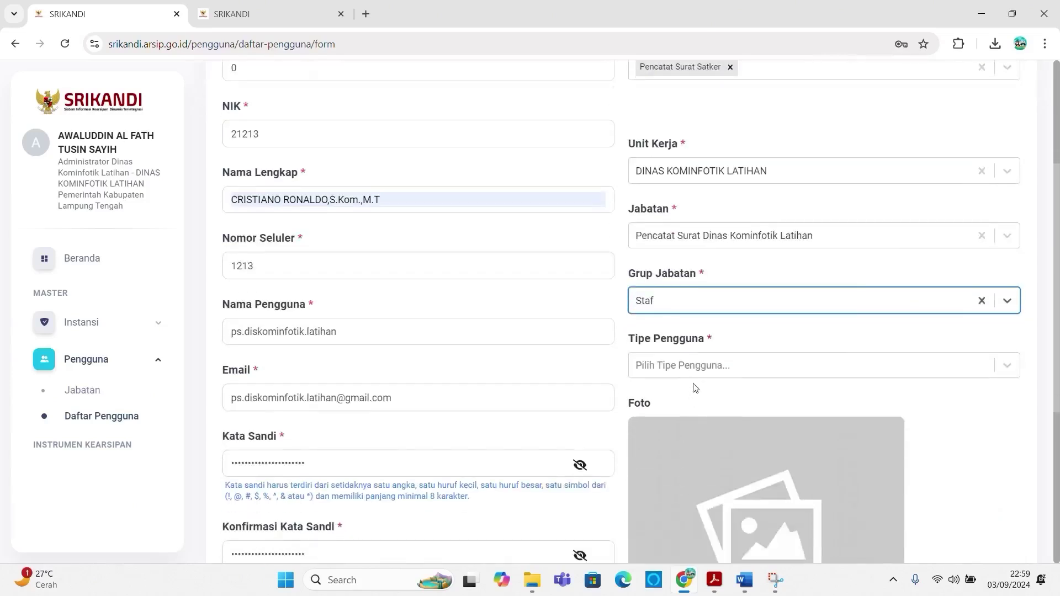
{"action": "left_click", "coordinate": [699, 360]}
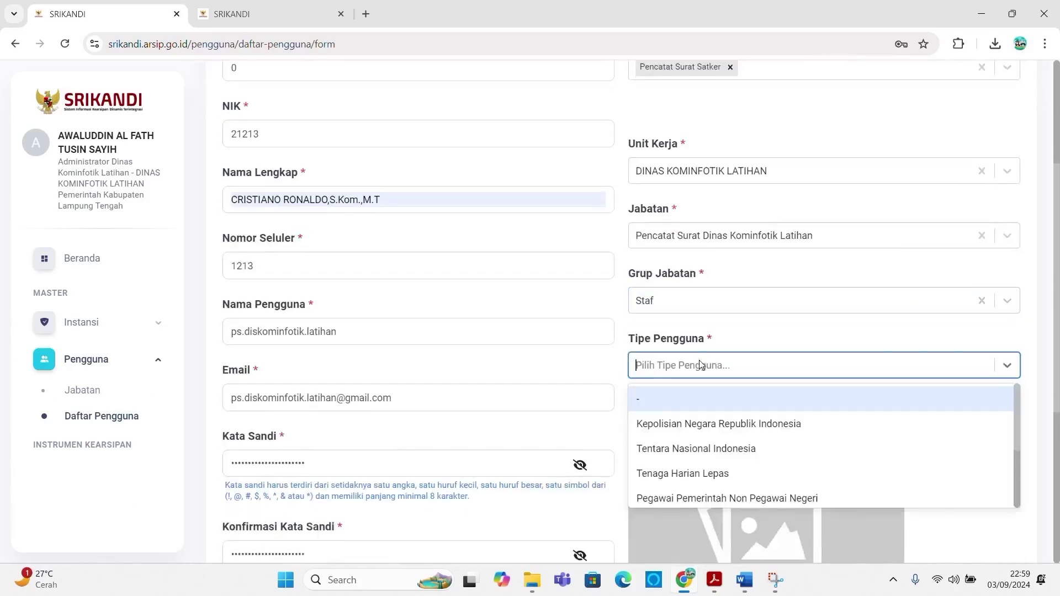
{"action": "scroll", "coordinate": [700, 475], "scroll_direction": "down", "scroll_amount": 3}
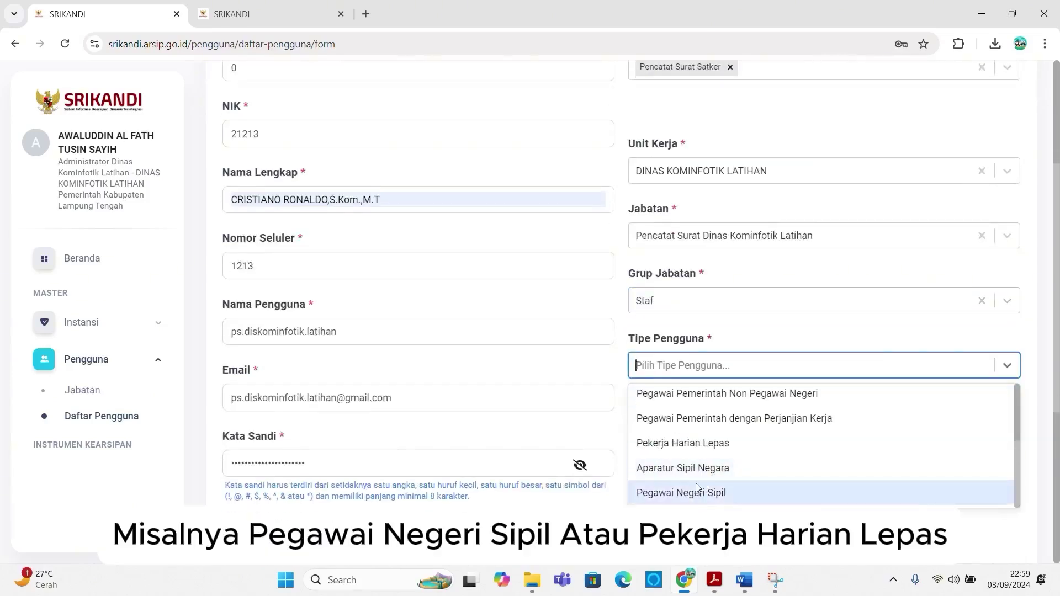
{"action": "left_click", "coordinate": [705, 446]}
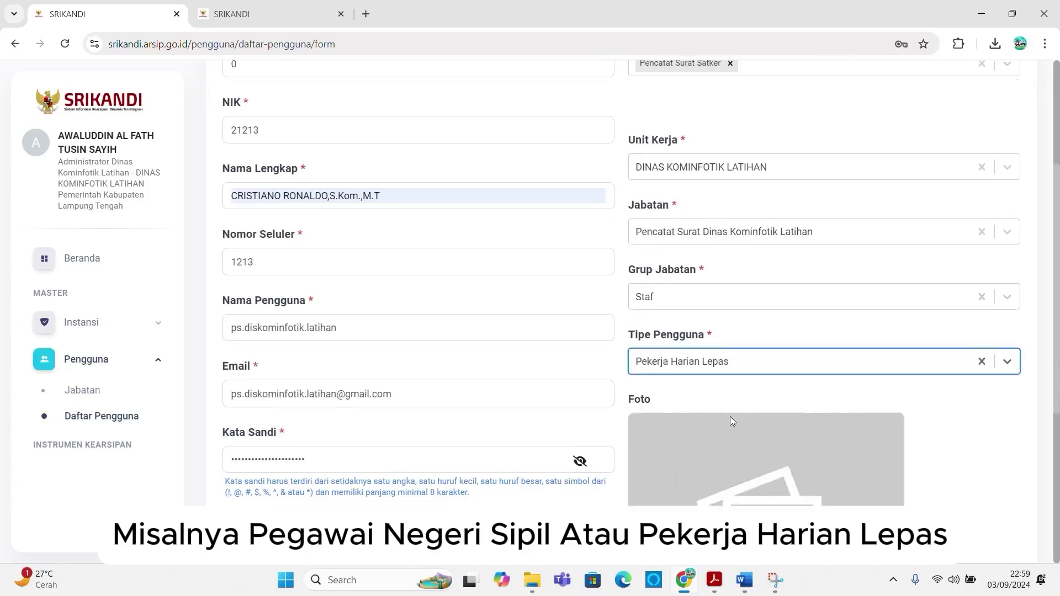
{"action": "scroll", "coordinate": [739, 419], "scroll_direction": "down", "scroll_amount": 5}
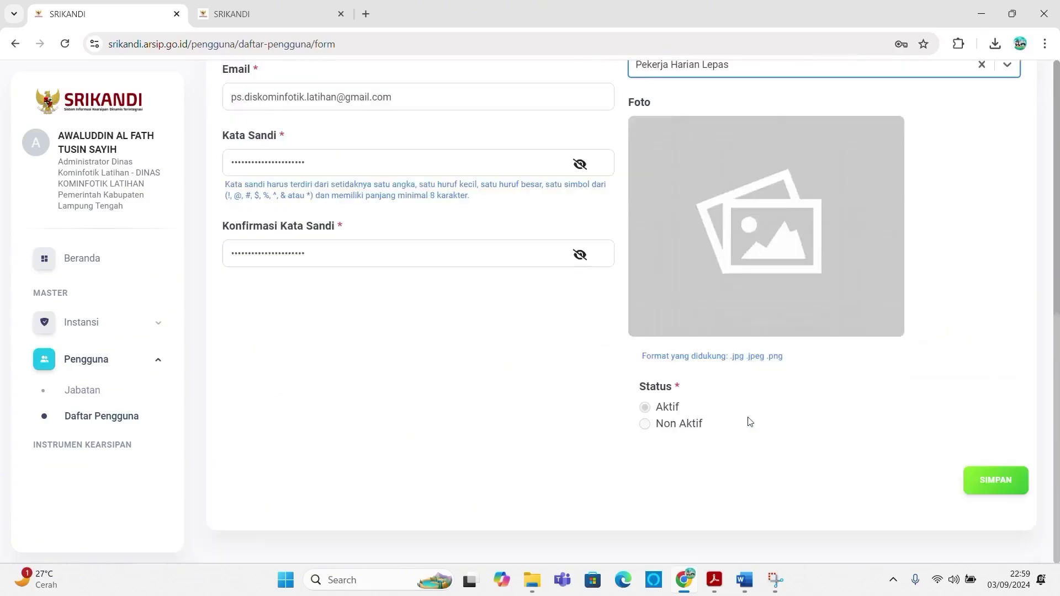
Step: Save the Pencatat Surat Satker account, then dismiss the success message and the browser's password prompt
{"action": "left_click", "coordinate": [992, 484]}
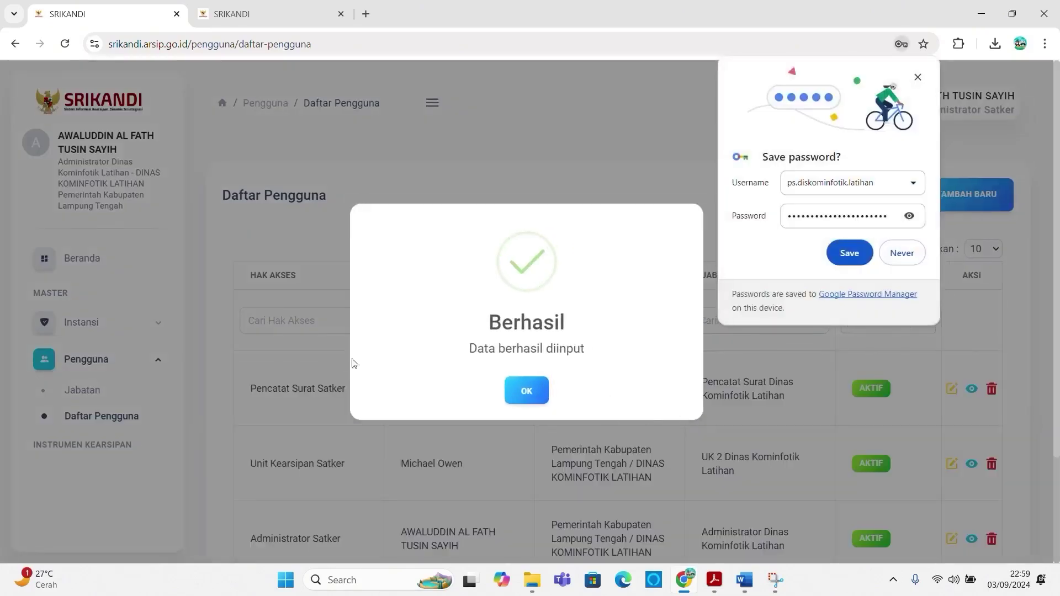
{"action": "left_click", "coordinate": [522, 401]}
{"action": "scroll", "coordinate": [326, 436], "scroll_direction": "down", "scroll_amount": 1}
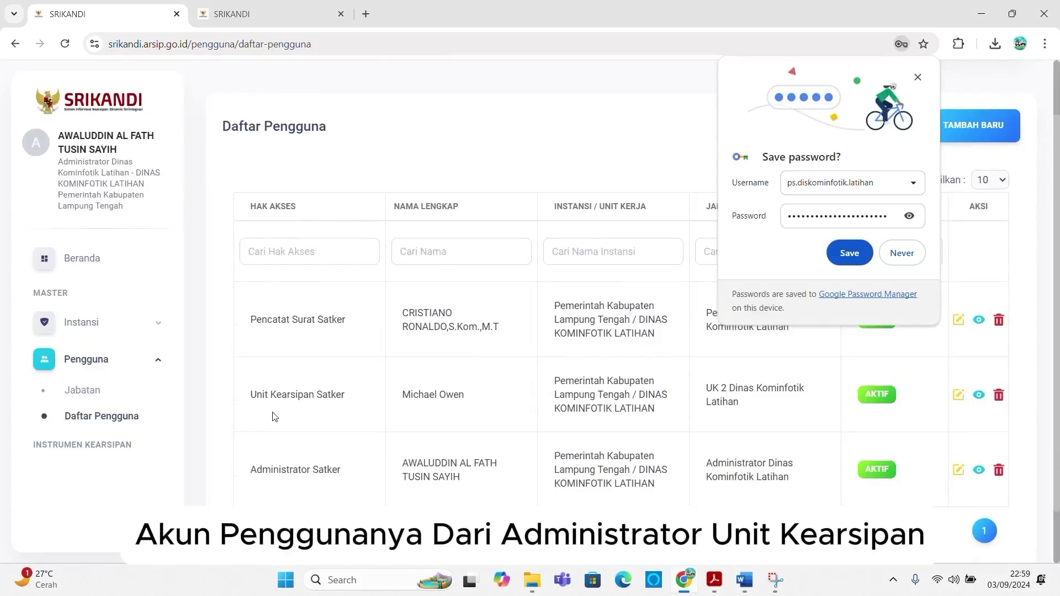
{"action": "left_click", "coordinate": [917, 77]}
Step: Check the position chart tab, then start another new user from the user list
{"action": "left_click", "coordinate": [268, 6]}
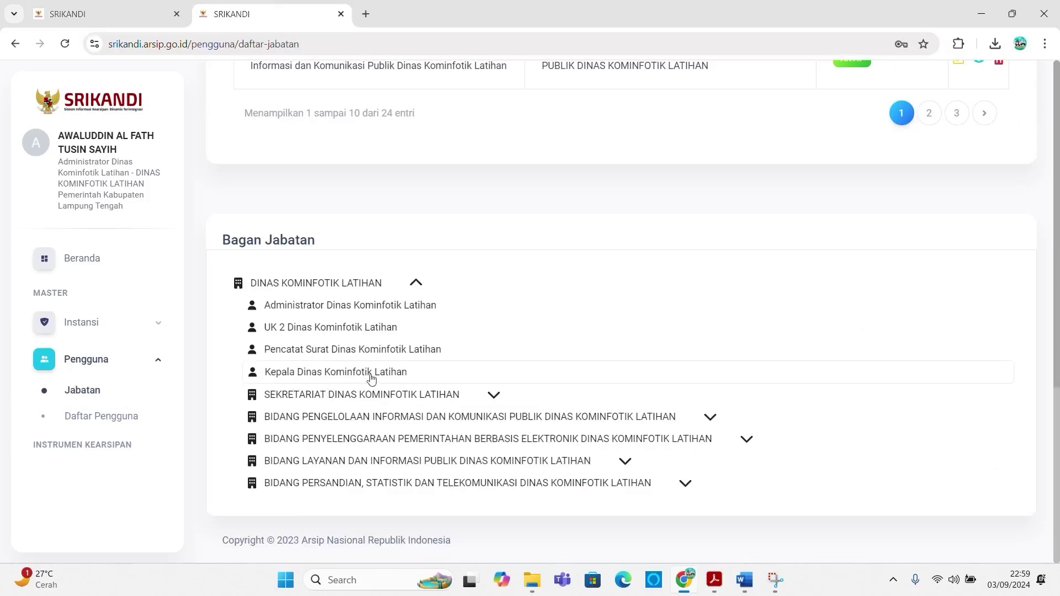
{"action": "left_click", "coordinate": [109, 5]}
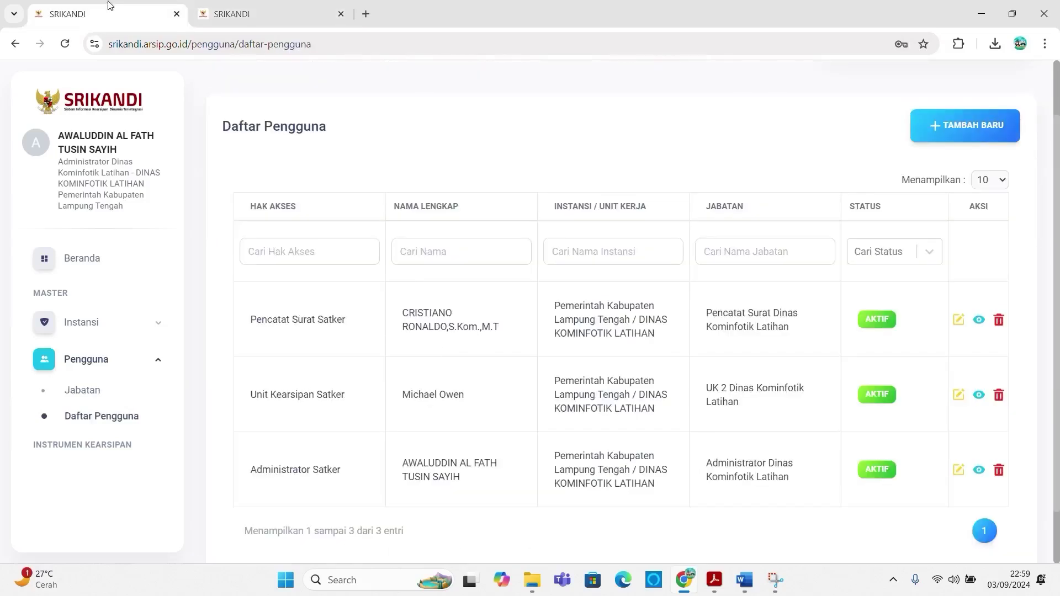
{"action": "left_click", "coordinate": [974, 130]}
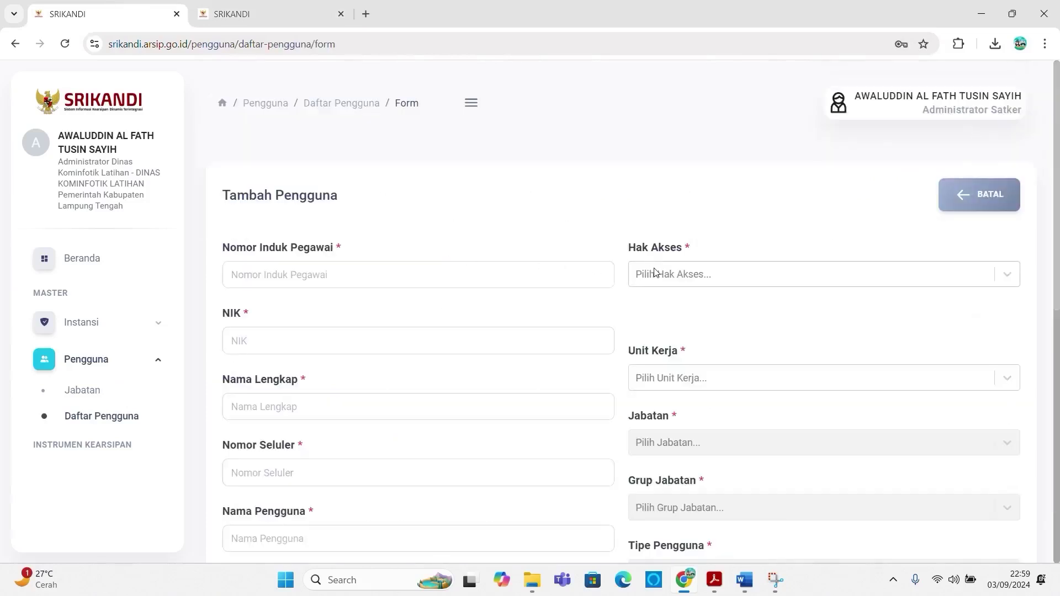
Step: Enter employee ID 1213 and NIK 21312, and fill the full name from the saved suggestion
{"action": "left_click", "coordinate": [517, 268]}
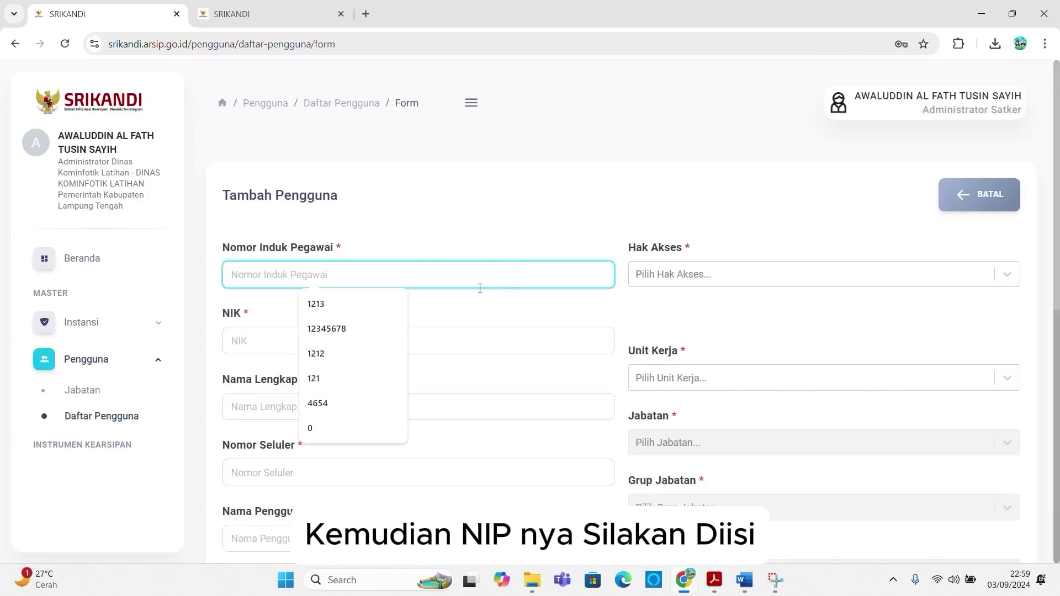
{"action": "type", "text": "1213"}
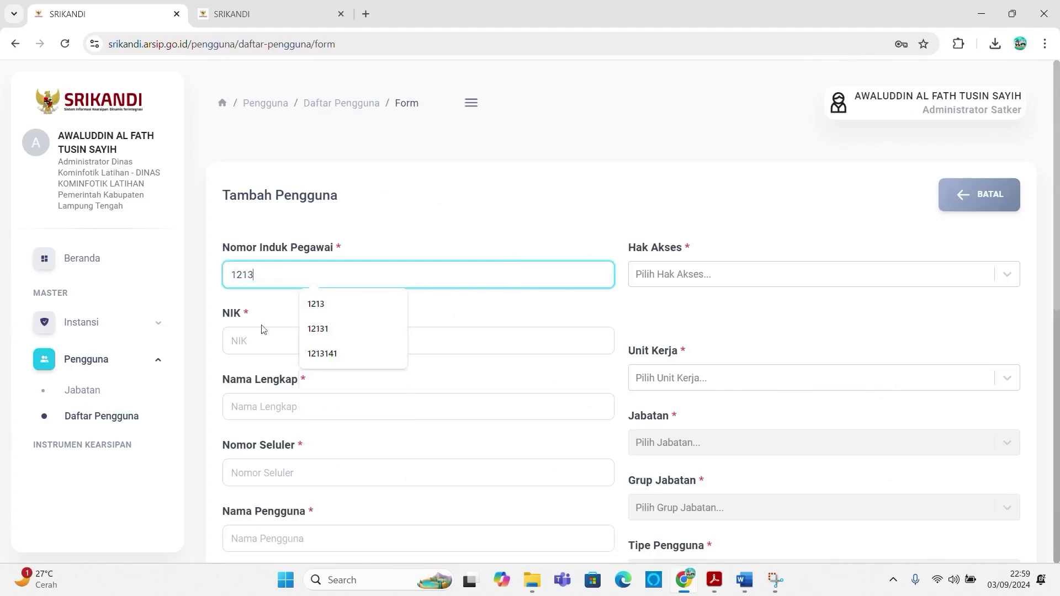
{"action": "left_click", "coordinate": [249, 340]}
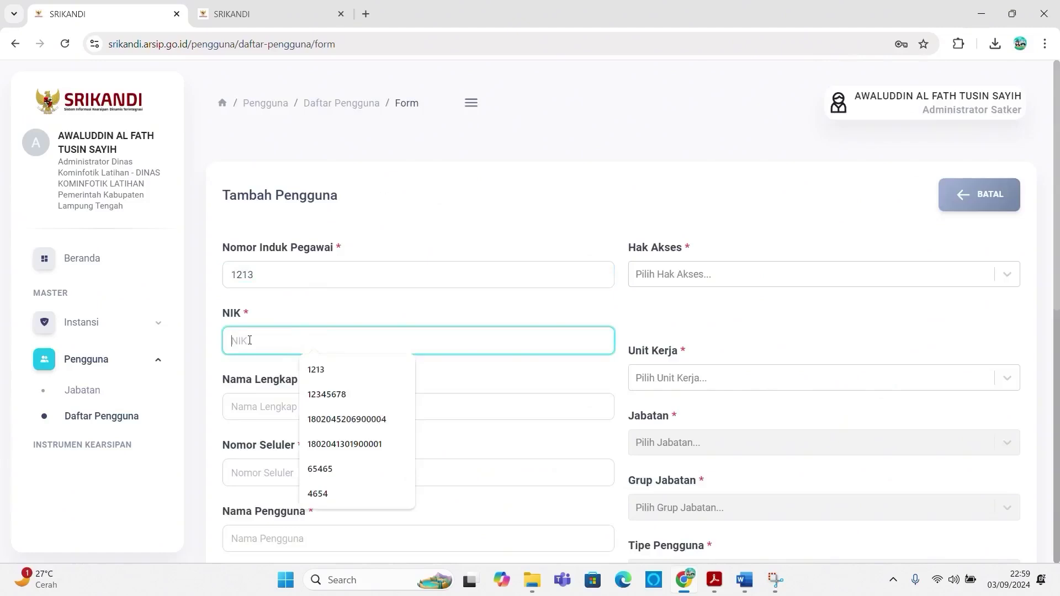
{"action": "type", "text": "21312"}
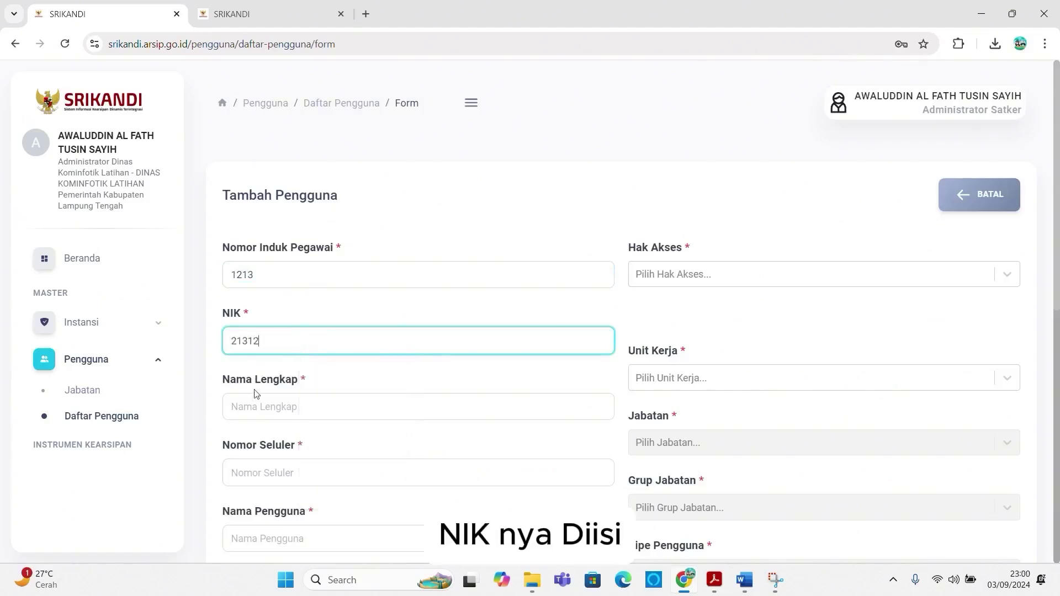
{"action": "left_click", "coordinate": [260, 415]}
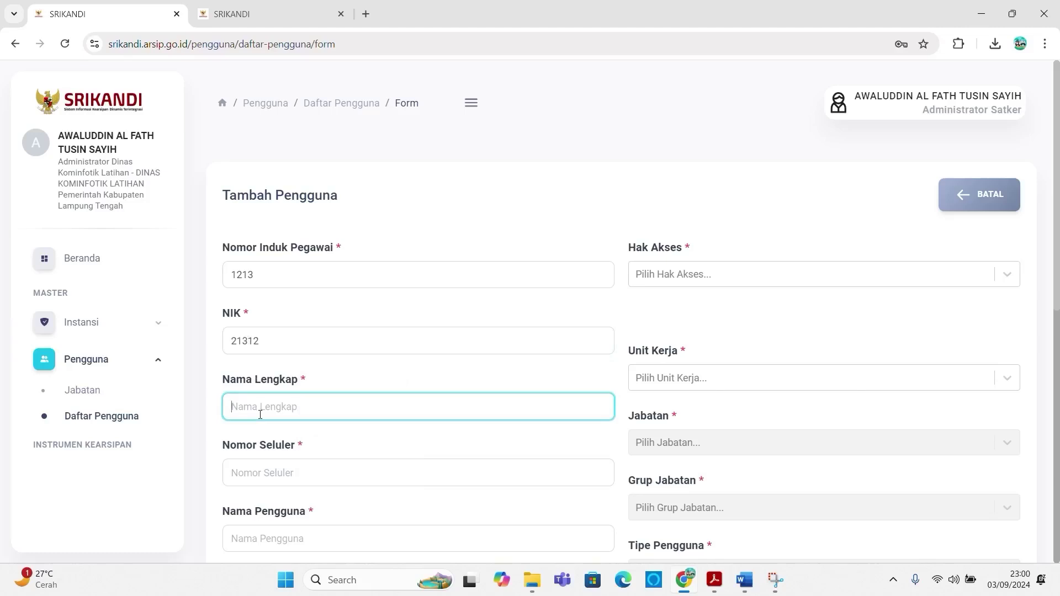
{"action": "type", "text": "Li"}
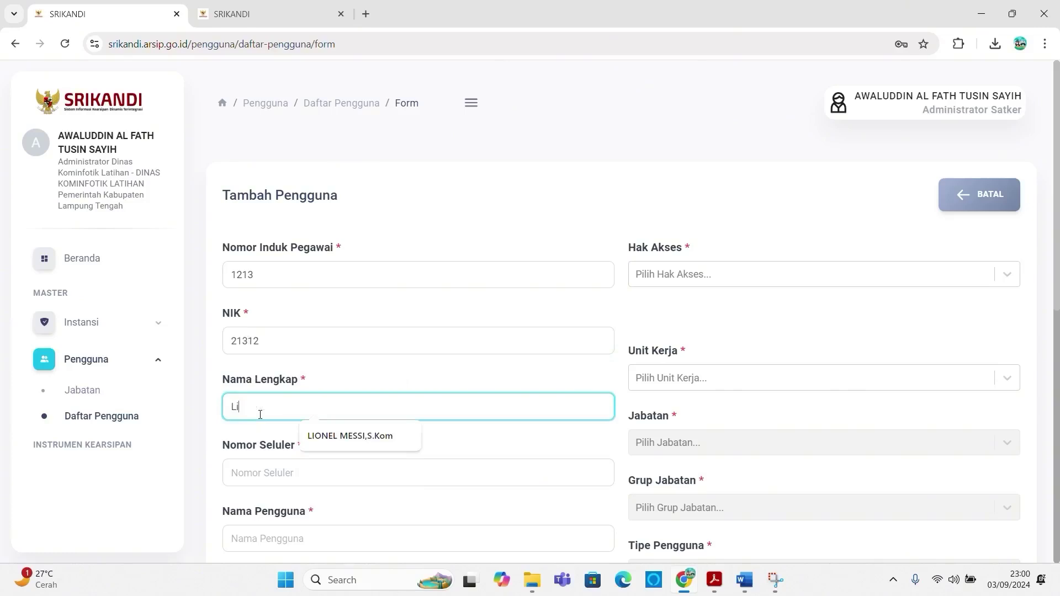
{"action": "left_click", "coordinate": [331, 435]}
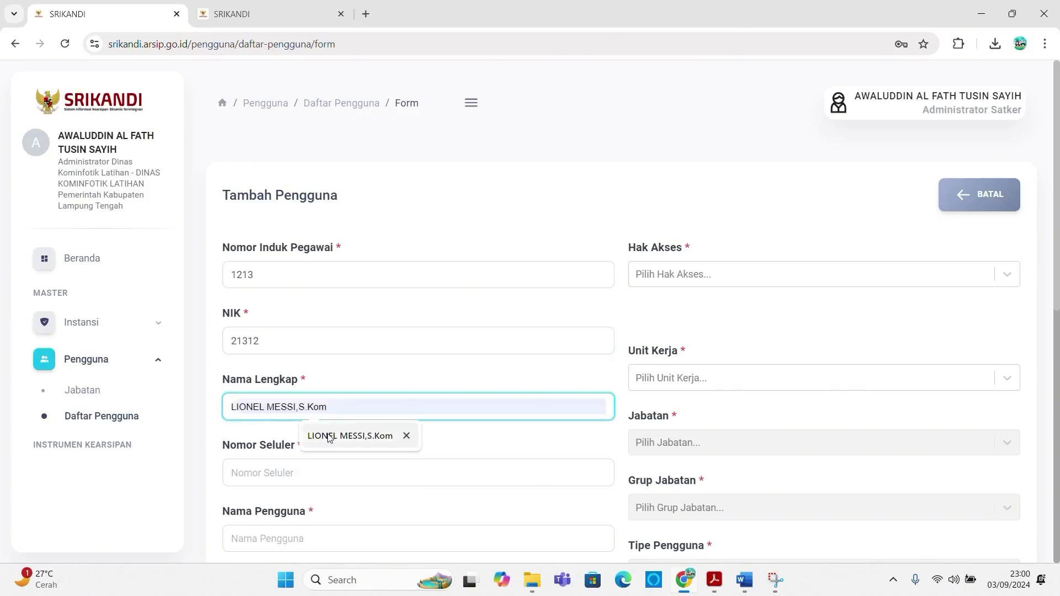
Step: Enter mobile number 12123 and username kadis.kominfotik.latihan
{"action": "left_click", "coordinate": [315, 475]}
{"action": "type", "text": "12123"}
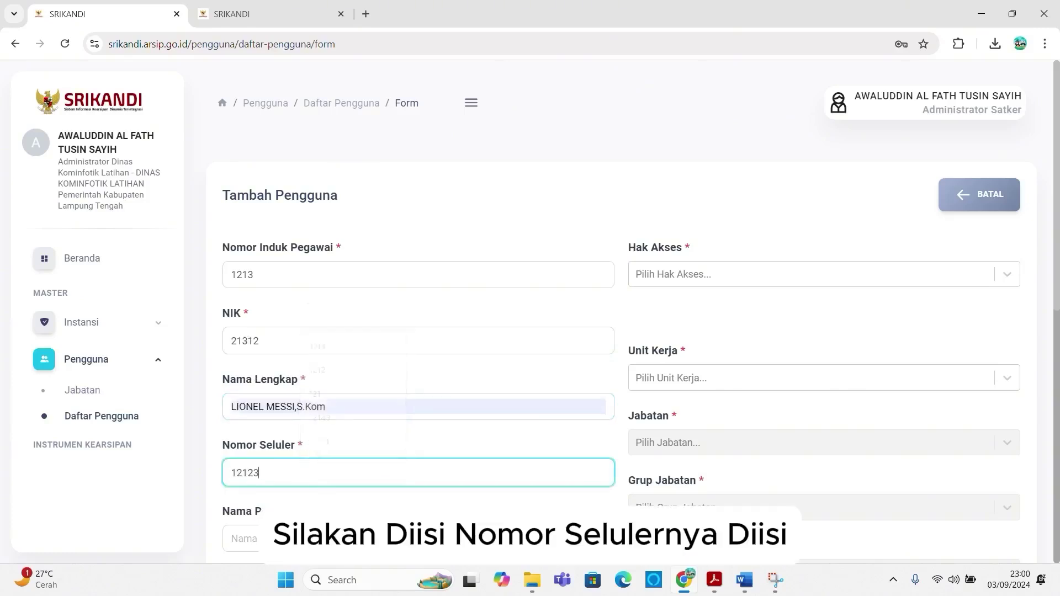
{"action": "key", "text": "Tab"}
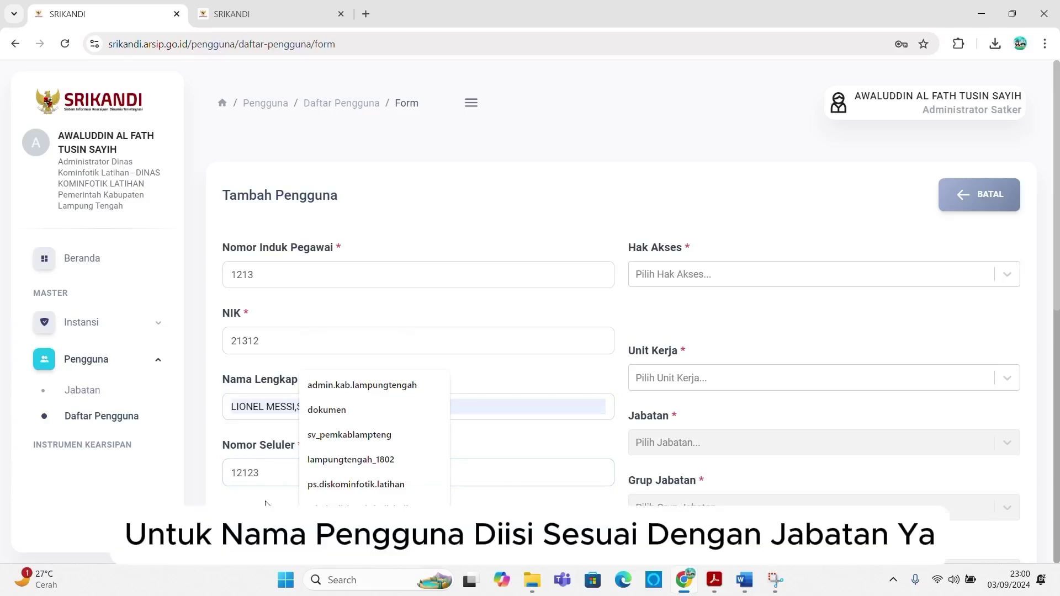
{"action": "type", "text": "k"}
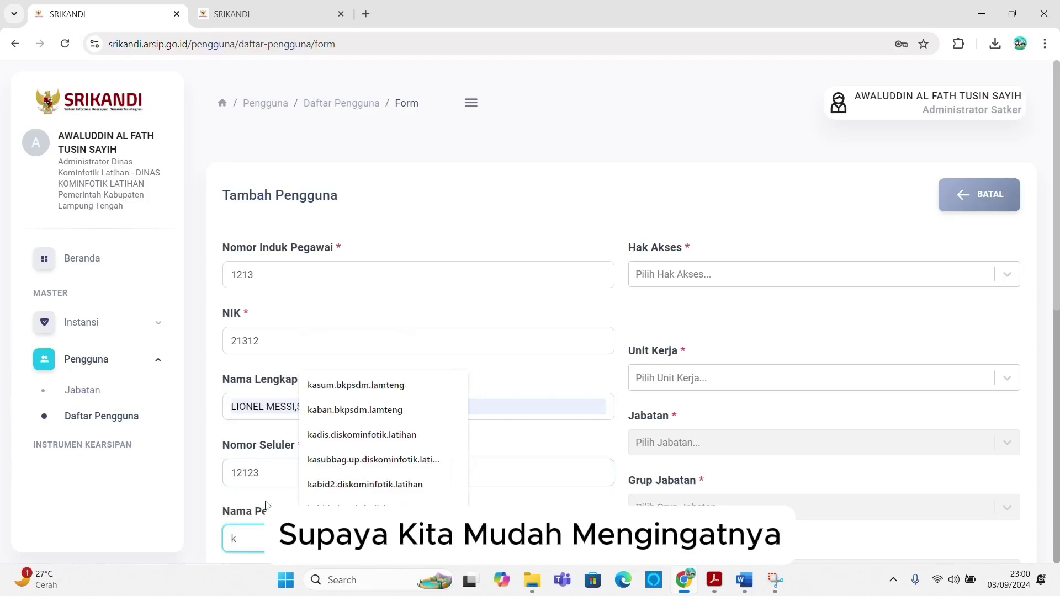
{"action": "type", "text": "adis"}
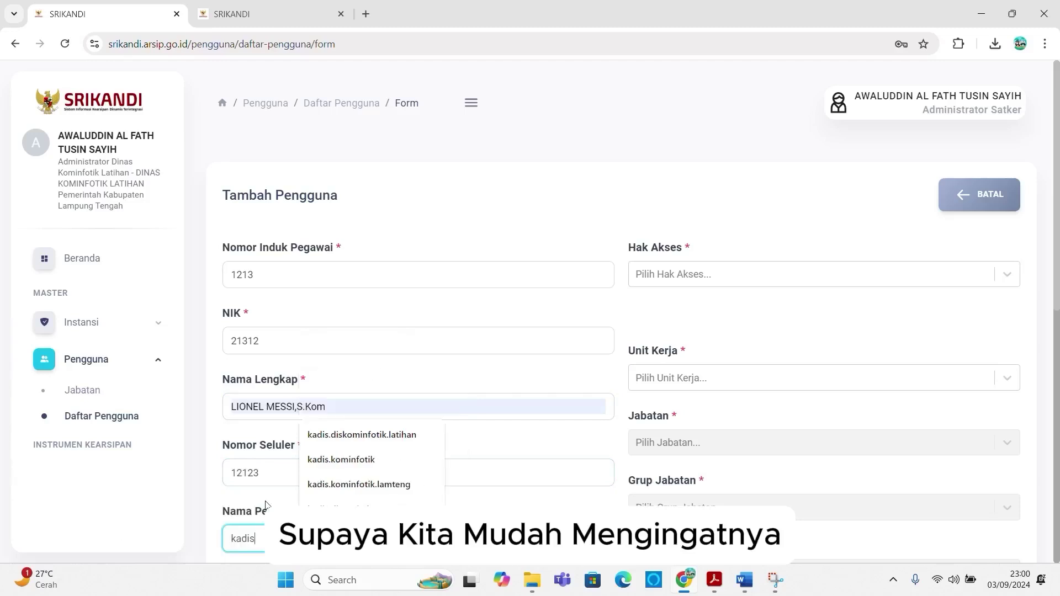
{"action": "type", "text": ".komin"}
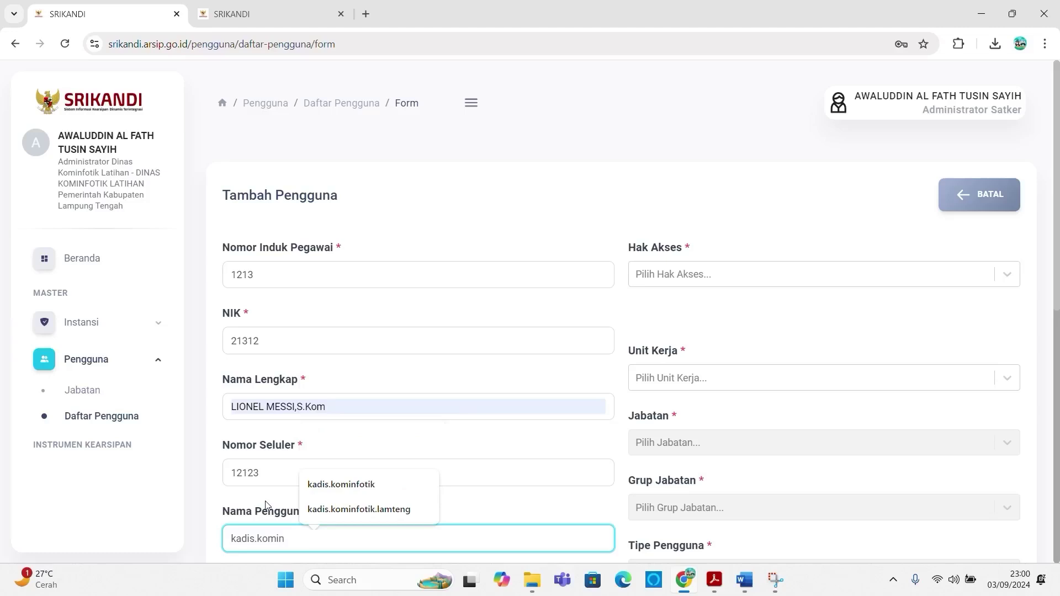
{"action": "type", "text": "fotik.latihan"}
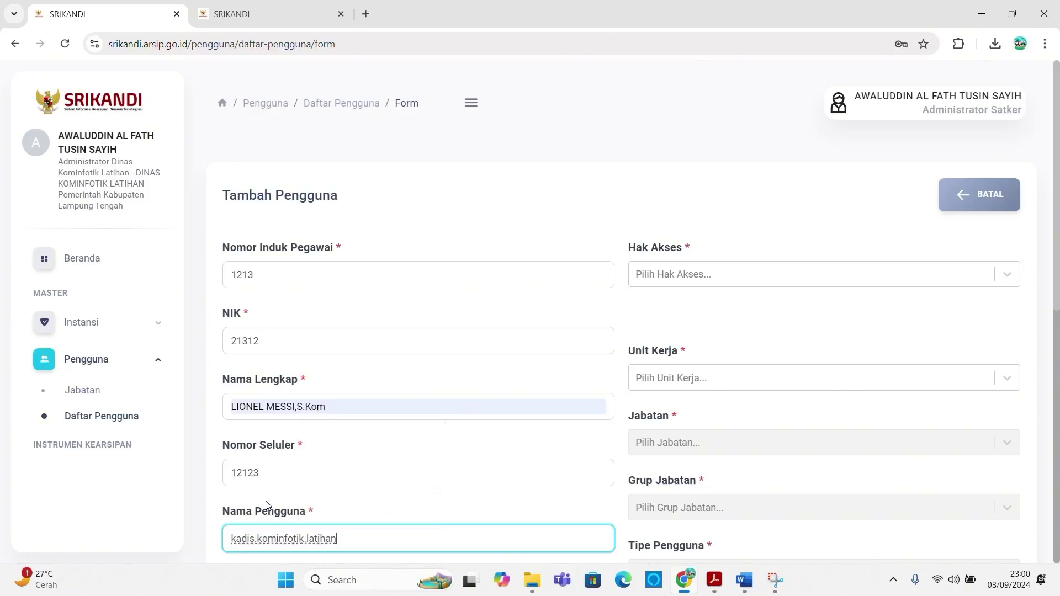
{"action": "scroll", "coordinate": [265, 505], "scroll_direction": "down", "scroll_amount": 3}
{"action": "left_click_drag", "start_coordinate": [356, 340], "coordinate": [23, 348]}
{"action": "key", "text": "ctrl+c"}
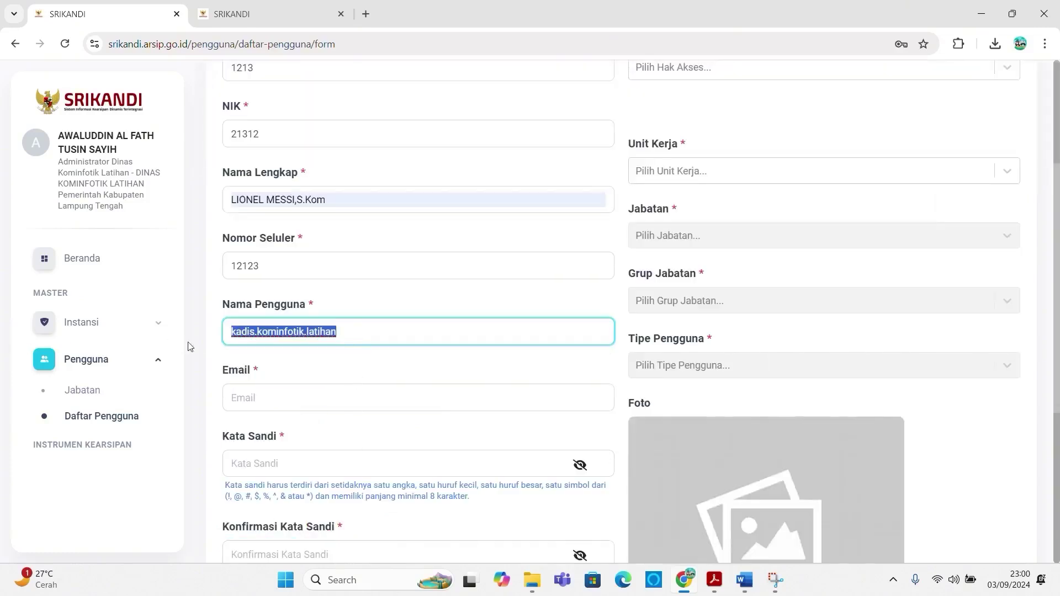
{"action": "left_click", "coordinate": [266, 401]}
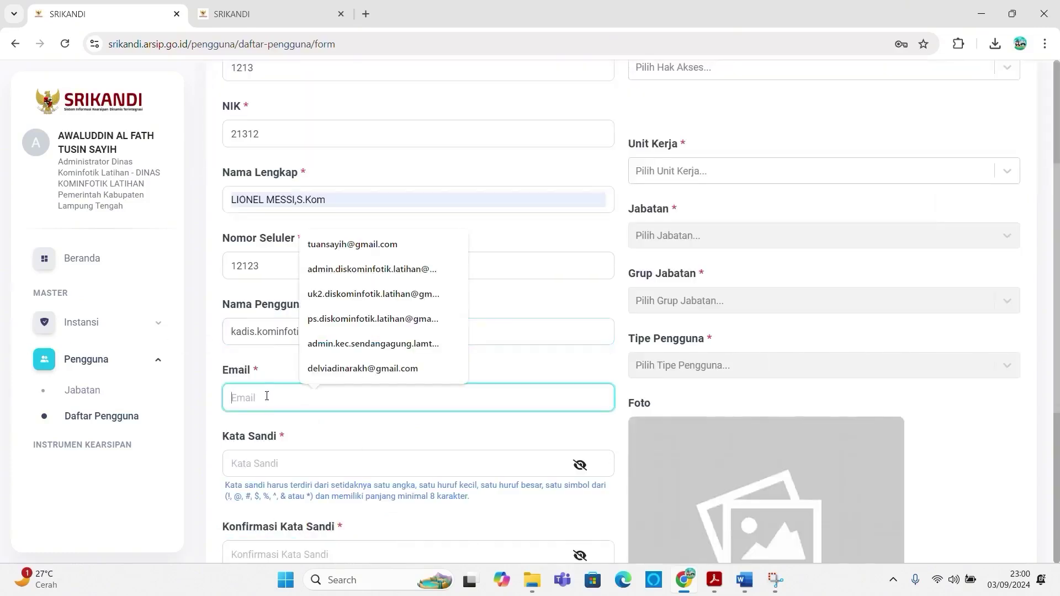
{"action": "key", "text": "ctrl+v"}
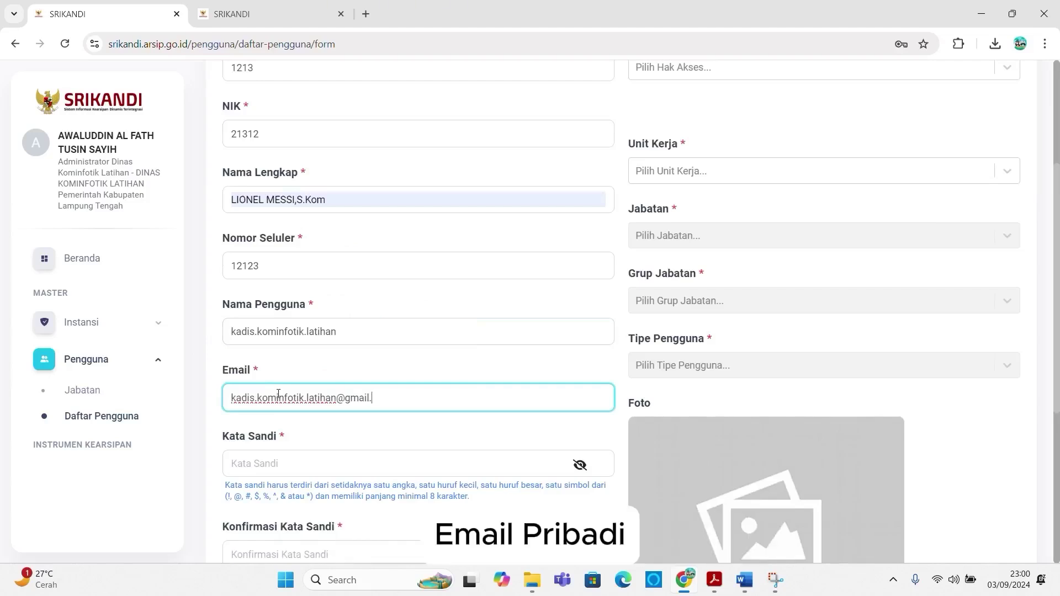
{"action": "left_click", "coordinate": [289, 463]}
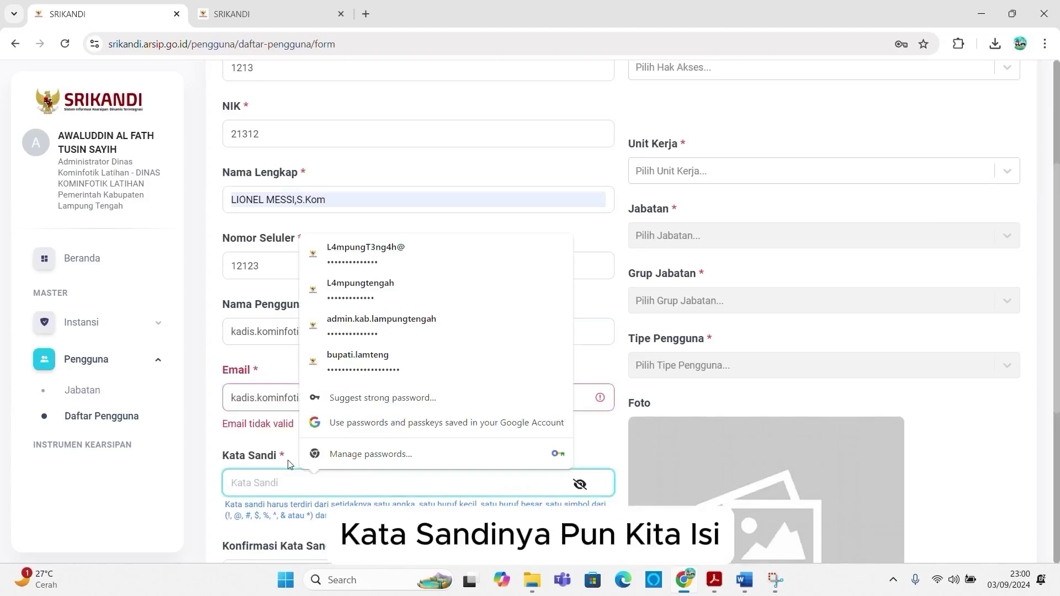
{"action": "left_click", "coordinate": [296, 396]}
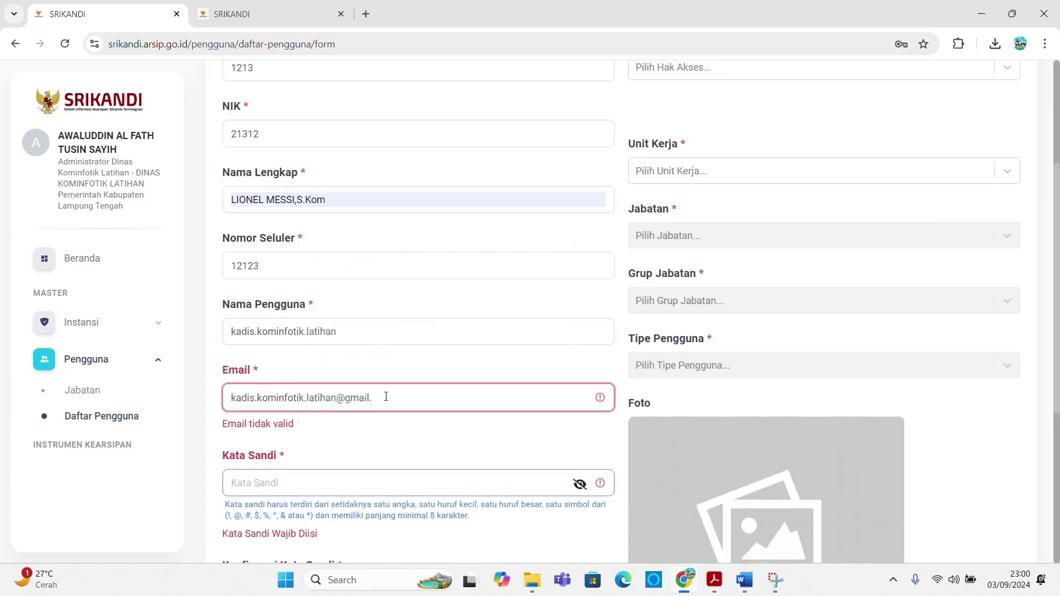
{"action": "type", "text": "com"}
Step: Enter the account password and its confirmation, then bring up the Hak Akses options
{"action": "left_click", "coordinate": [311, 465]}
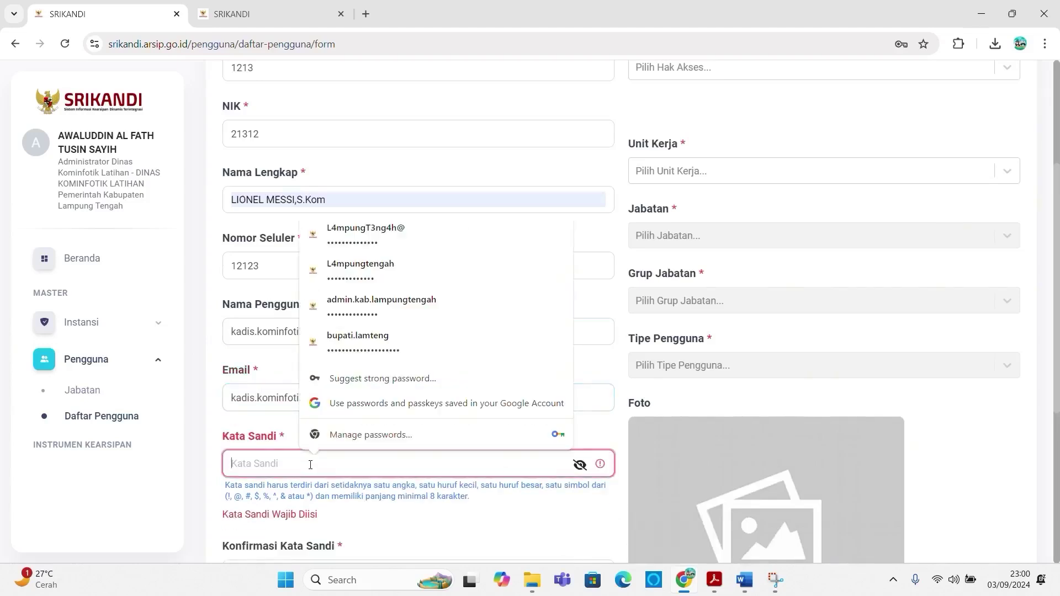
{"action": "type", "text": "••••••••••••"}
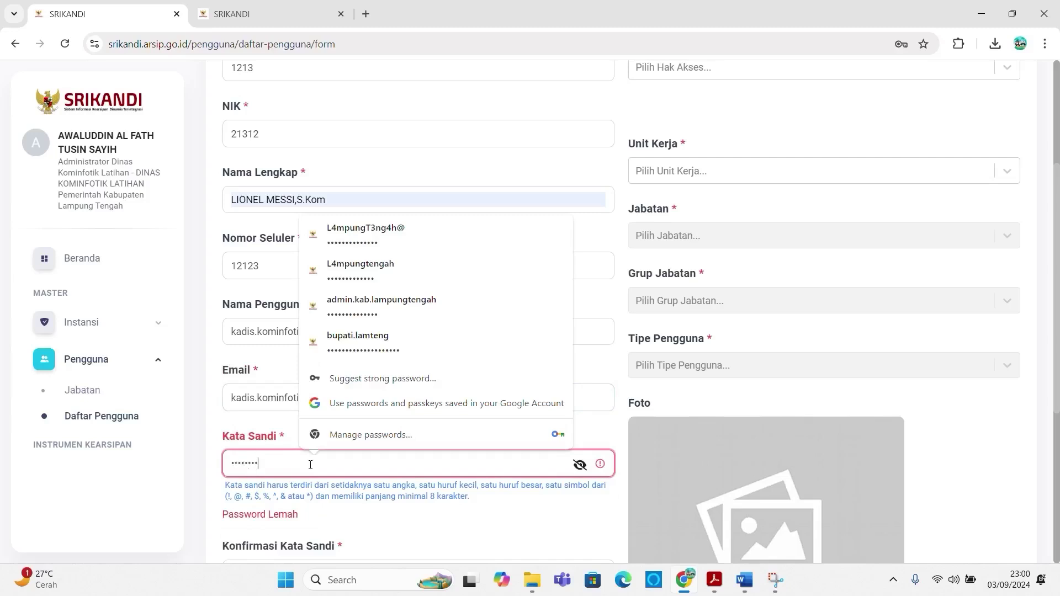
{"action": "type", "text": "•••••••"}
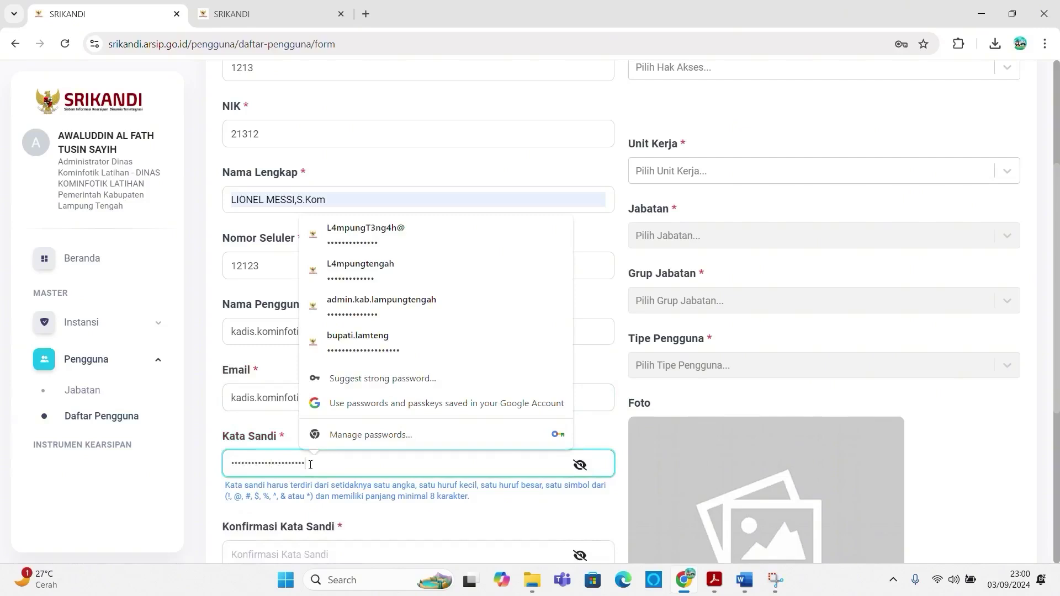
{"action": "scroll", "coordinate": [347, 458], "scroll_direction": "down", "scroll_amount": 2}
{"action": "left_click", "coordinate": [329, 413]}
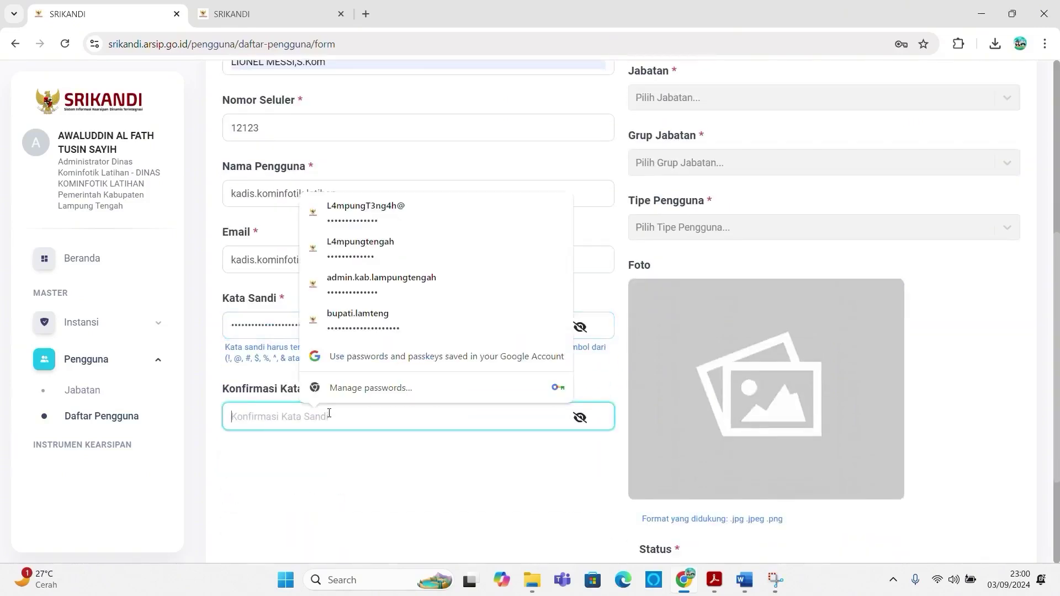
{"action": "type", "text": "•••"}
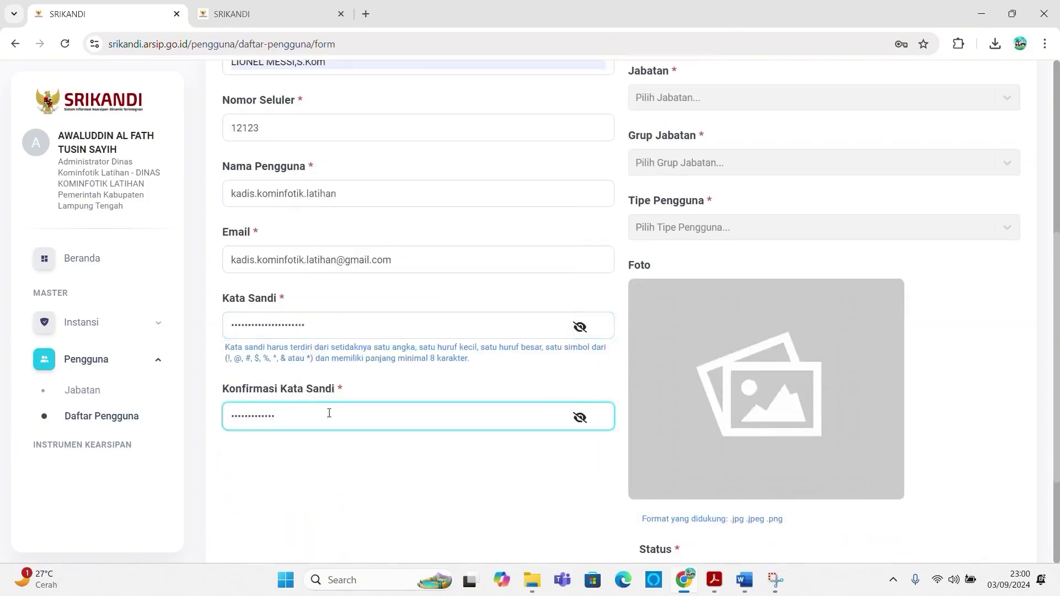
{"action": "type", "text": "•••••••••••••••••"}
{"action": "scroll", "coordinate": [694, 145], "scroll_direction": "up", "scroll_amount": 6}
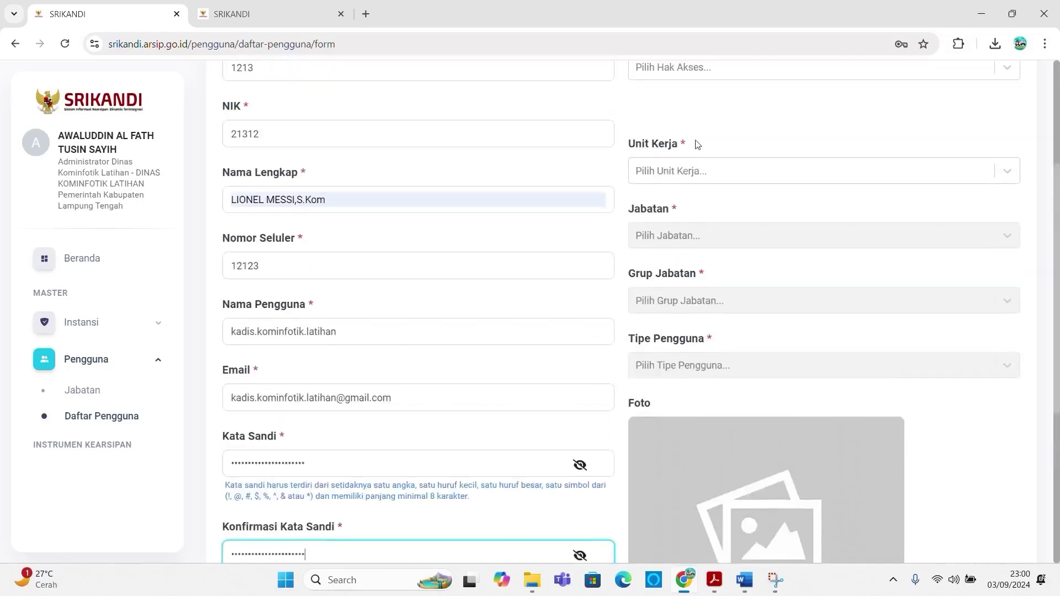
{"action": "left_click", "coordinate": [681, 281]}
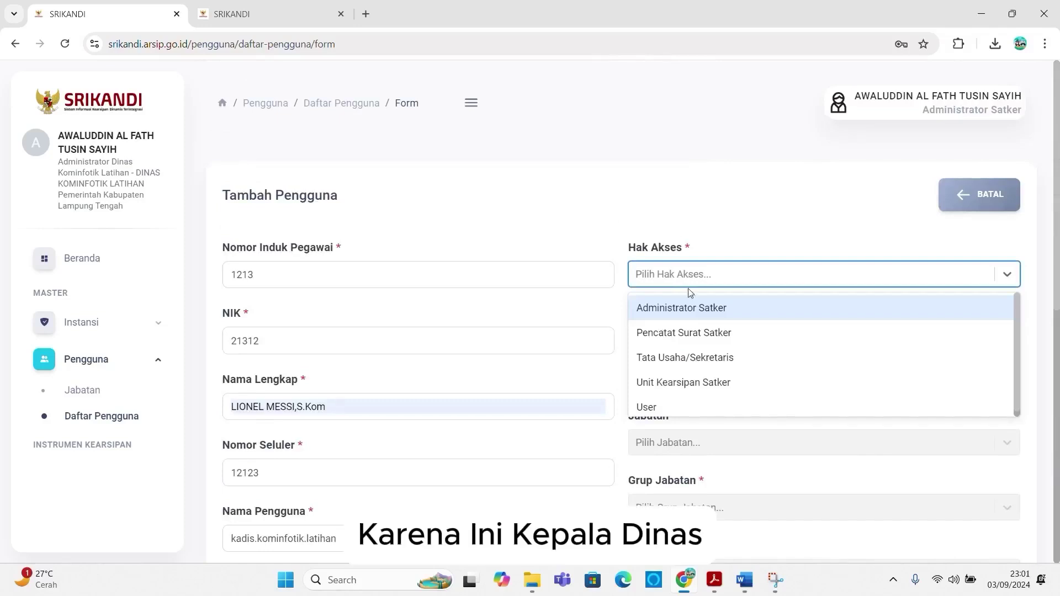
Step: Give the account User access and re-enter employee ID 121, NIK 1213, suggested full name, mobile 1212
{"action": "left_click", "coordinate": [671, 406]}
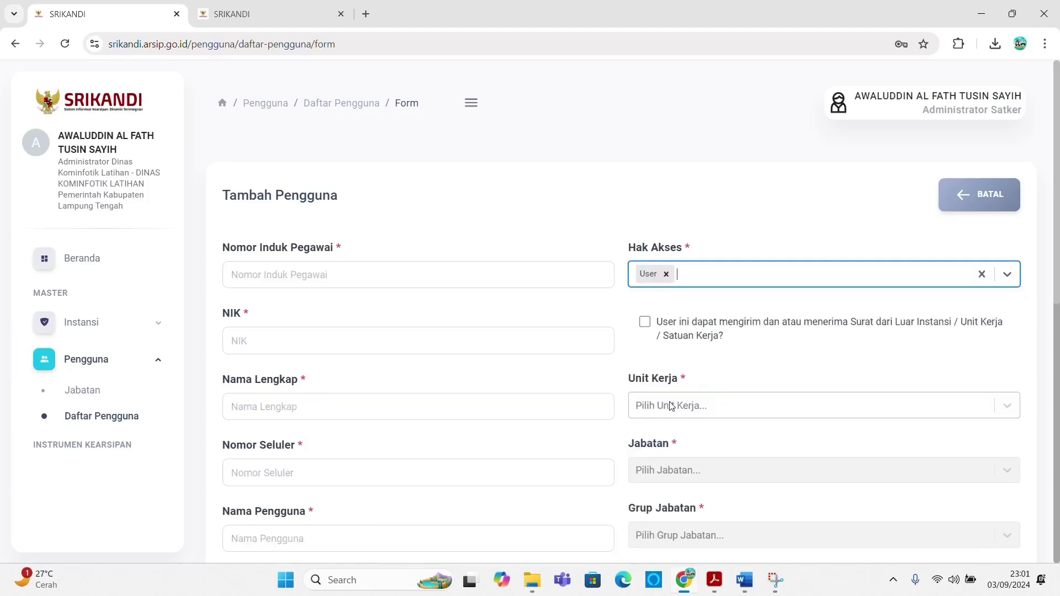
{"action": "left_click", "coordinate": [354, 277]}
{"action": "type", "text": "121"}
{"action": "key", "text": "Tab"}
{"action": "type", "text": "1213"}
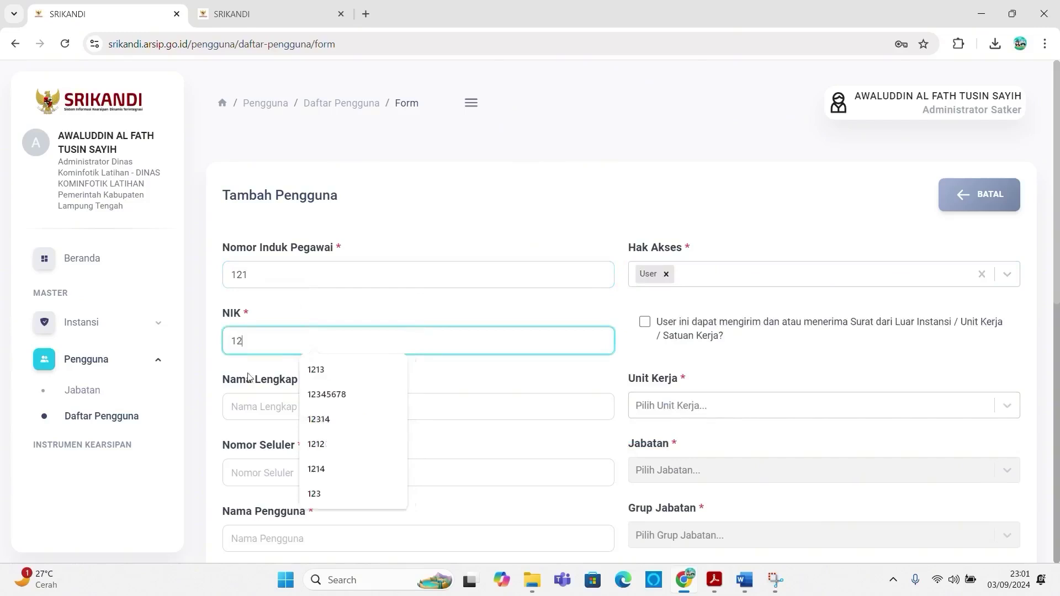
{"action": "left_click", "coordinate": [257, 407]}
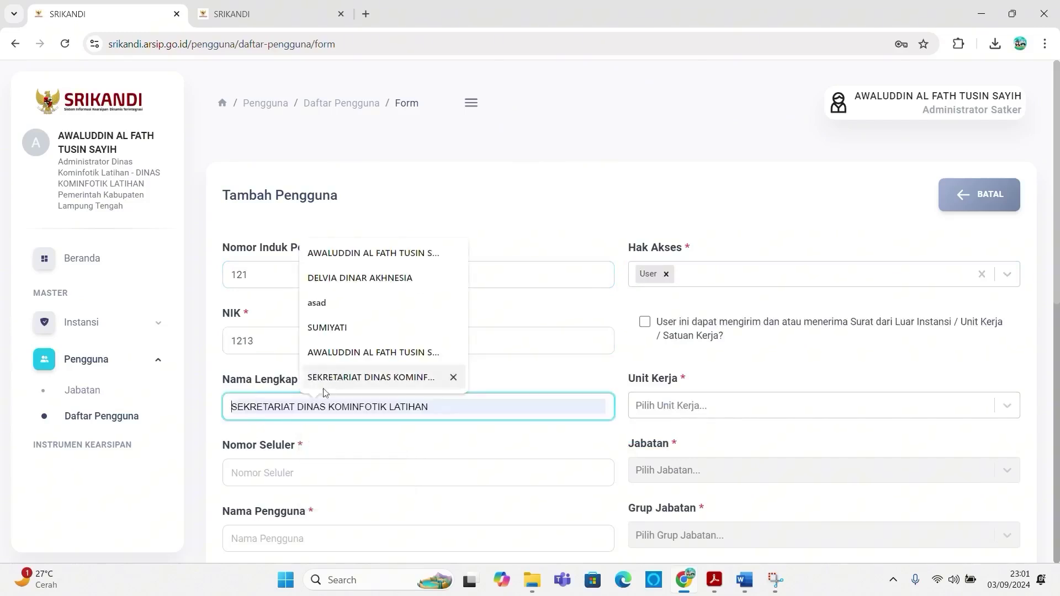
{"action": "type", "text": "Li"}
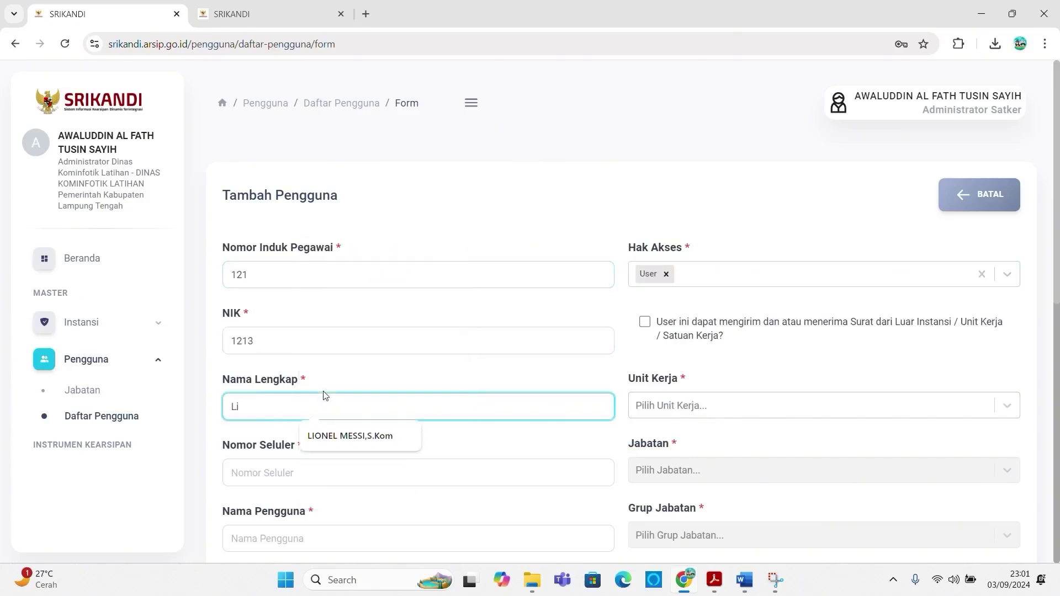
{"action": "left_click", "coordinate": [320, 437]}
{"action": "left_click", "coordinate": [288, 472]}
{"action": "type", "text": "1212"}
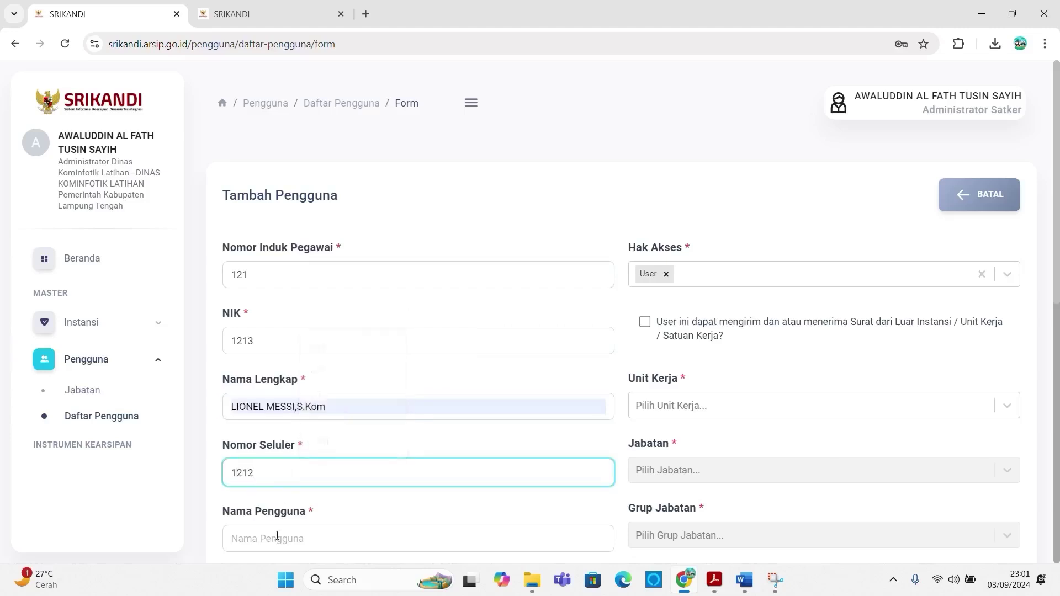
Step: Fill the suggested Kepala Dinas username and copy it into Email as the suggested Gmail address
{"action": "left_click", "coordinate": [277, 535]}
{"action": "scroll", "coordinate": [277, 524], "scroll_direction": "down", "scroll_amount": 2}
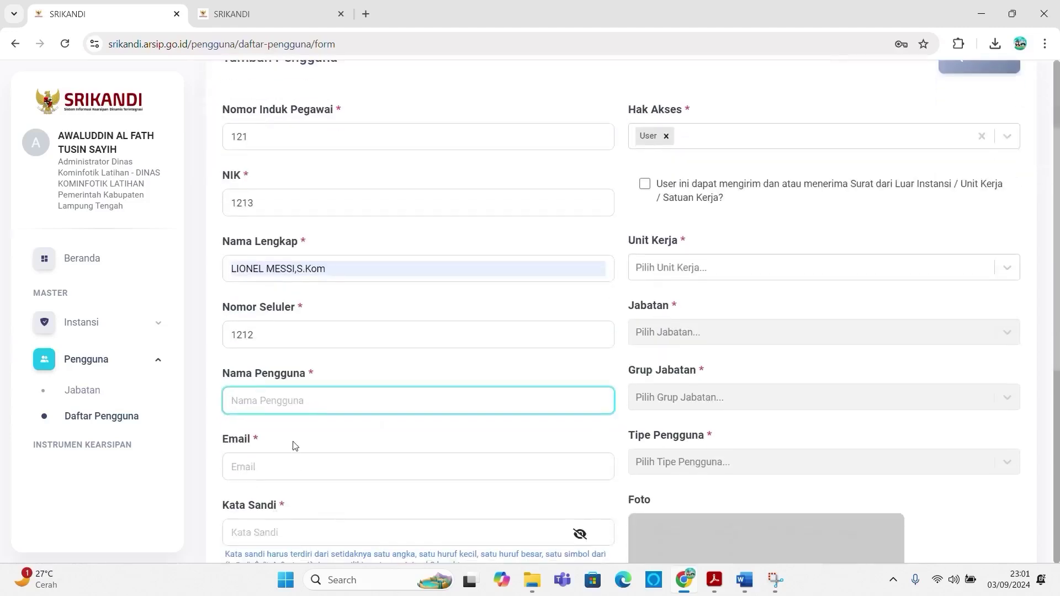
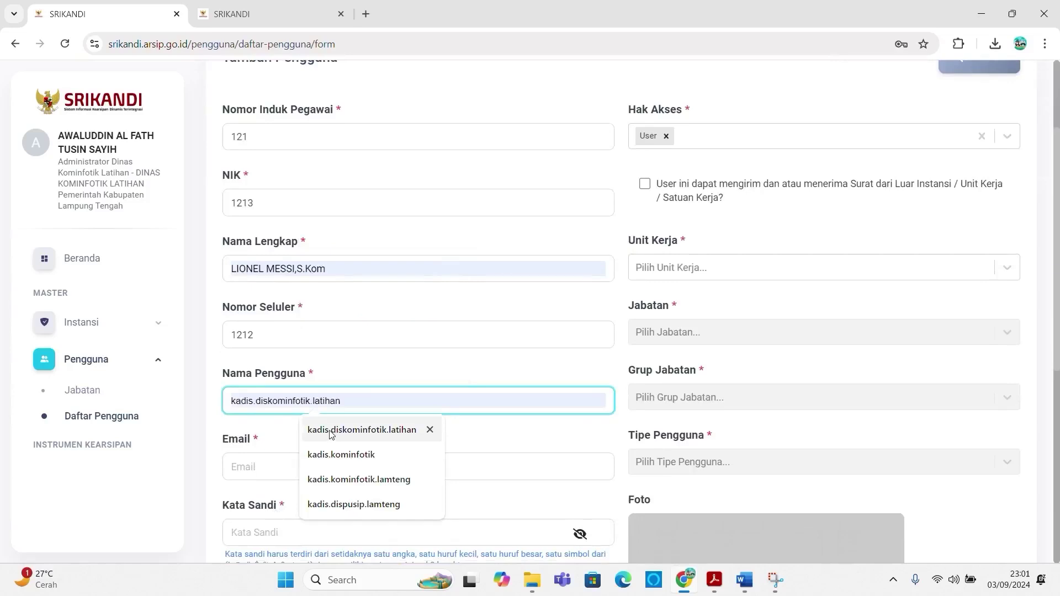
{"action": "left_click", "coordinate": [331, 434]}
{"action": "left_click", "coordinate": [305, 474]}
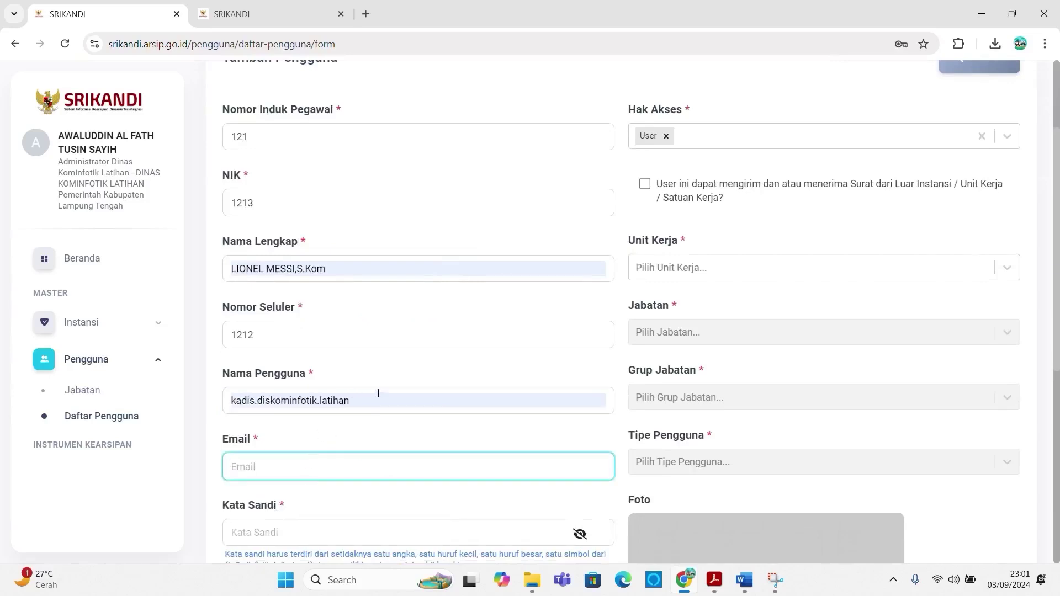
{"action": "left_click_drag", "start_coordinate": [372, 400], "coordinate": [166, 402]}
{"action": "key", "text": "ctrl+c"}
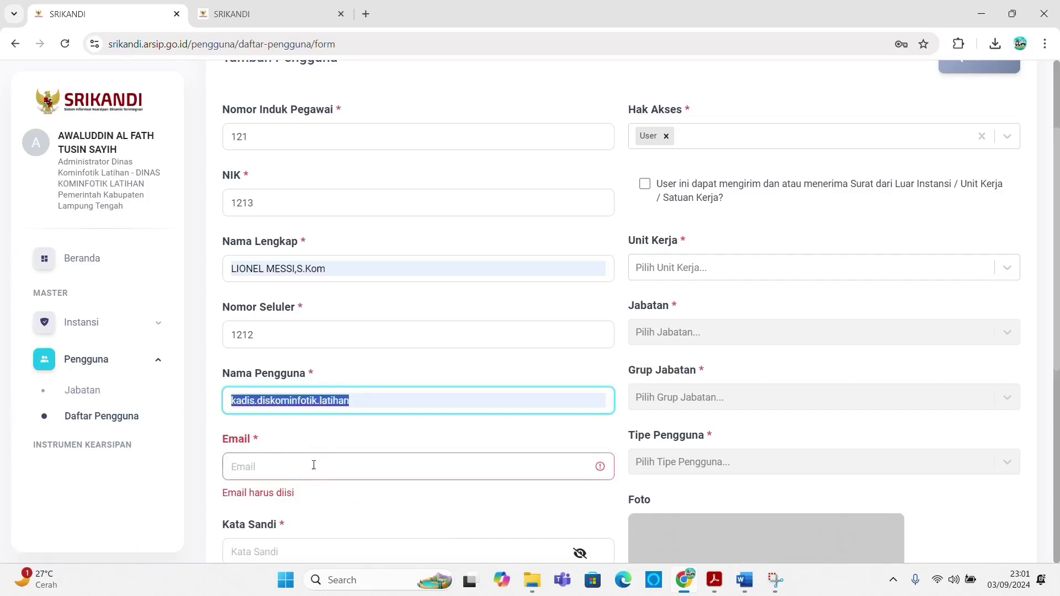
{"action": "left_click", "coordinate": [311, 464]}
{"action": "key", "text": "ctrl+v"}
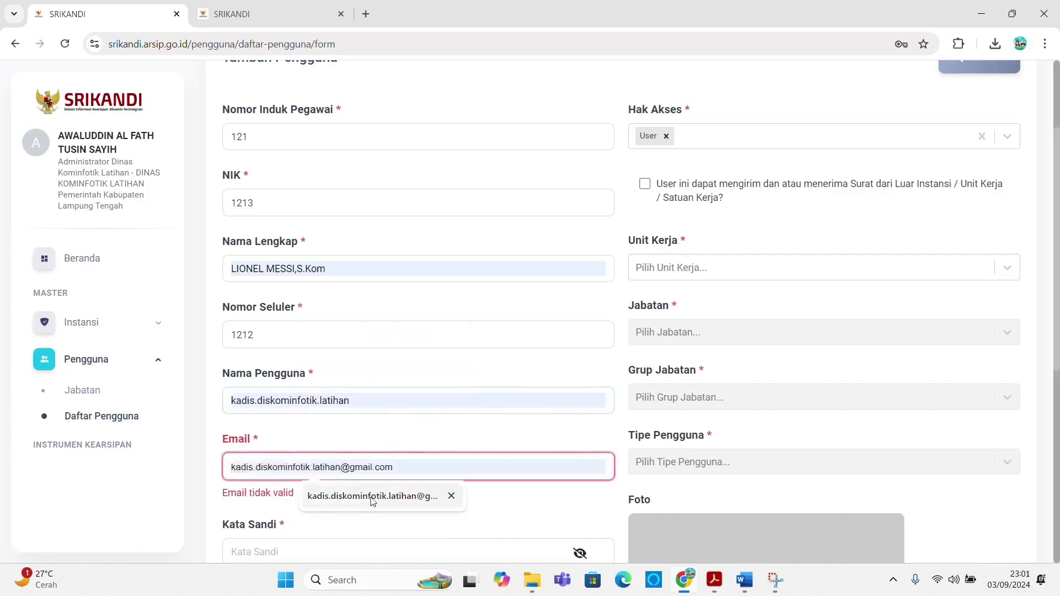
{"action": "left_click", "coordinate": [368, 498]}
{"action": "scroll", "coordinate": [306, 504], "scroll_direction": "down", "scroll_amount": 3}
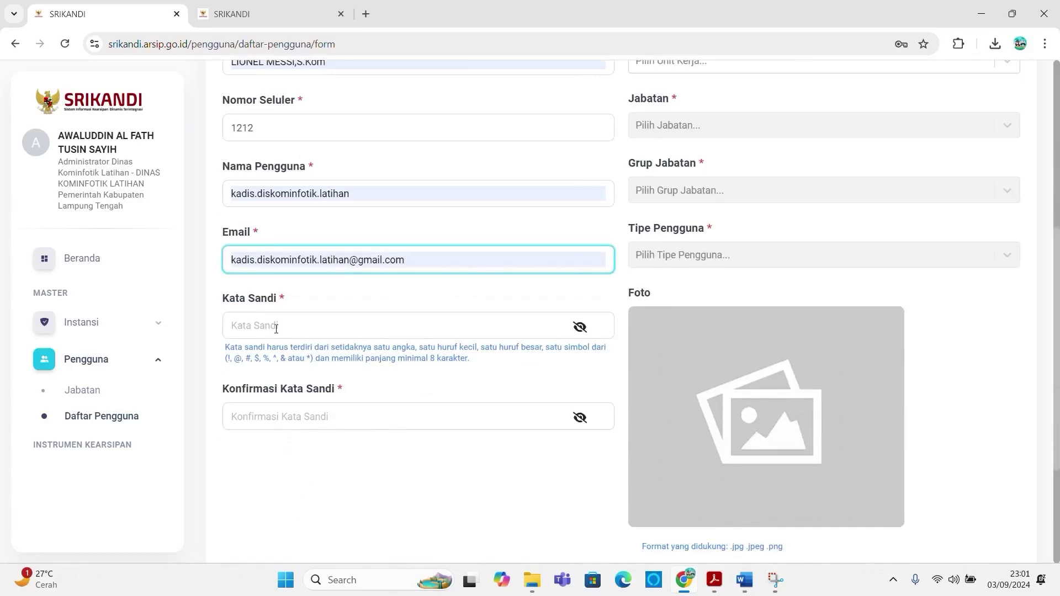
Step: Enter the account password in Kata Sandi and retype a correct matching confirmation
{"action": "left_click", "coordinate": [274, 326]}
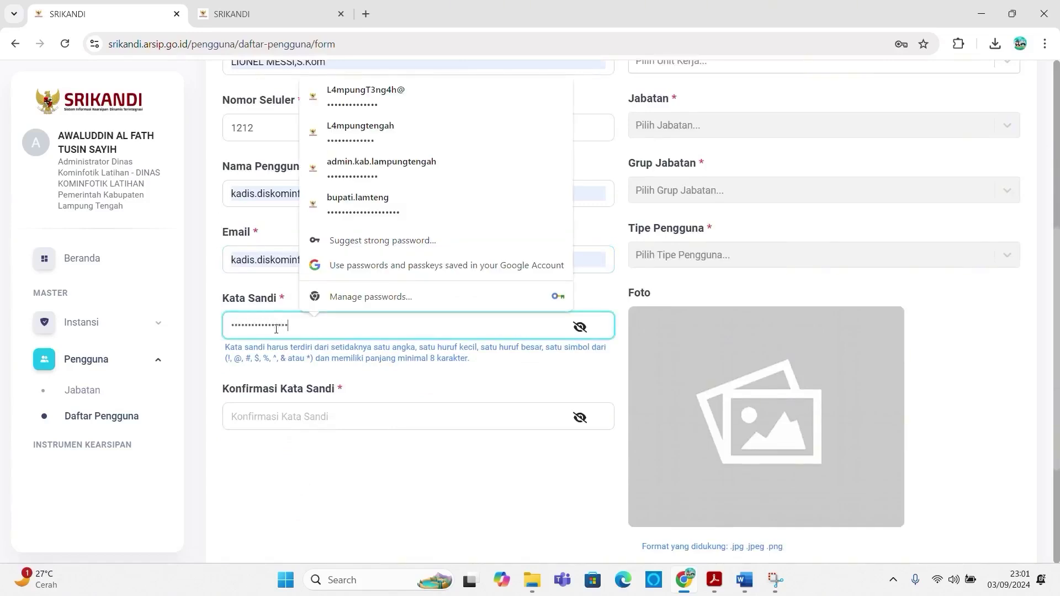
{"action": "key", "text": "Tab"}
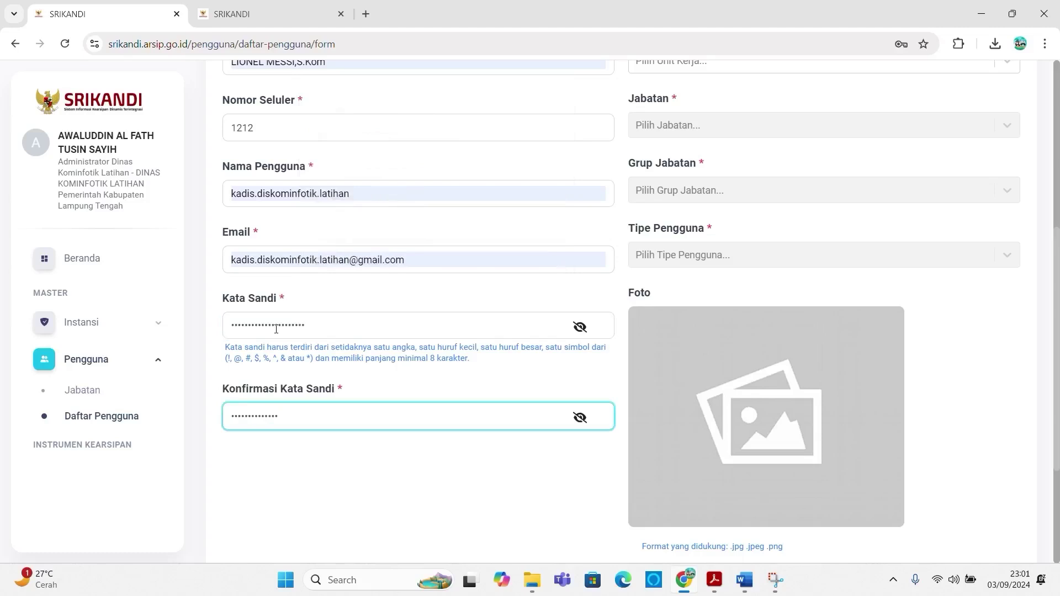
{"action": "key", "text": "ctrl+a"}
{"action": "scroll", "coordinate": [797, 237], "scroll_direction": "up", "scroll_amount": 2}
{"action": "scroll", "coordinate": [702, 188], "scroll_direction": "up", "scroll_amount": 2}
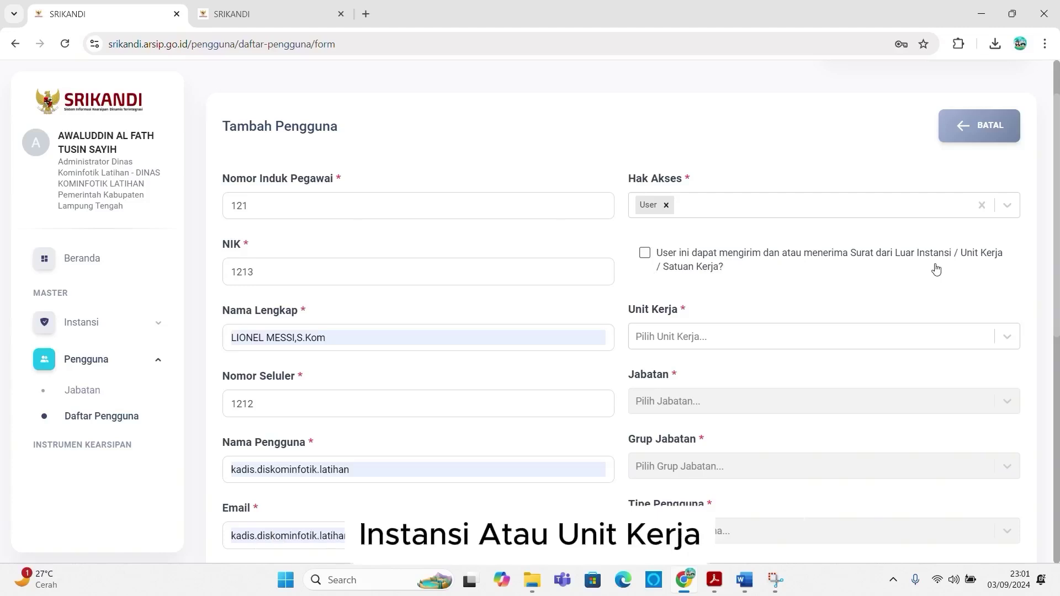
Step: Allow outside-agency mail, and set Unit Kerja DINAS KOMINFOTIK LATIHAN and Jabatan Kepala Dinas Kominfotik Latihan
{"action": "left_click", "coordinate": [646, 254]}
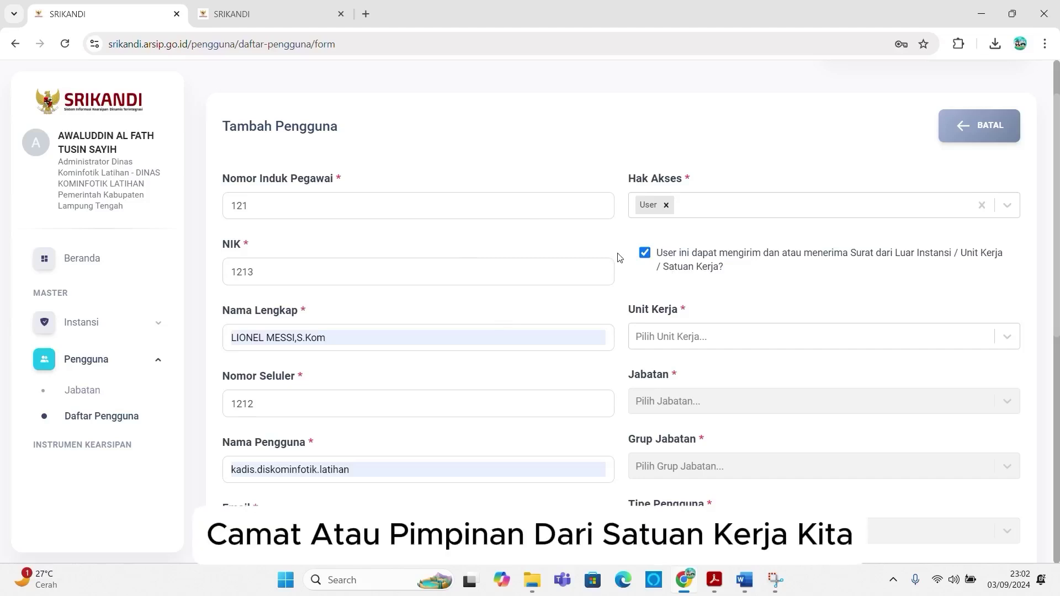
{"action": "left_click", "coordinate": [706, 337]}
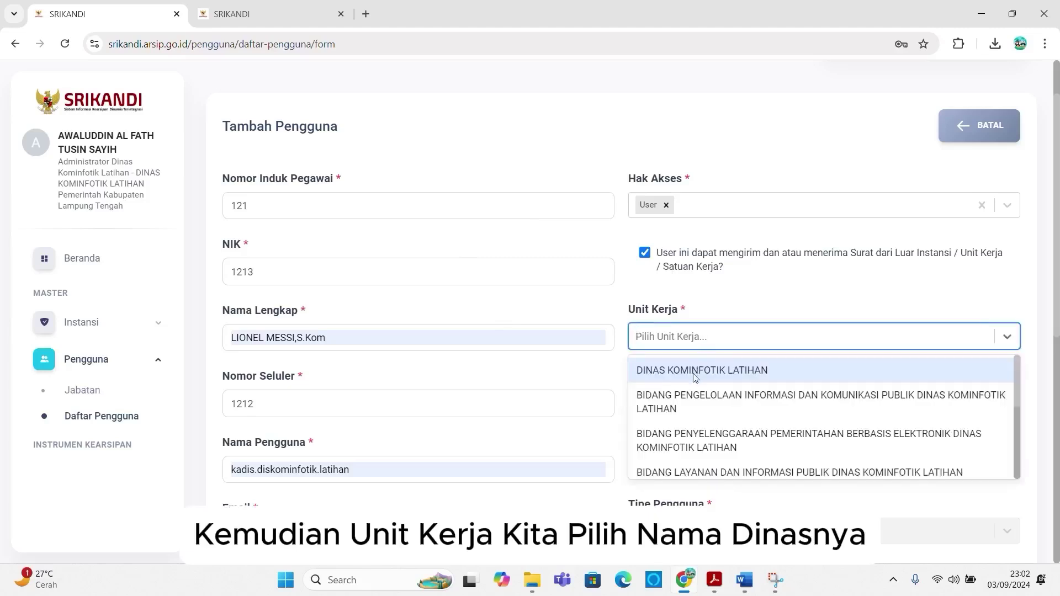
{"action": "left_click", "coordinate": [694, 371]}
{"action": "left_click", "coordinate": [690, 403]}
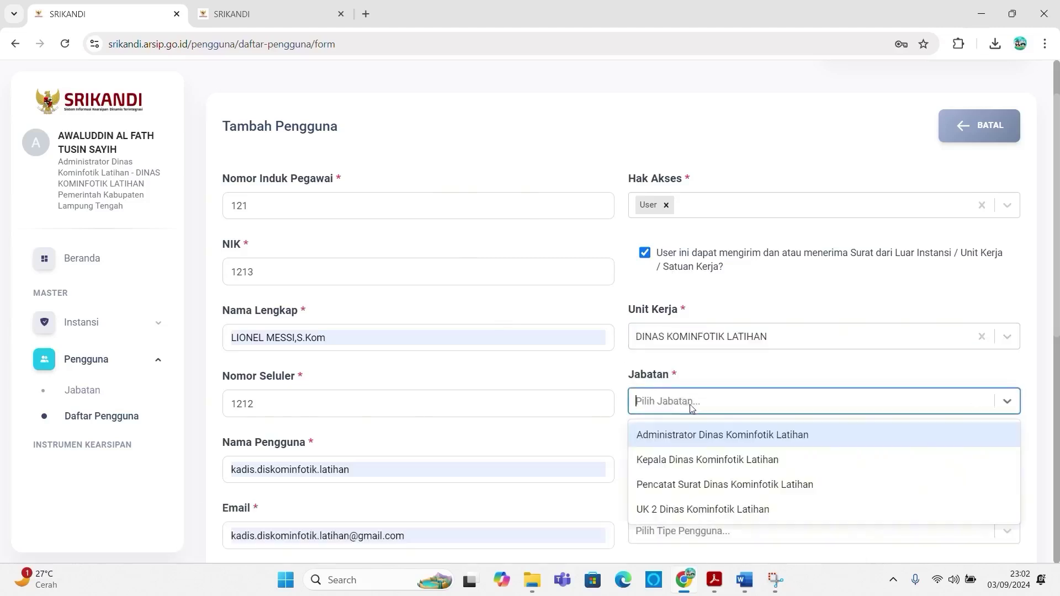
{"action": "left_click", "coordinate": [689, 461]}
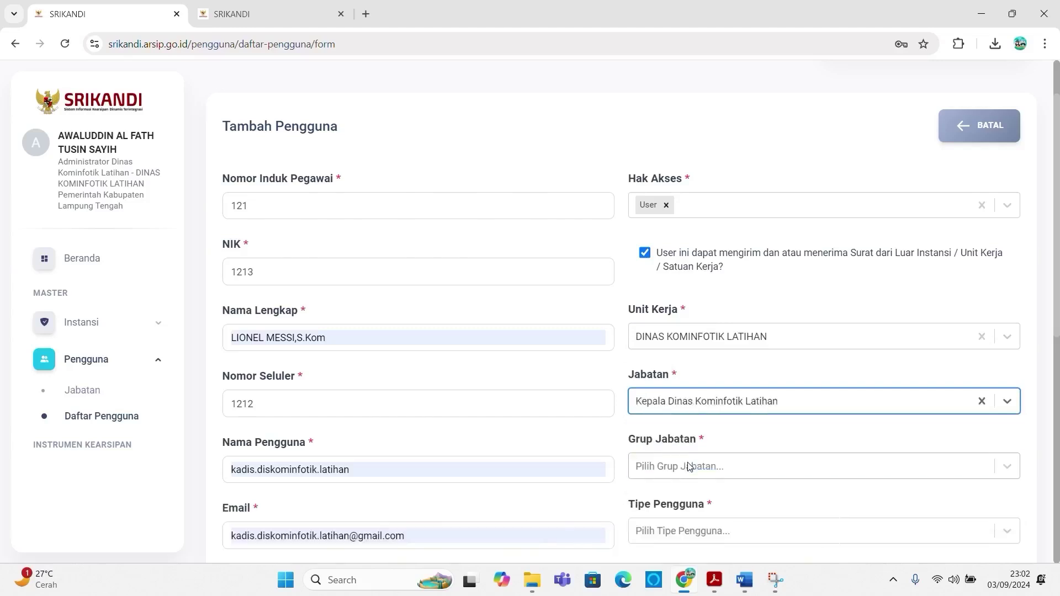
Step: Set Grup Jabatan to Eselon II and Tipe Pengguna to Pegawai Negeri Sipil
{"action": "left_click", "coordinate": [690, 466]}
{"action": "scroll", "coordinate": [704, 435], "scroll_direction": "down", "scroll_amount": 2}
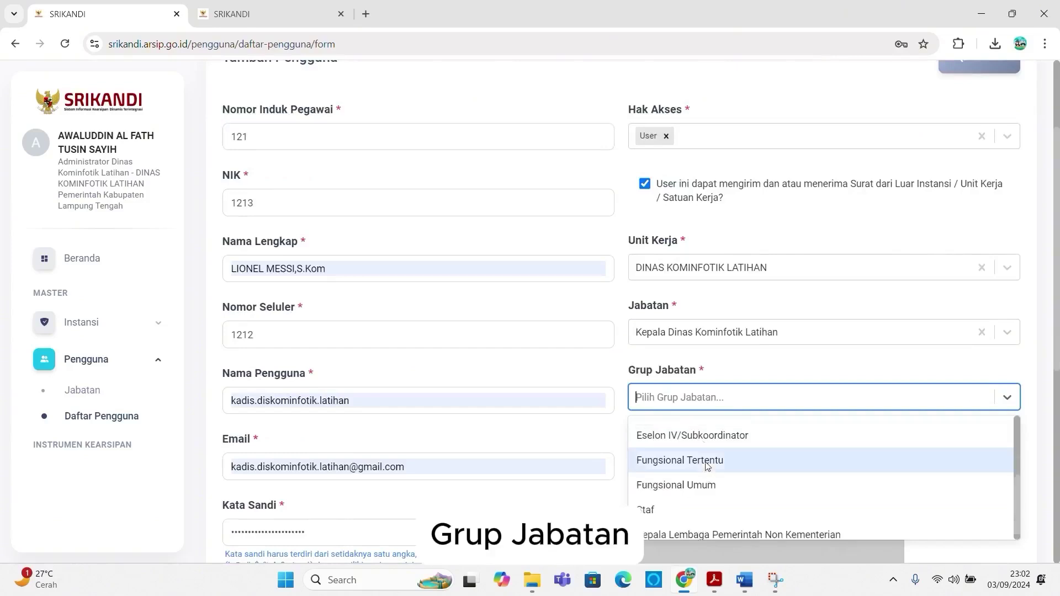
{"action": "scroll", "coordinate": [704, 436], "scroll_direction": "up", "scroll_amount": 2}
{"action": "left_click", "coordinate": [703, 445]}
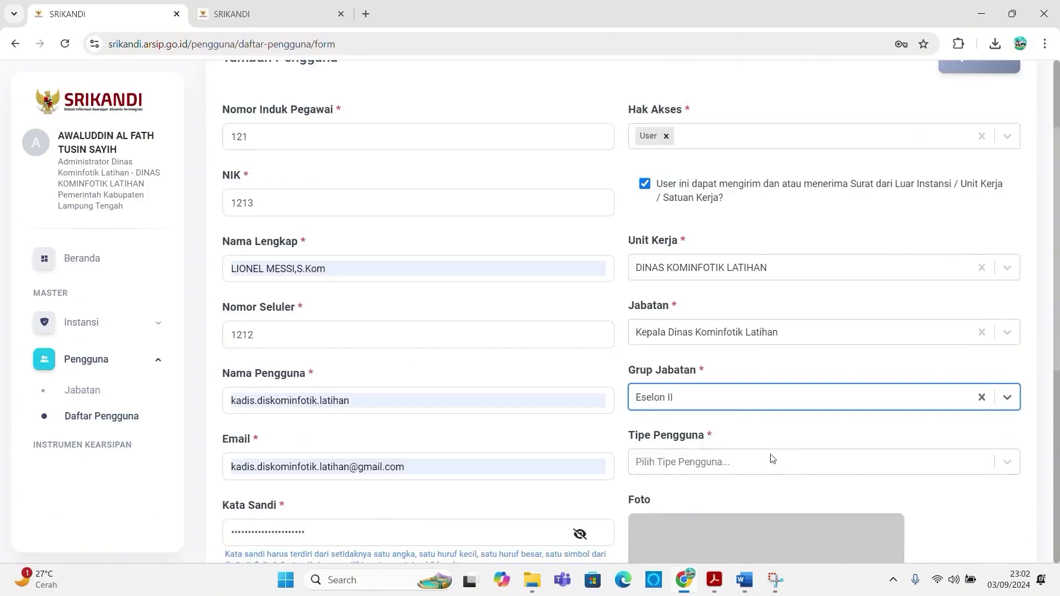
{"action": "scroll", "coordinate": [730, 461], "scroll_direction": "down", "scroll_amount": 1}
{"action": "left_click", "coordinate": [711, 398]}
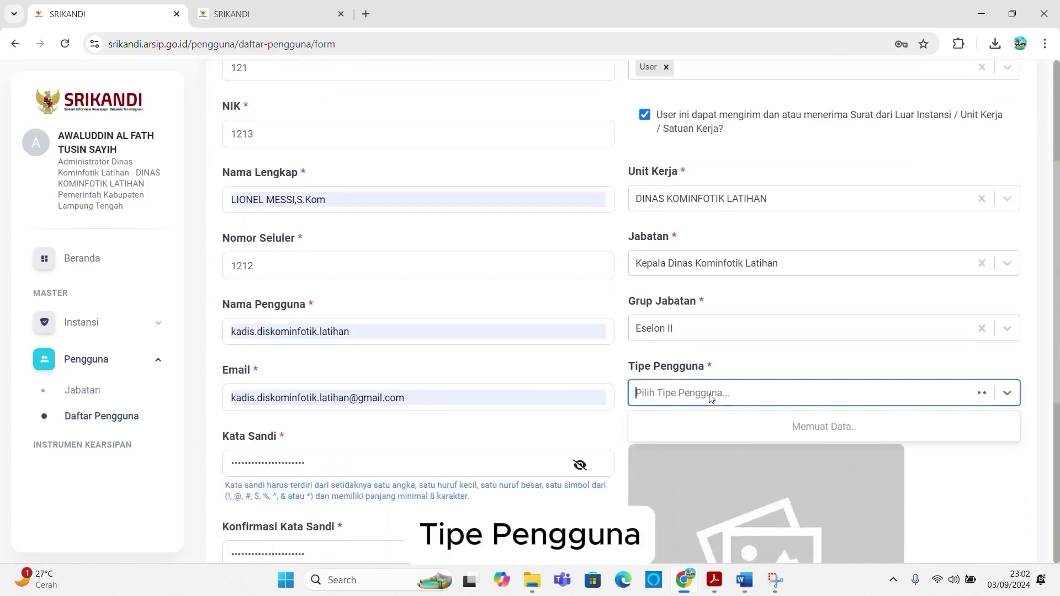
{"action": "scroll", "coordinate": [708, 480], "scroll_direction": "down", "scroll_amount": 2}
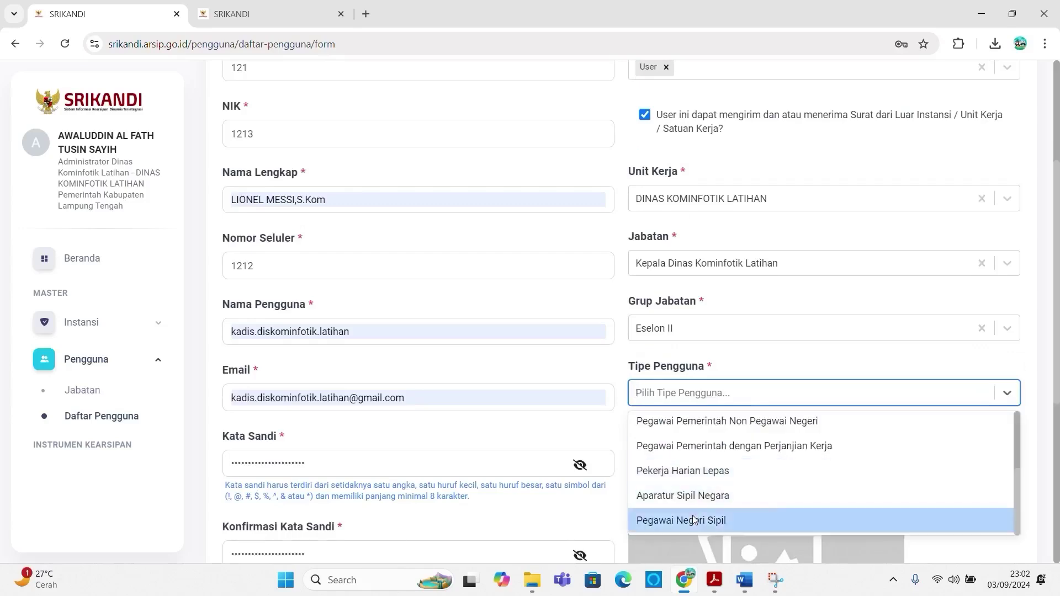
{"action": "left_click", "coordinate": [709, 520]}
{"action": "scroll", "coordinate": [727, 456], "scroll_direction": "down", "scroll_amount": 5}
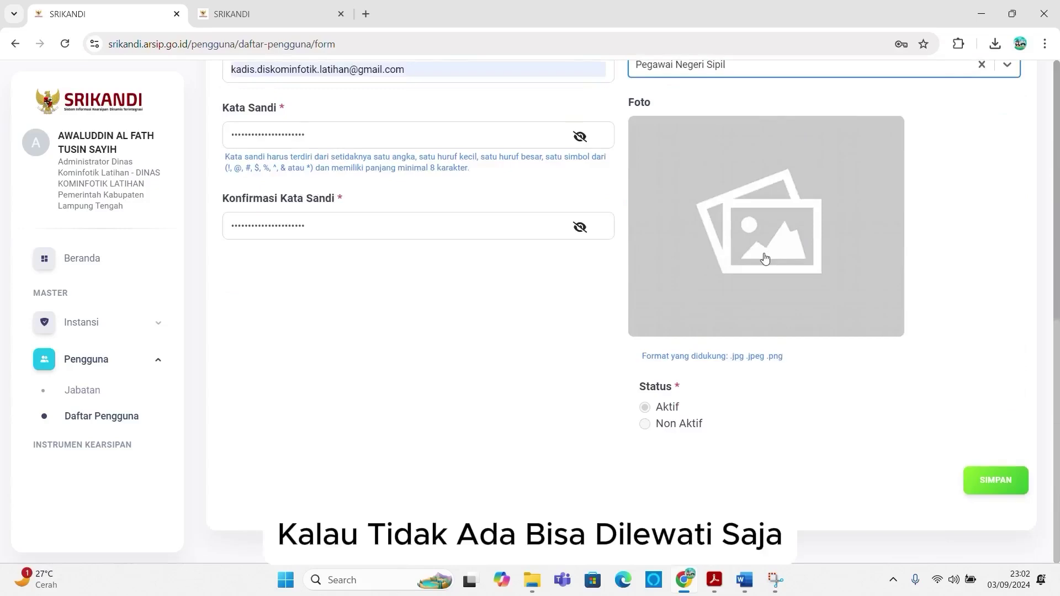
Step: Save the Kepala Dinas account, dismiss the success and password prompts, and view the position chart
{"action": "left_click", "coordinate": [981, 480]}
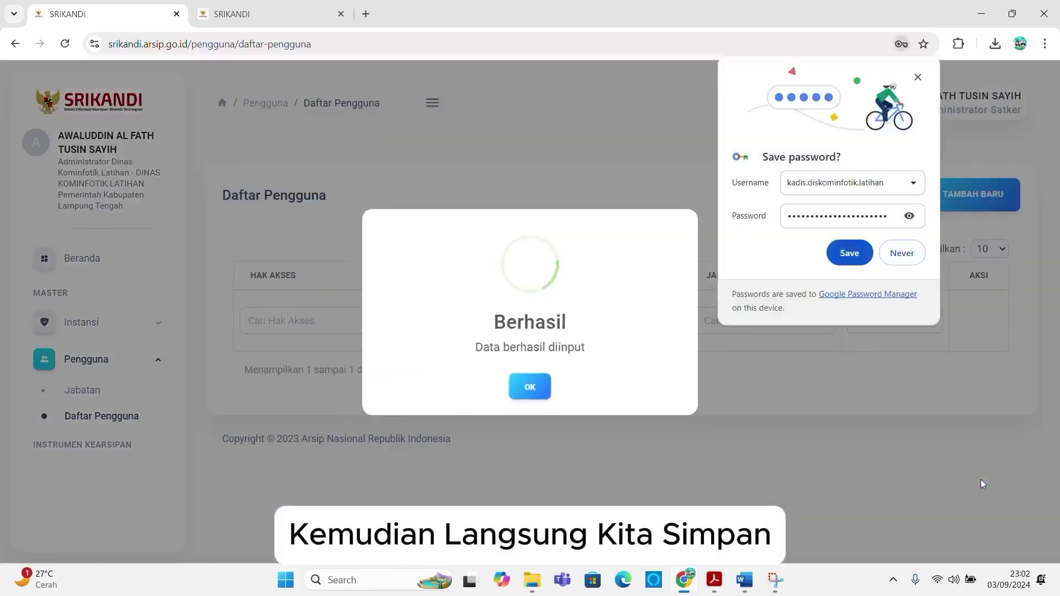
{"action": "left_click", "coordinate": [530, 387]}
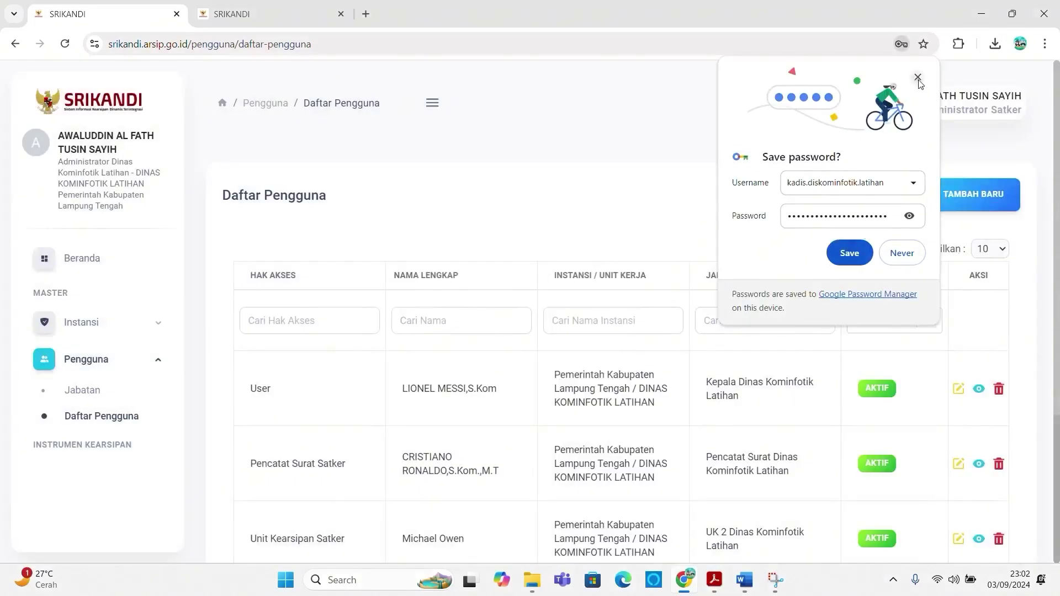
{"action": "left_click", "coordinate": [919, 81]}
{"action": "scroll", "coordinate": [303, 438], "scroll_direction": "down", "scroll_amount": 4}
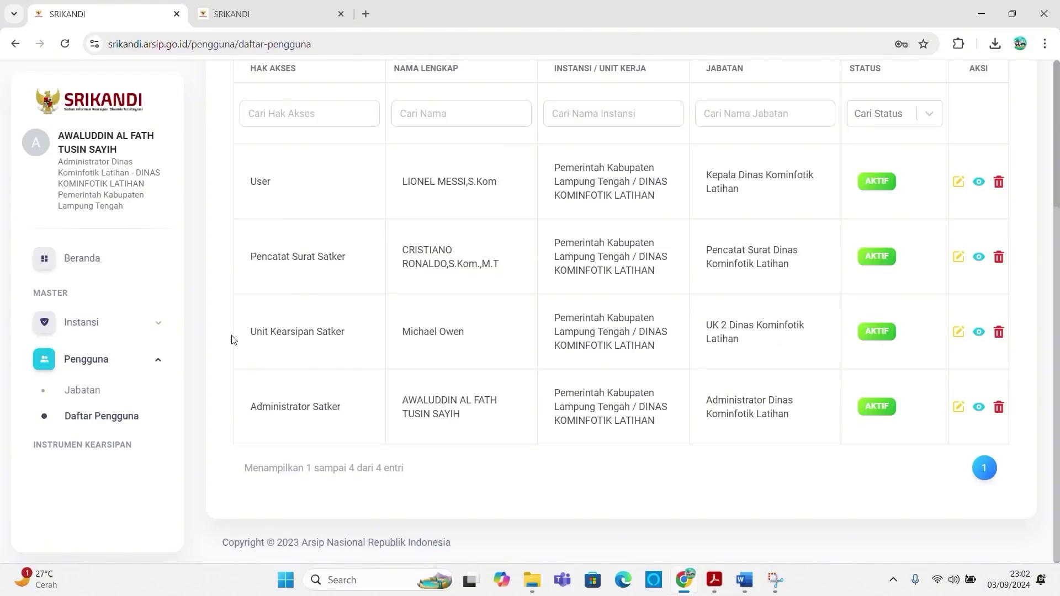
{"action": "left_click", "coordinate": [266, 16]}
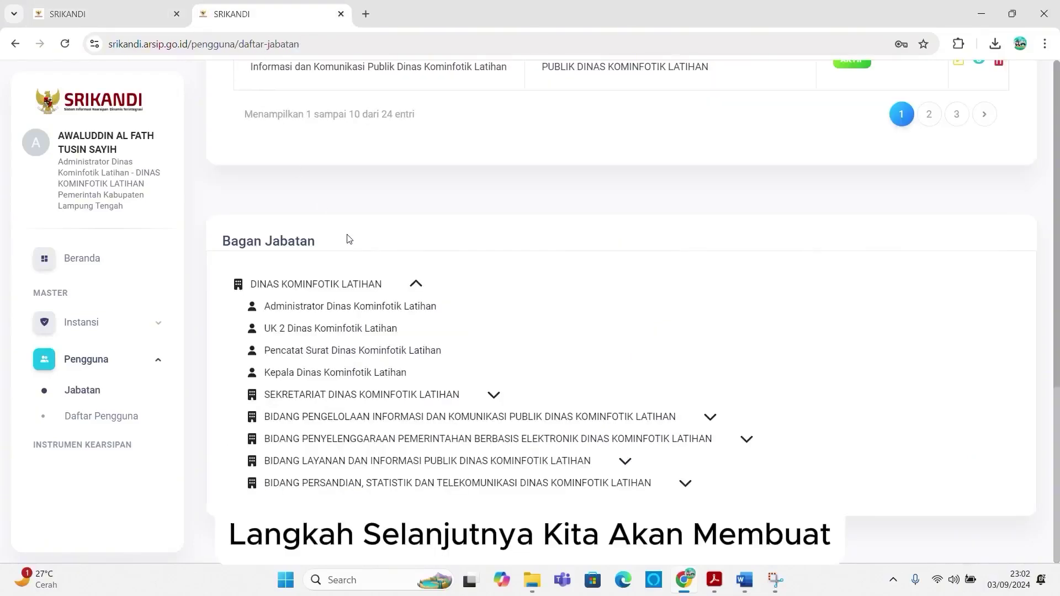
{"action": "left_click", "coordinate": [359, 395]}
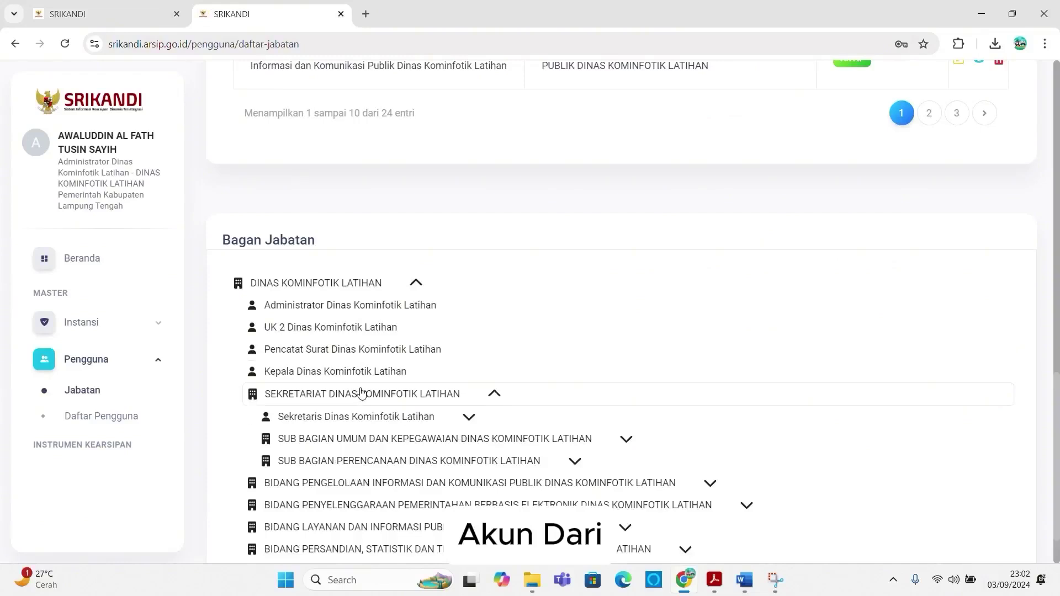
{"action": "left_click", "coordinate": [362, 418]}
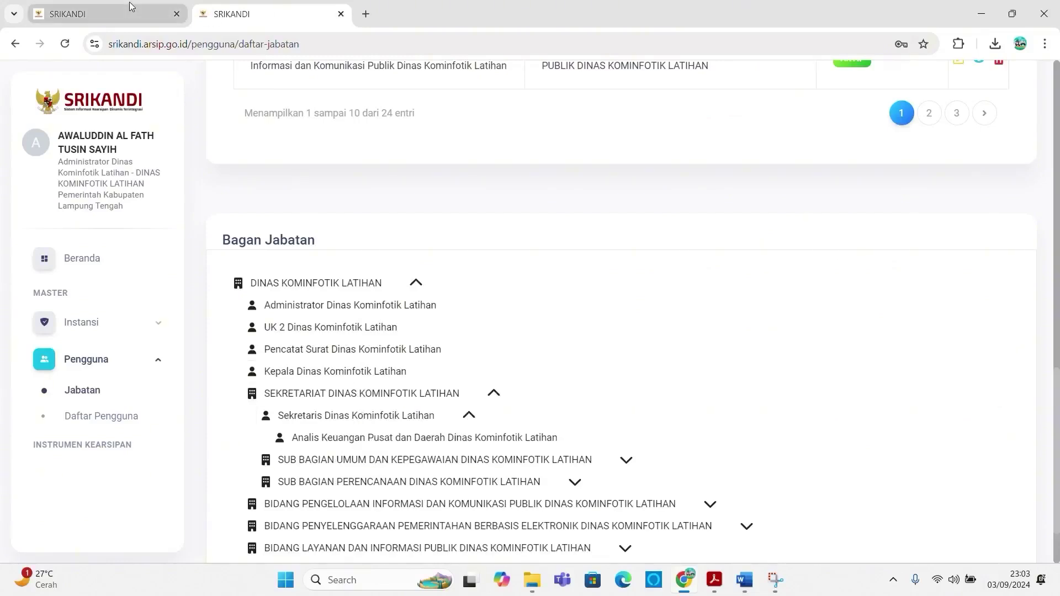
{"action": "left_click", "coordinate": [129, 11]}
{"action": "scroll", "coordinate": [808, 195], "scroll_direction": "up", "scroll_amount": 4}
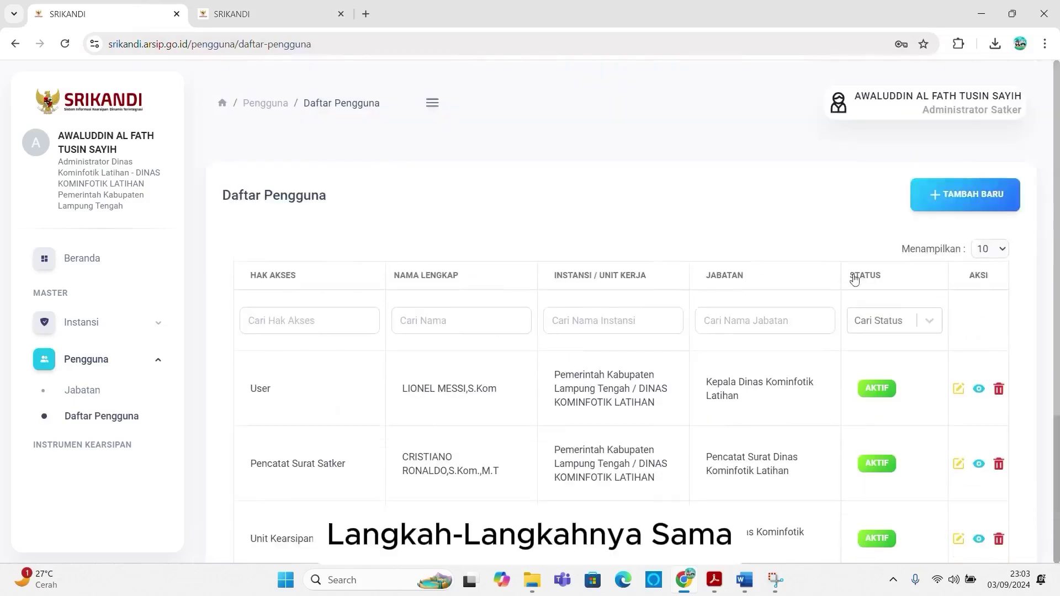
{"action": "left_click", "coordinate": [941, 194]}
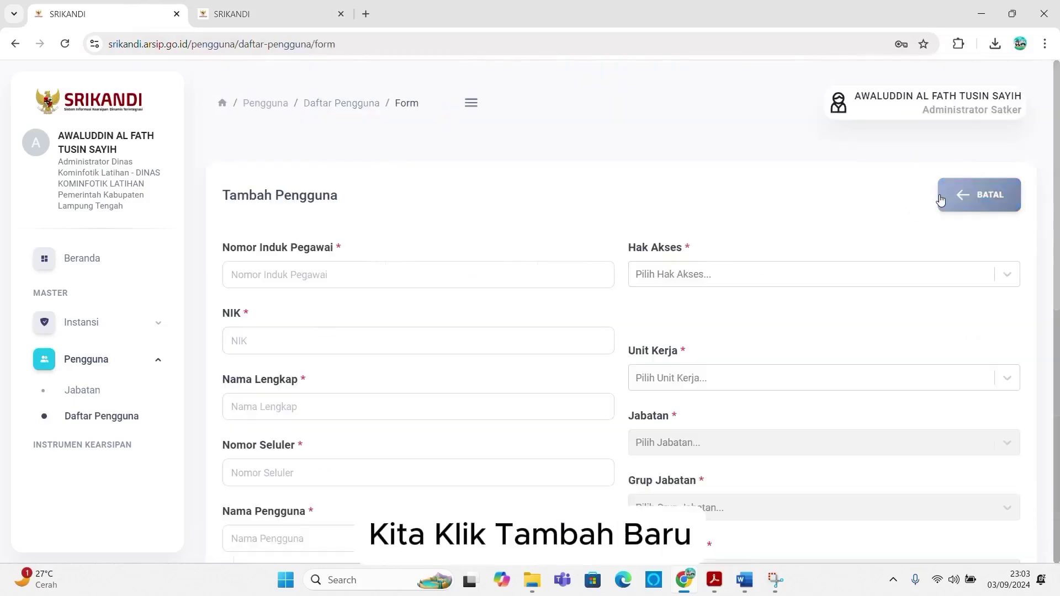
Step: Set Hak Akses to User on the fresh form, leaving the outside-agency mail option unticked
{"action": "left_click", "coordinate": [719, 276]}
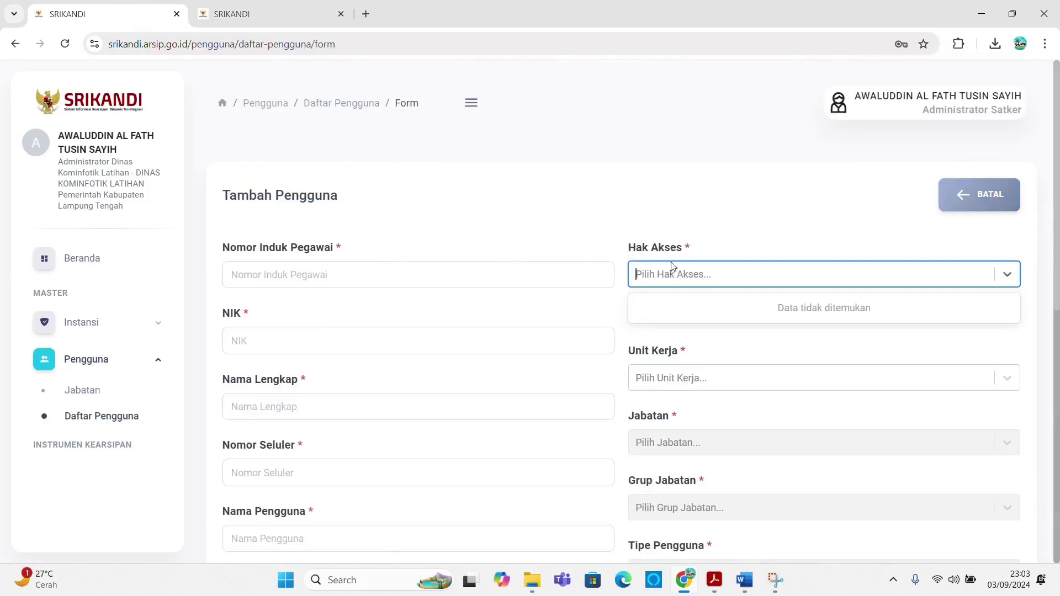
{"action": "type", "text": "u"}
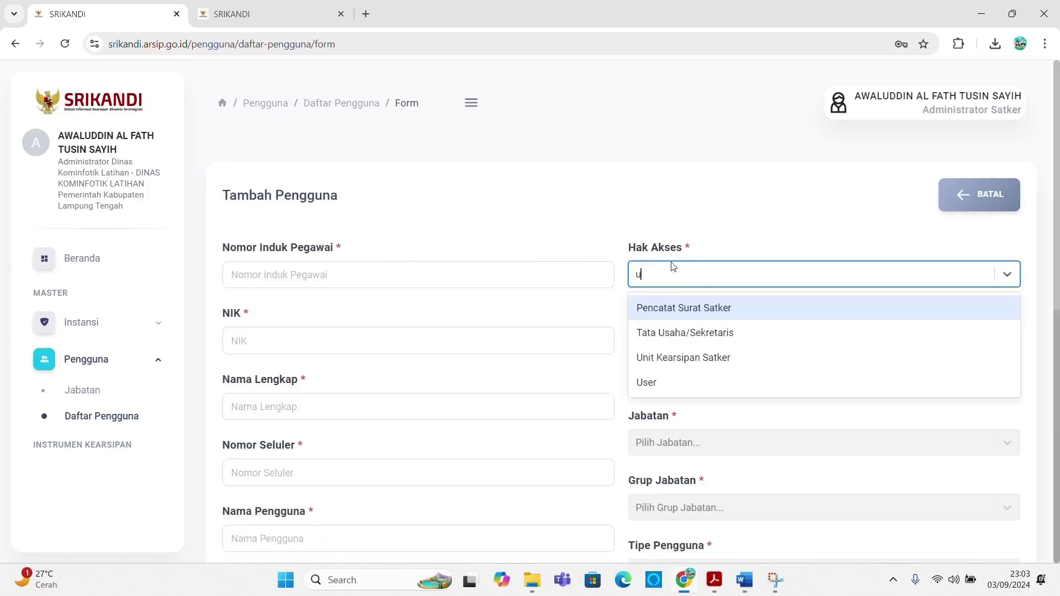
{"action": "left_click", "coordinate": [681, 380]}
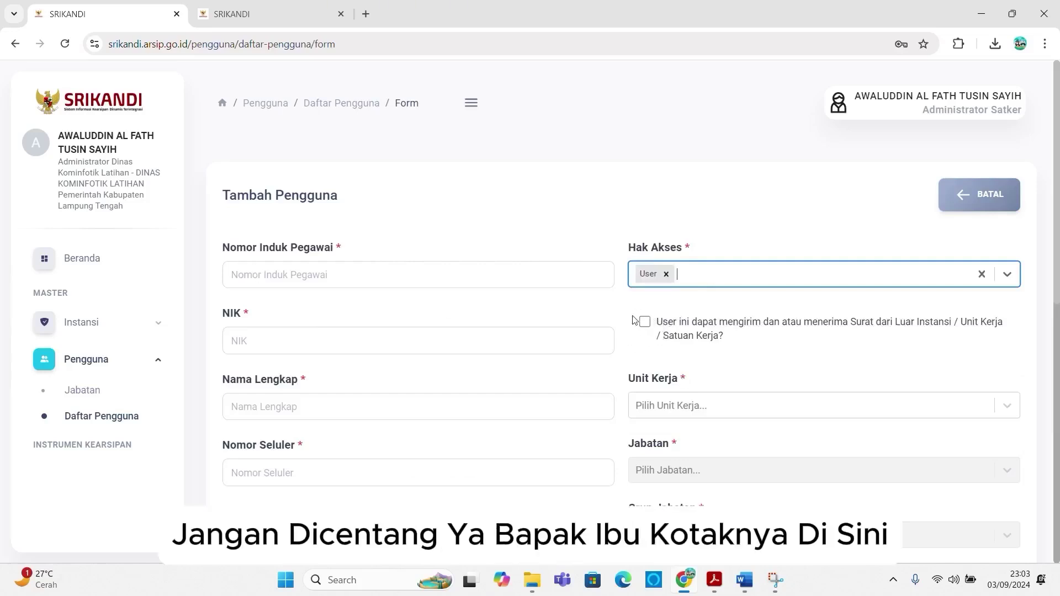
{"action": "left_click", "coordinate": [305, 274]}
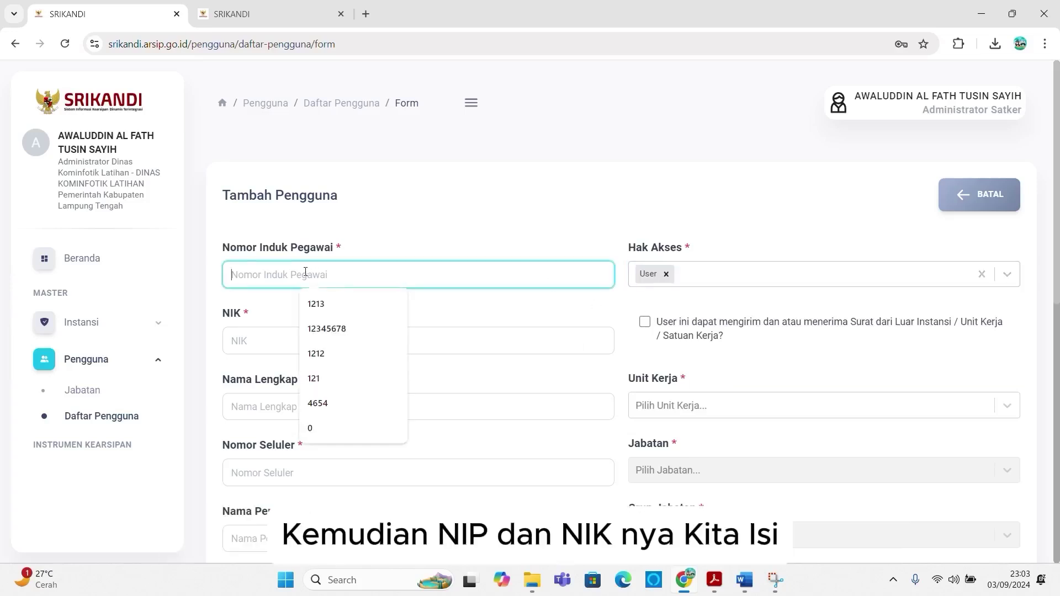
Step: Enter employee ID 1213, NIK 1213, the secretary's full name with degrees, and phone 1213
{"action": "type", "text": "1213"}
{"action": "left_click", "coordinate": [261, 340]}
{"action": "type", "text": "1213"}
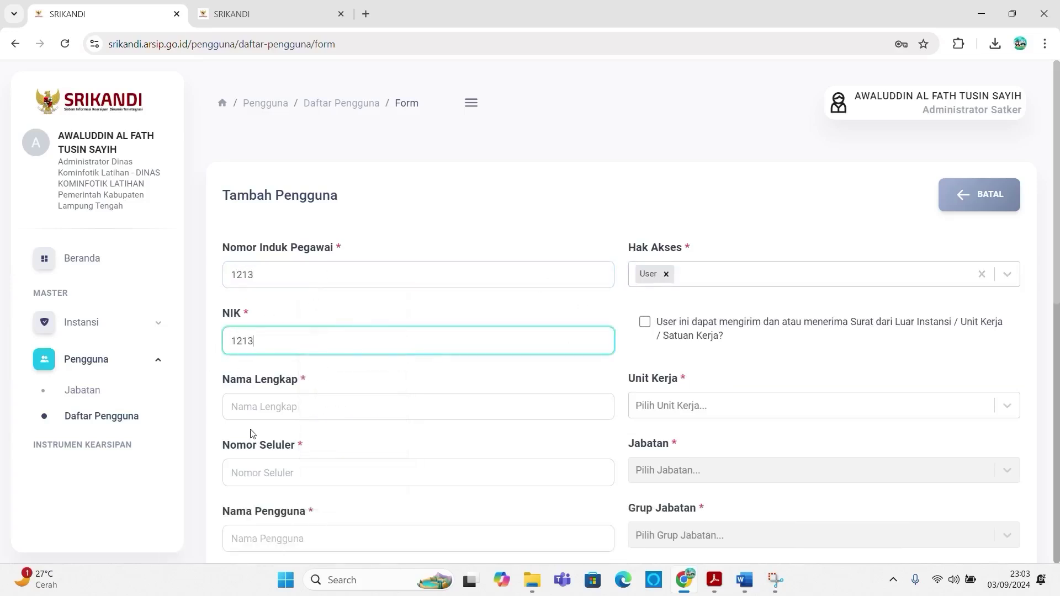
{"action": "left_click", "coordinate": [249, 409]}
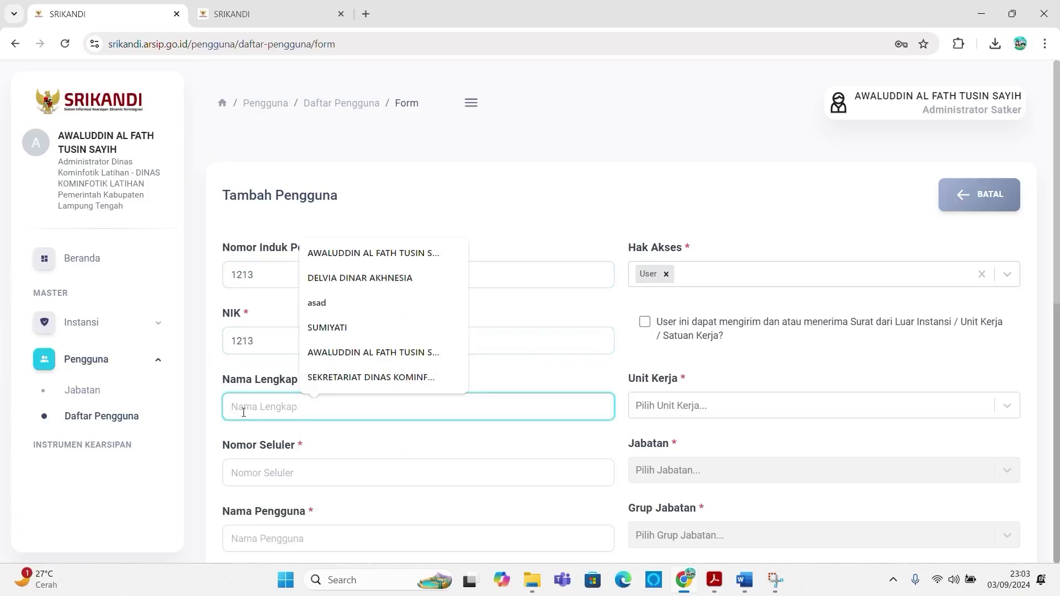
{"action": "key", "text": "Caps_Lock"}
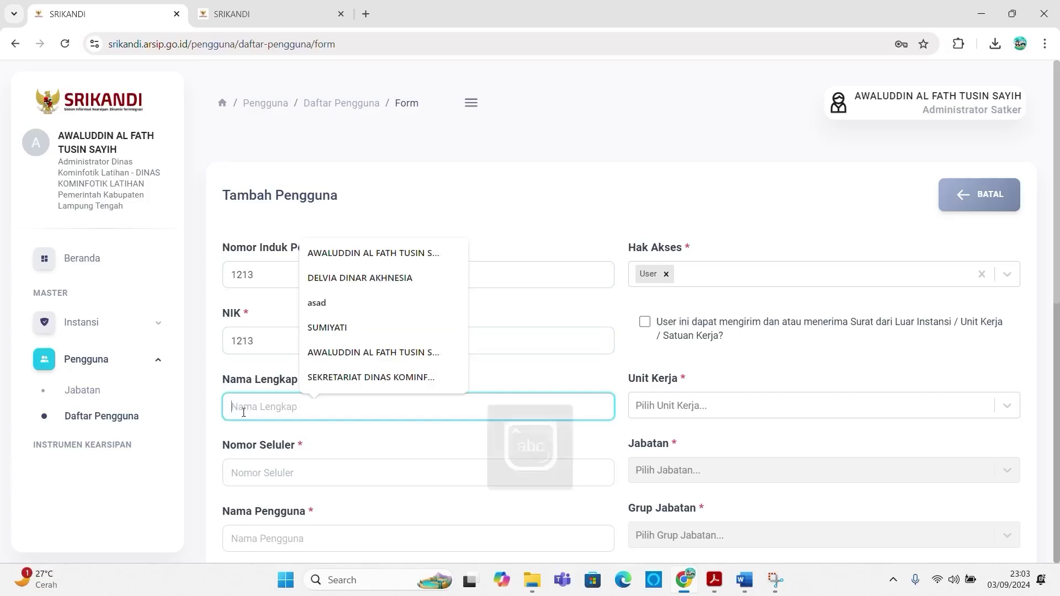
{"action": "type", "text": "K"}
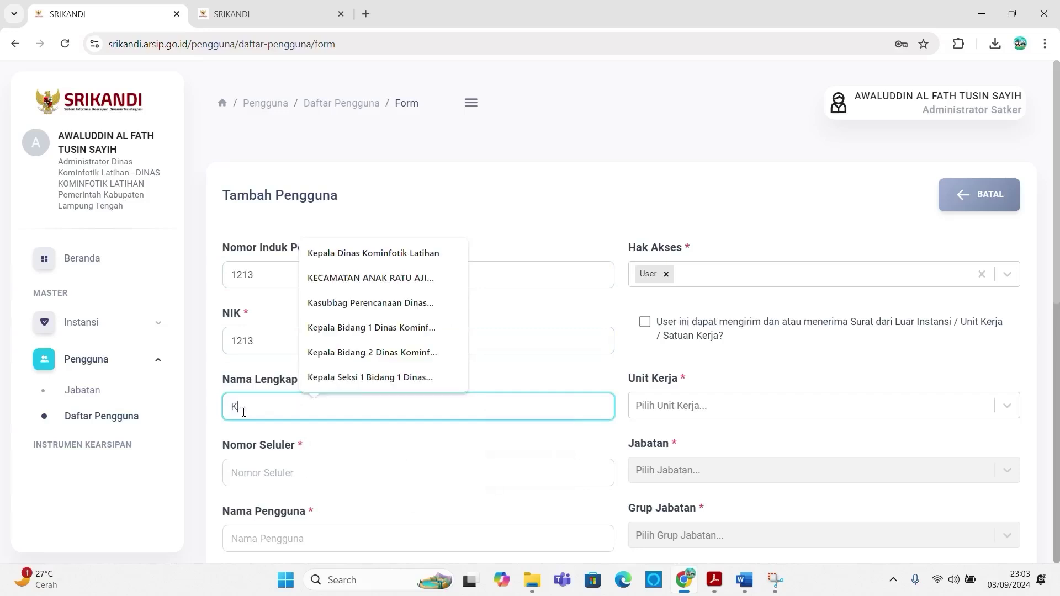
{"action": "key", "text": "BackSpace"}
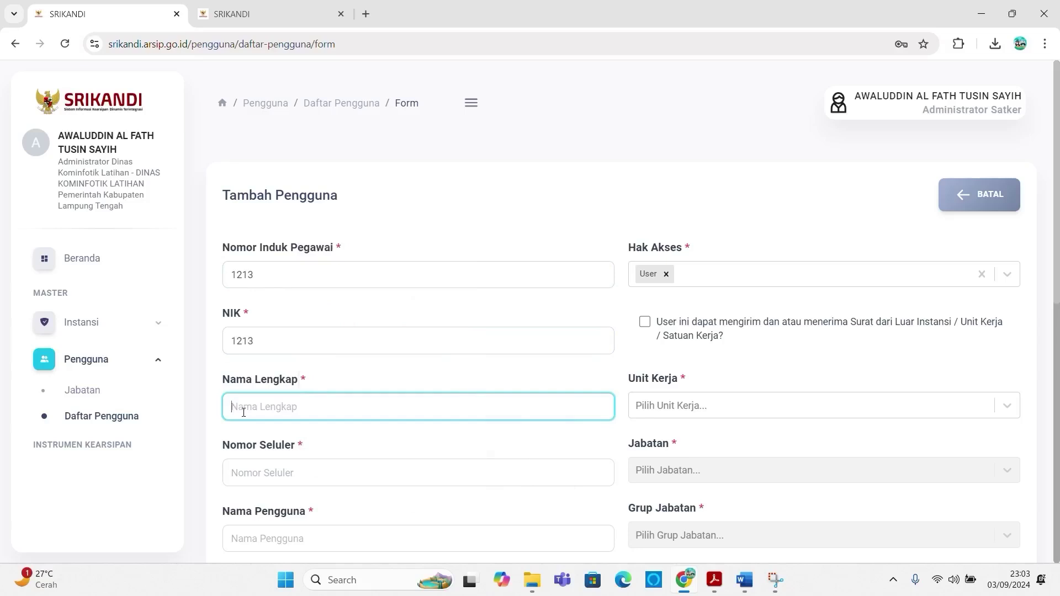
{"action": "left_click", "coordinate": [247, 473]}
{"action": "type", "text": "1213"}
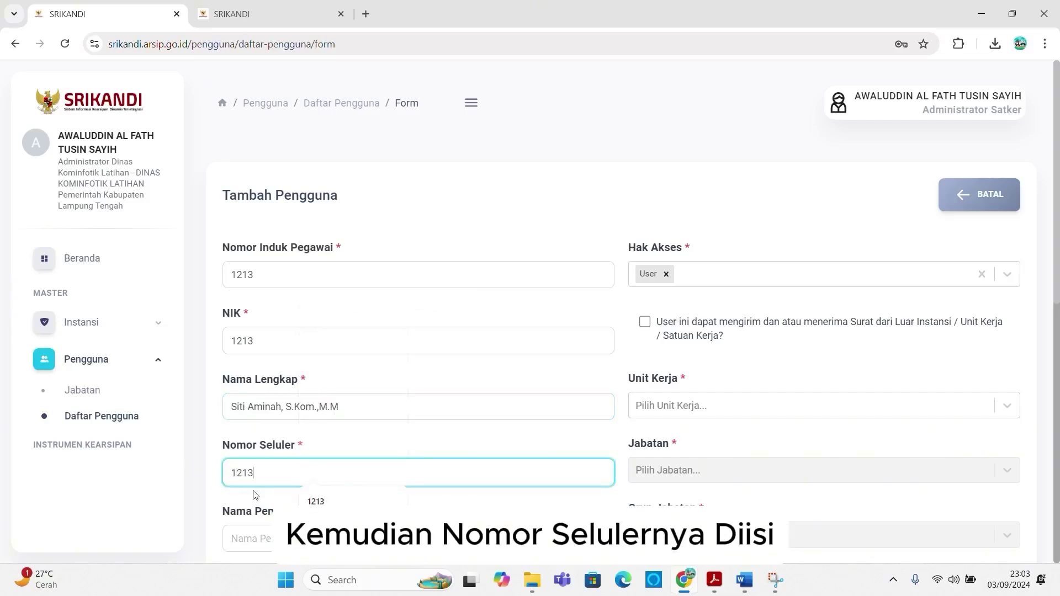
{"action": "left_click", "coordinate": [263, 538]}
{"action": "scroll", "coordinate": [267, 369], "scroll_direction": "down", "scroll_amount": 3}
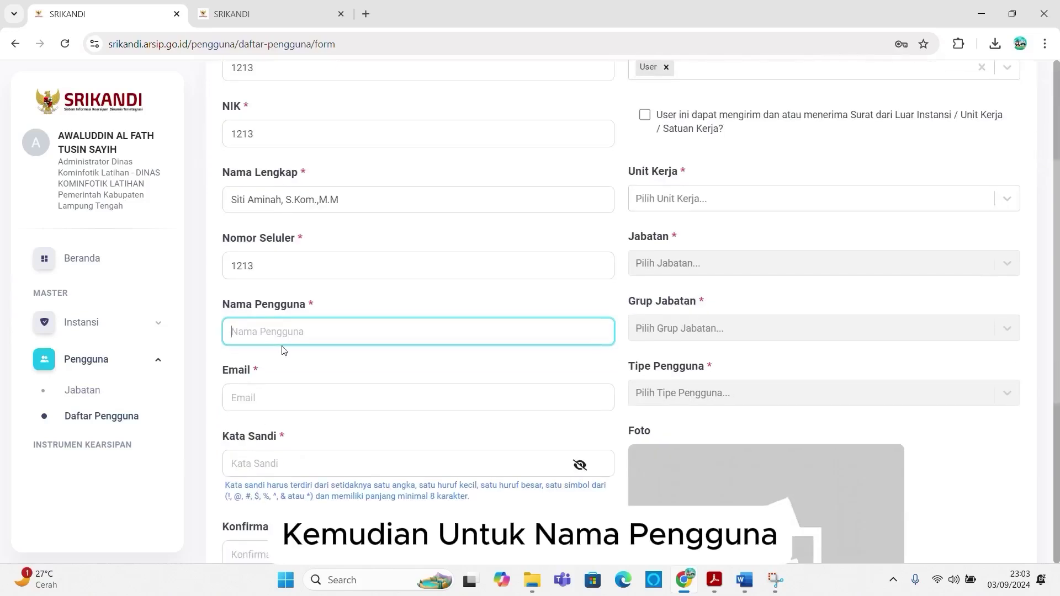
{"action": "scroll", "coordinate": [283, 331], "scroll_direction": "up", "scroll_amount": 1}
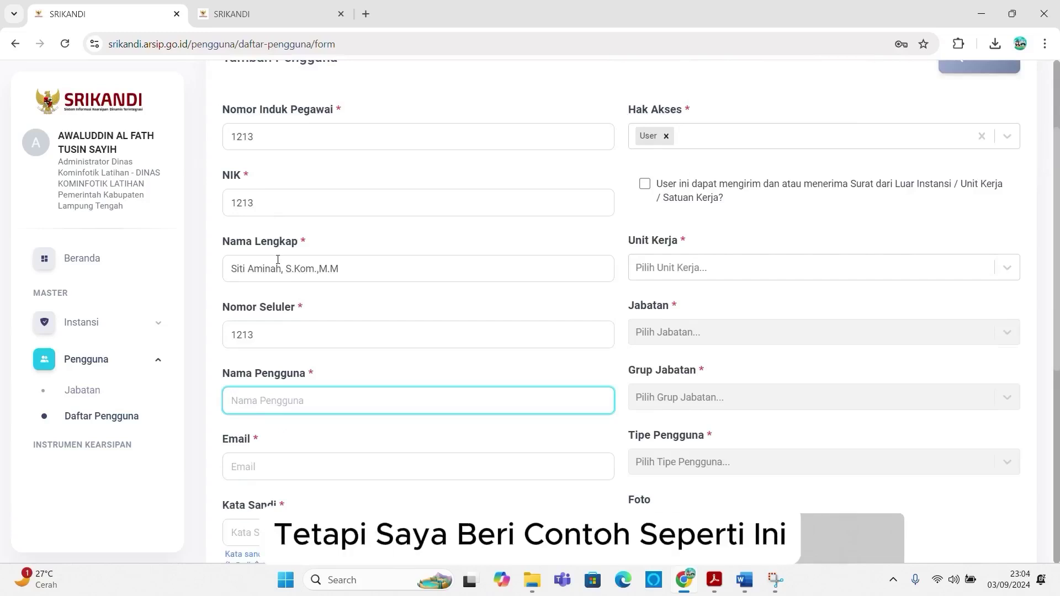
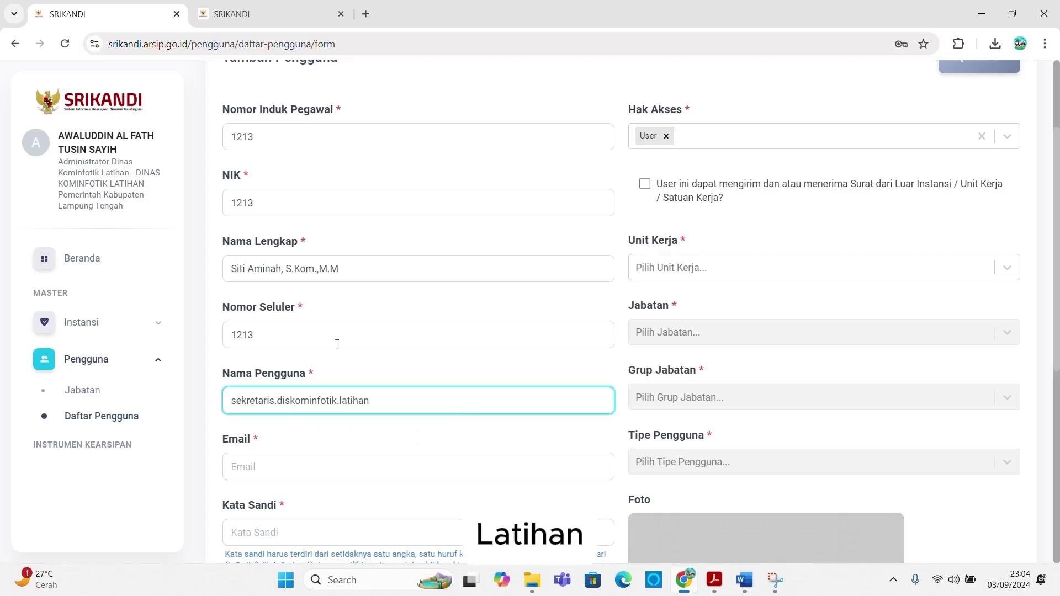
{"action": "left_click_drag", "start_coordinate": [383, 404], "coordinate": [48, 407]}
{"action": "key", "text": "ctrl+c"}
{"action": "left_click", "coordinate": [292, 468]}
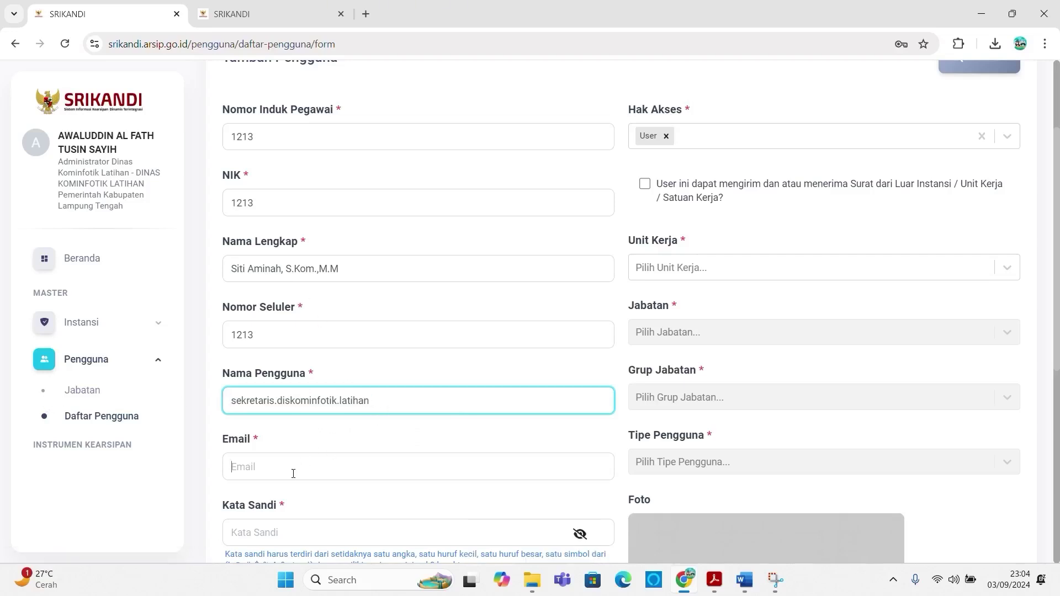
{"action": "key", "text": "ctrl+v"}
{"action": "type", "text": "@"}
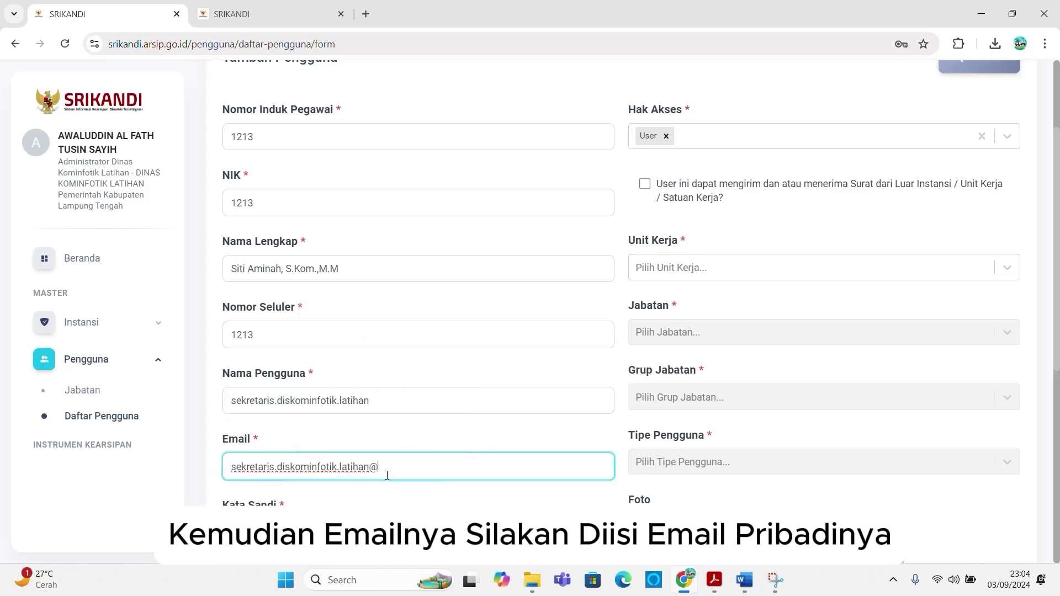
{"action": "type", "text": "gmail"}
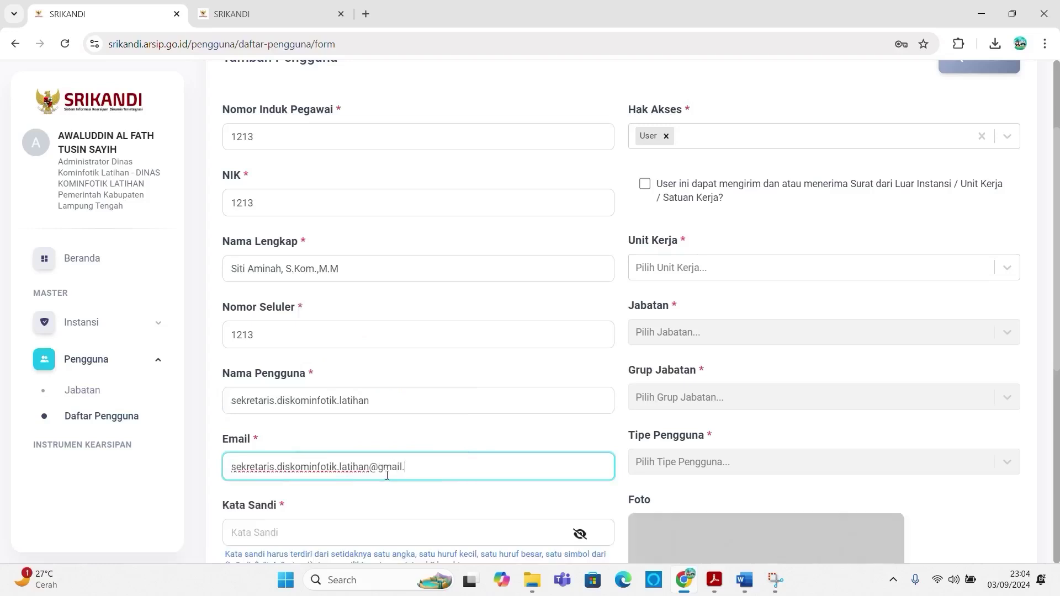
{"action": "type", "text": ".com"}
Step: Enter the account password and its confirmation
{"action": "scroll", "coordinate": [387, 475], "scroll_direction": "down", "scroll_amount": 1}
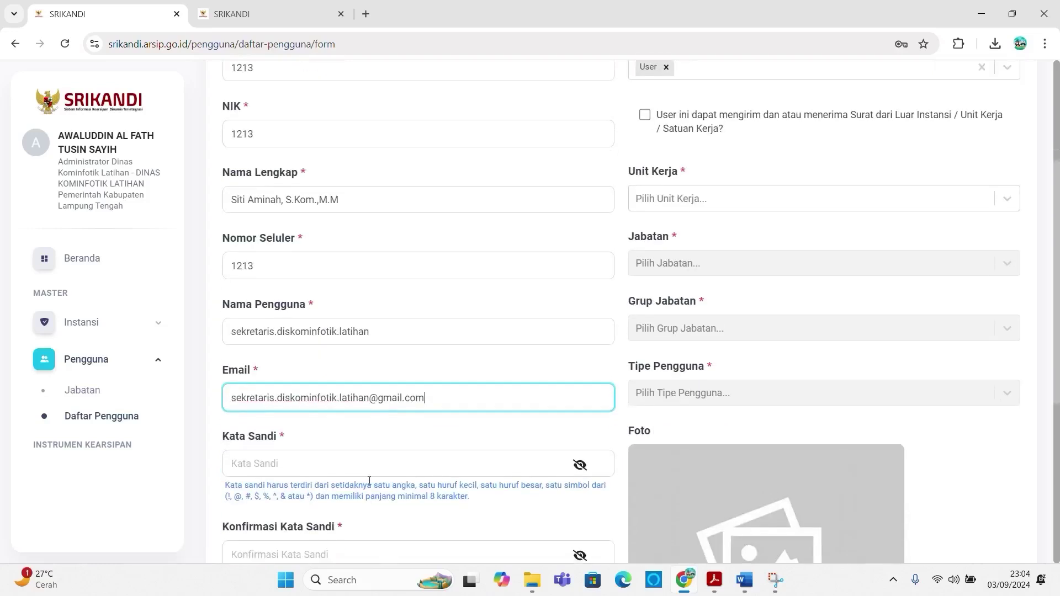
{"action": "left_click", "coordinate": [370, 465]}
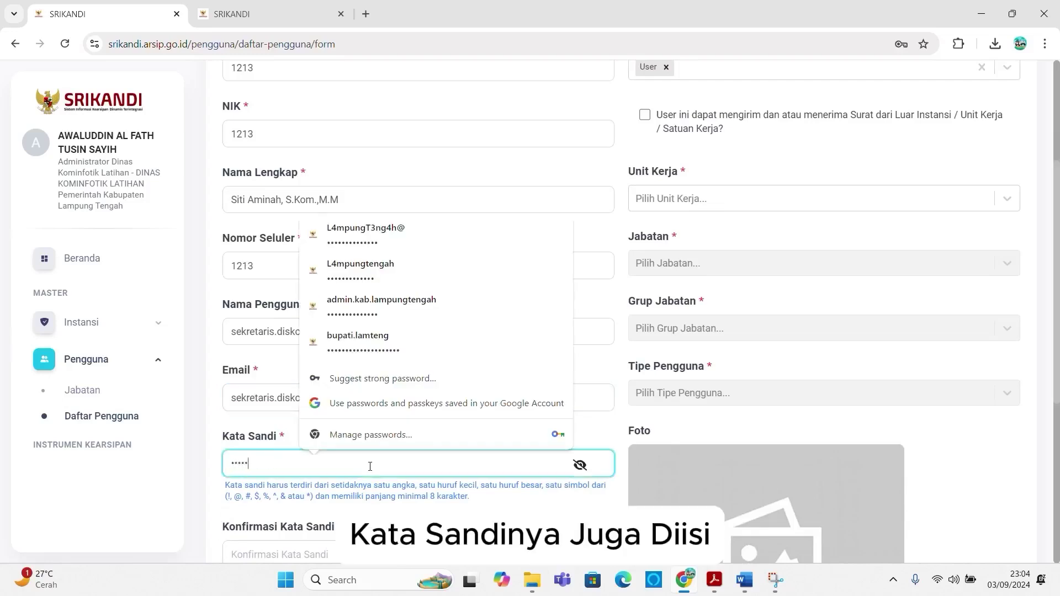
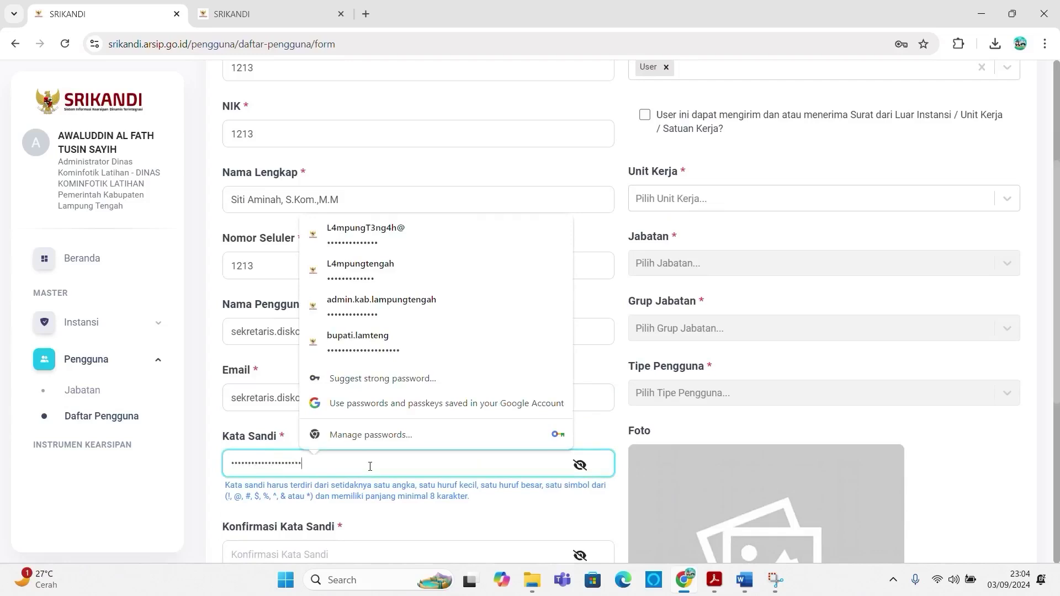
{"action": "scroll", "coordinate": [360, 468], "scroll_direction": "down", "scroll_amount": 2}
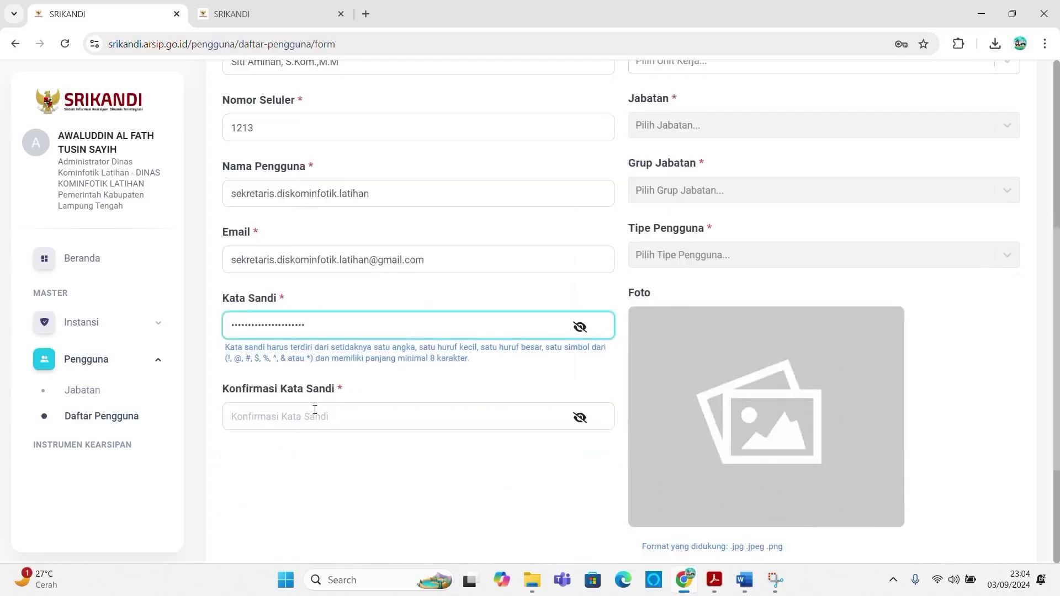
{"action": "left_click", "coordinate": [237, 414]}
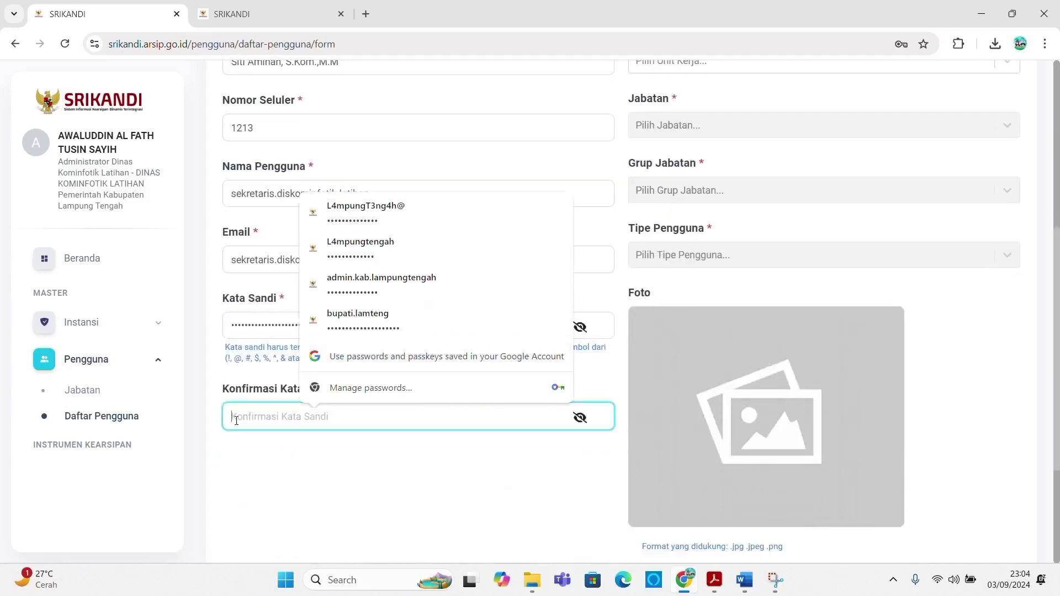
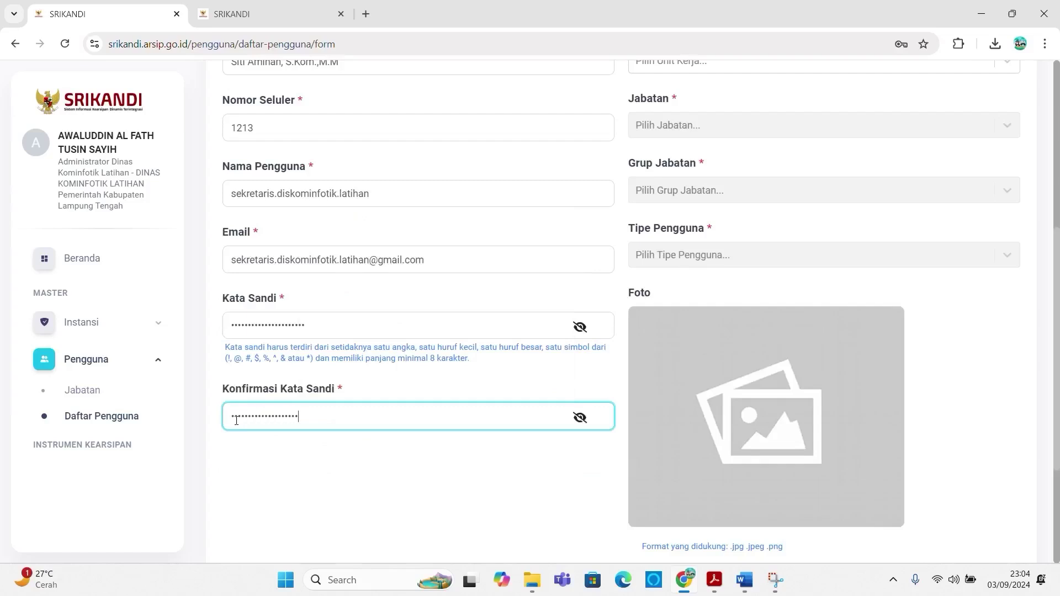
{"action": "scroll", "coordinate": [707, 198], "scroll_direction": "up", "scroll_amount": 3}
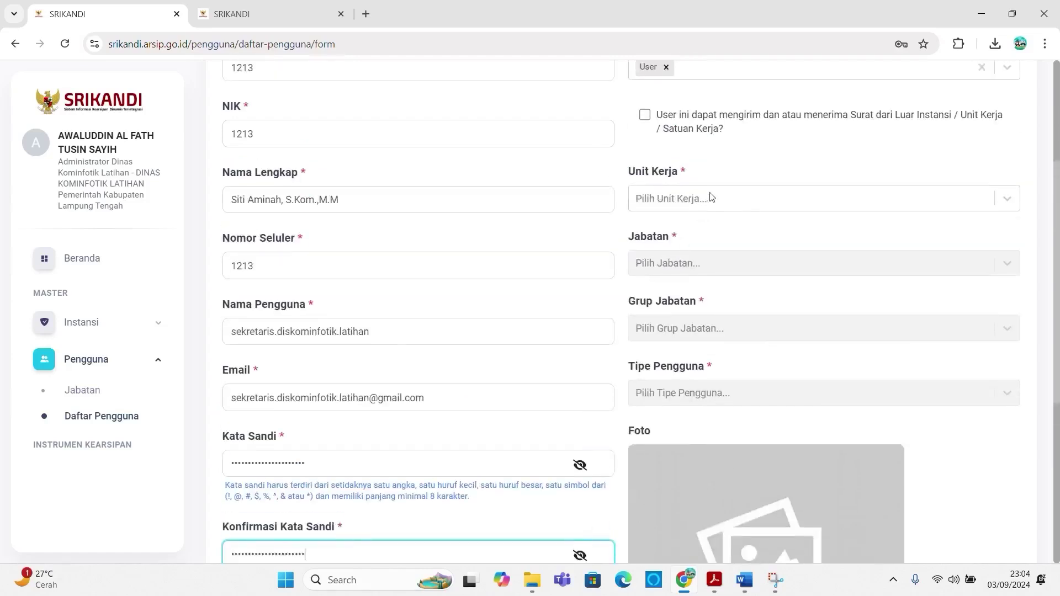
{"action": "left_click", "coordinate": [682, 271]}
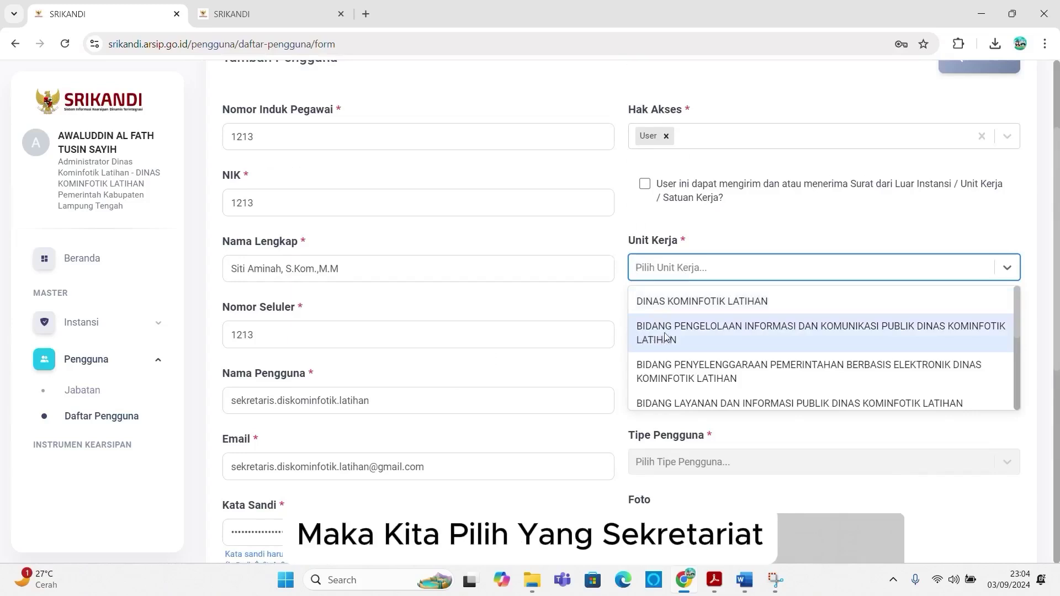
Step: Set the work unit to SEKRETARIAT DINAS KOMINFOTIK LATIHAN, checking the position chart
{"action": "scroll", "coordinate": [671, 343], "scroll_direction": "down", "scroll_amount": 1}
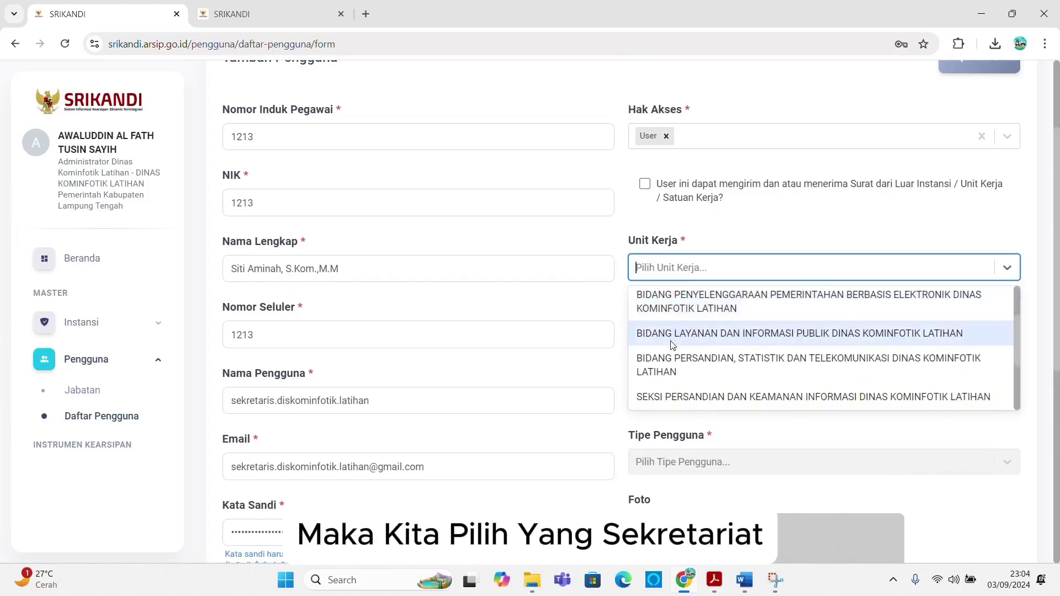
{"action": "scroll", "coordinate": [671, 344], "scroll_direction": "down", "scroll_amount": 1}
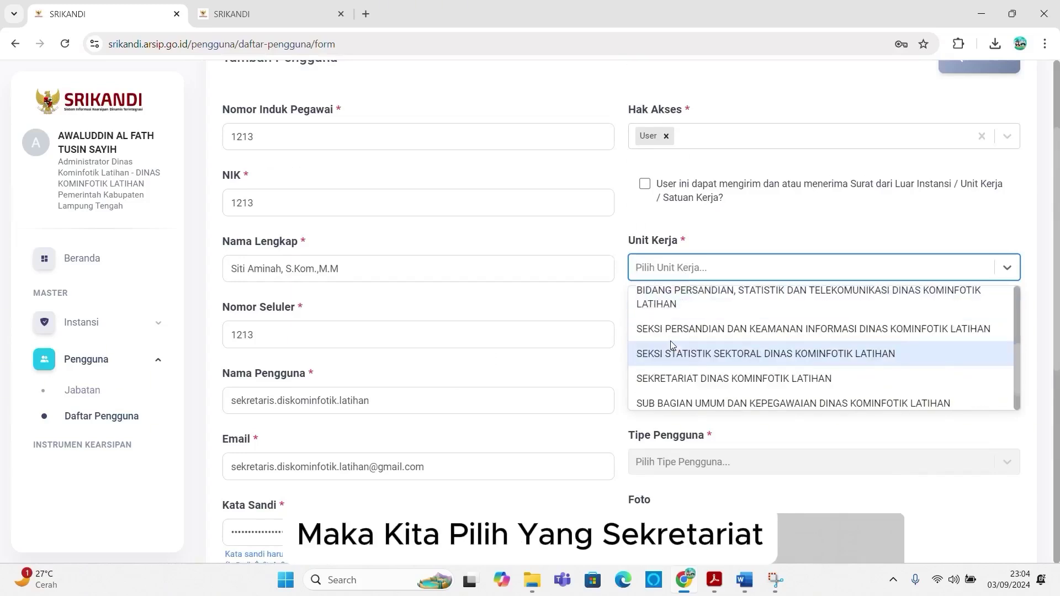
{"action": "left_click", "coordinate": [668, 378]}
{"action": "left_click", "coordinate": [260, 14]}
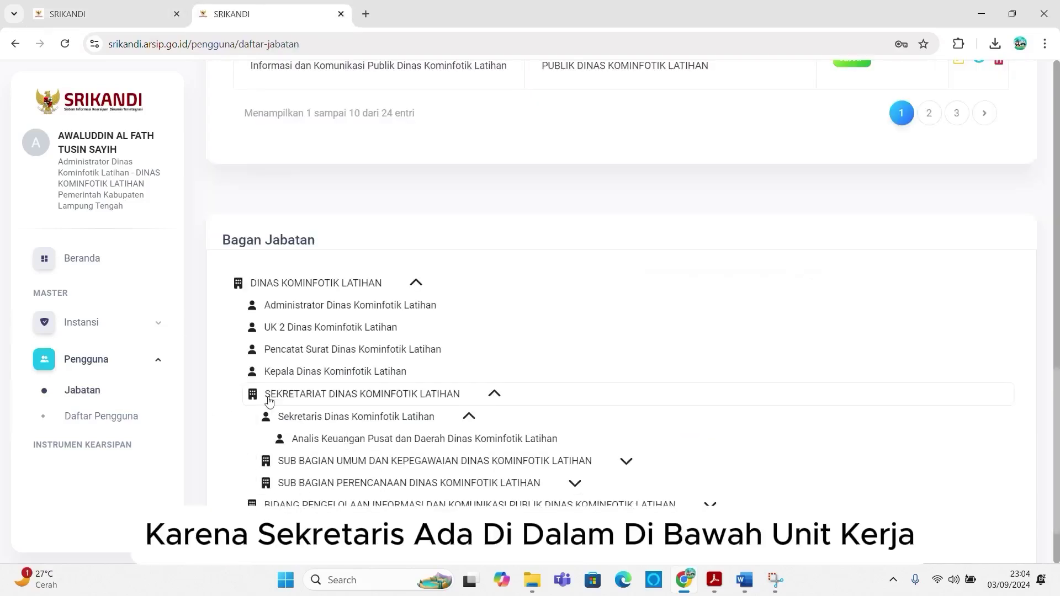
{"action": "left_click", "coordinate": [78, 11]}
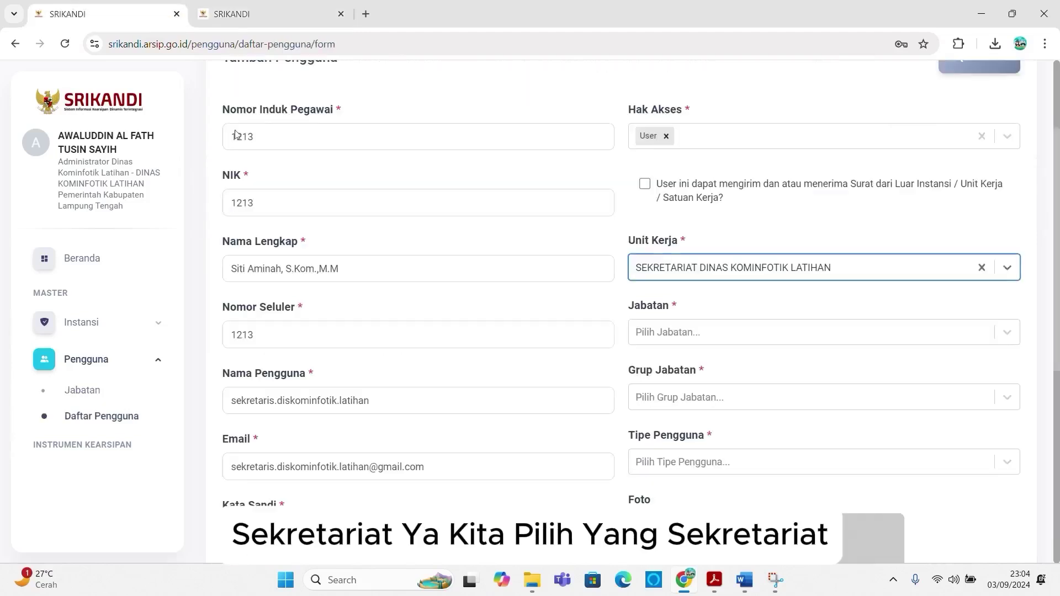
Step: Choose position Sekretaris Dinas Kominfotik Latihan, group Eselon III/Koordinator, user type Pegawai Negeri Sipil
{"action": "left_click", "coordinate": [670, 334]}
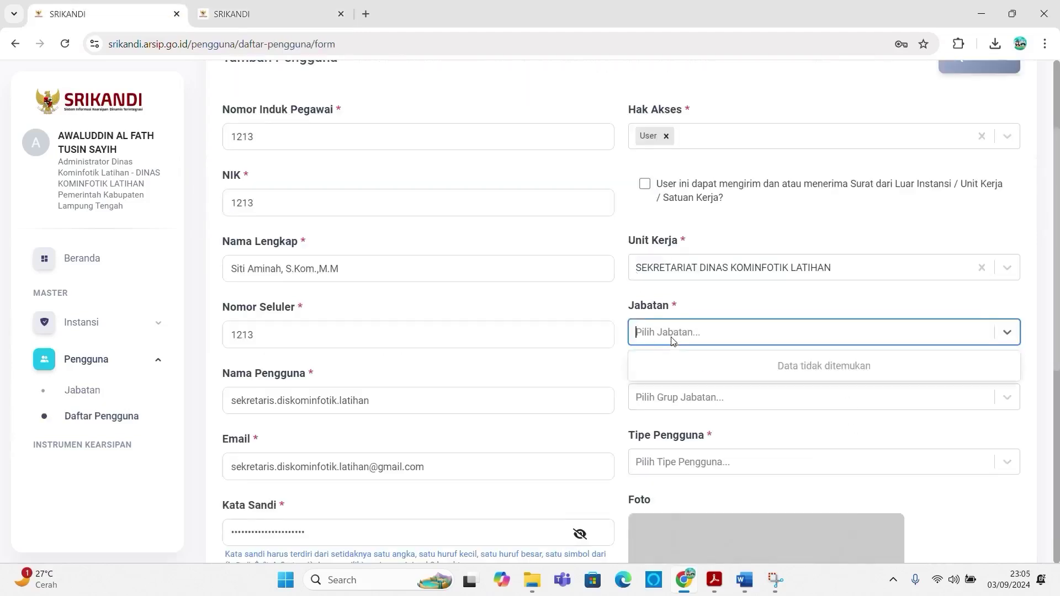
{"action": "left_click", "coordinate": [694, 390]}
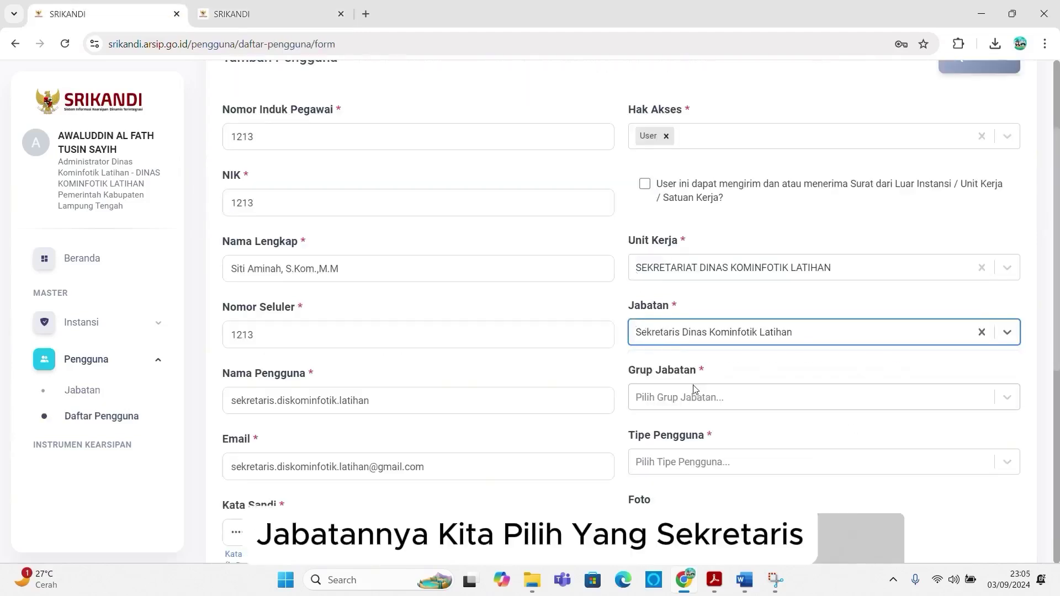
{"action": "left_click", "coordinate": [694, 390]}
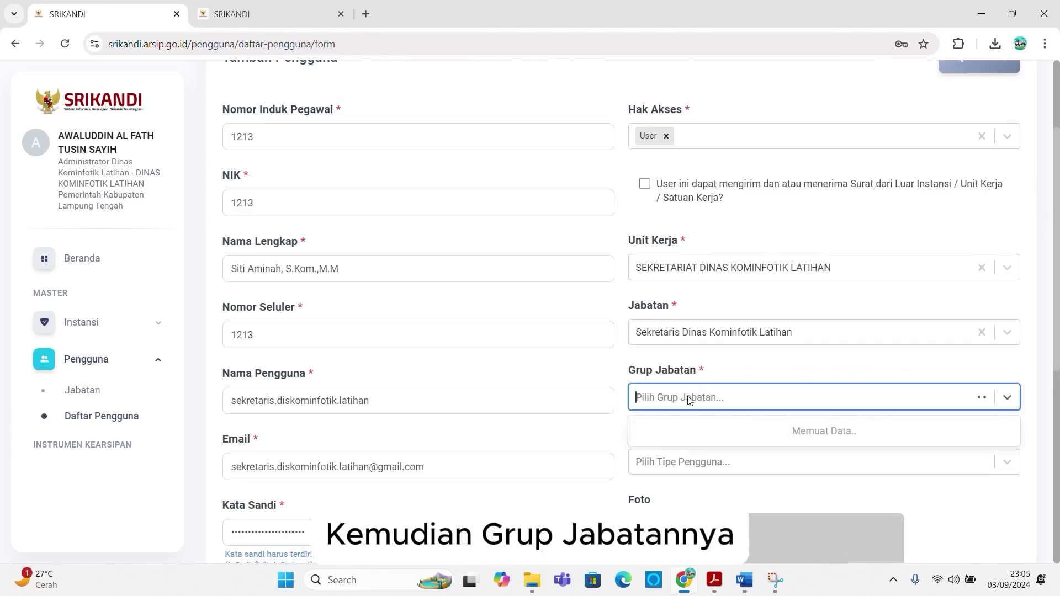
{"action": "scroll", "coordinate": [693, 469], "scroll_direction": "down", "scroll_amount": 1}
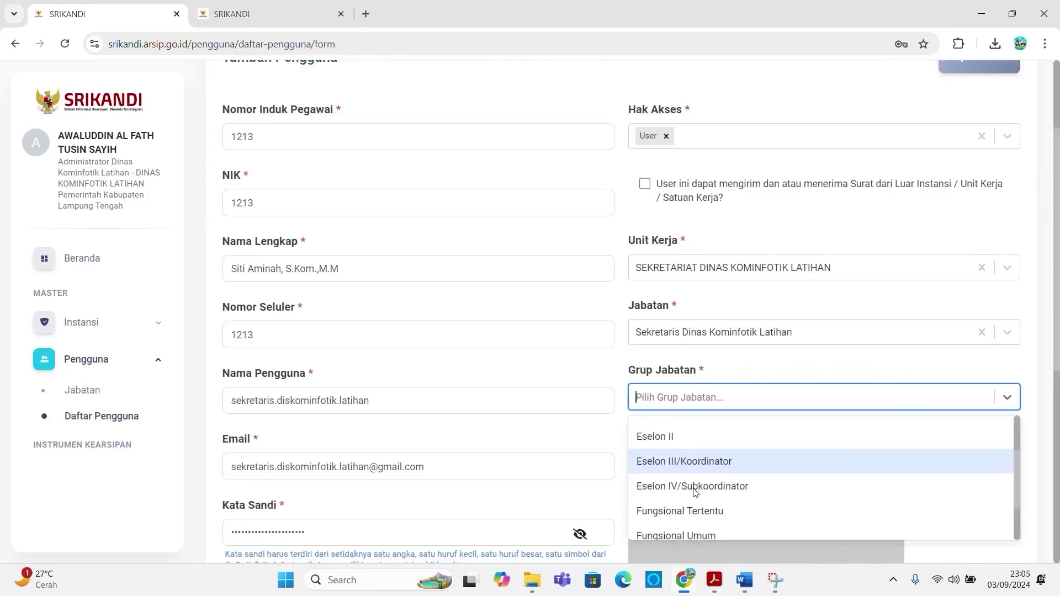
{"action": "left_click", "coordinate": [691, 459]}
{"action": "left_click", "coordinate": [691, 461]}
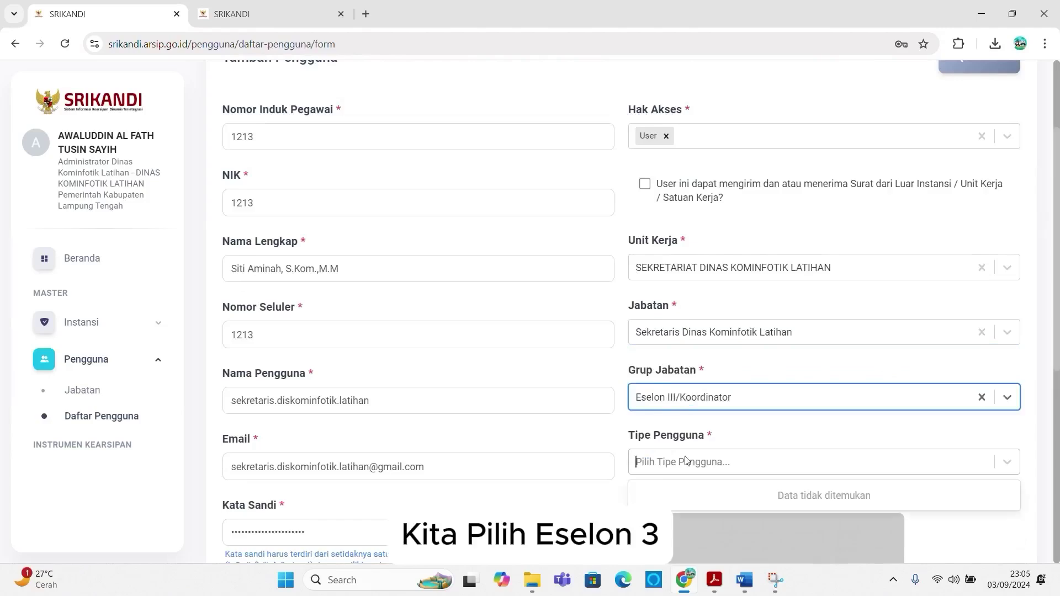
{"action": "scroll", "coordinate": [671, 447], "scroll_direction": "down", "scroll_amount": 5}
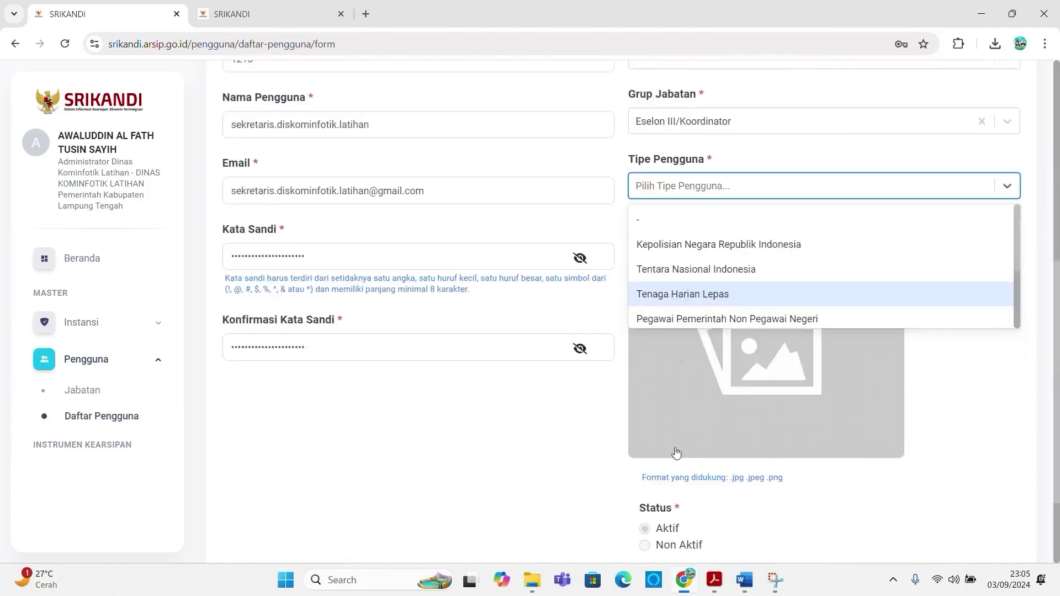
{"action": "scroll", "coordinate": [677, 303], "scroll_direction": "down", "scroll_amount": 2}
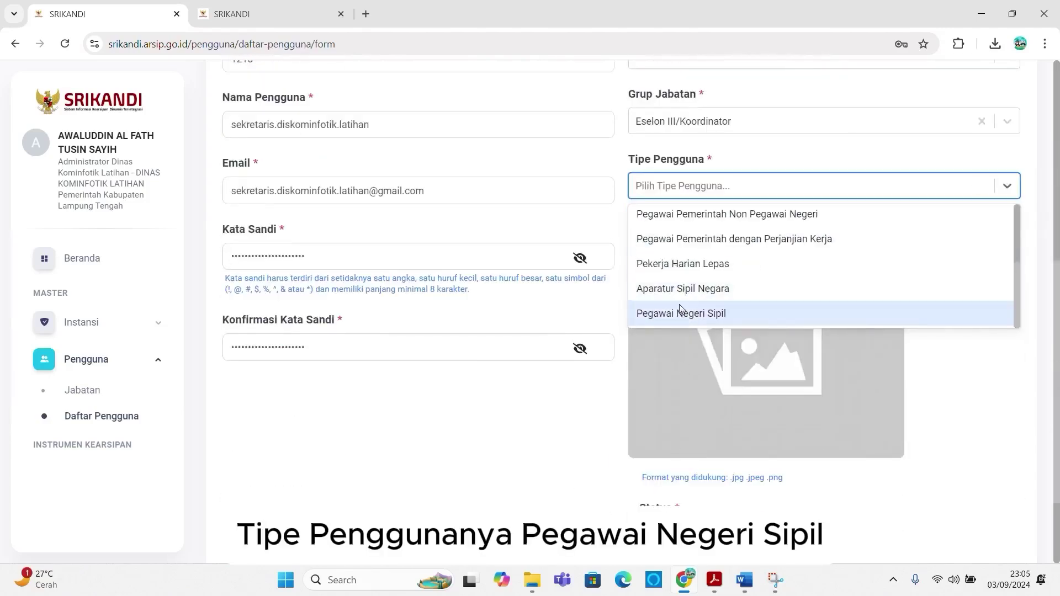
{"action": "left_click", "coordinate": [678, 304]}
{"action": "scroll", "coordinate": [676, 319], "scroll_direction": "down", "scroll_amount": 2}
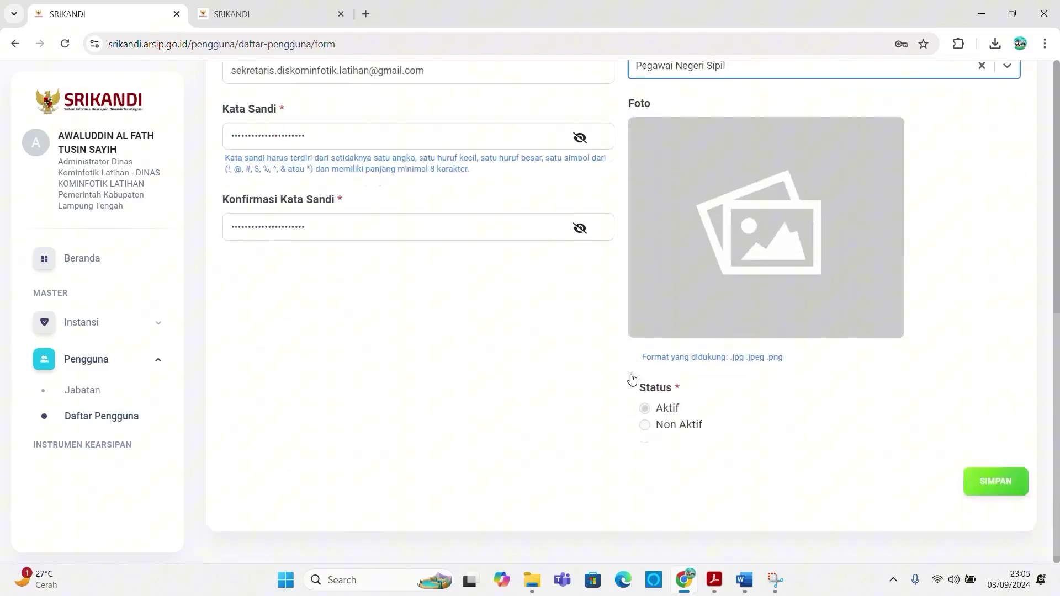
Step: Save the Sekretaris account with SIMPAN, confirm Berhasil, and decline Chrome's password prompt
{"action": "left_click", "coordinate": [986, 482]}
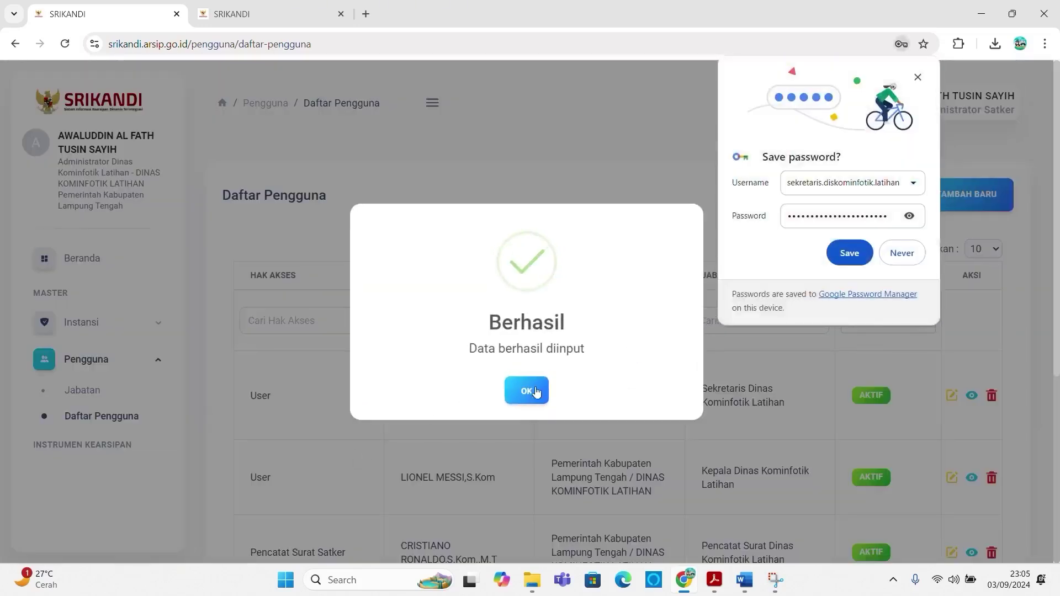
{"action": "left_click", "coordinate": [531, 392]}
{"action": "left_click", "coordinate": [919, 78]}
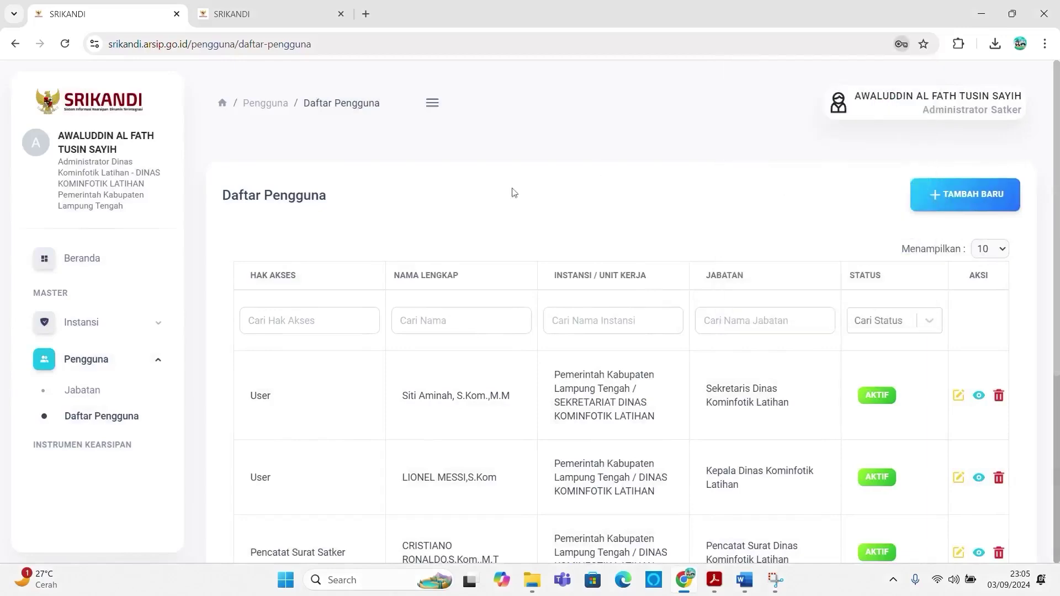
{"action": "scroll", "coordinate": [430, 332], "scroll_direction": "down", "scroll_amount": 5}
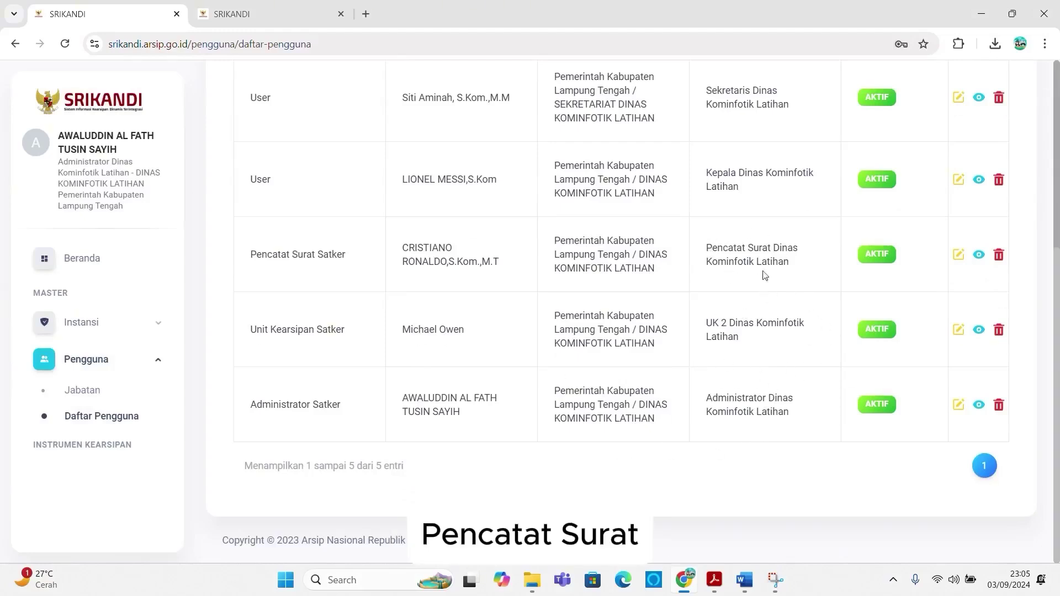
{"action": "scroll", "coordinate": [745, 237], "scroll_direction": "up", "scroll_amount": 1}
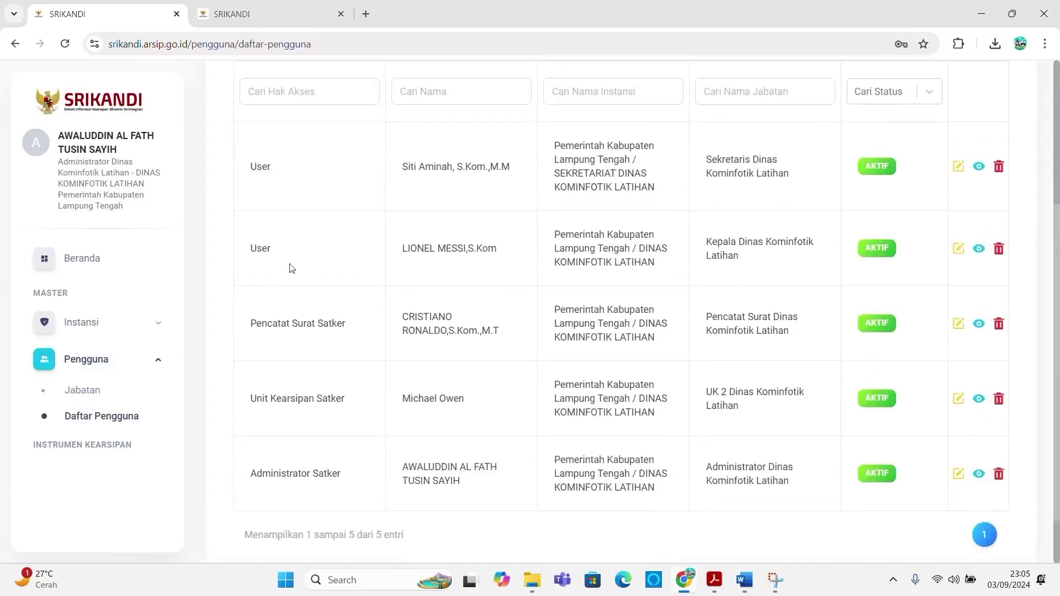
Step: Review the position chart, then start a new user from the Daftar Pengguna list
{"action": "left_click", "coordinate": [244, 8]}
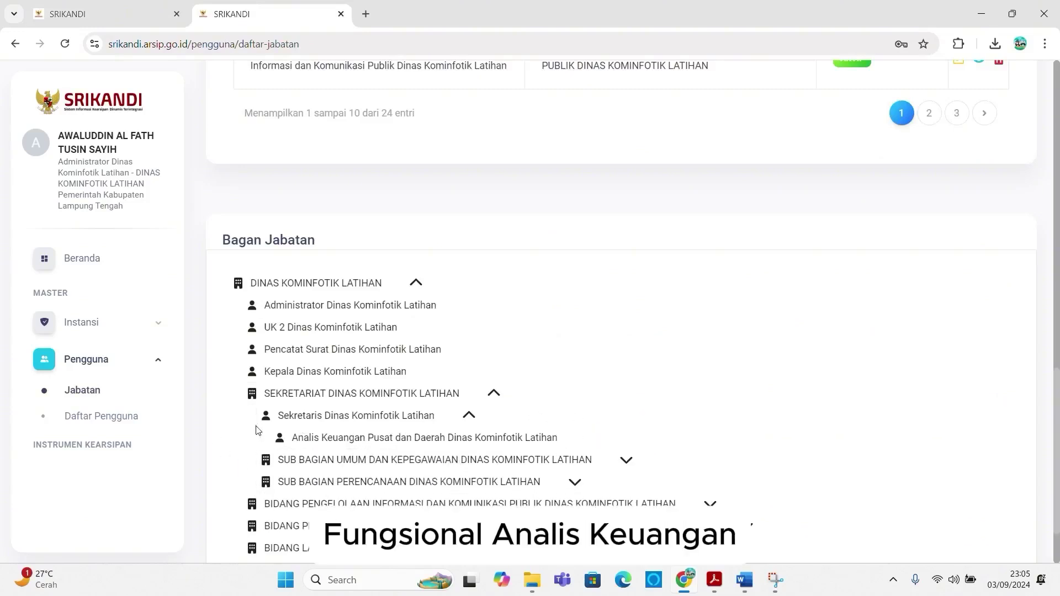
{"action": "left_click", "coordinate": [118, 14]}
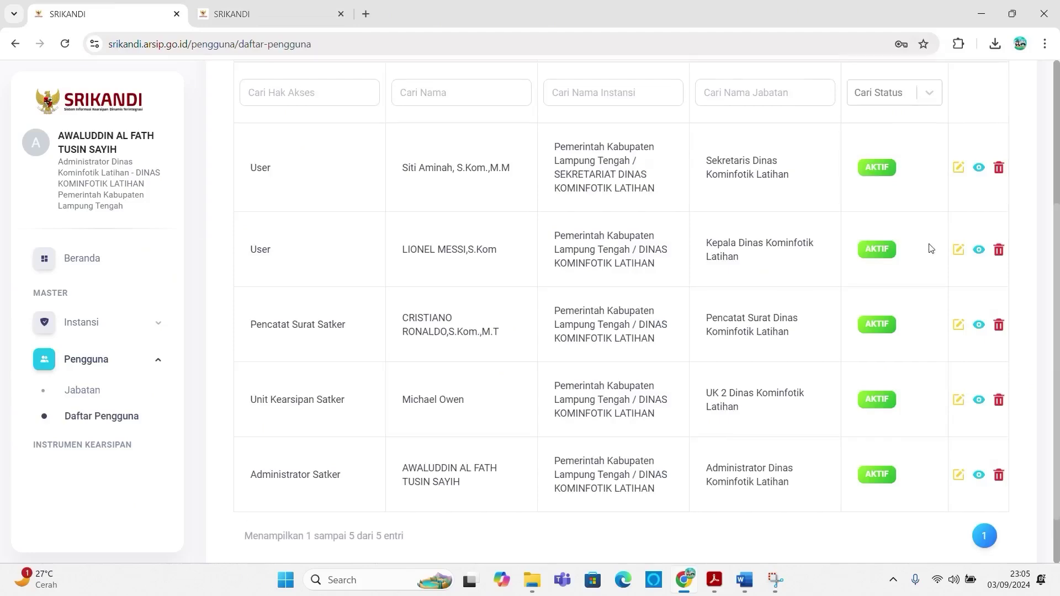
{"action": "scroll", "coordinate": [933, 220], "scroll_direction": "up", "scroll_amount": 5}
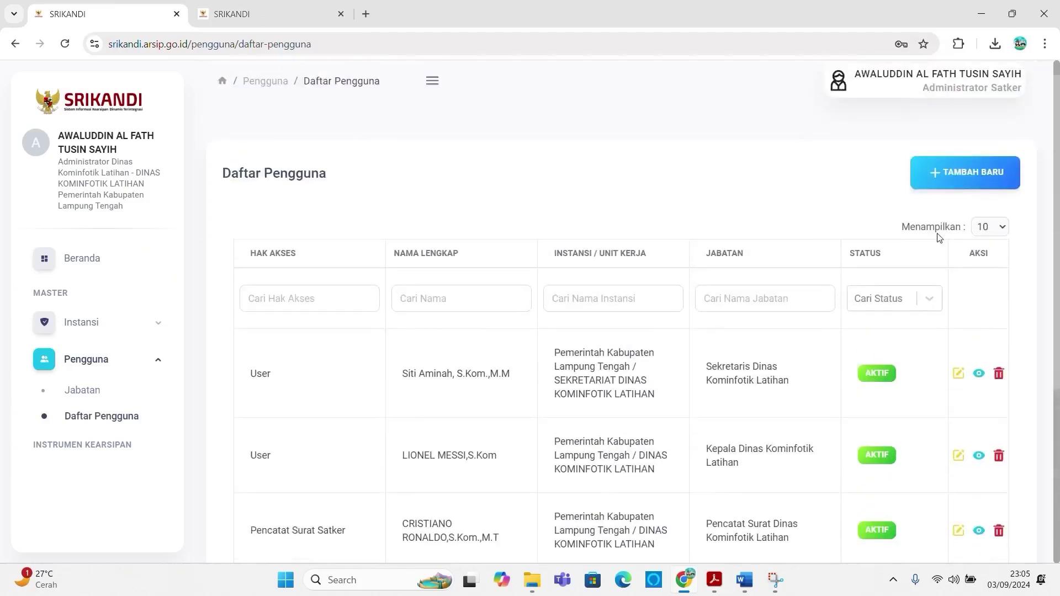
{"action": "left_click", "coordinate": [961, 178]}
Step: Give the new account User access and enter the employee's NIP and NIK
{"action": "left_click", "coordinate": [672, 274]}
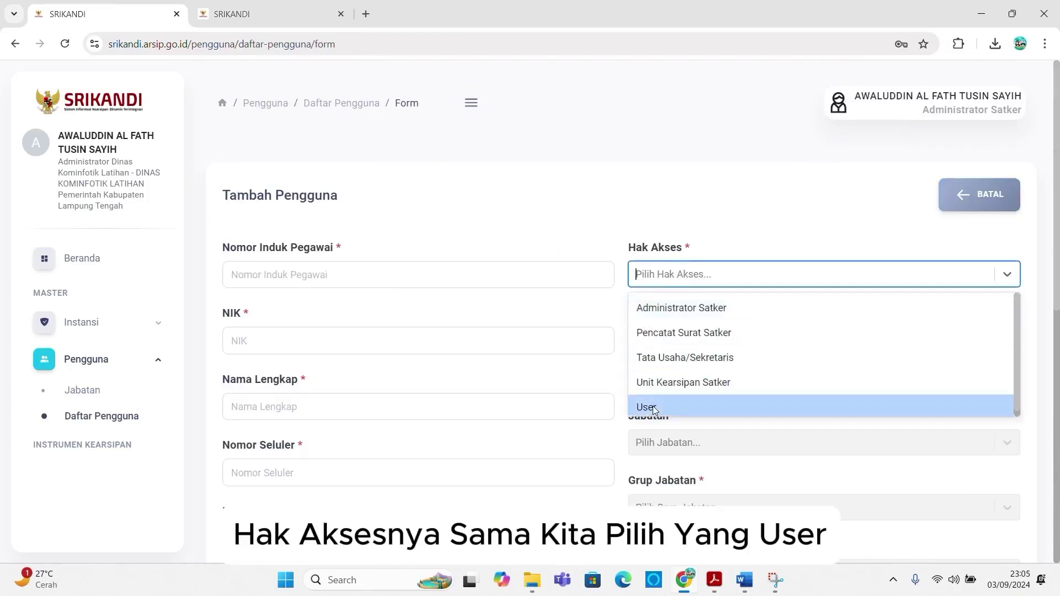
{"action": "left_click", "coordinate": [651, 407]}
{"action": "left_click", "coordinate": [363, 275]}
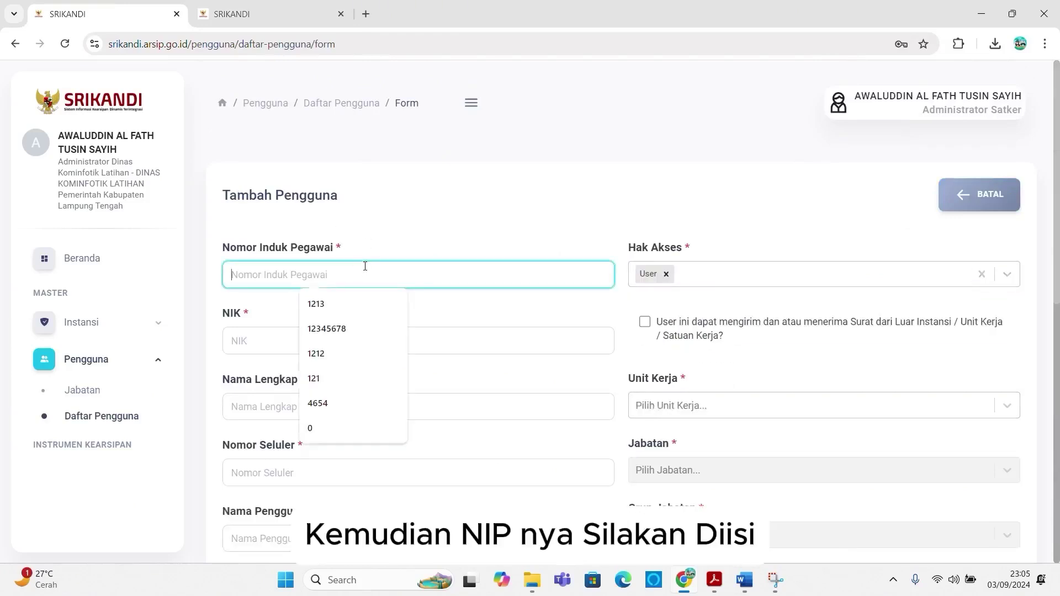
{"action": "type", "text": "1213"}
{"action": "left_click", "coordinate": [274, 341]}
{"action": "type", "text": "12131"}
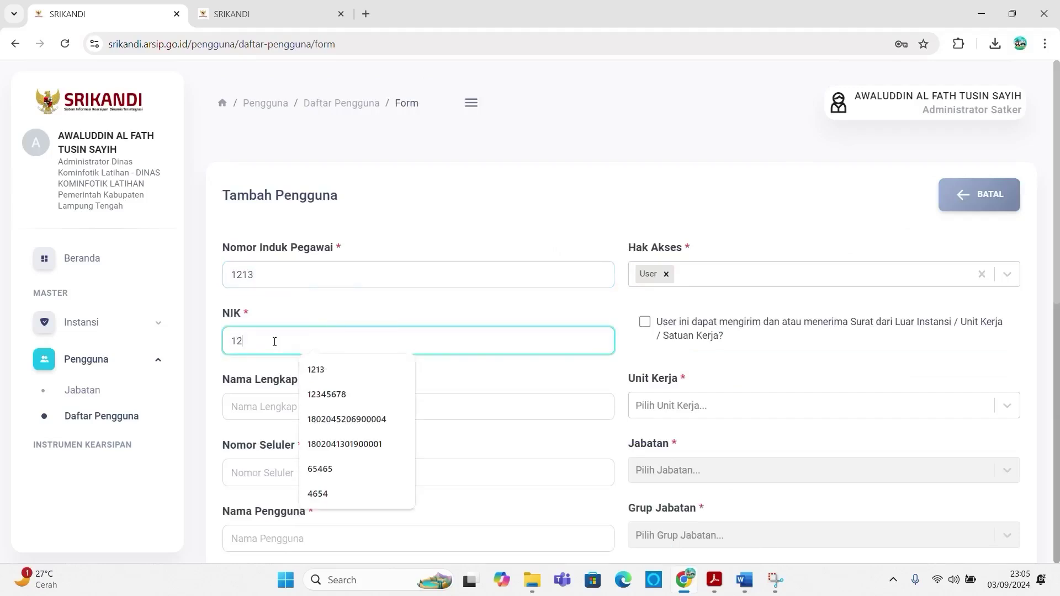
Step: Enter the employee's full name with degree, fixing typos, and their mobile number
{"action": "left_click", "coordinate": [260, 407]}
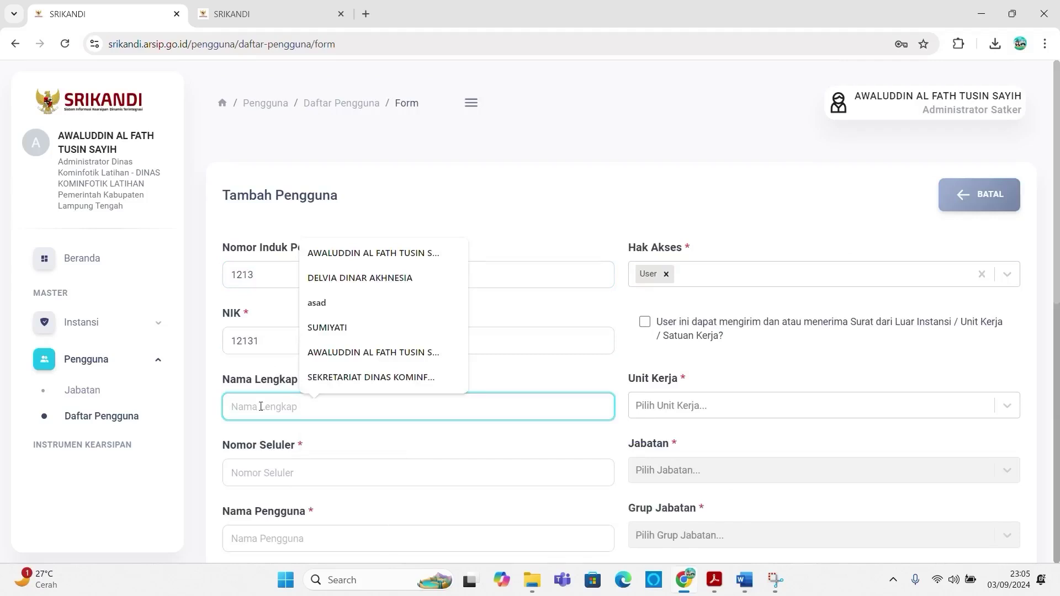
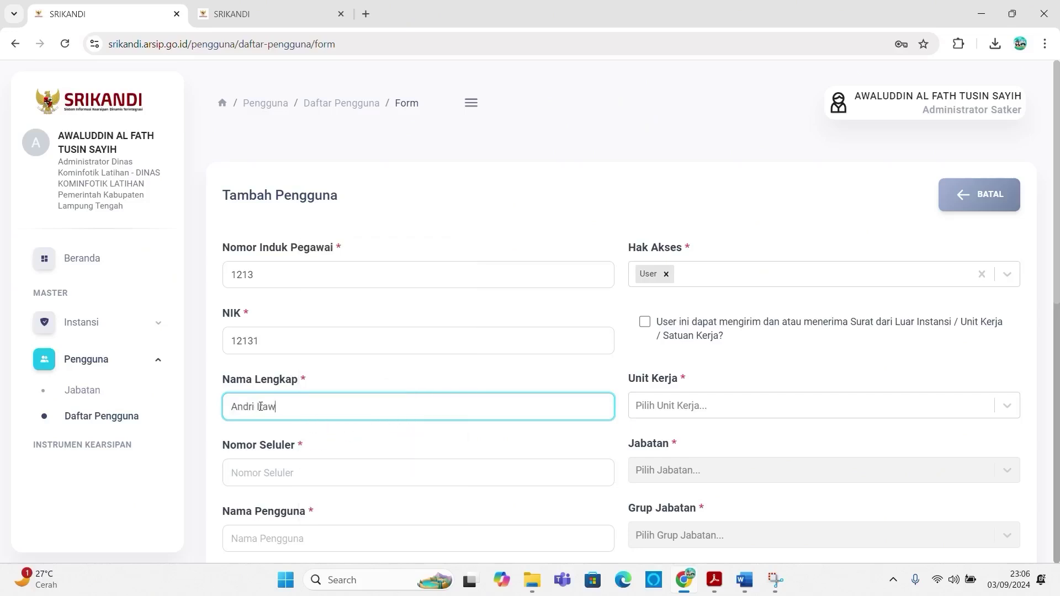
{"action": "left_click", "coordinate": [259, 407]}
{"action": "type", "text": "r"}
{"action": "left_click", "coordinate": [303, 473]}
{"action": "type", "text": "1212"}
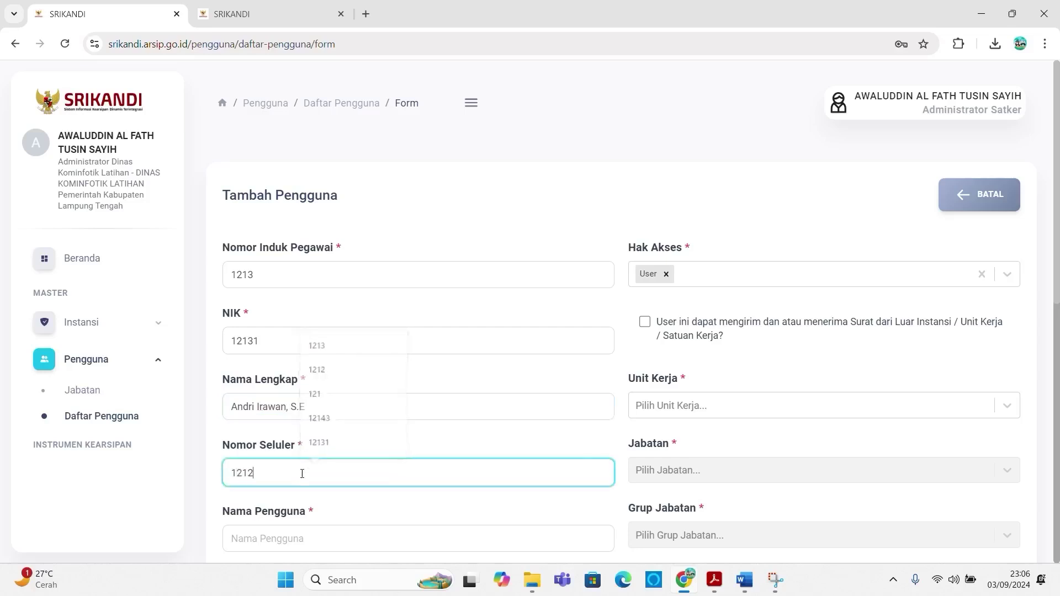
{"action": "scroll", "coordinate": [267, 513], "scroll_direction": "down", "scroll_amount": 4}
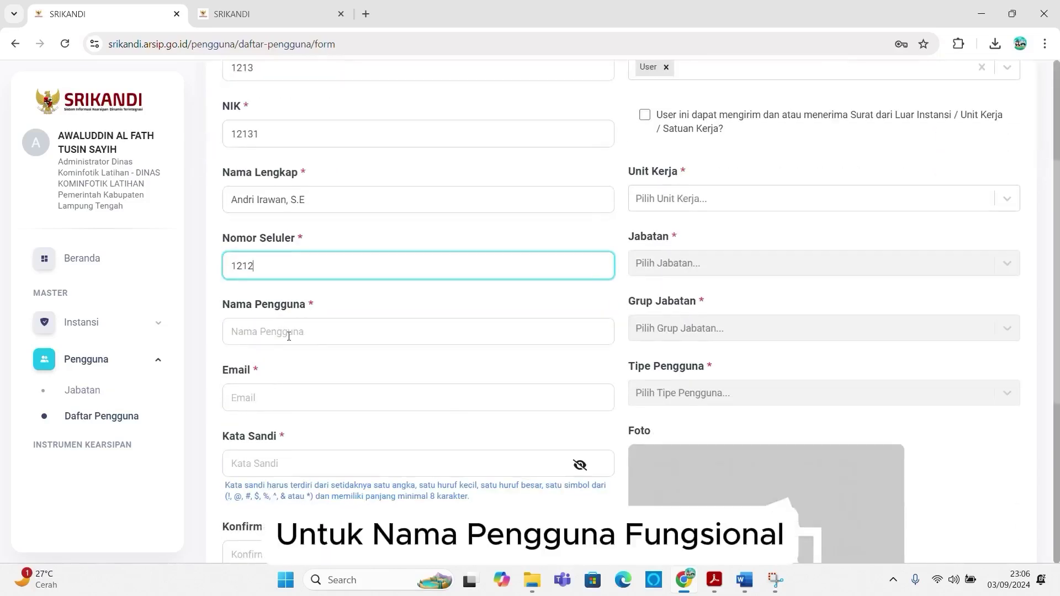
{"action": "left_click", "coordinate": [289, 335]}
{"action": "scroll", "coordinate": [700, 241], "scroll_direction": "up", "scroll_amount": 1}
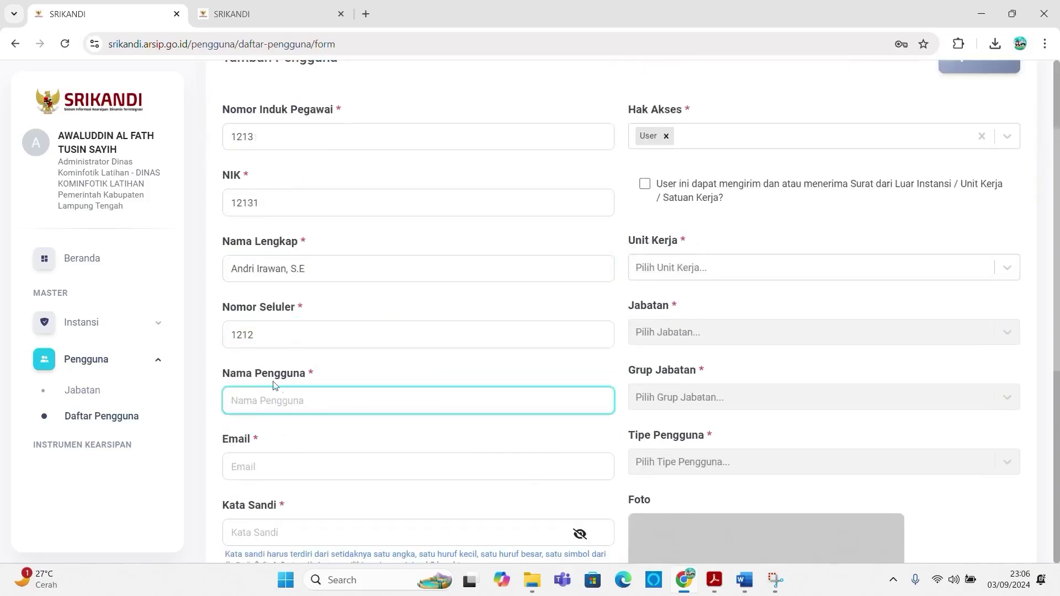
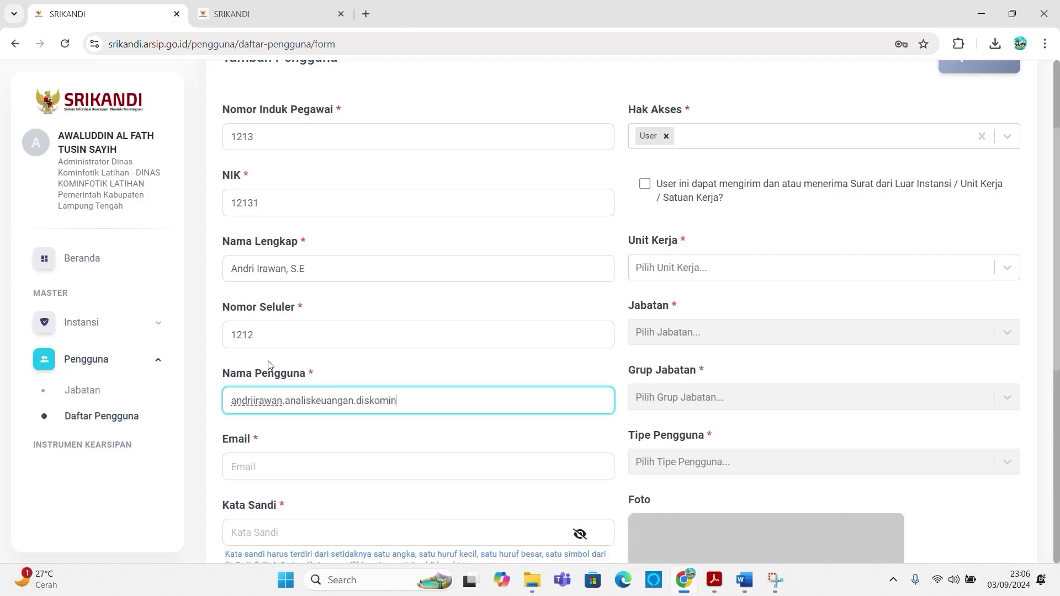
{"action": "left_click_drag", "start_coordinate": [480, 402], "coordinate": [131, 389]}
{"action": "key", "text": "ctrl+c"}
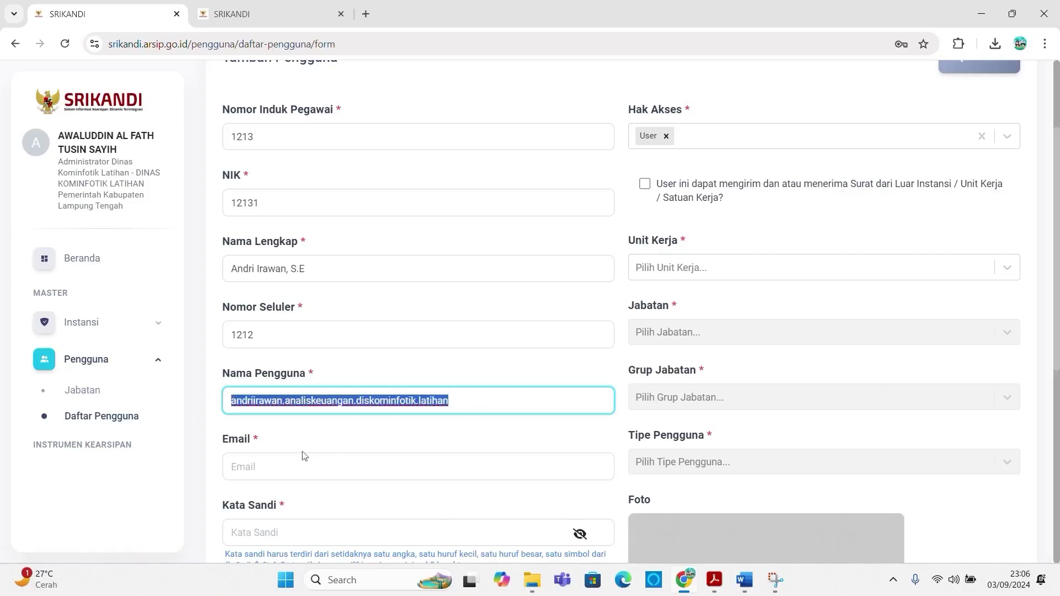
{"action": "left_click", "coordinate": [276, 466]}
{"action": "key", "text": "ctrl+v"}
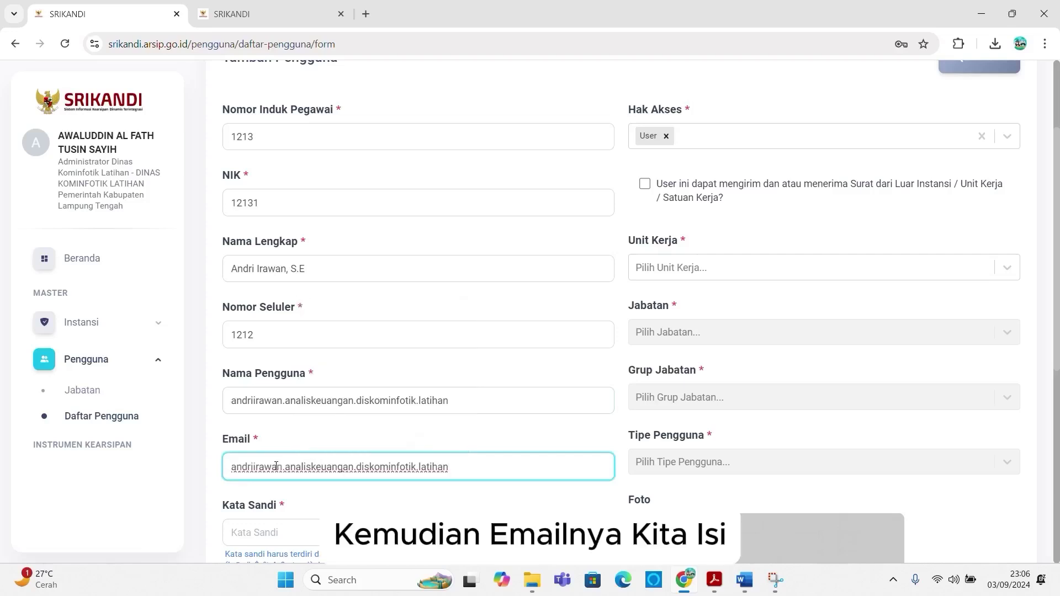
{"action": "type", "text": "@gmail"}
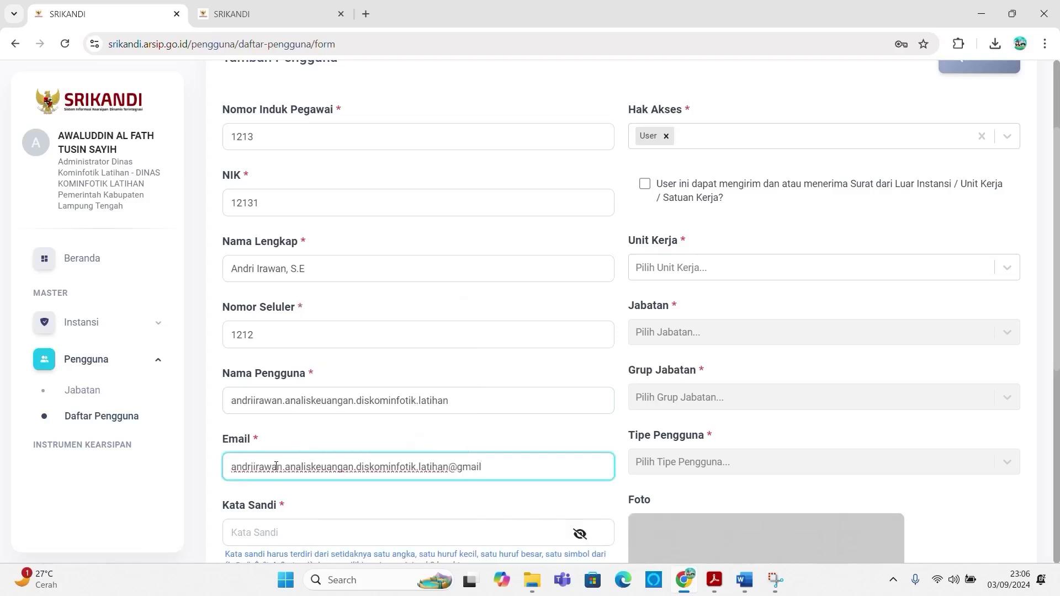
{"action": "type", "text": ".com"}
Step: Enter the account password and repeat it in Konfirmasi Kata Sandi
{"action": "scroll", "coordinate": [276, 466], "scroll_direction": "down", "scroll_amount": 3}
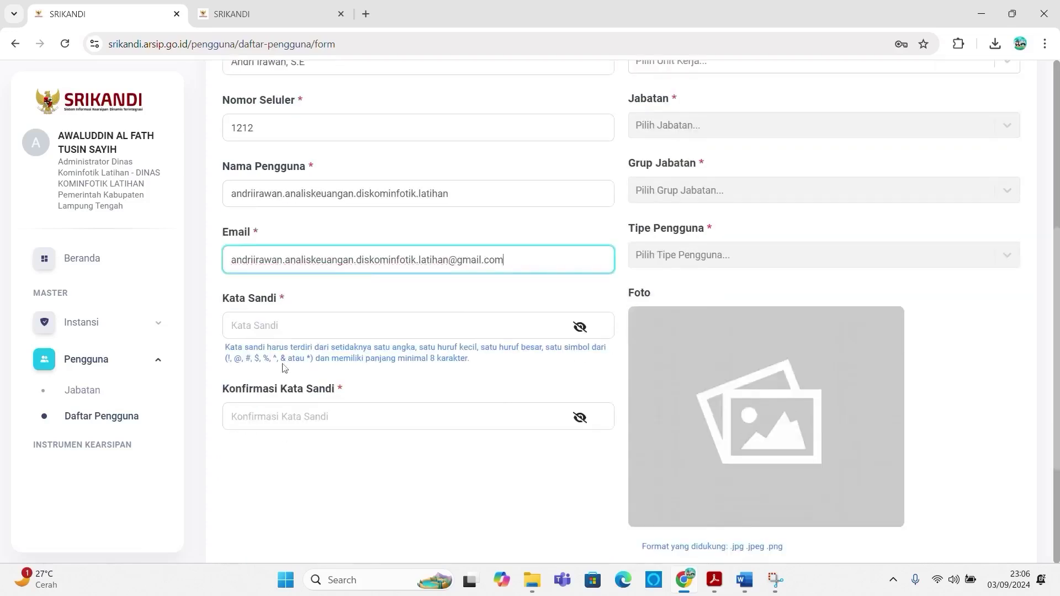
{"action": "left_click", "coordinate": [293, 324]}
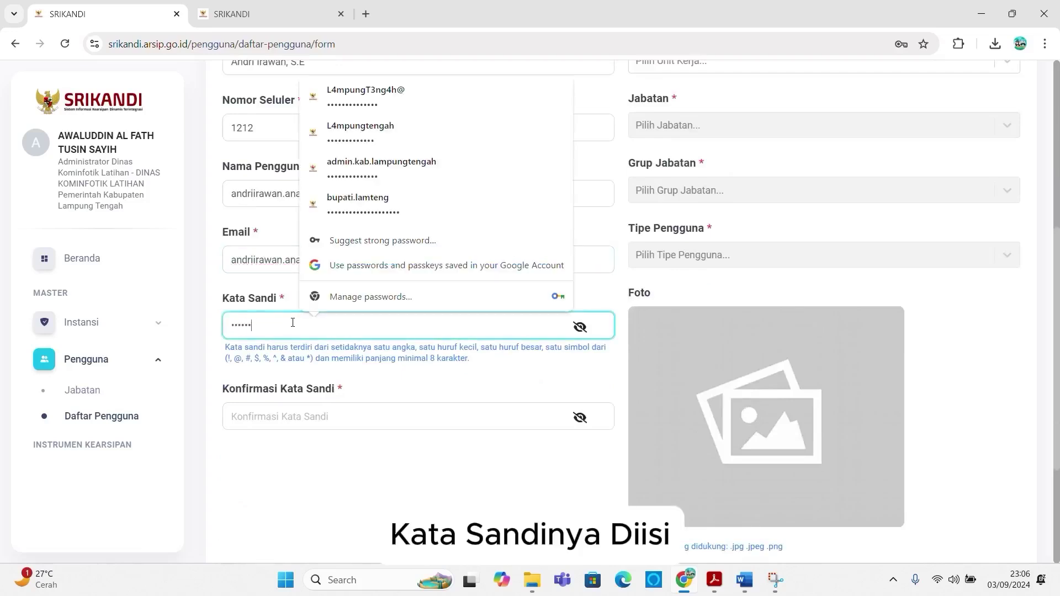
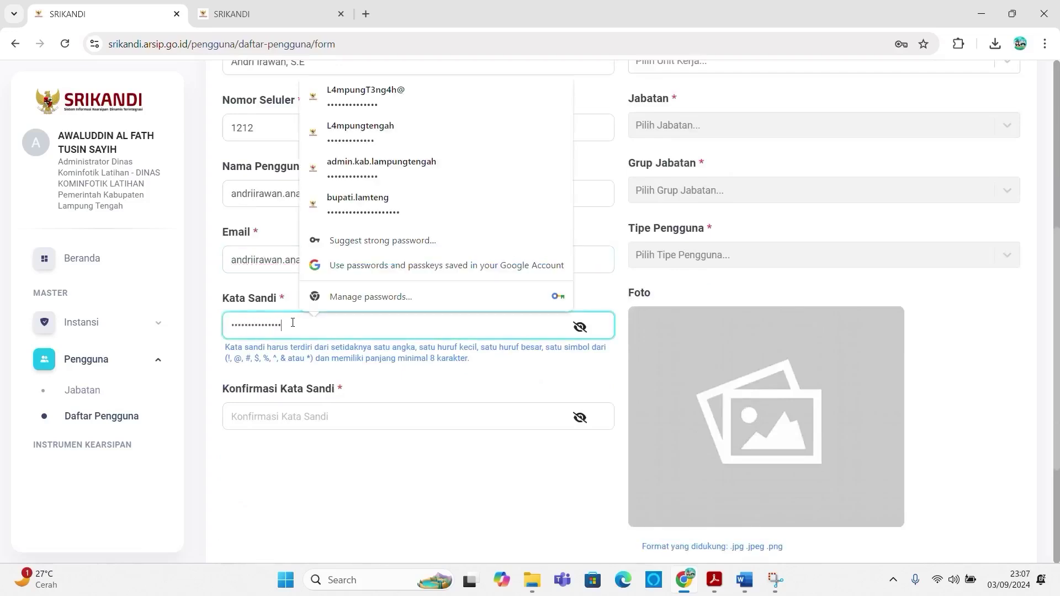
{"action": "type", "text": "•••••••"}
{"action": "left_click", "coordinate": [253, 417]}
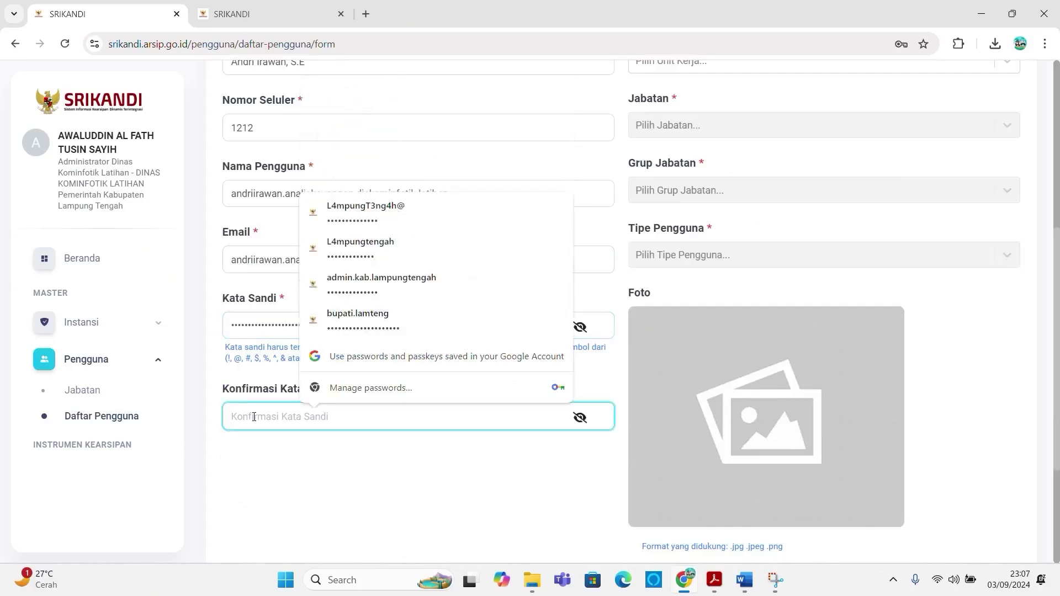
{"action": "type", "text": "••••••••••"}
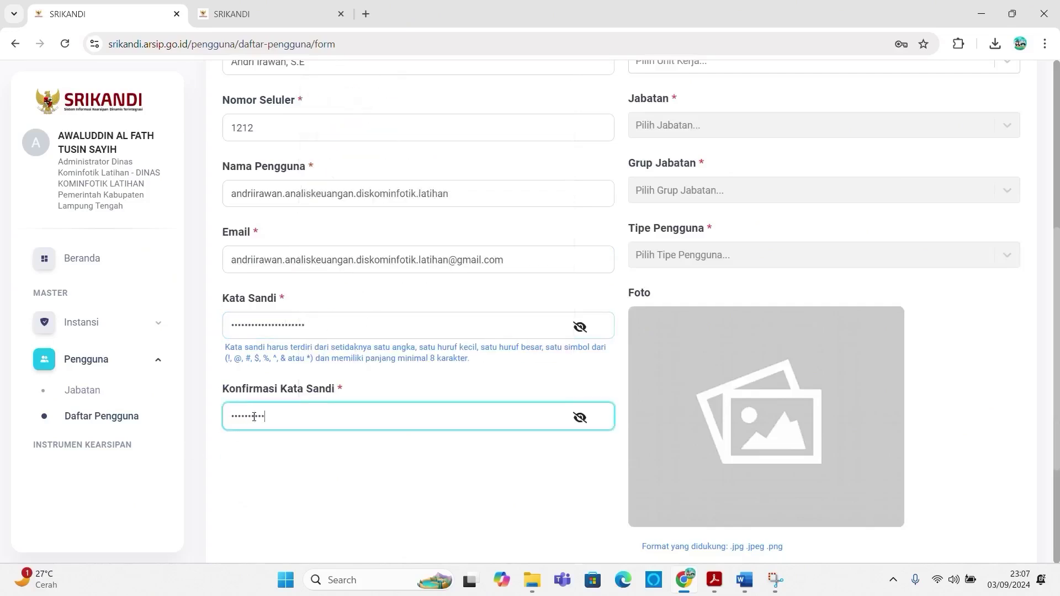
{"action": "type", "text": "••••••••••"}
{"action": "scroll", "coordinate": [674, 263], "scroll_direction": "up", "scroll_amount": 4}
{"action": "left_click", "coordinate": [682, 272]}
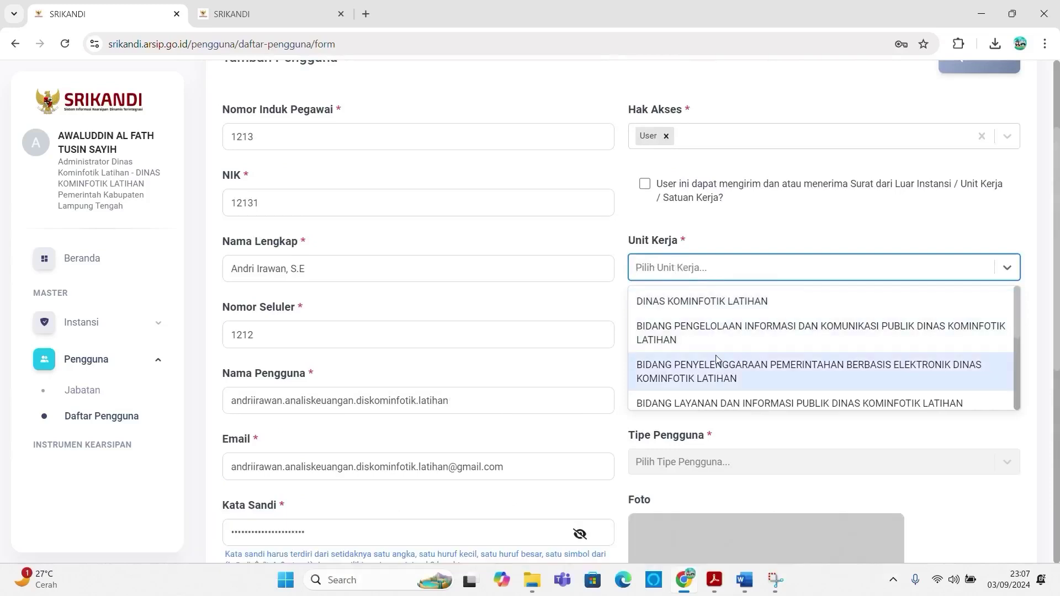
Step: Set the work unit to SEKRETARIAT and the position to Analis Keuangan
{"action": "scroll", "coordinate": [718, 361], "scroll_direction": "down", "scroll_amount": 1}
{"action": "scroll", "coordinate": [713, 367], "scroll_direction": "down", "scroll_amount": 2}
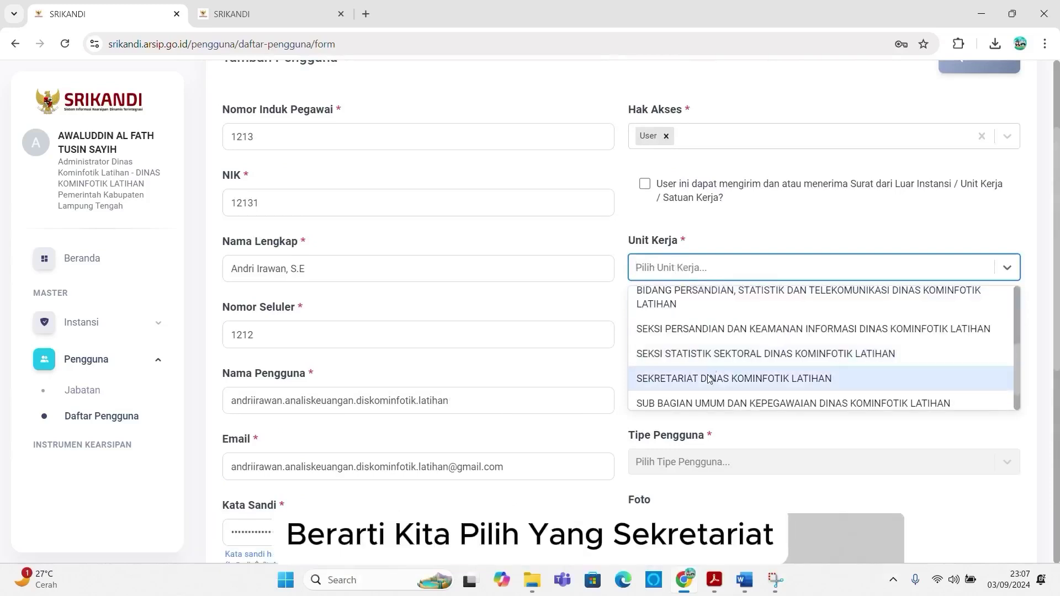
{"action": "left_click", "coordinate": [707, 376]}
{"action": "left_click", "coordinate": [729, 336]}
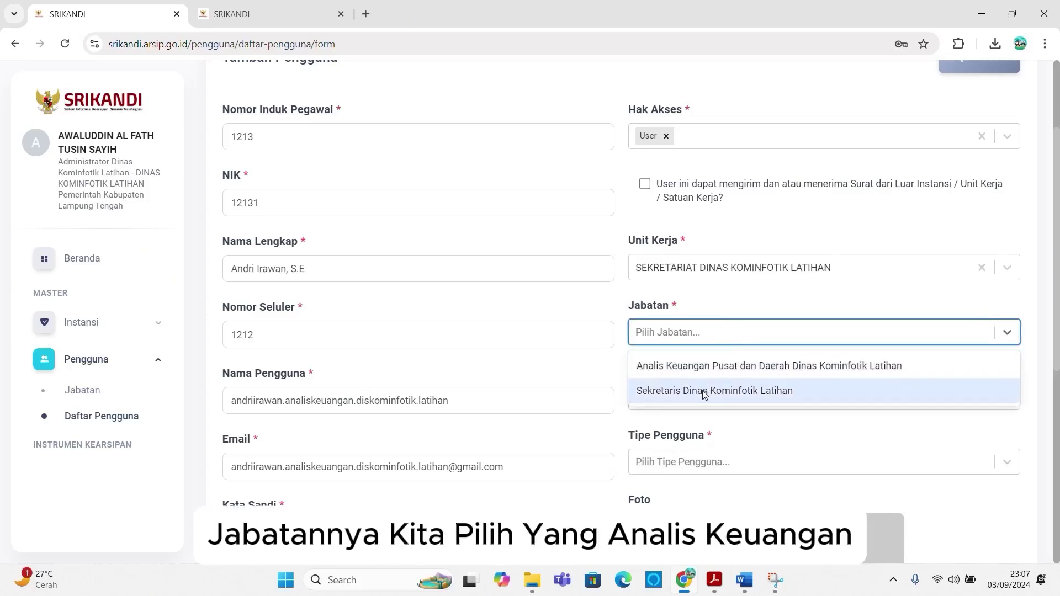
{"action": "left_click", "coordinate": [713, 367]}
Step: Set the position group to Fungsional Umum and the user type to Pegawai Negeri Sipil
{"action": "left_click", "coordinate": [698, 400]}
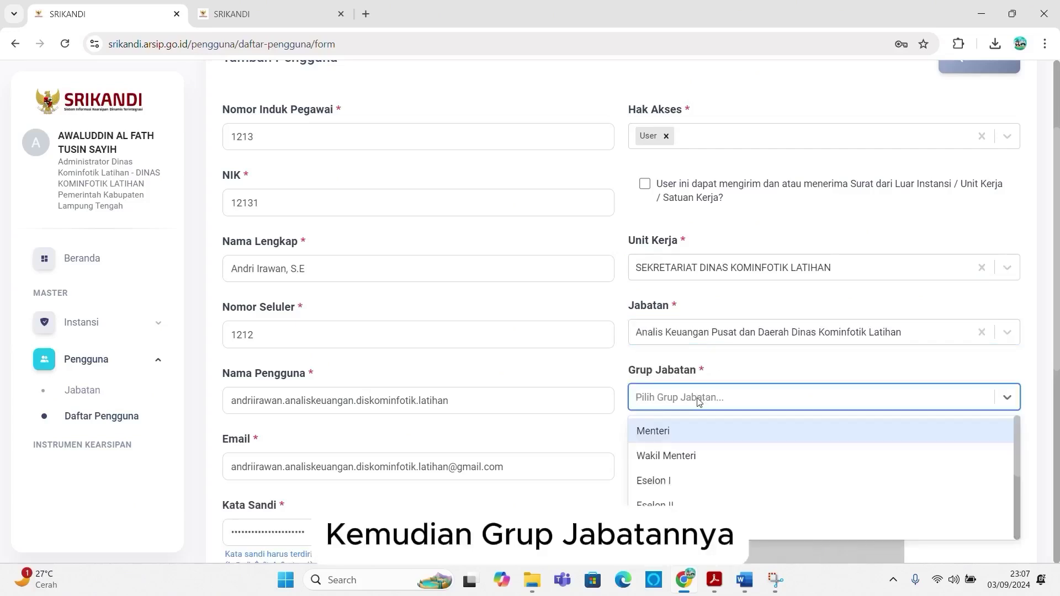
{"action": "scroll", "coordinate": [701, 464], "scroll_direction": "down", "scroll_amount": 2}
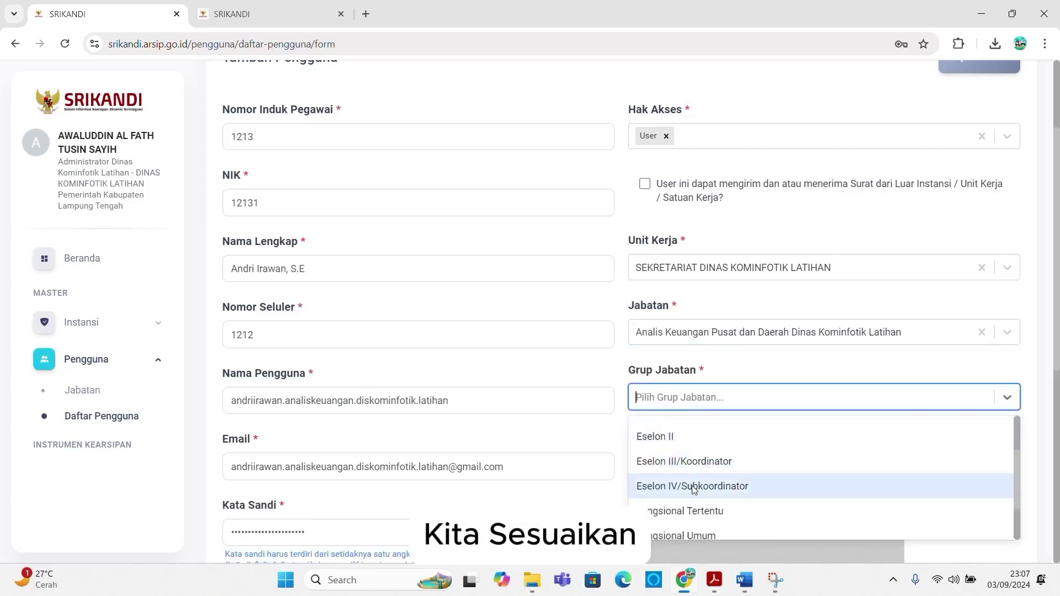
{"action": "scroll", "coordinate": [695, 497], "scroll_direction": "down", "scroll_amount": 1}
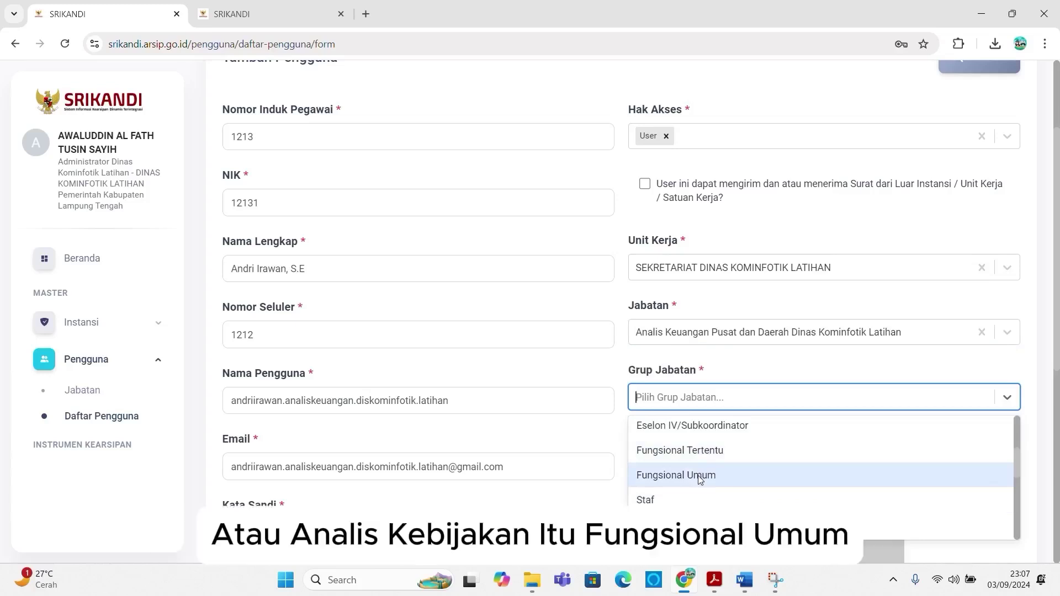
{"action": "left_click", "coordinate": [699, 476]}
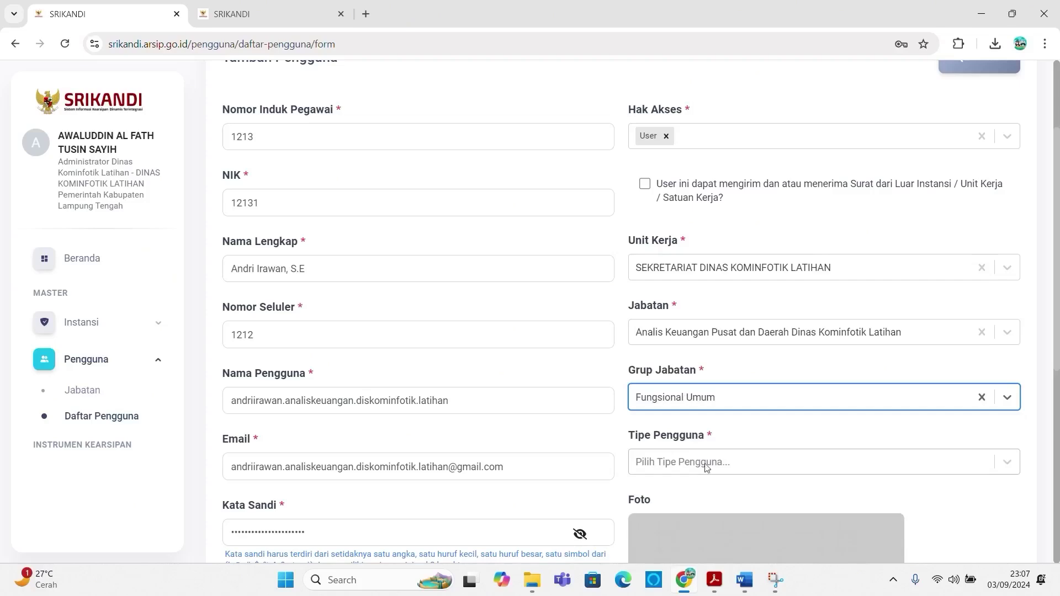
{"action": "left_click", "coordinate": [707, 467]}
{"action": "scroll", "coordinate": [706, 470], "scroll_direction": "down", "scroll_amount": 4}
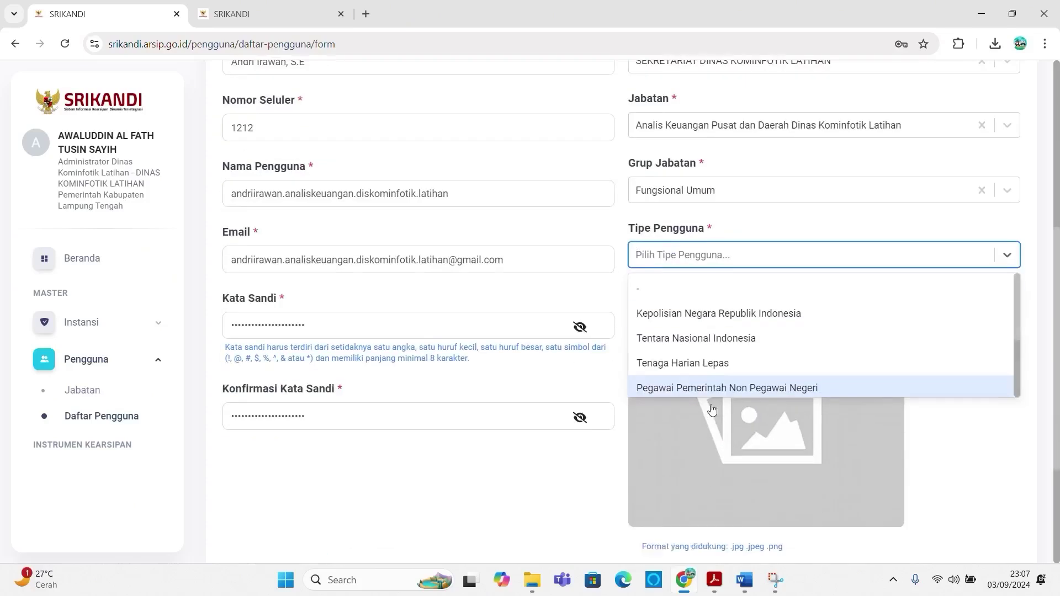
{"action": "scroll", "coordinate": [715, 365], "scroll_direction": "down", "scroll_amount": 2}
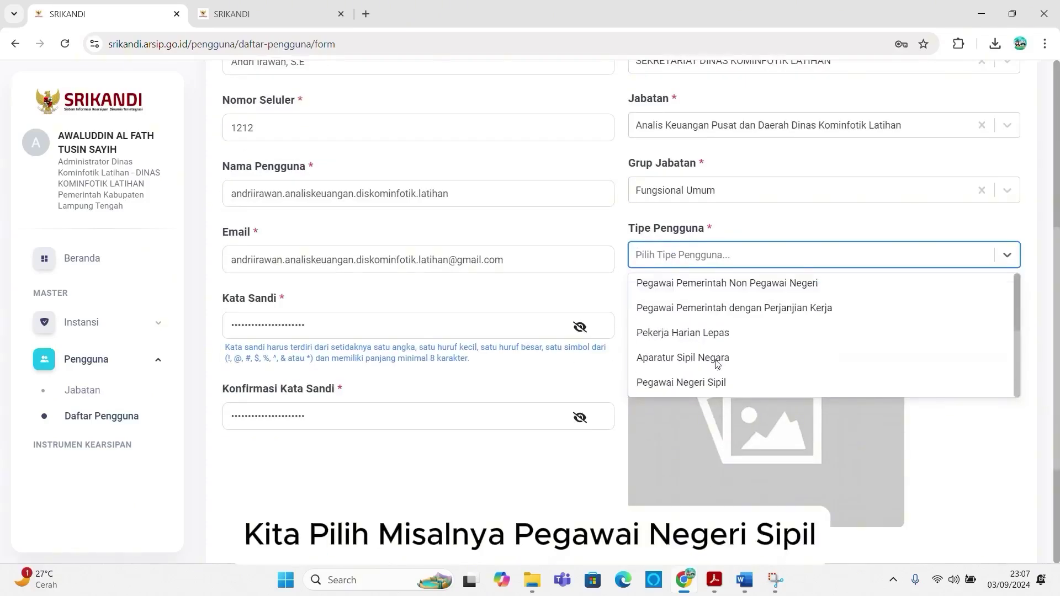
{"action": "left_click", "coordinate": [690, 385]}
{"action": "scroll", "coordinate": [690, 386], "scroll_direction": "down", "scroll_amount": 3}
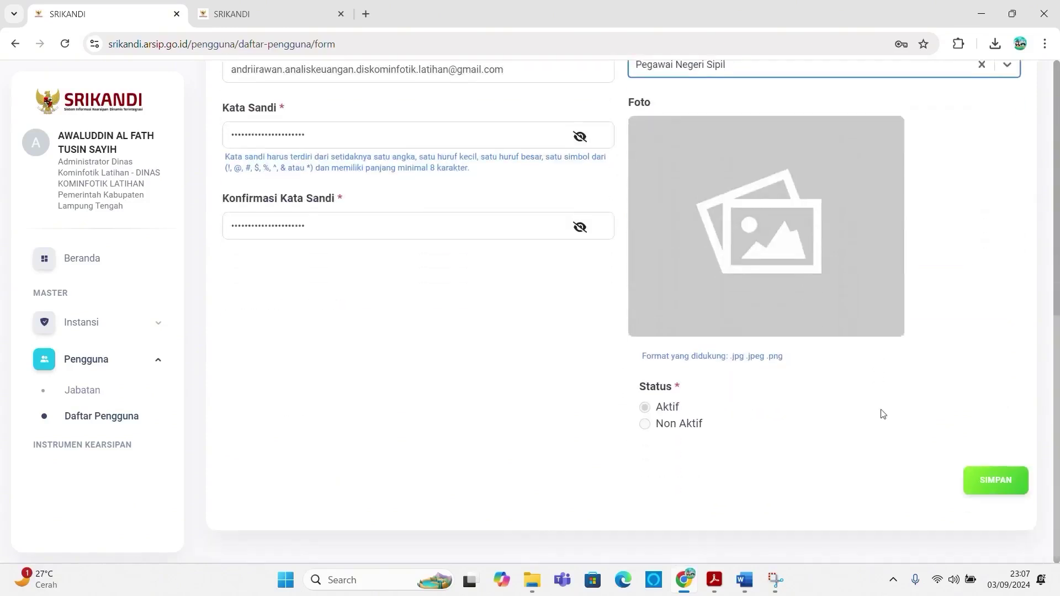
Step: Save the user, glance at the position chart tab, then return to see the Berhasil confirmation
{"action": "left_click", "coordinate": [972, 483]}
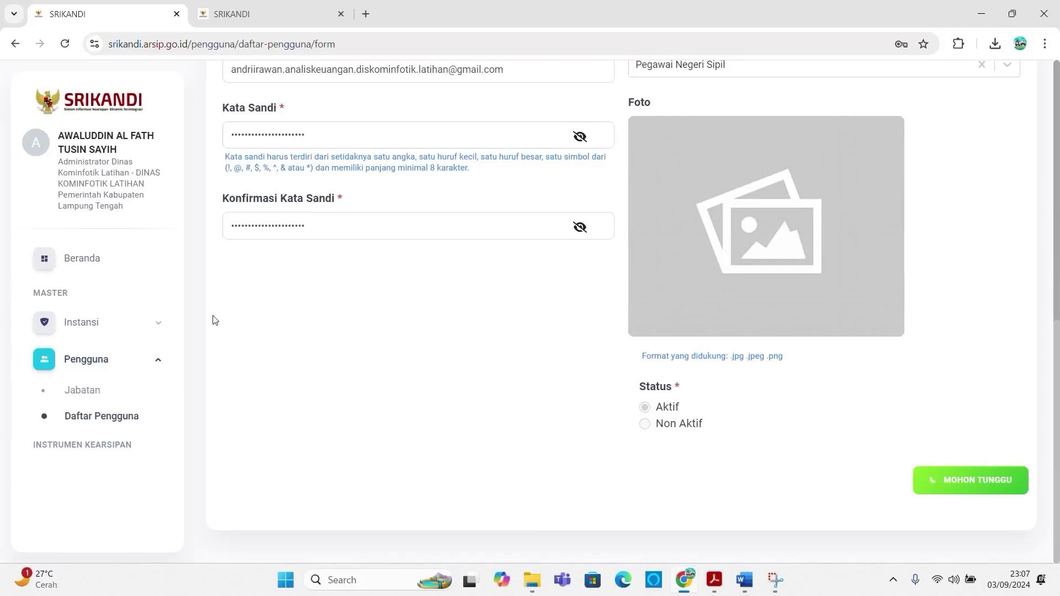
{"action": "scroll", "coordinate": [300, 329], "scroll_direction": "up", "scroll_amount": 1}
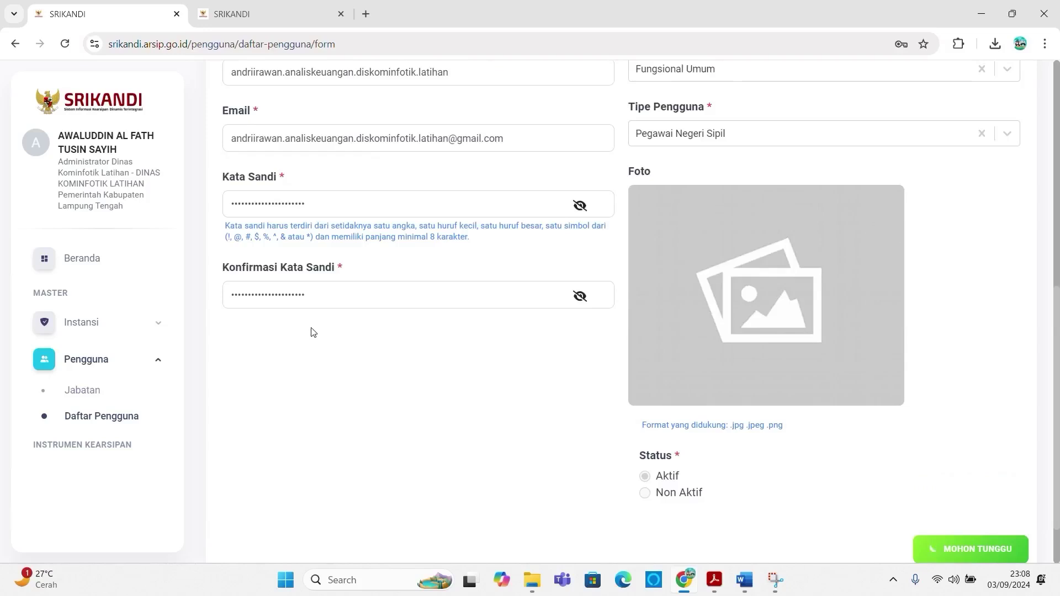
{"action": "left_click", "coordinate": [285, 13]}
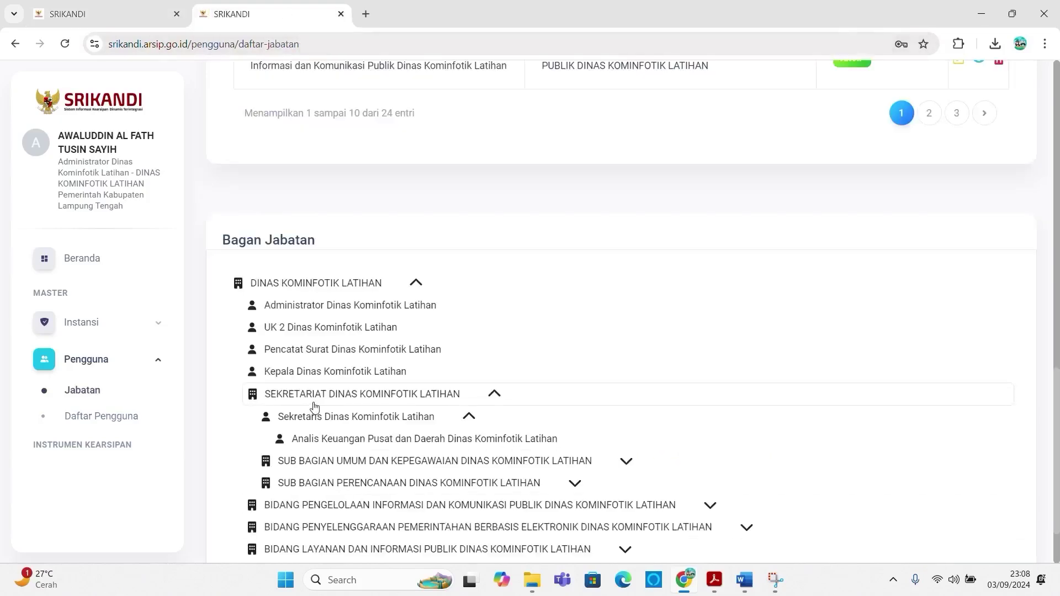
{"action": "left_click", "coordinate": [105, 14]}
{"action": "left_click", "coordinate": [970, 549]}
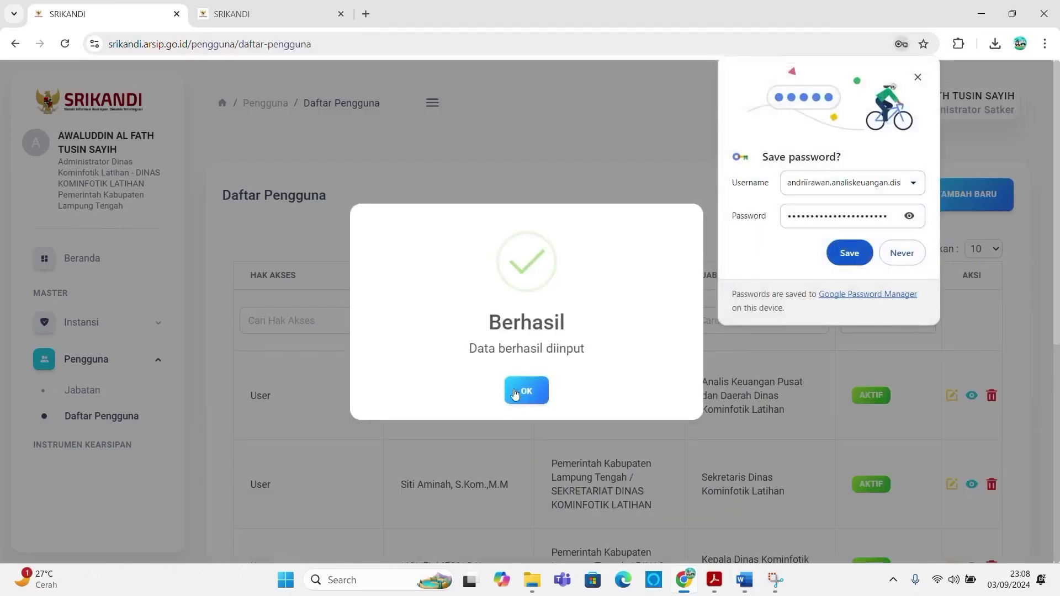
Step: Dismiss the success and save-password popups, review the six-user list, then switch to the position chart
{"action": "left_click", "coordinate": [515, 394]}
{"action": "left_click", "coordinate": [918, 78]}
{"action": "scroll", "coordinate": [538, 354], "scroll_direction": "down", "scroll_amount": 4}
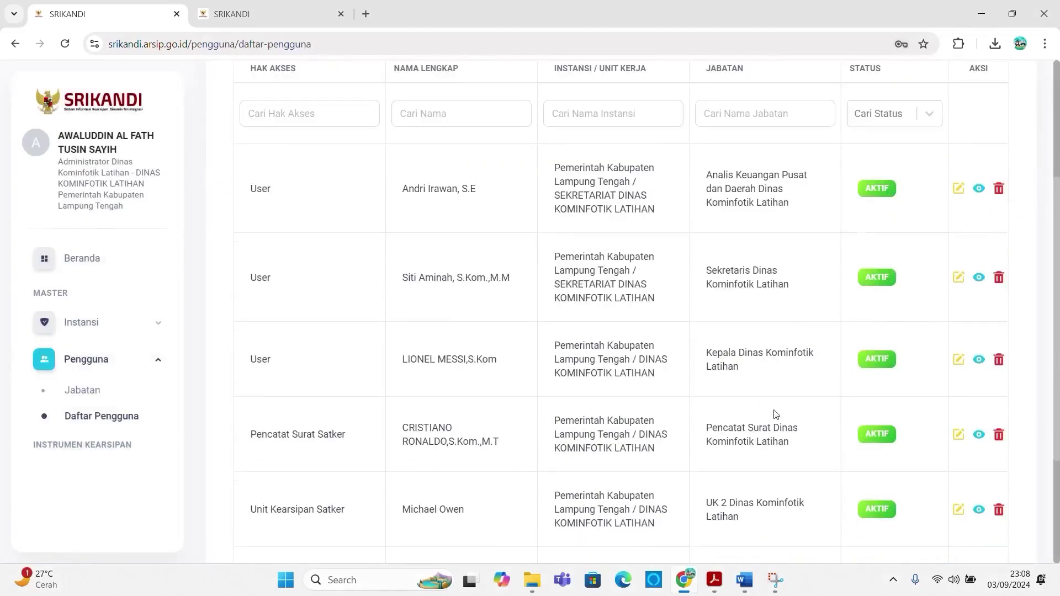
{"action": "scroll", "coordinate": [793, 477], "scroll_direction": "down", "scroll_amount": 3}
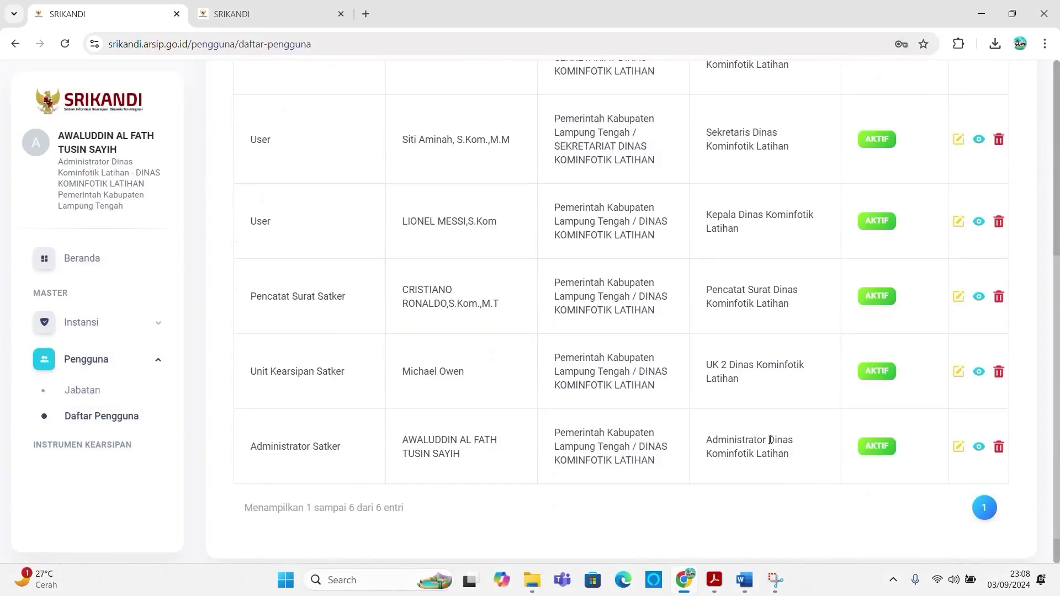
{"action": "scroll", "coordinate": [775, 443], "scroll_direction": "up", "scroll_amount": 6}
{"action": "scroll", "coordinate": [752, 415], "scroll_direction": "down", "scroll_amount": 3}
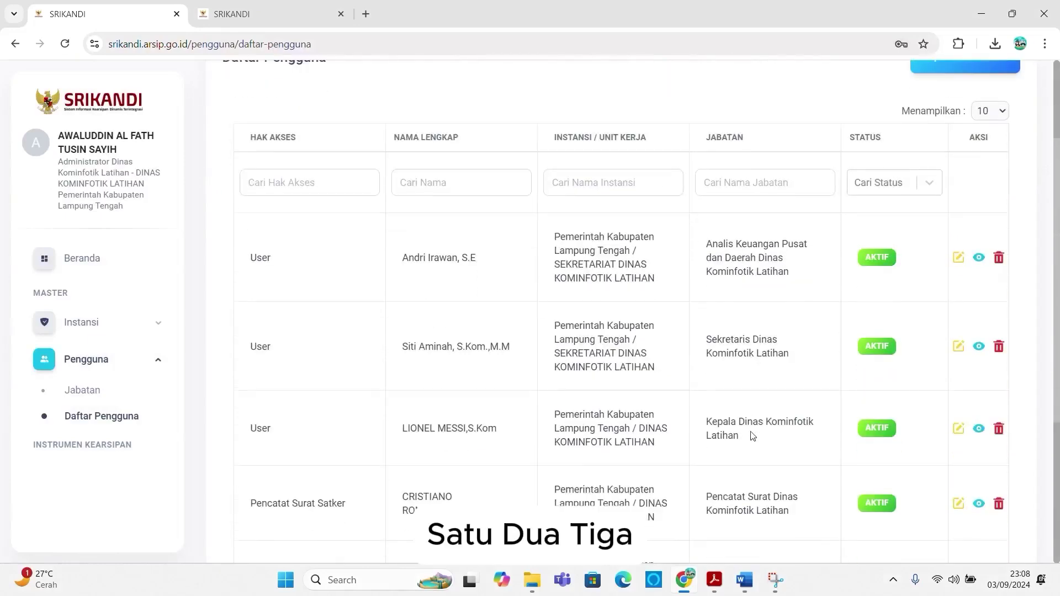
{"action": "scroll", "coordinate": [749, 480], "scroll_direction": "down", "scroll_amount": 3}
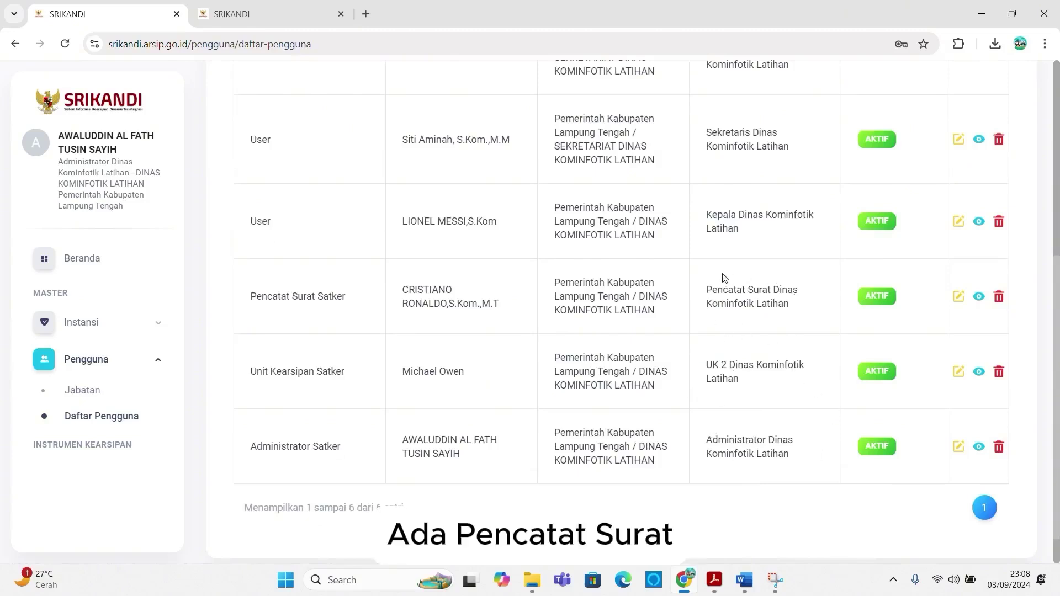
{"action": "scroll", "coordinate": [725, 278], "scroll_direction": "up", "scroll_amount": 2}
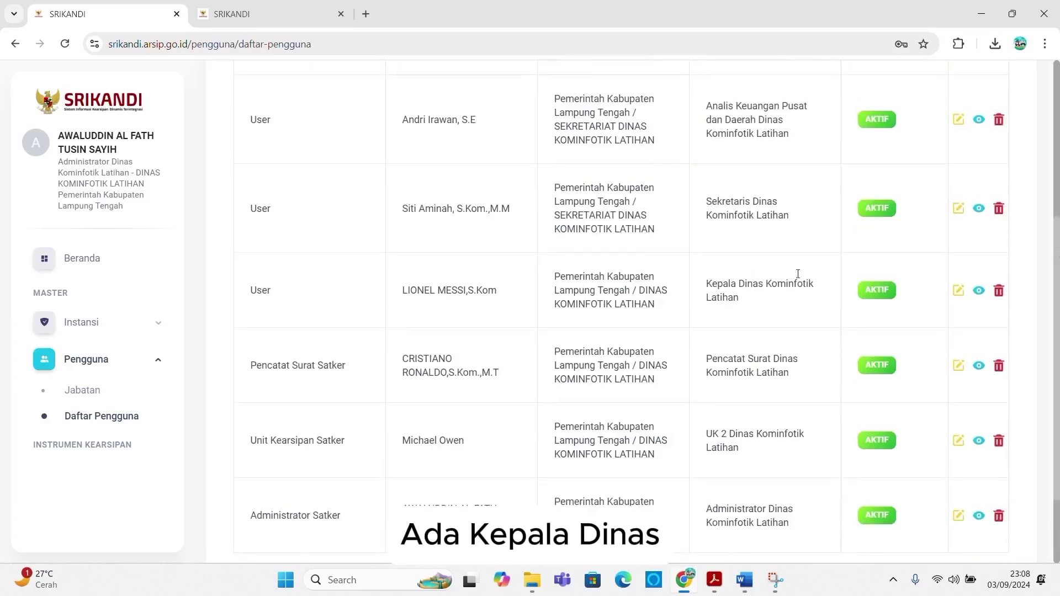
{"action": "scroll", "coordinate": [753, 257], "scroll_direction": "up", "scroll_amount": 2}
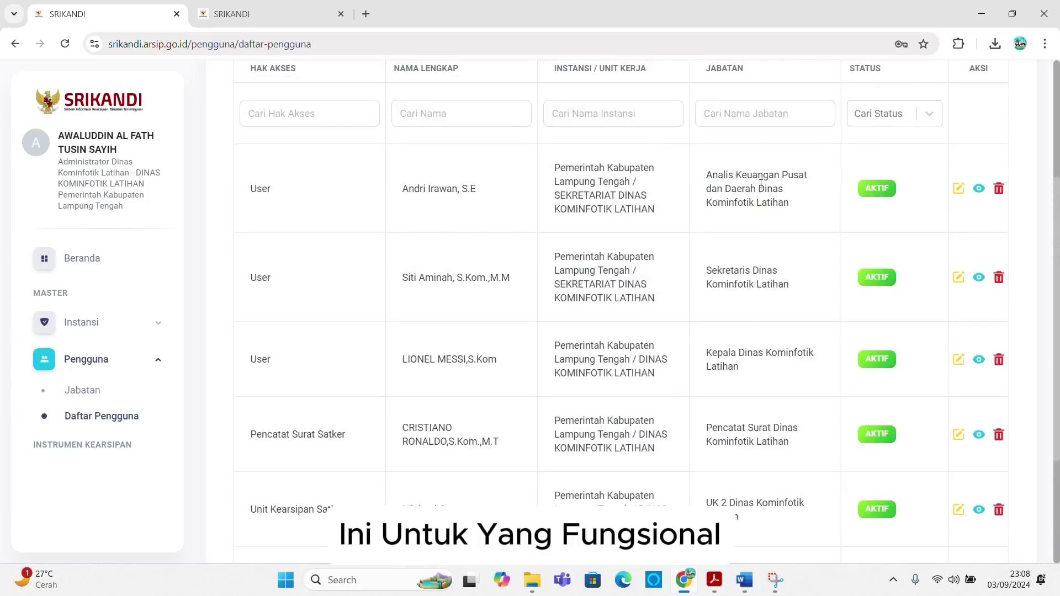
{"action": "left_click", "coordinate": [286, 9]}
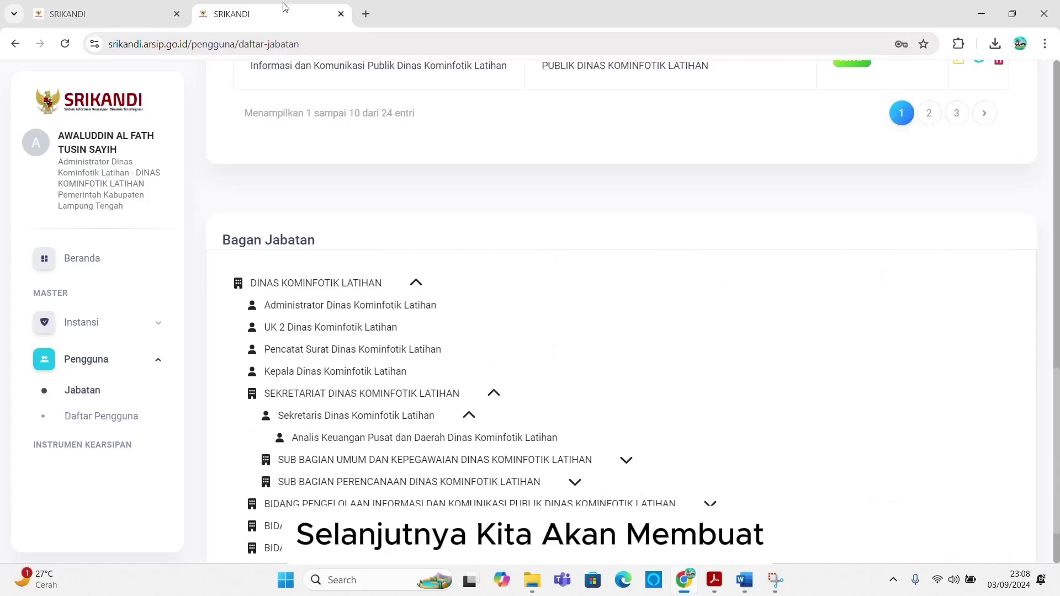
Step: Collapse Sekretaris Dinas, expand SUB BAGIAN UMUM DAN KEPEGAWAIAN, then return to the user list
{"action": "left_click", "coordinate": [469, 416]}
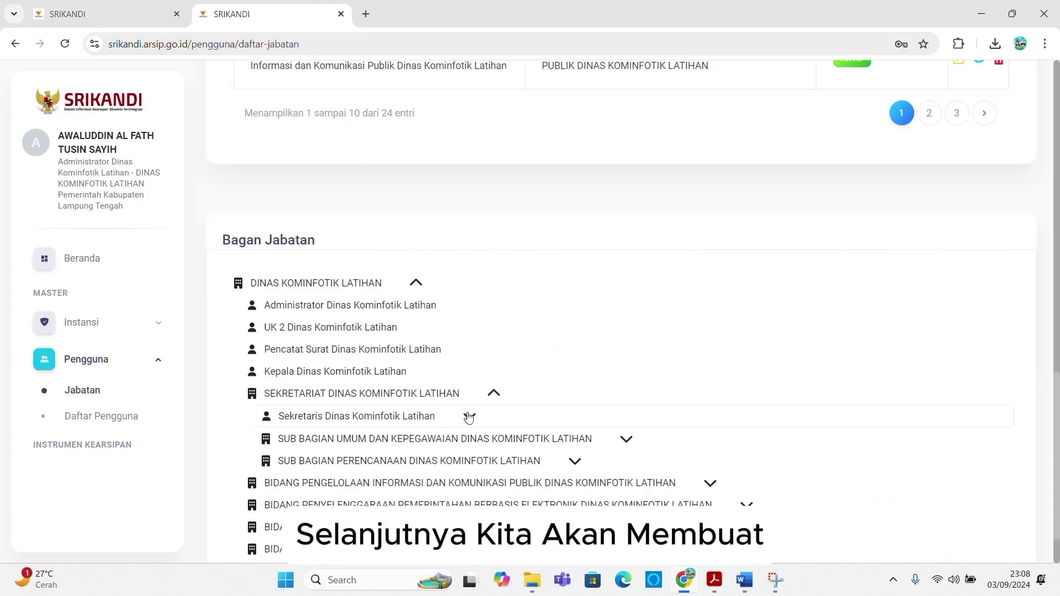
{"action": "left_click", "coordinate": [626, 439]}
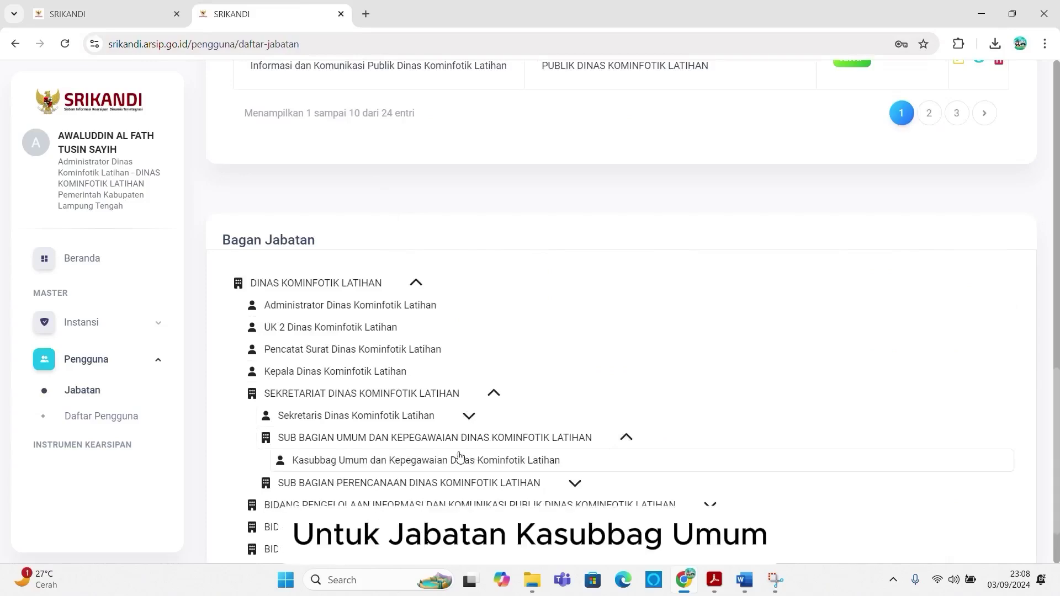
{"action": "left_click", "coordinate": [95, 13]}
{"action": "scroll", "coordinate": [930, 199], "scroll_direction": "up", "scroll_amount": 3}
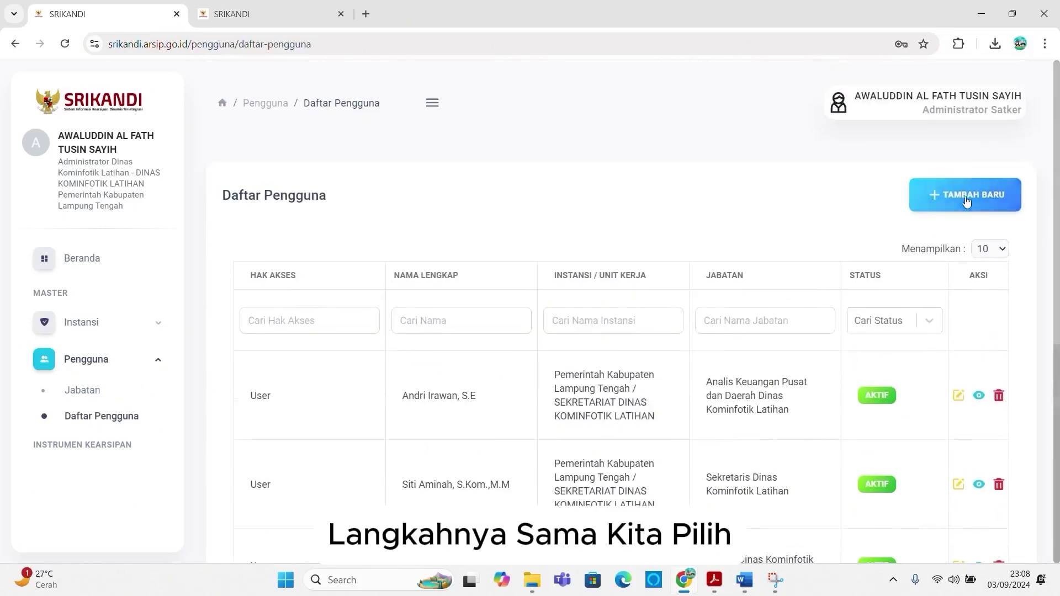
Step: Start another new user with User access, NIP 1213 and NIK 12313
{"action": "left_click", "coordinate": [932, 199]}
{"action": "left_click", "coordinate": [699, 275]}
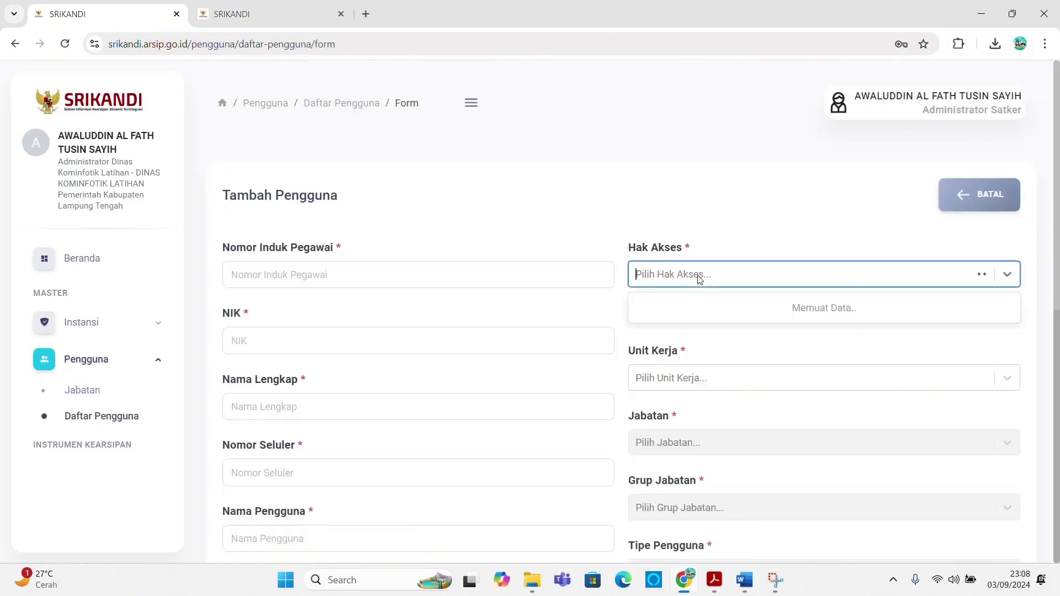
{"action": "left_click", "coordinate": [661, 404]}
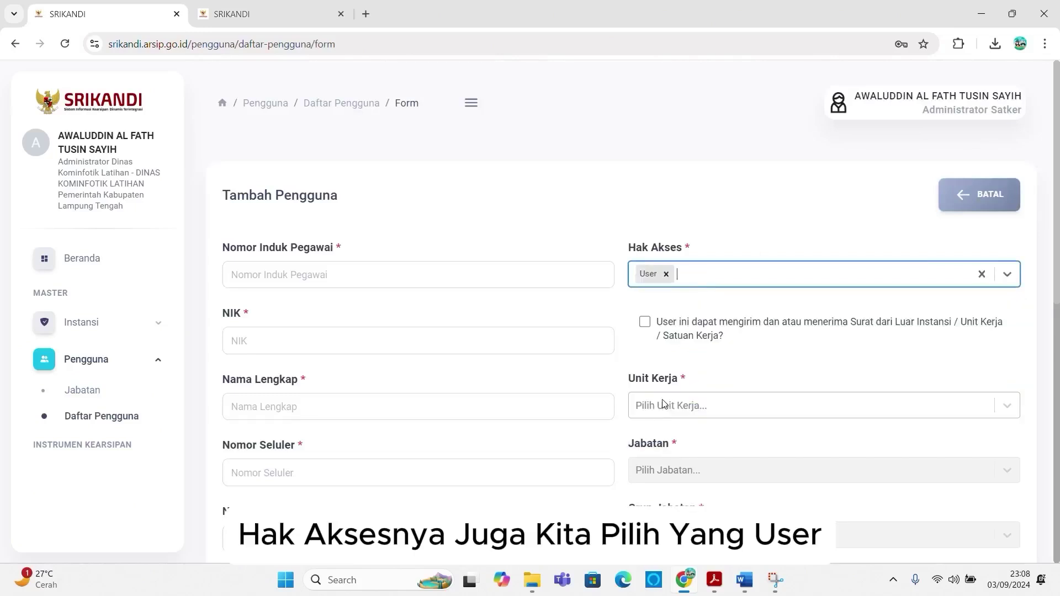
{"action": "left_click", "coordinate": [346, 275]}
{"action": "type", "text": "1213"}
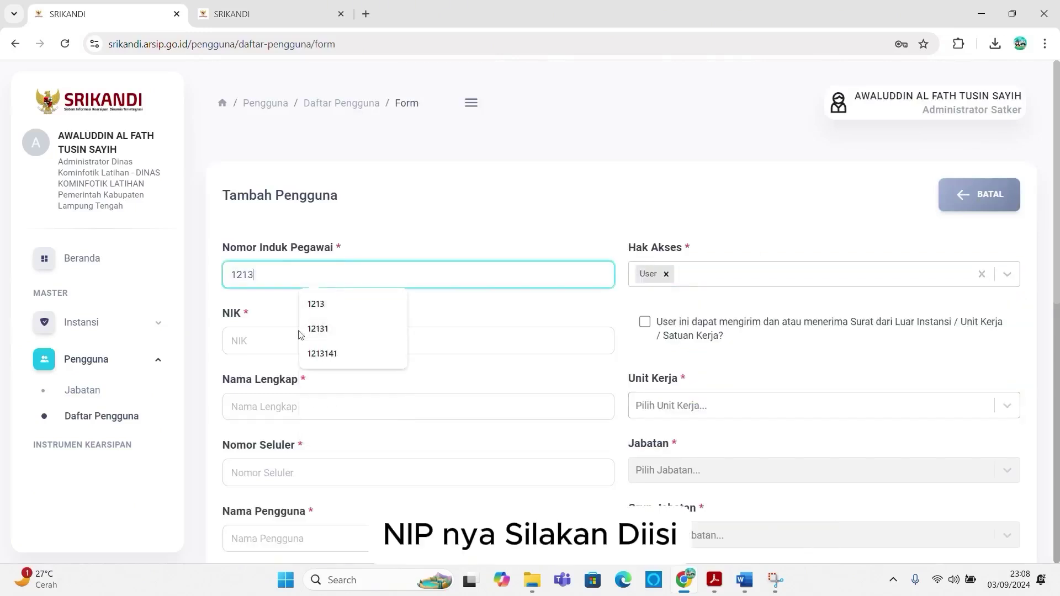
{"action": "left_click", "coordinate": [264, 339]}
{"action": "type", "text": "12313"}
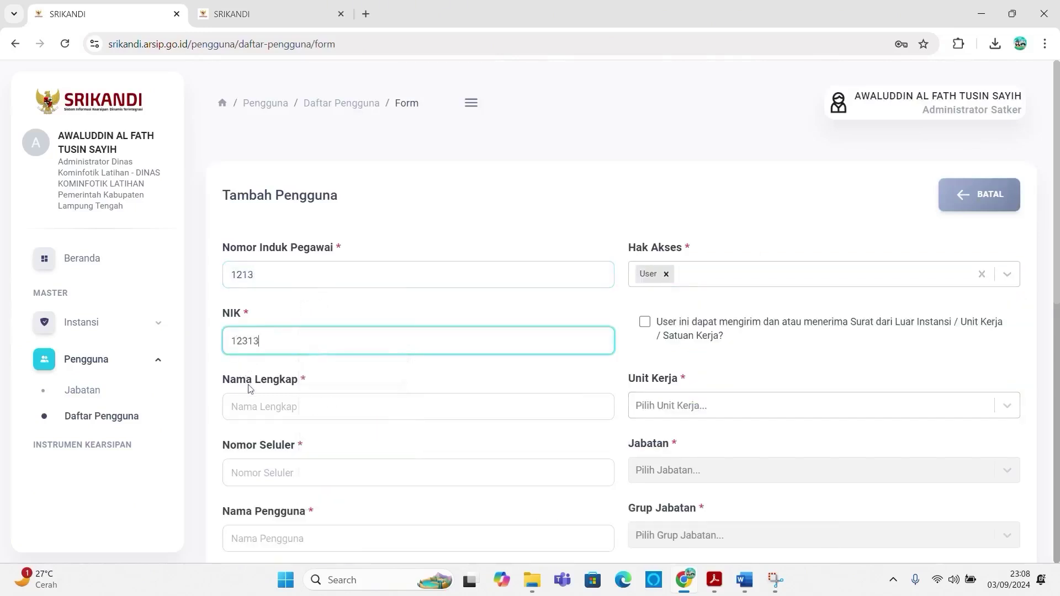
Step: Pick the employee's full name from the suggestions and enter mobile number 1213
{"action": "left_click", "coordinate": [262, 408]}
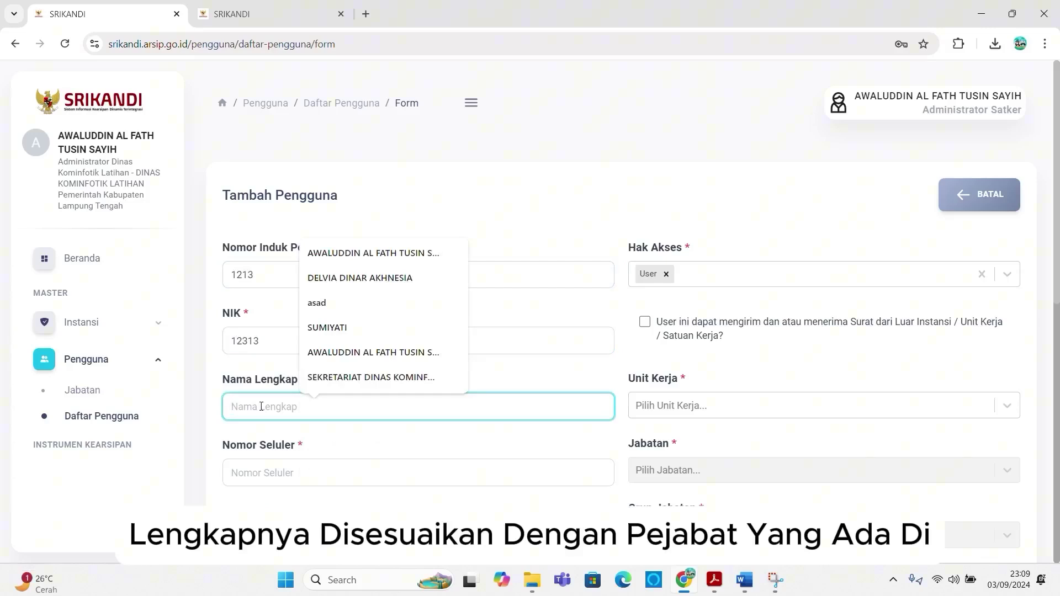
{"action": "type", "text": "as"}
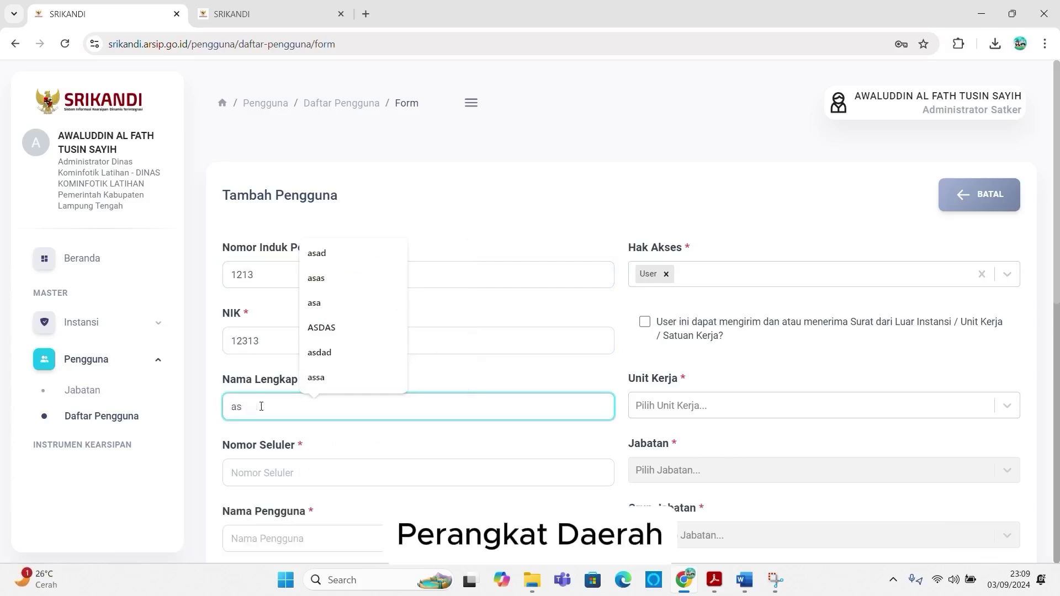
{"action": "key", "text": "BackSpace"}
{"action": "key", "text": "BackSpace"}
{"action": "type", "text": "A"}
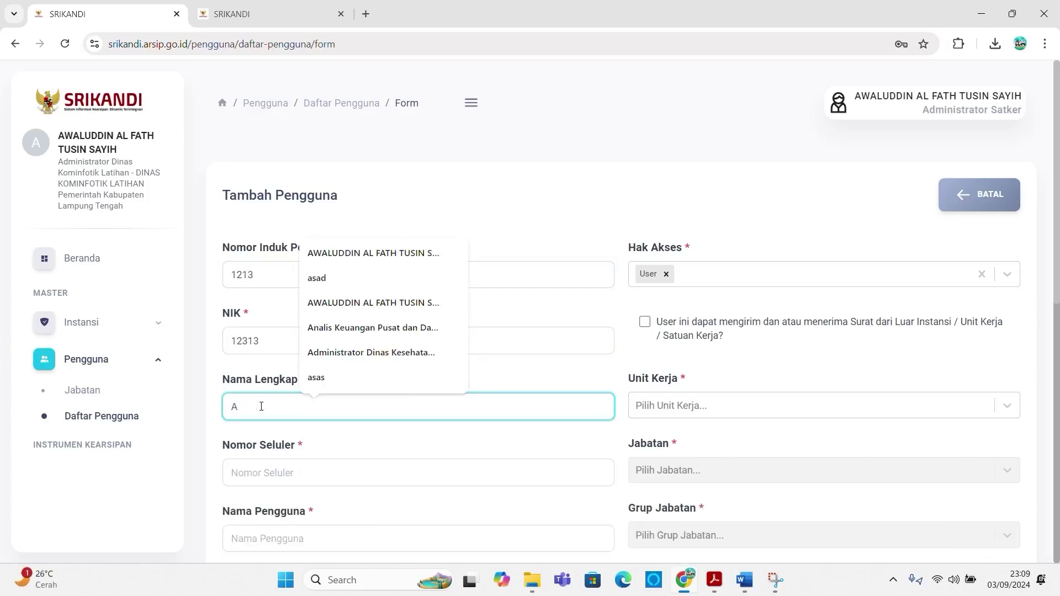
{"action": "type", "text": "chmad"}
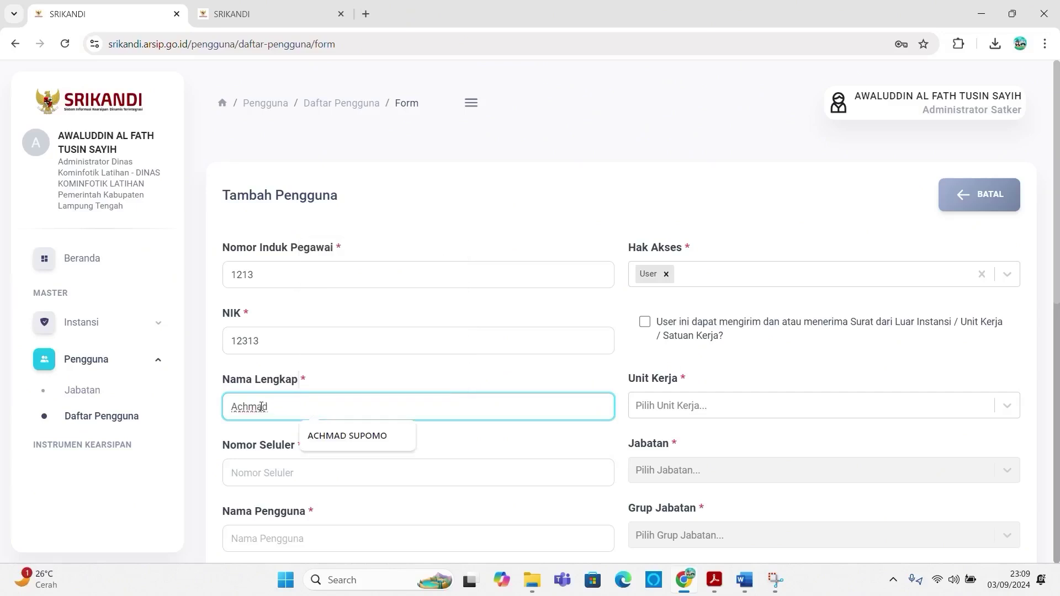
{"action": "key", "text": "Down"}
{"action": "key", "text": "Return"}
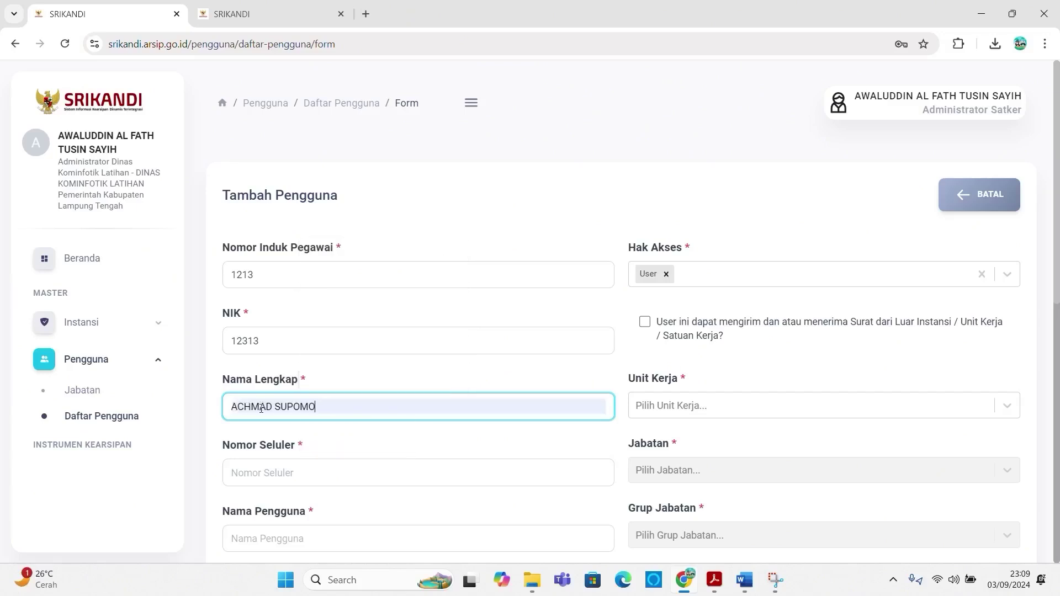
{"action": "left_click", "coordinate": [256, 470]}
{"action": "type", "text": "1213"}
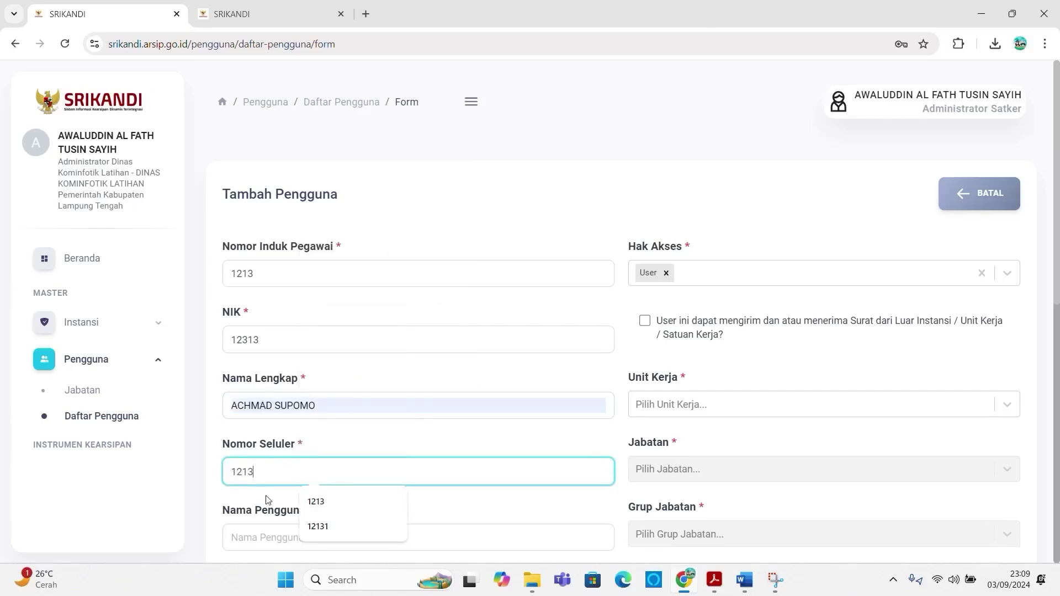
Step: Enter username kasubbag.up.diskominfotik.latihan, fixing a typo, and copy it
{"action": "scroll", "coordinate": [266, 500], "scroll_direction": "down", "scroll_amount": 1}
{"action": "left_click", "coordinate": [270, 469]}
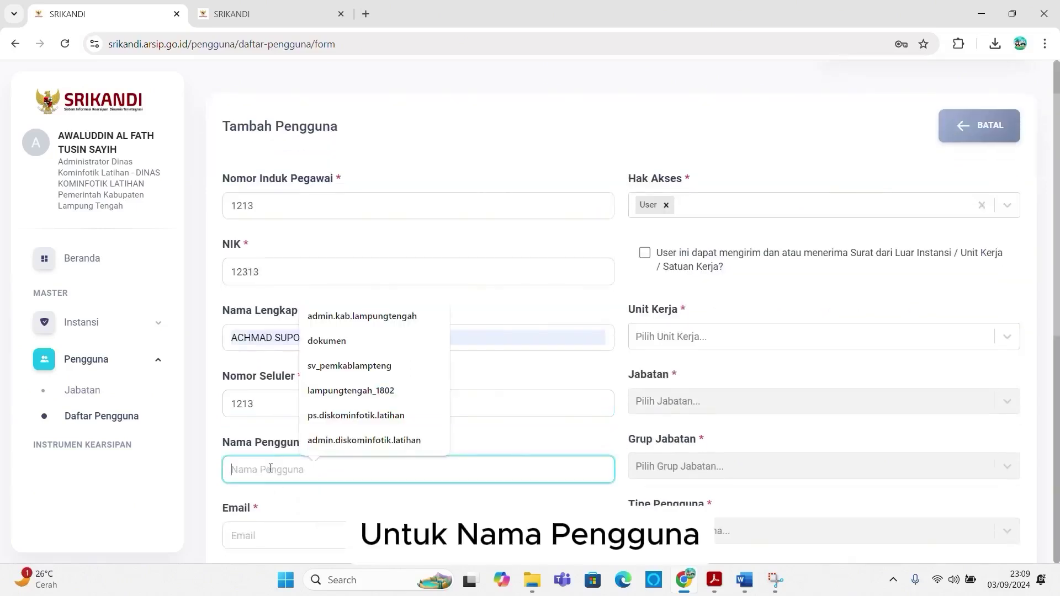
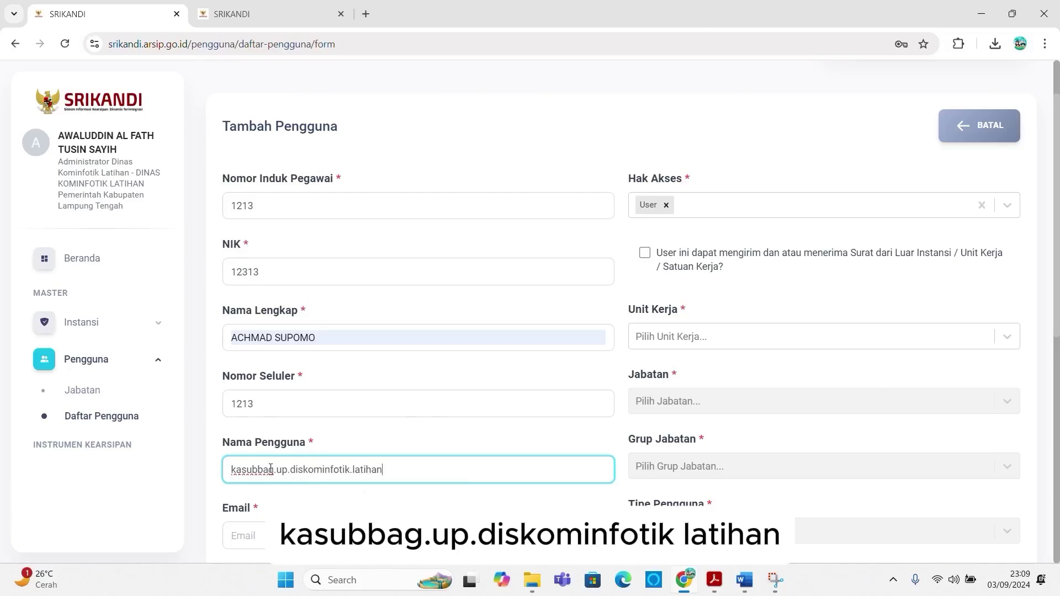
{"action": "scroll", "coordinate": [281, 441], "scroll_direction": "down", "scroll_amount": 2}
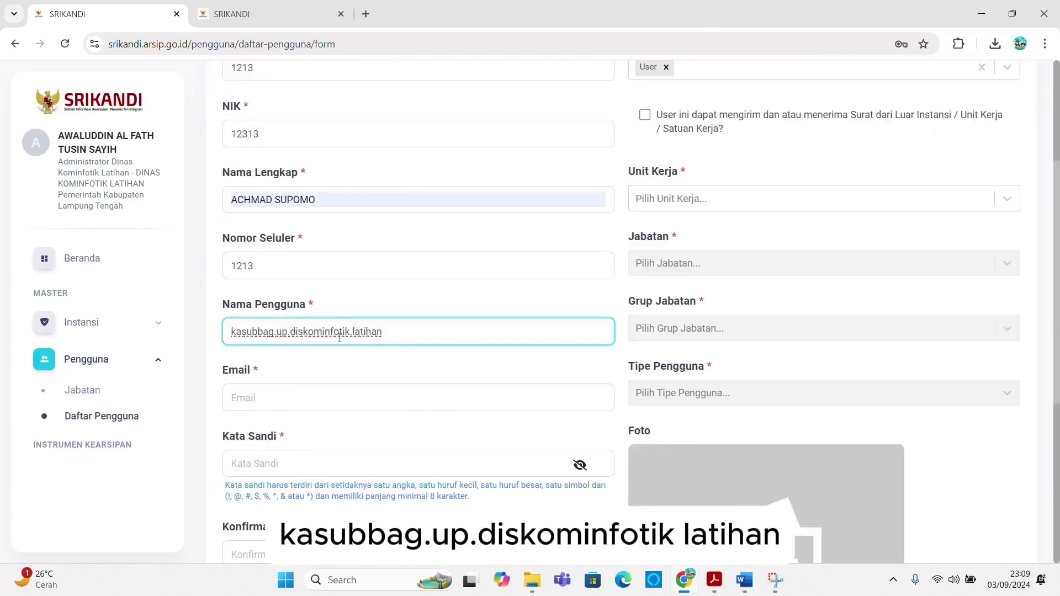
{"action": "key", "text": "ctrl+a"}
{"action": "key", "text": "ctrl+c"}
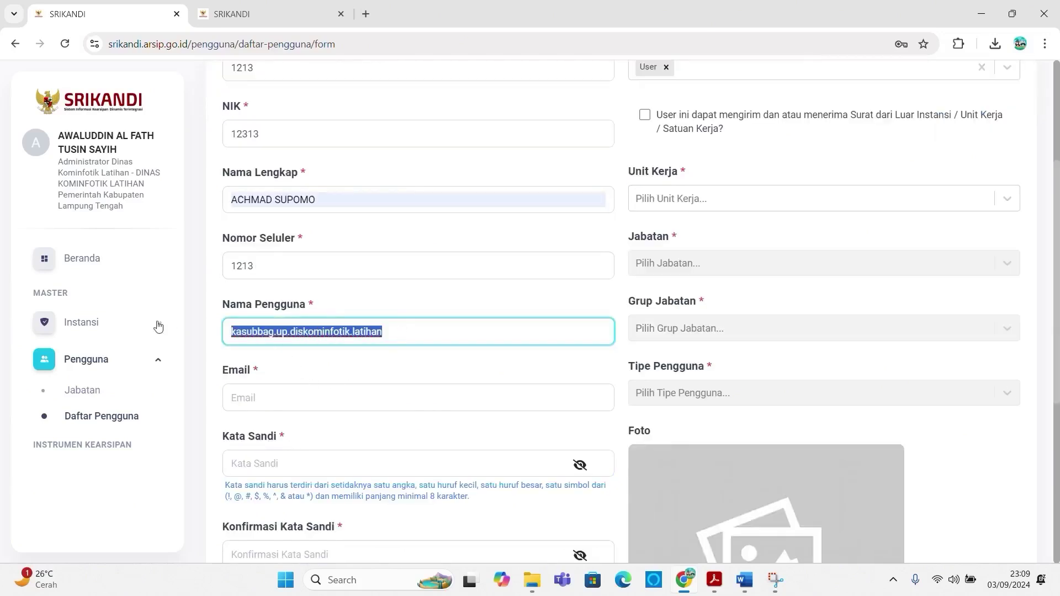
{"action": "left_click", "coordinate": [286, 395]}
{"action": "key", "text": "ctrl+v"}
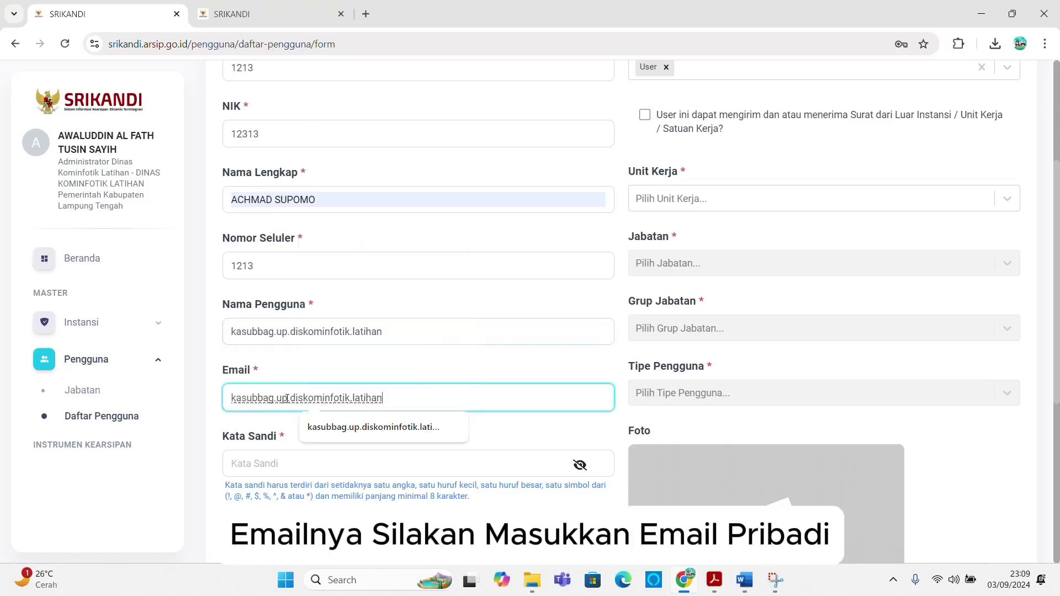
{"action": "type", "text": "@gmail"}
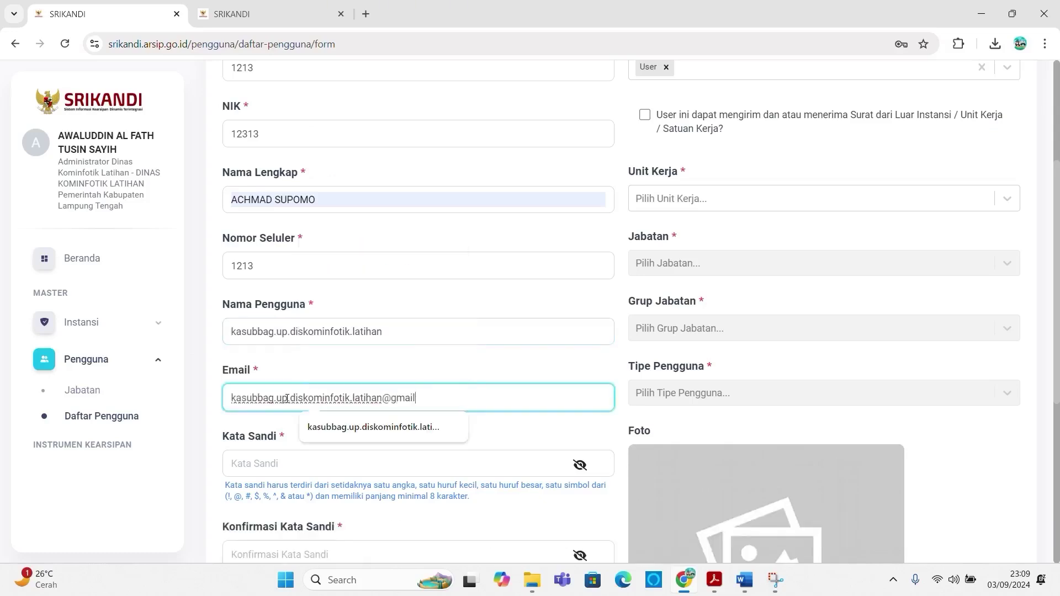
{"action": "type", "text": ".com"}
{"action": "key", "text": "Tab"}
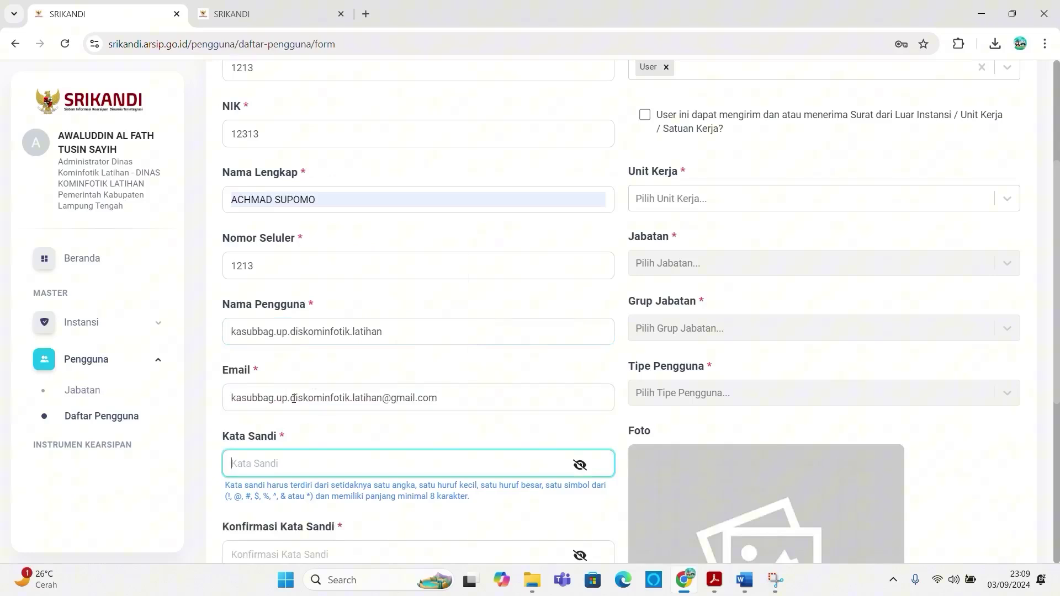
Step: Enter the account password and retype it in Konfirmasi Kata Sandi
{"action": "type", "text": "•••••••••"}
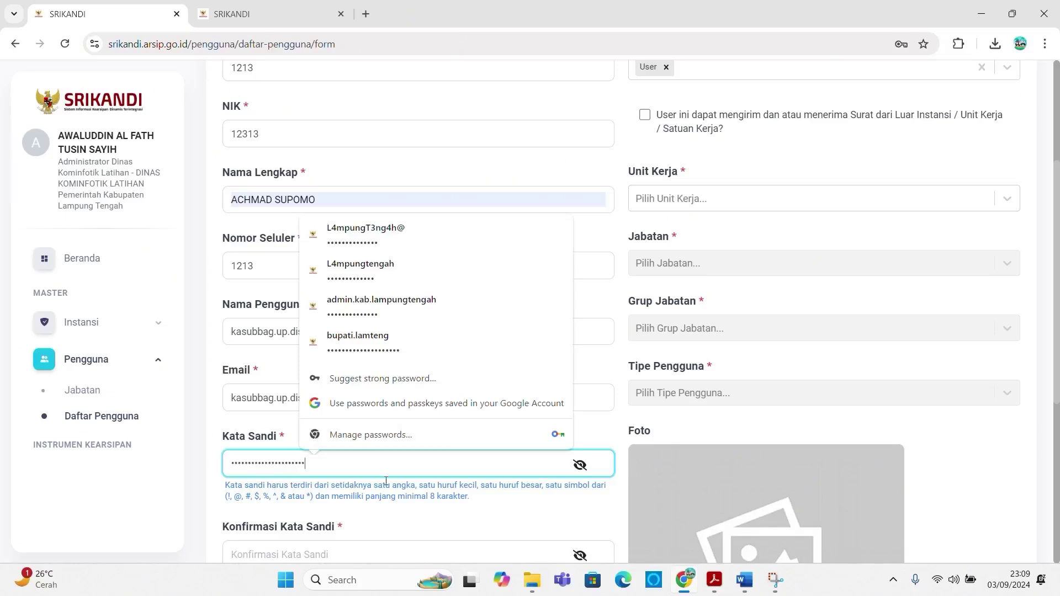
{"action": "left_click", "coordinate": [144, 477]}
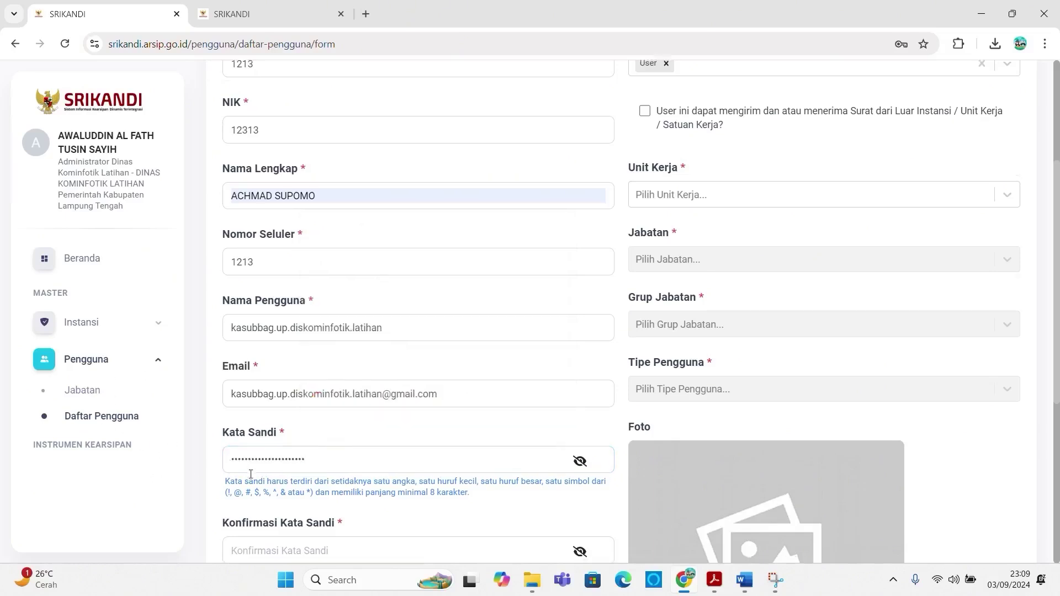
{"action": "scroll", "coordinate": [251, 475], "scroll_direction": "down", "scroll_amount": 2}
{"action": "left_click", "coordinate": [264, 414]}
{"action": "left_click", "coordinate": [249, 456]}
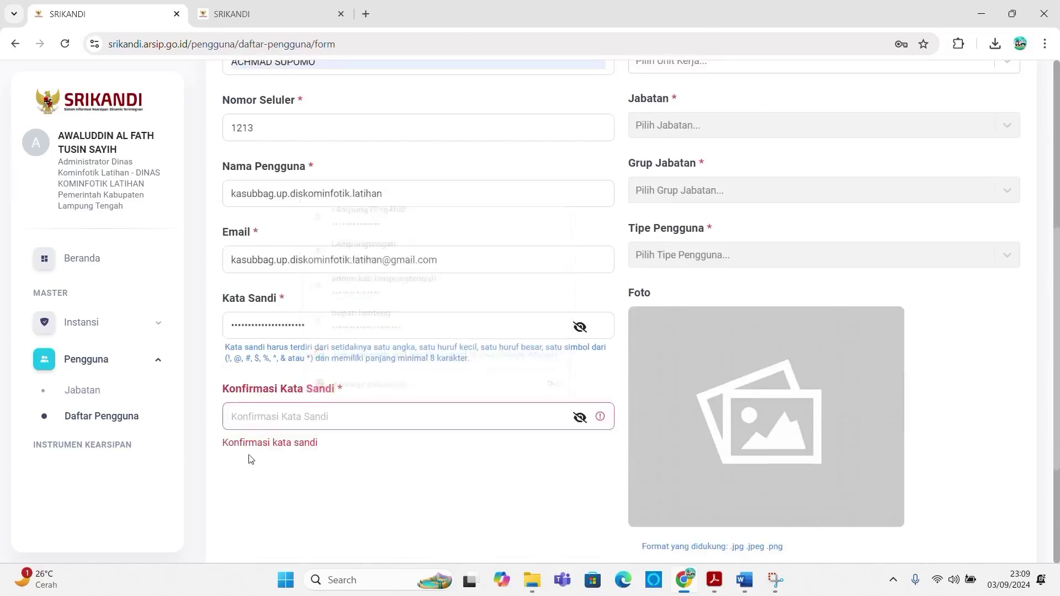
{"action": "left_click", "coordinate": [274, 415]}
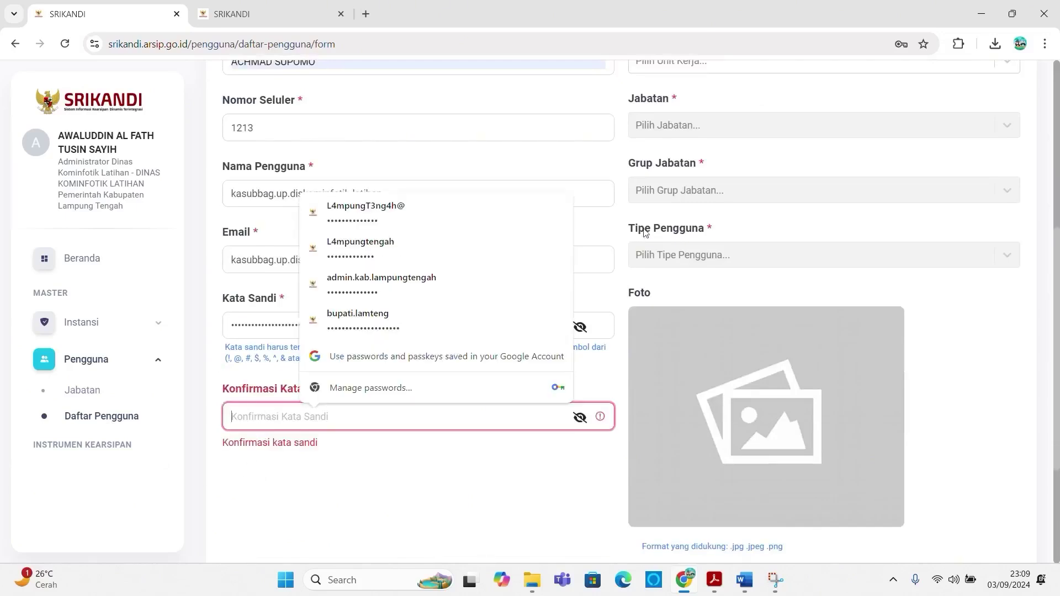
{"action": "scroll", "coordinate": [295, 470], "scroll_direction": "down", "scroll_amount": 2}
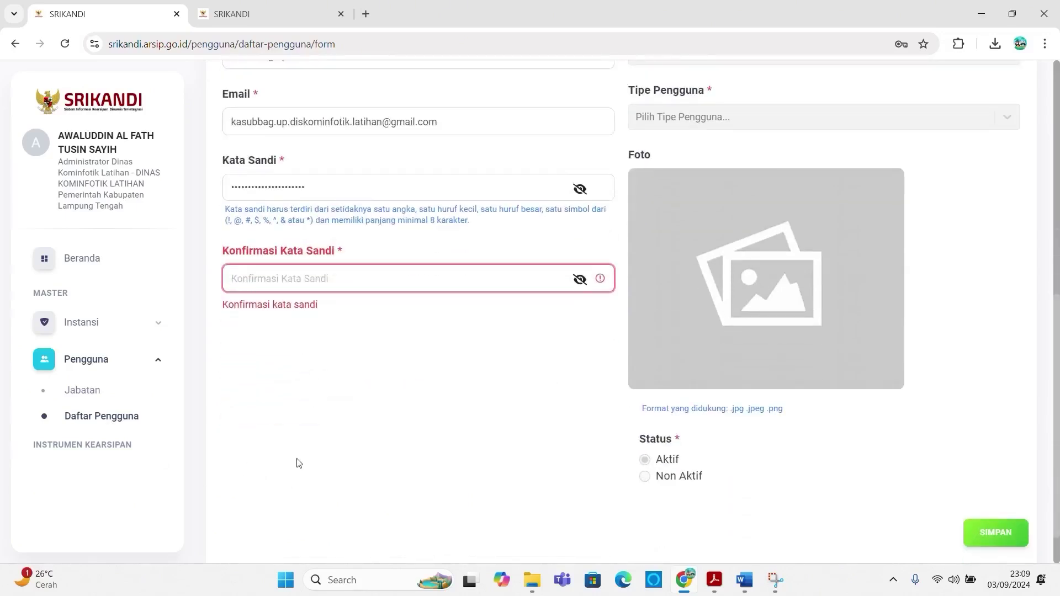
{"action": "type", "text": "**********"}
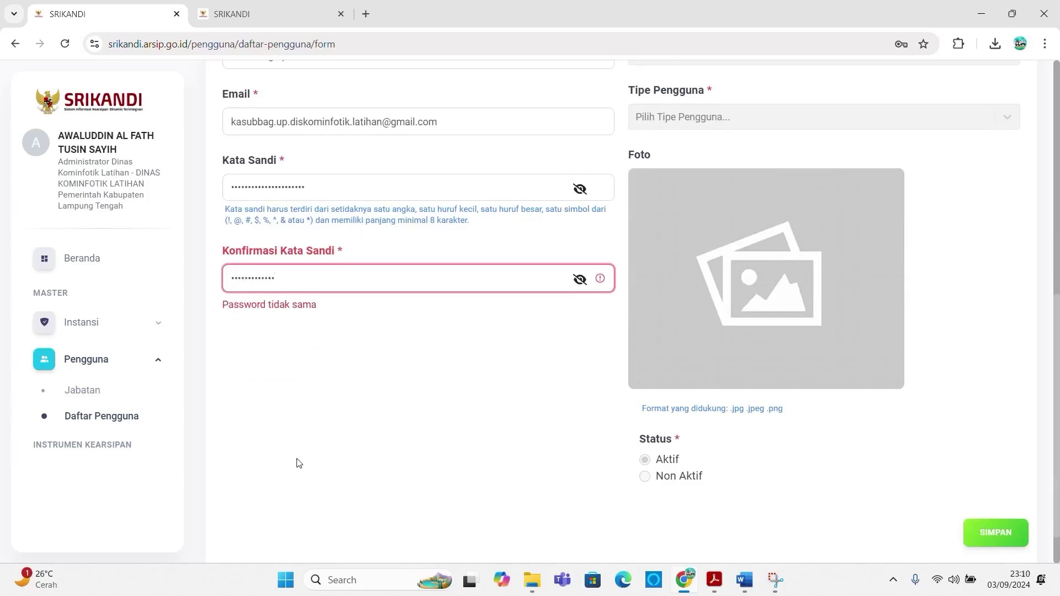
{"action": "type", "text": "***********"}
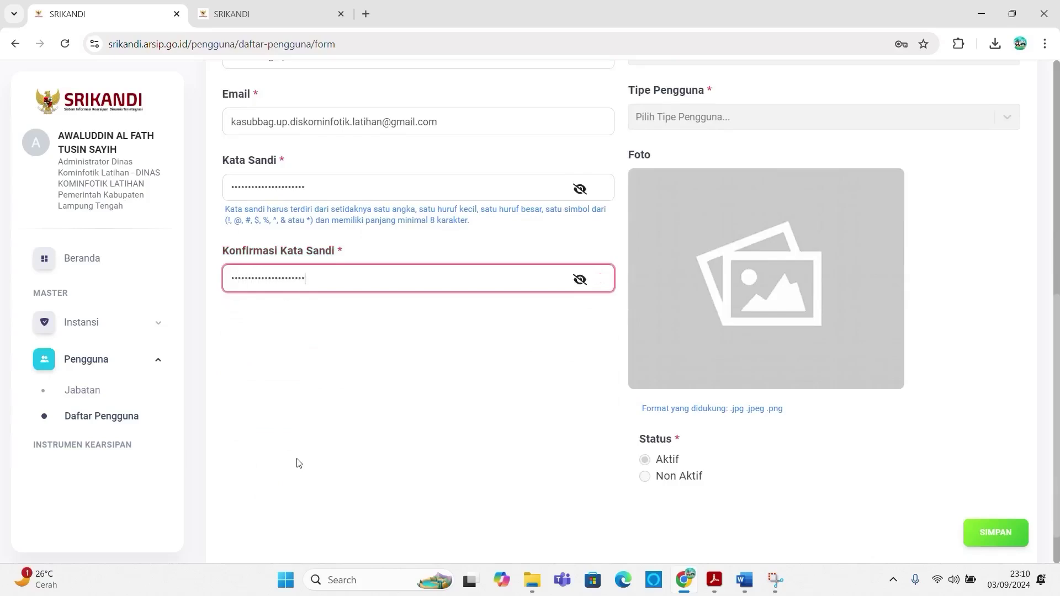
{"action": "scroll", "coordinate": [706, 276], "scroll_direction": "up", "scroll_amount": 6}
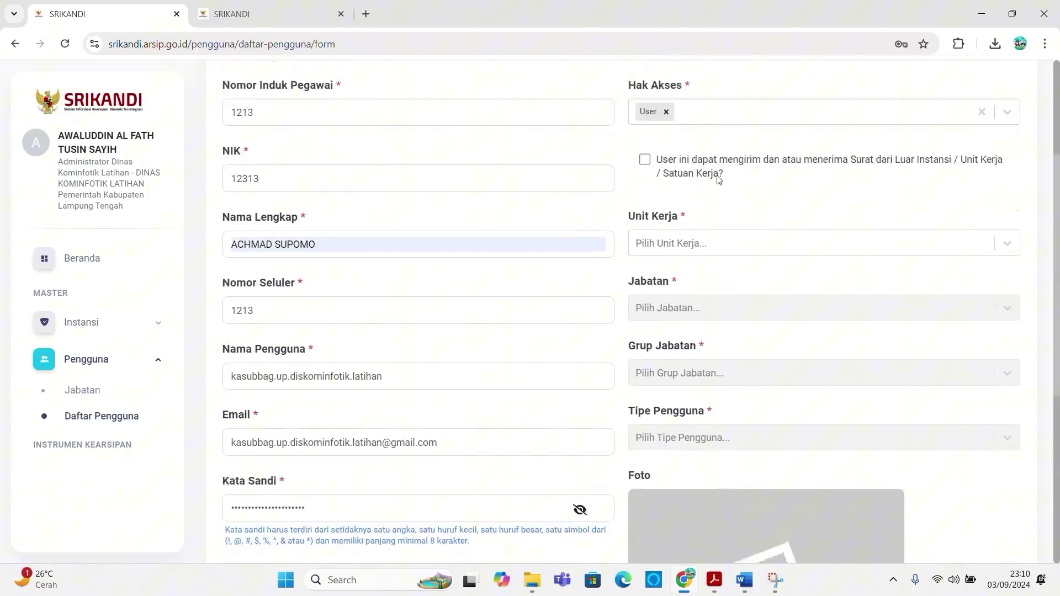
Step: Set work unit SUB BAGIAN UMUM DAN KEPEGAWAIAN and position Kasubbag Umum dan Kepegawaian
{"action": "left_click", "coordinate": [706, 271]}
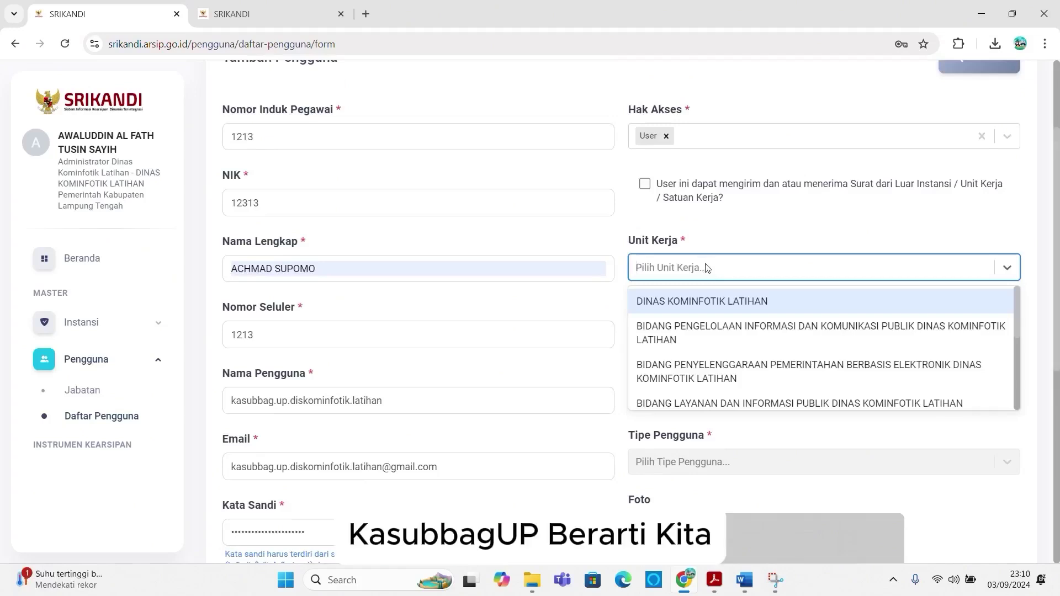
{"action": "scroll", "coordinate": [712, 333], "scroll_direction": "down", "scroll_amount": 1}
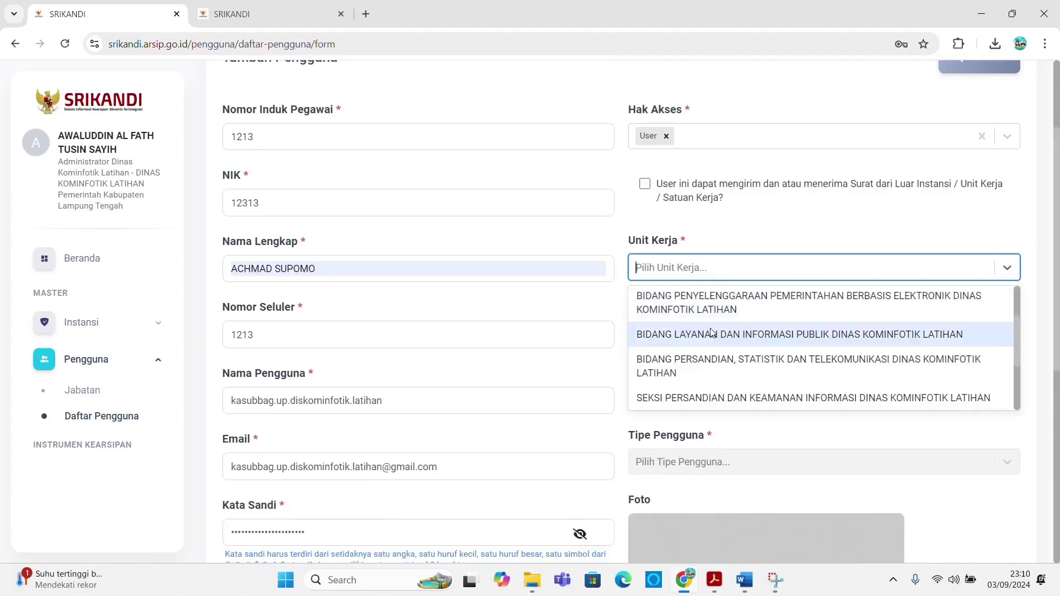
{"action": "scroll", "coordinate": [711, 332], "scroll_direction": "down", "scroll_amount": 3}
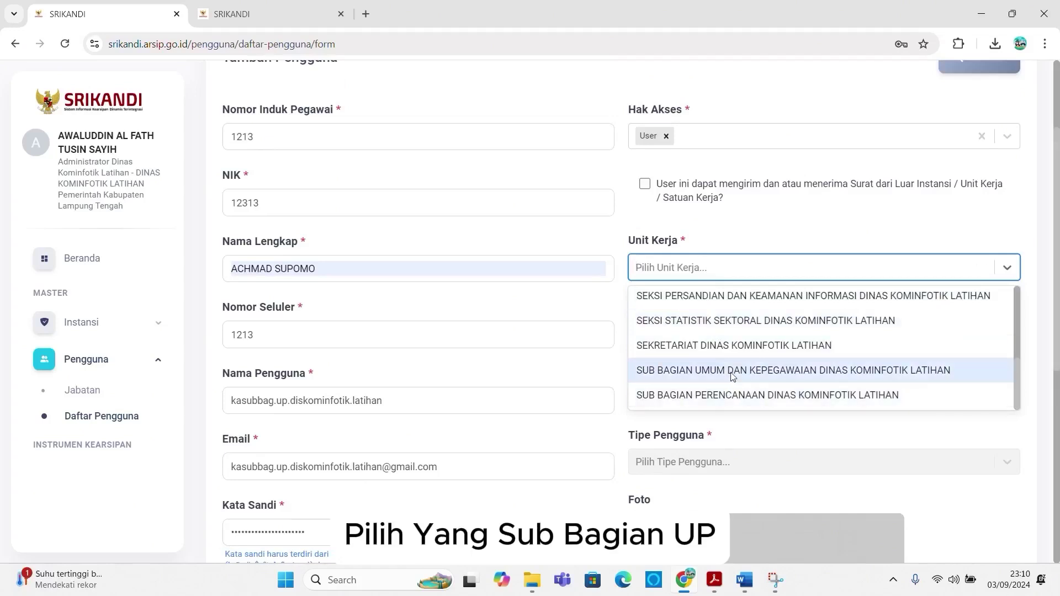
{"action": "left_click", "coordinate": [732, 374]}
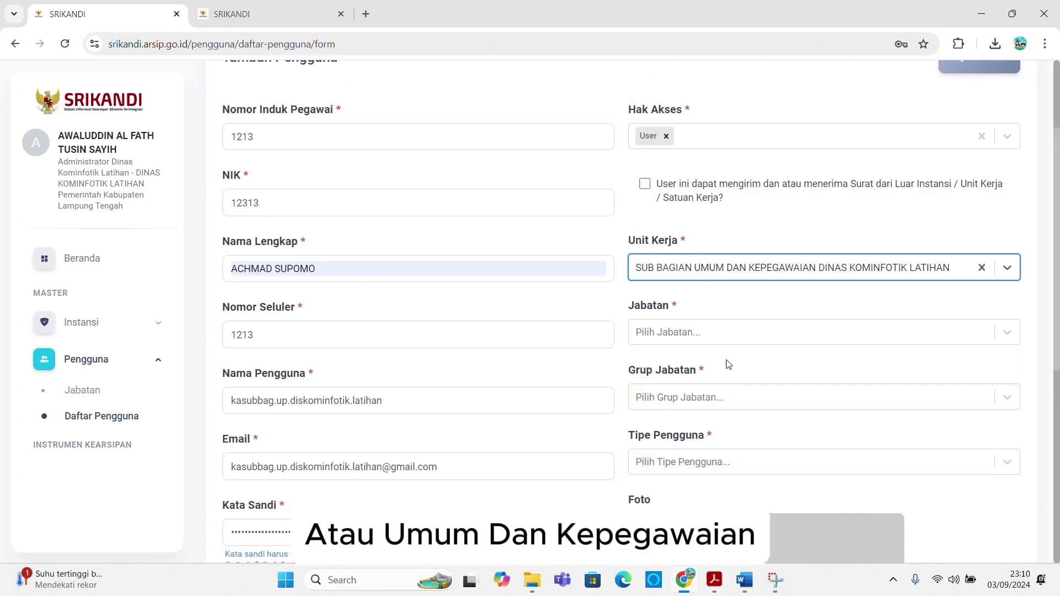
{"action": "left_click", "coordinate": [718, 343]}
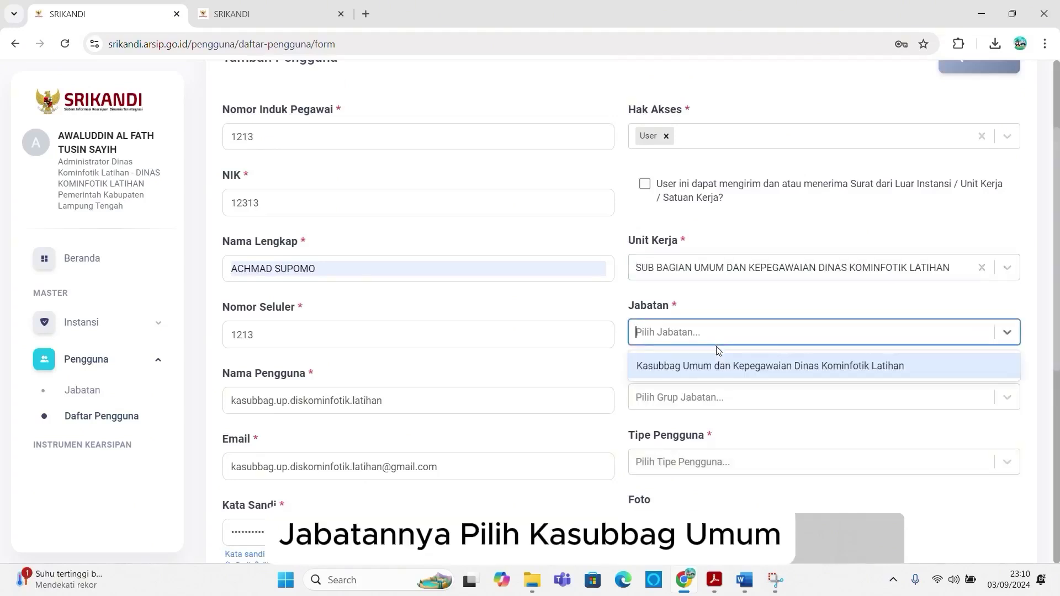
{"action": "left_click", "coordinate": [710, 366]}
Step: Choose group Eselon IV/Subkoordinator and user type Pegawai Negeri Sipil, then save the user
{"action": "left_click", "coordinate": [710, 397]}
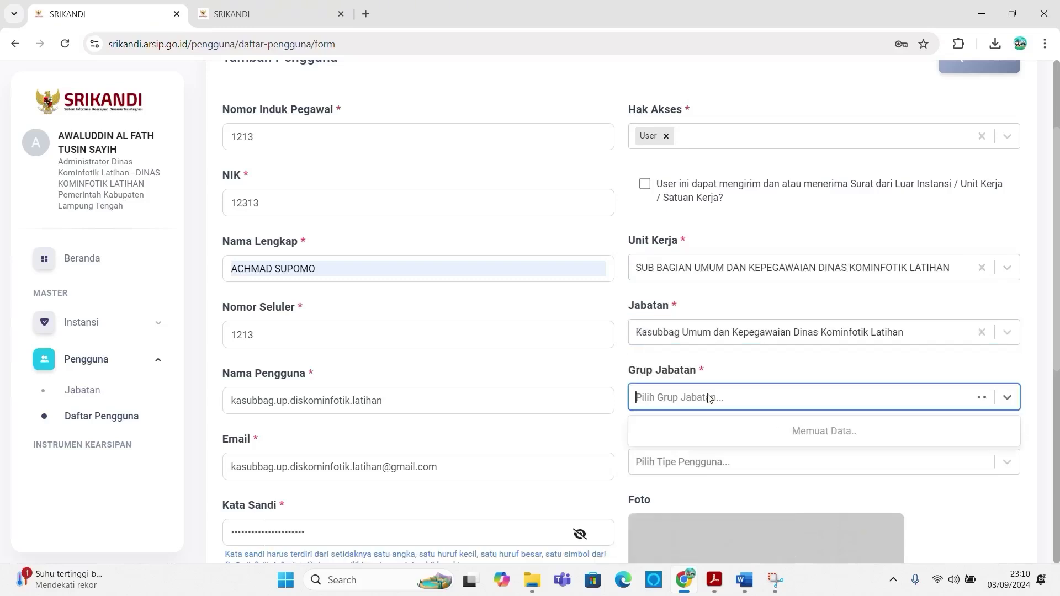
{"action": "scroll", "coordinate": [734, 438], "scroll_direction": "down", "scroll_amount": 2}
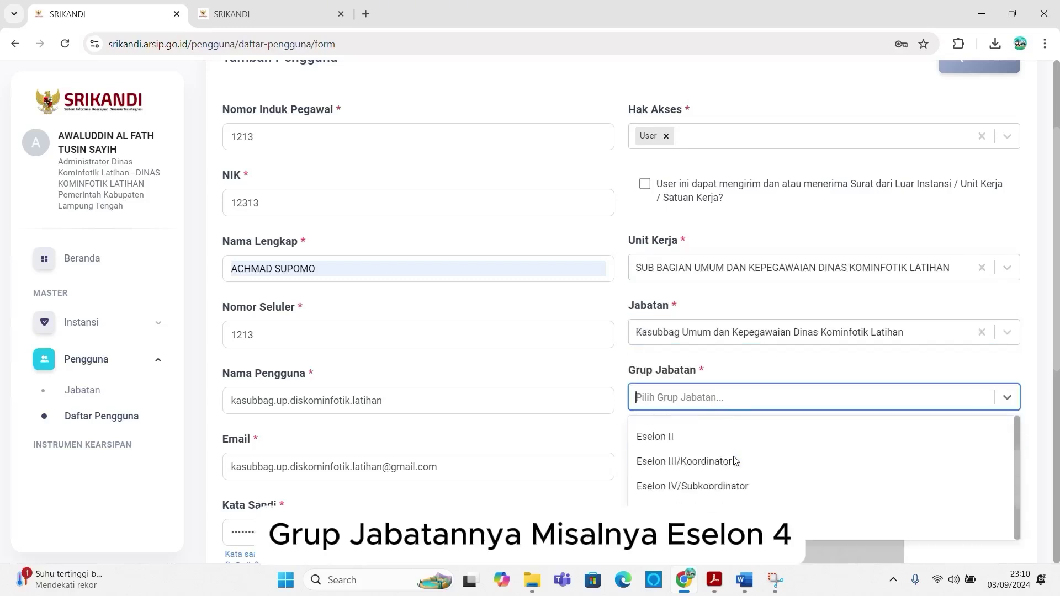
{"action": "left_click", "coordinate": [721, 488]}
{"action": "scroll", "coordinate": [745, 431], "scroll_direction": "down", "scroll_amount": 1}
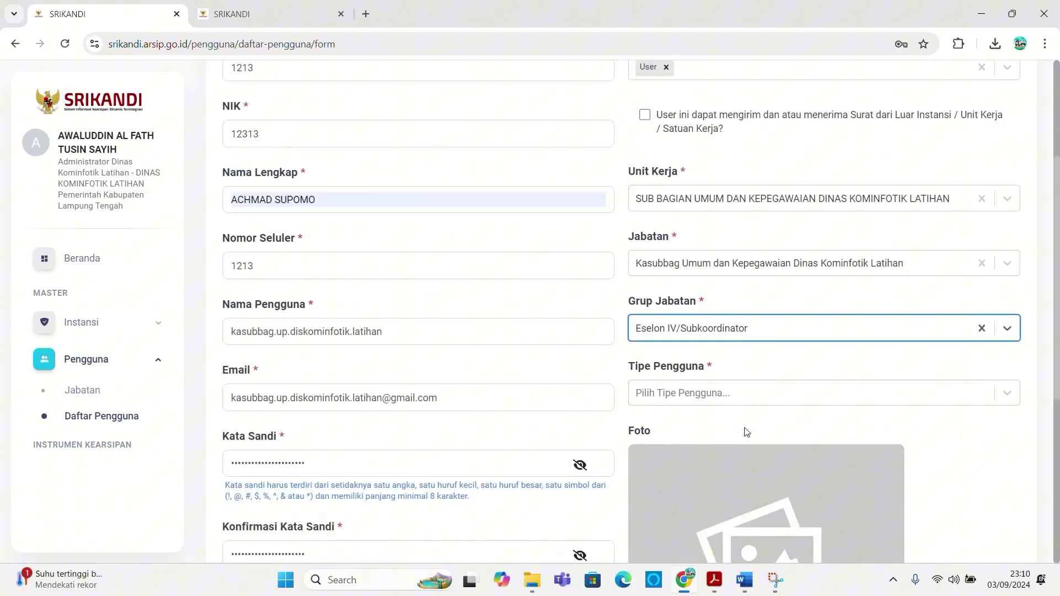
{"action": "left_click", "coordinate": [750, 401]}
{"action": "scroll", "coordinate": [738, 433], "scroll_direction": "down", "scroll_amount": 3}
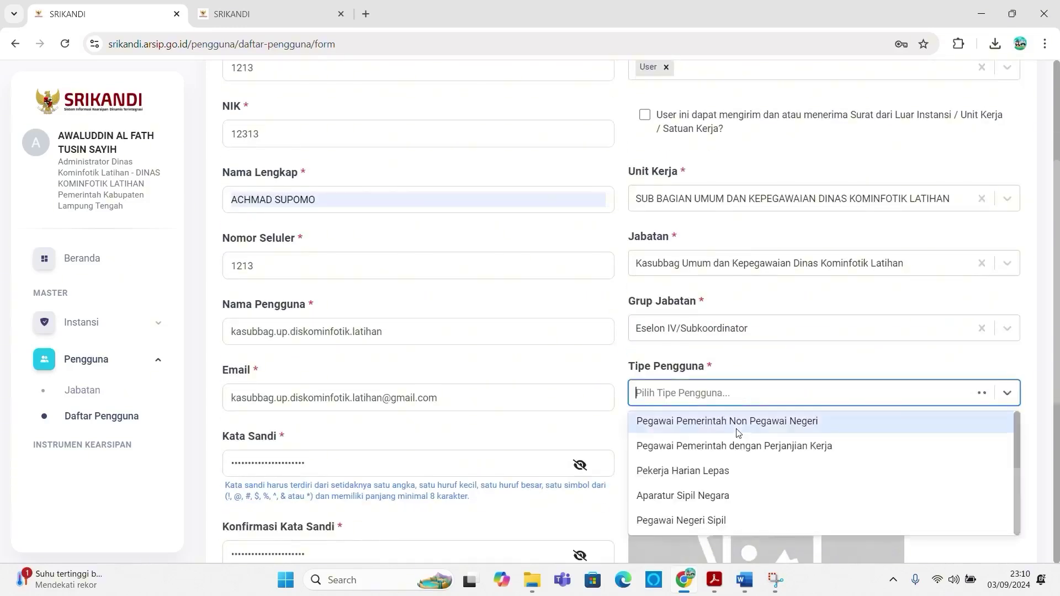
{"action": "left_click", "coordinate": [718, 515]}
{"action": "scroll", "coordinate": [792, 459], "scroll_direction": "down", "scroll_amount": 5}
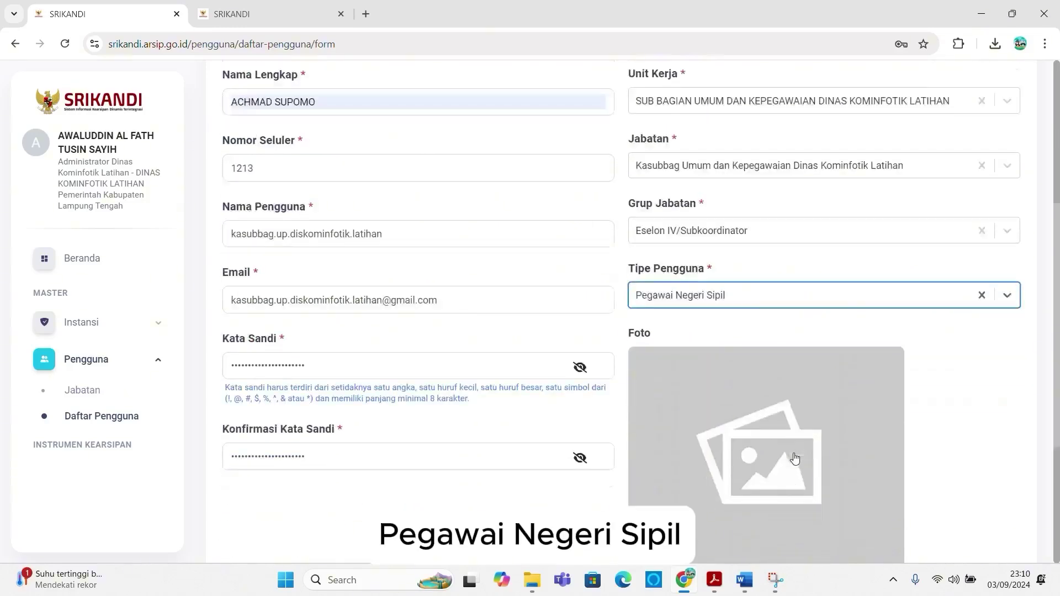
{"action": "left_click", "coordinate": [986, 485]}
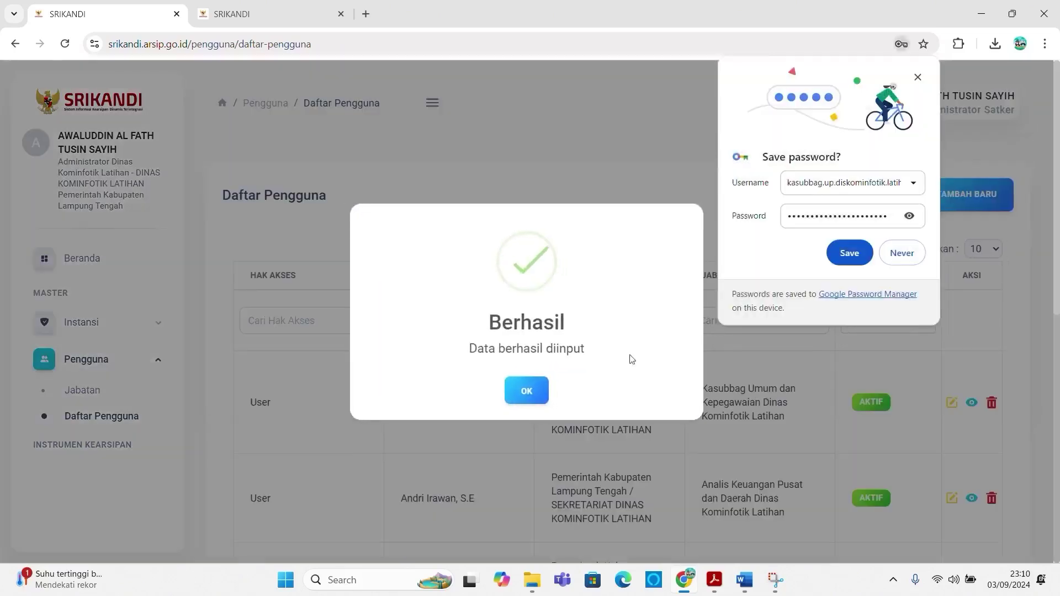
Step: Dismiss the success and save-password popups, review the seven-user list, then switch to the chart
{"action": "left_click", "coordinate": [522, 392]}
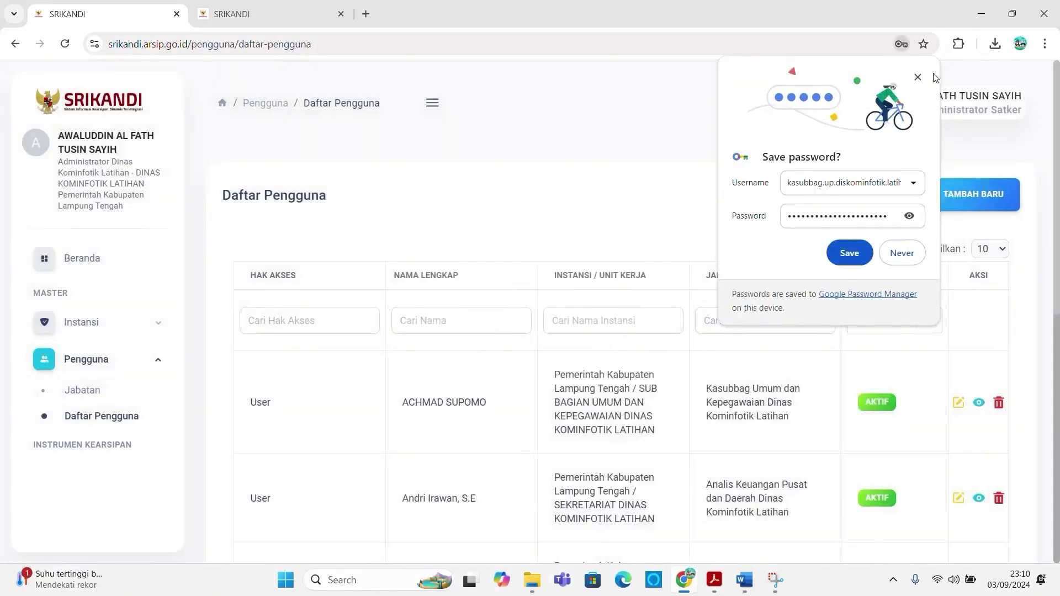
{"action": "left_click", "coordinate": [917, 79]}
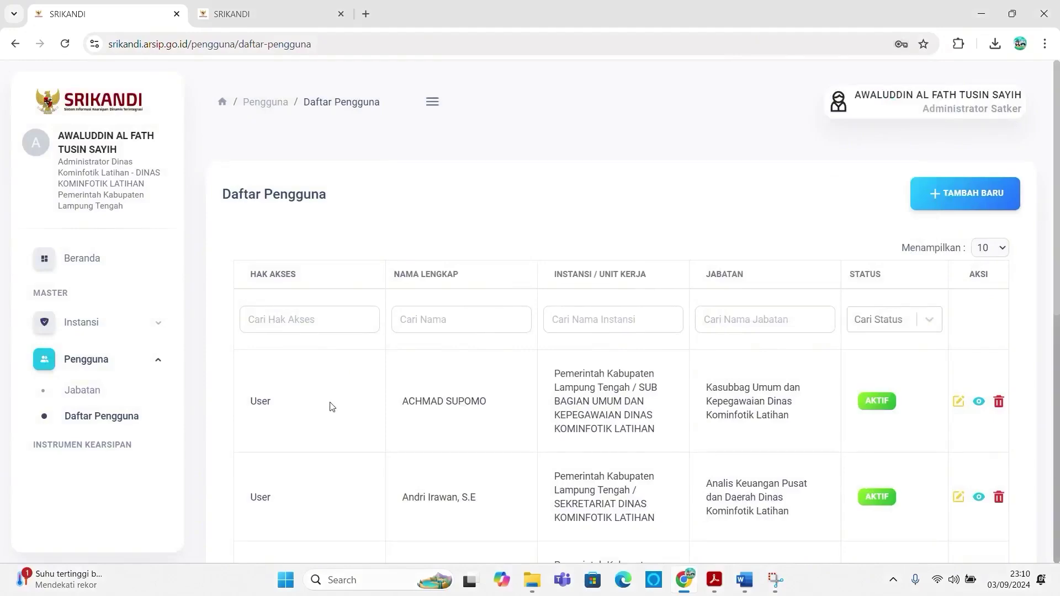
{"action": "scroll", "coordinate": [331, 406], "scroll_direction": "down", "scroll_amount": 5}
{"action": "scroll", "coordinate": [331, 406], "scroll_direction": "down", "scroll_amount": 4}
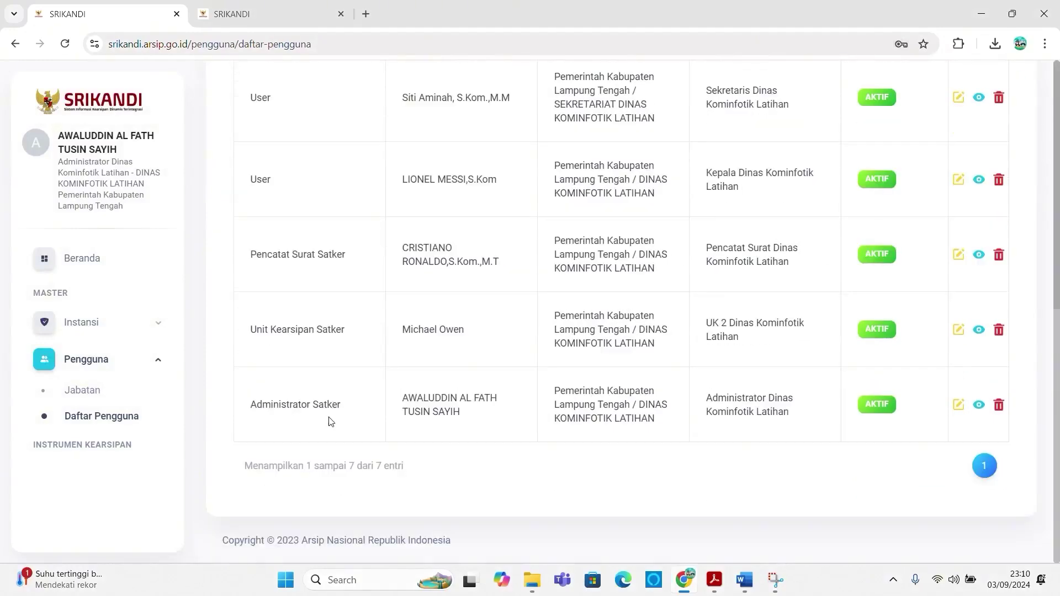
{"action": "scroll", "coordinate": [330, 421], "scroll_direction": "up", "scroll_amount": 6}
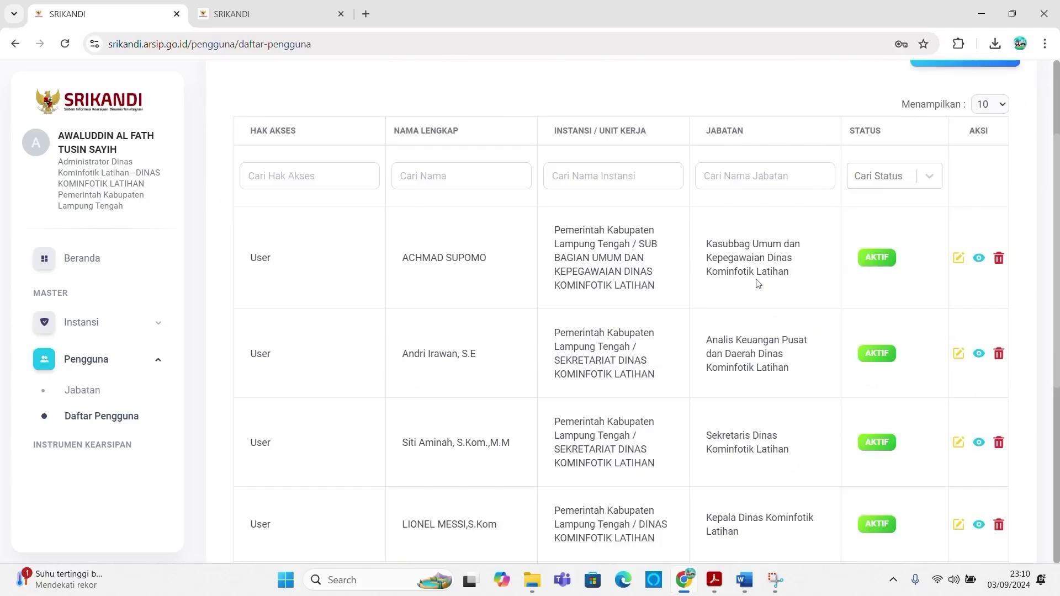
{"action": "left_click", "coordinate": [198, 8]}
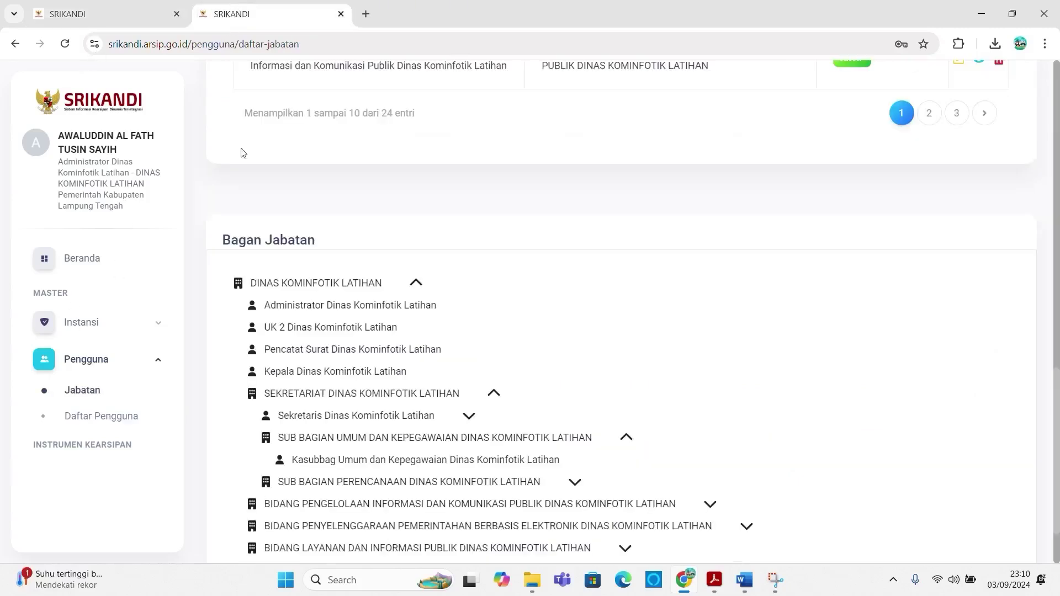
Step: Expand SUB BAGIAN PERENCANAAN in the chart, then start a new user with User access
{"action": "left_click", "coordinate": [488, 480]}
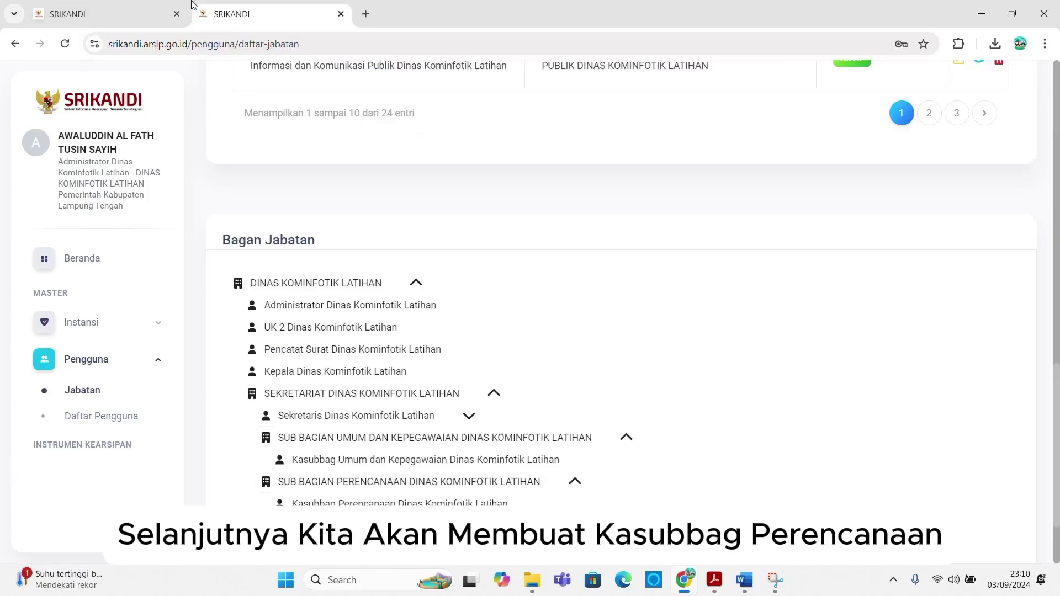
{"action": "left_click", "coordinate": [140, 14]}
{"action": "scroll", "coordinate": [987, 127], "scroll_direction": "up", "scroll_amount": 3}
{"action": "left_click", "coordinate": [966, 177]}
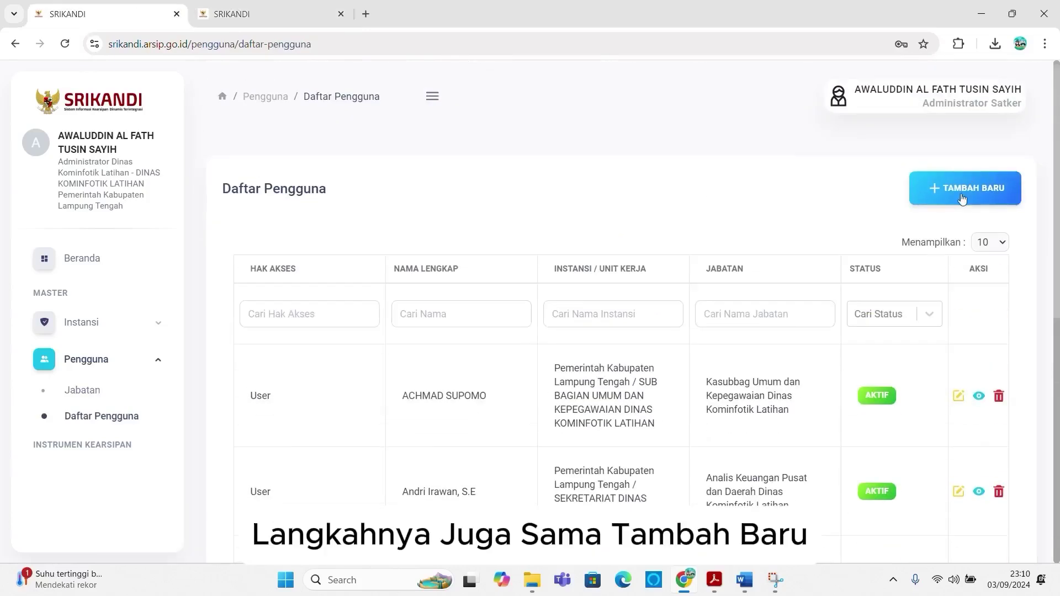
{"action": "left_click", "coordinate": [773, 276]}
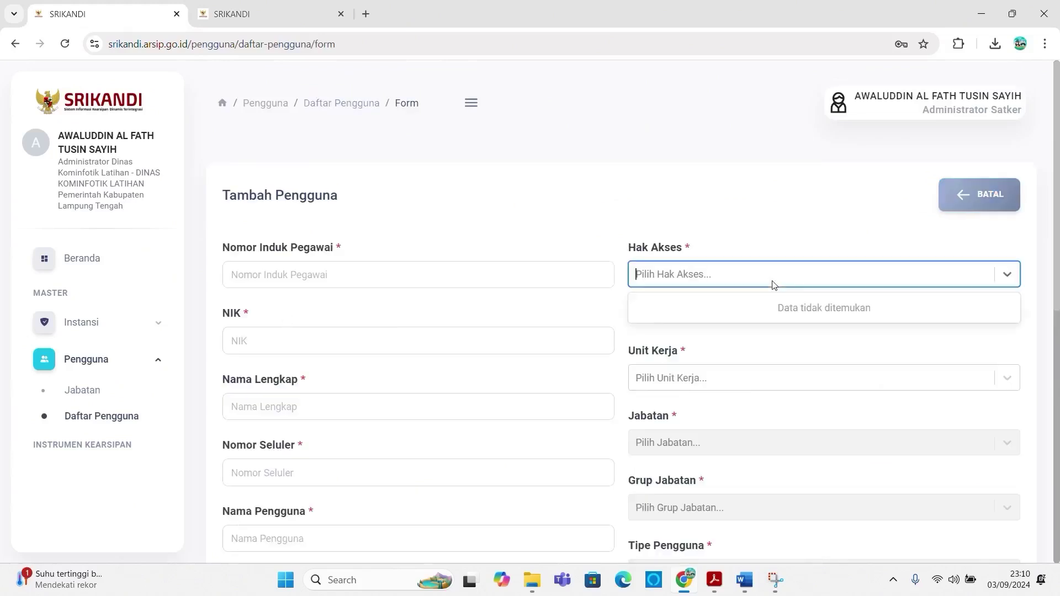
{"action": "left_click", "coordinate": [667, 407]}
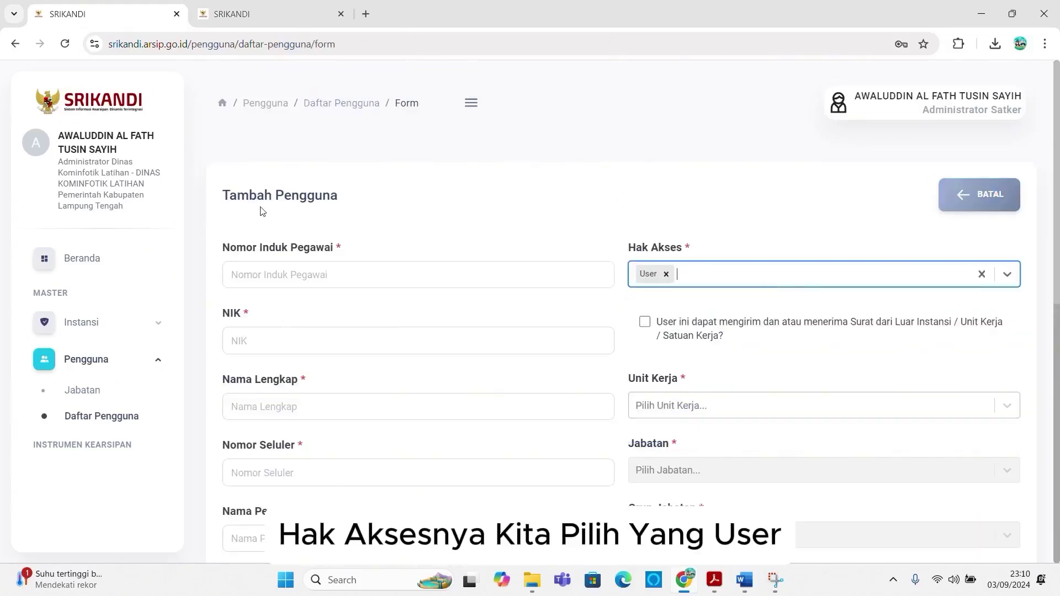
Step: Enter NIP 1213, NIK 1213, the employee's full name and mobile number 211
{"action": "left_click", "coordinate": [287, 274]}
{"action": "type", "text": "1213"}
{"action": "left_click", "coordinate": [275, 345]}
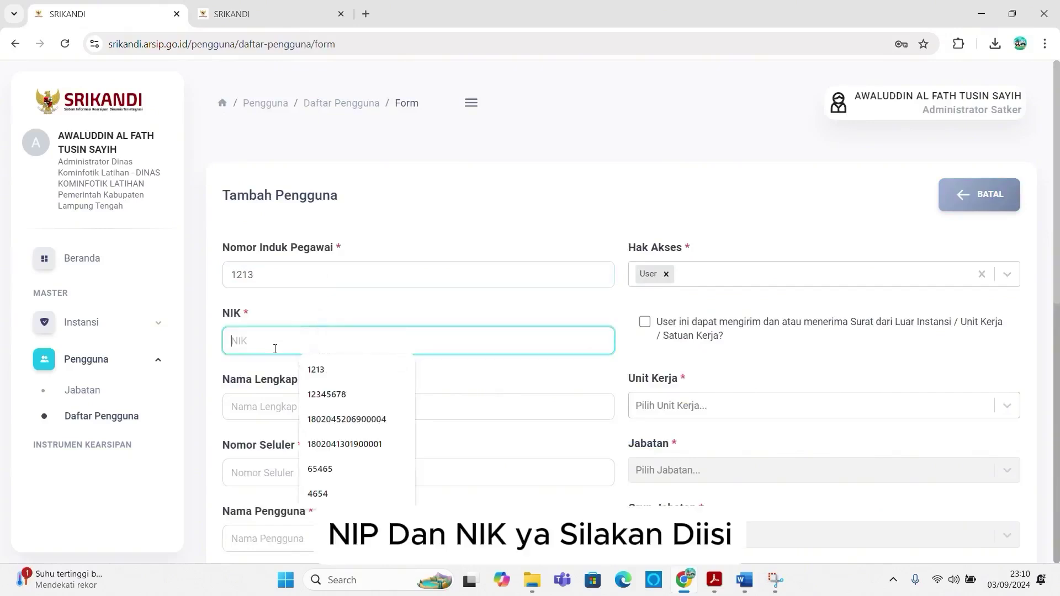
{"action": "type", "text": "1213"}
{"action": "left_click", "coordinate": [261, 412]}
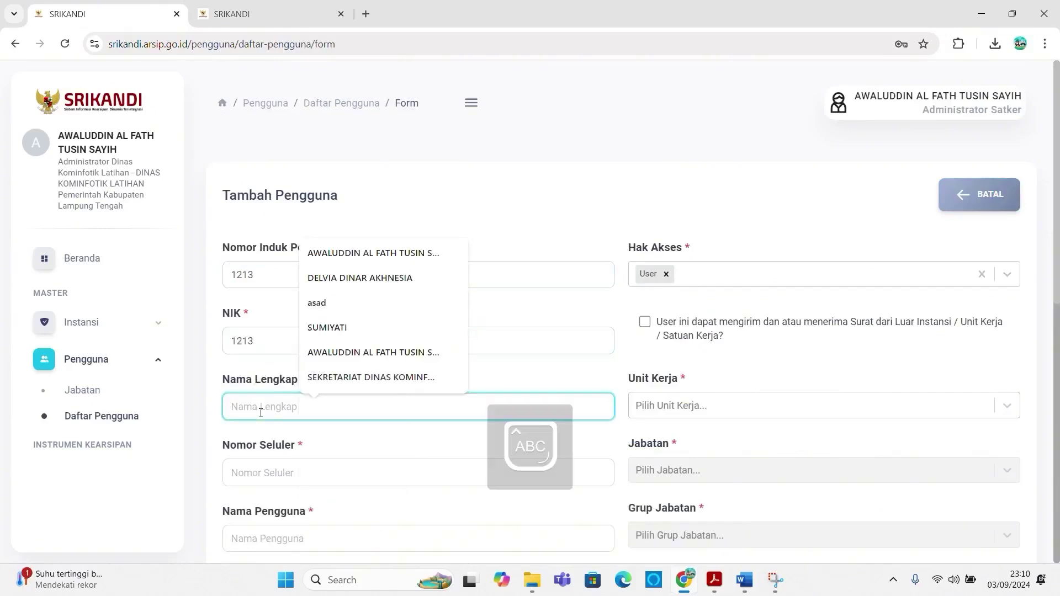
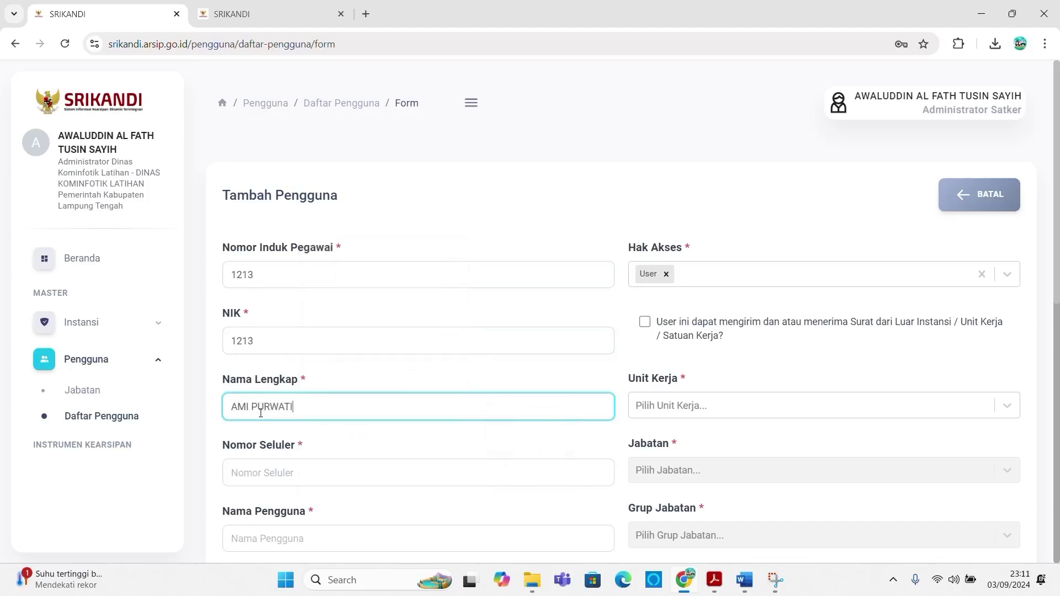
{"action": "left_click", "coordinate": [282, 471]}
{"action": "type", "text": "211"}
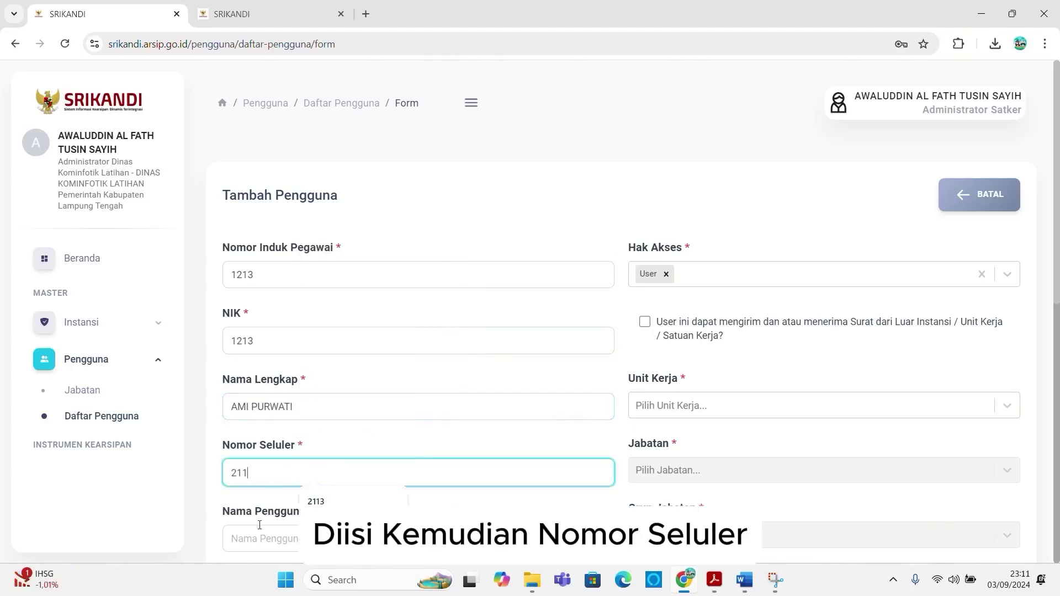
Step: Enter username kasubbag.perencanaan.diskominfotik.lamteng, fixing a typo, and select it for reuse
{"action": "scroll", "coordinate": [259, 525], "scroll_direction": "down", "scroll_amount": 1}
{"action": "left_click", "coordinate": [264, 472]}
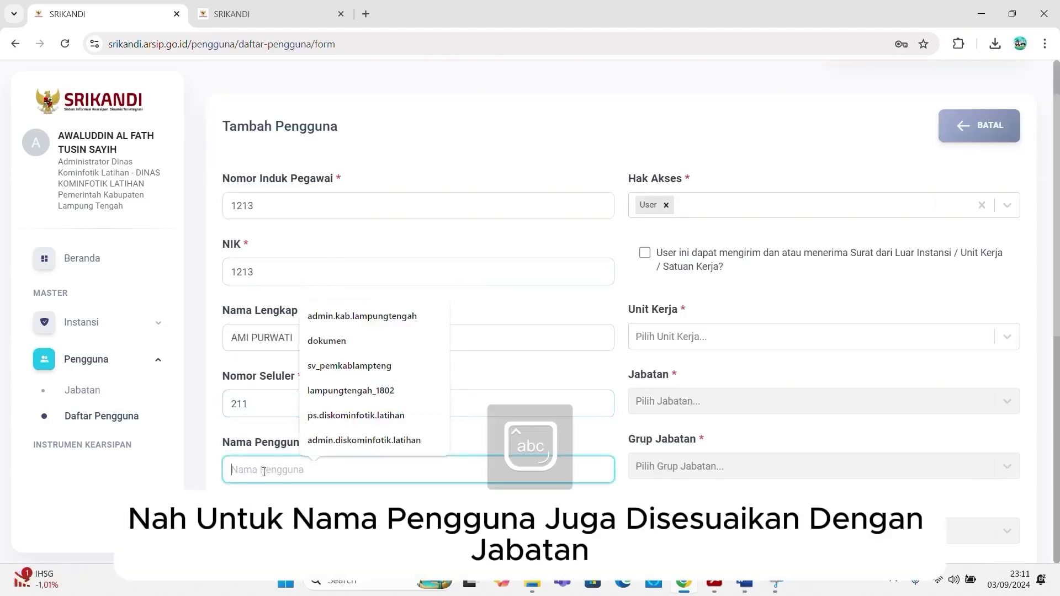
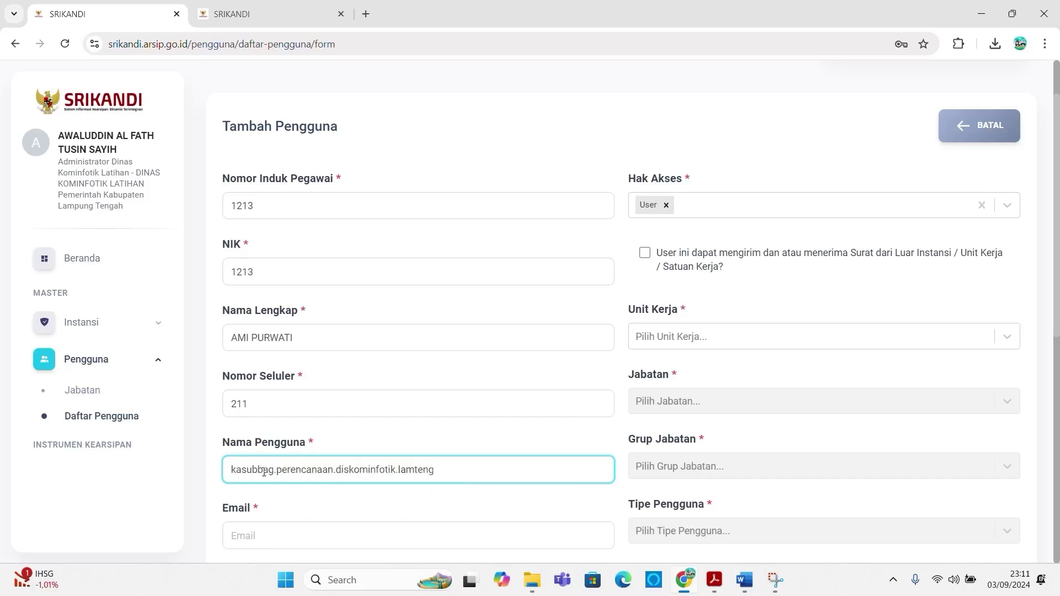
{"action": "left_click_drag", "start_coordinate": [450, 467], "coordinate": [211, 468]}
{"action": "key", "text": "ctrl+c"}
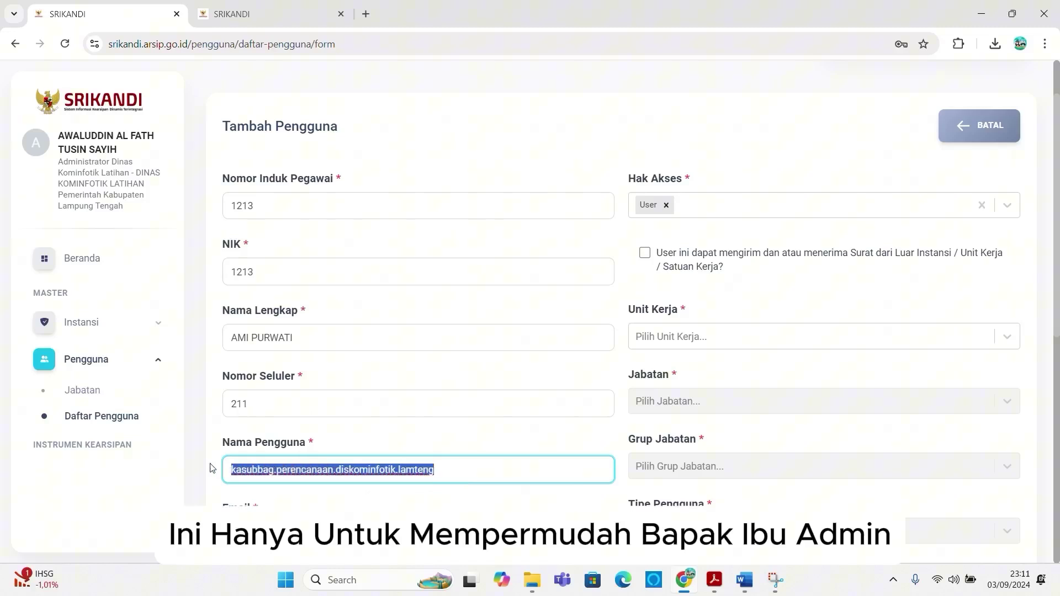
{"action": "left_click", "coordinate": [353, 535]}
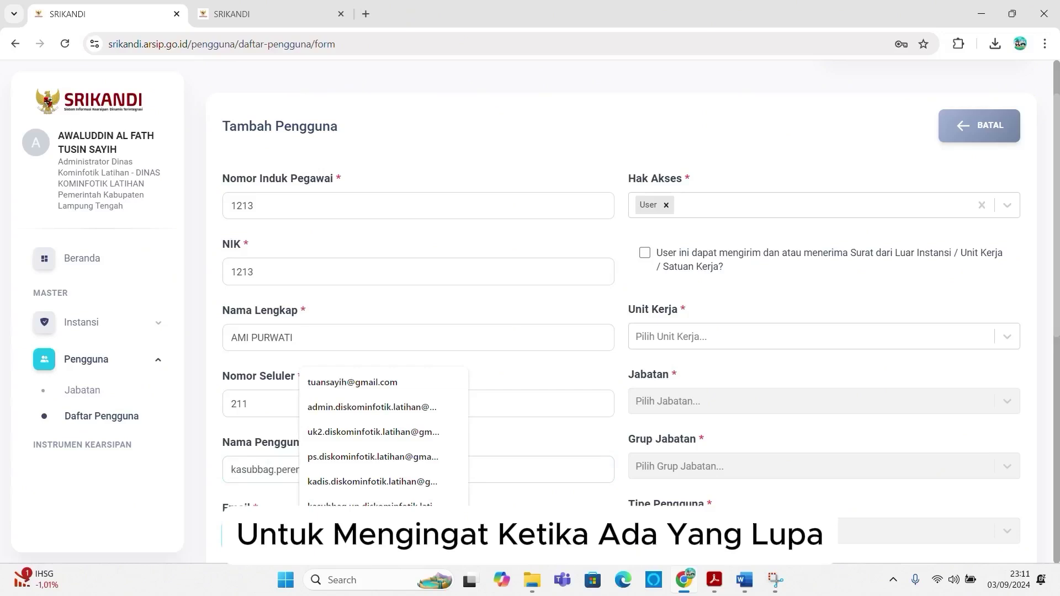
{"action": "left_click", "coordinate": [170, 531]}
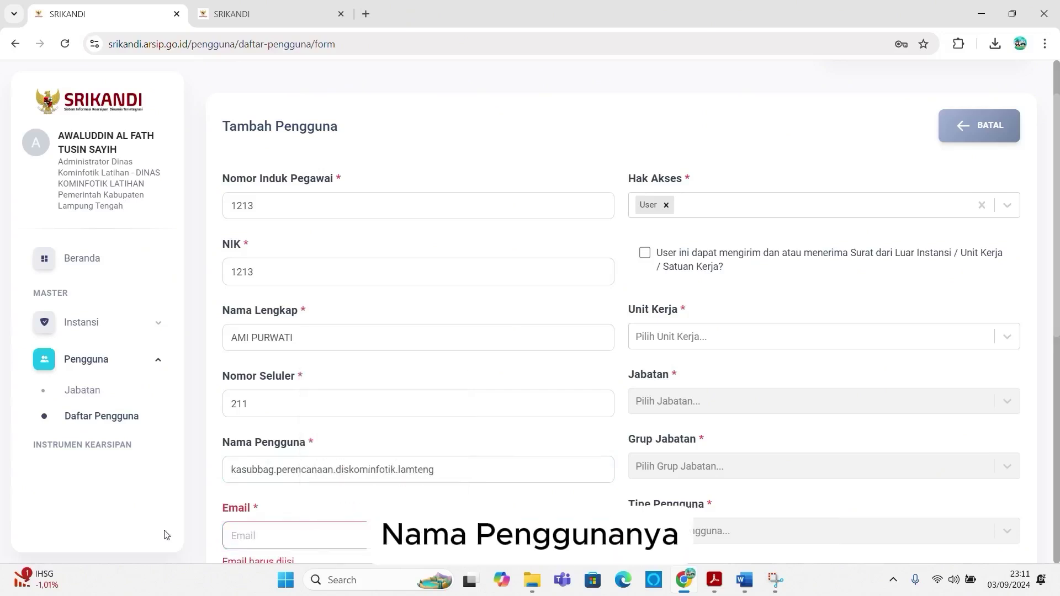
{"action": "scroll", "coordinate": [254, 497], "scroll_direction": "down", "scroll_amount": 1}
{"action": "left_click", "coordinate": [255, 467]}
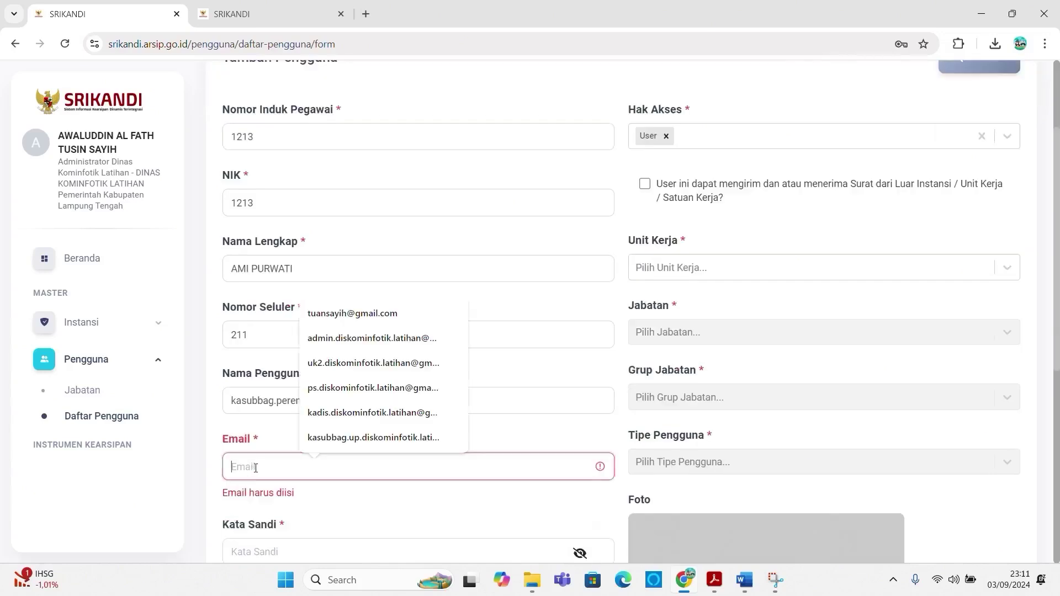
{"action": "key", "text": "ctrl+v"}
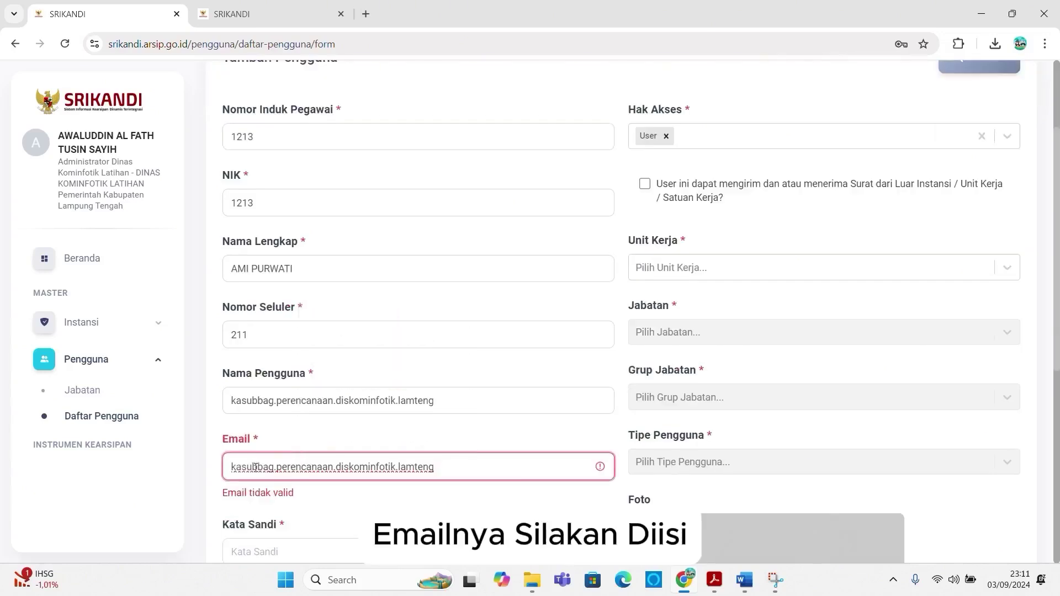
{"action": "type", "text": "@gmail"}
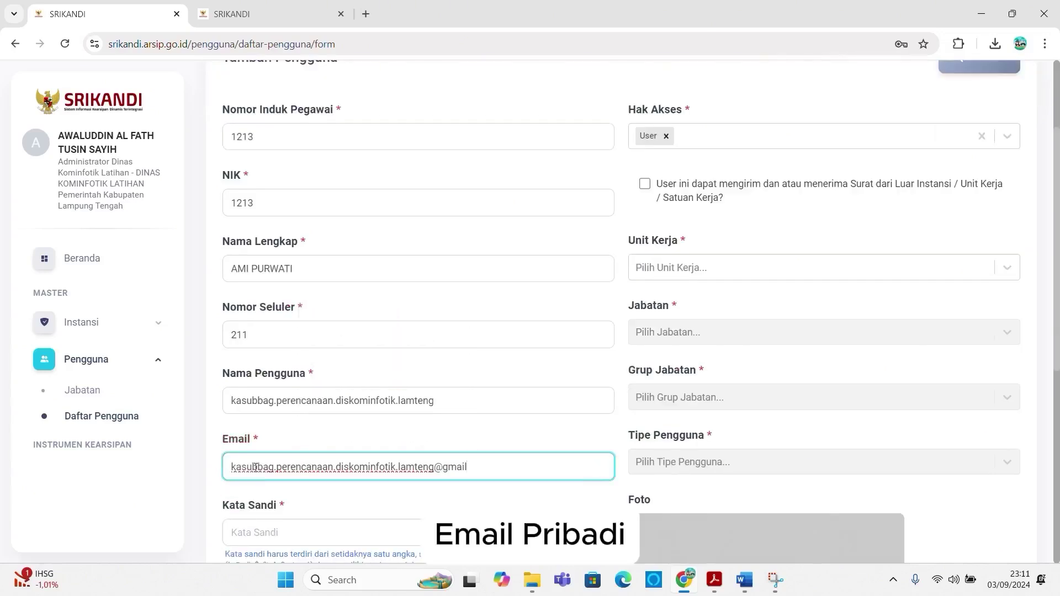
{"action": "type", "text": ".com"}
Step: Enter the account password in Kata Sandi and repeat it in Konfirmasi Kata Sandi
{"action": "key", "text": "Tab"}
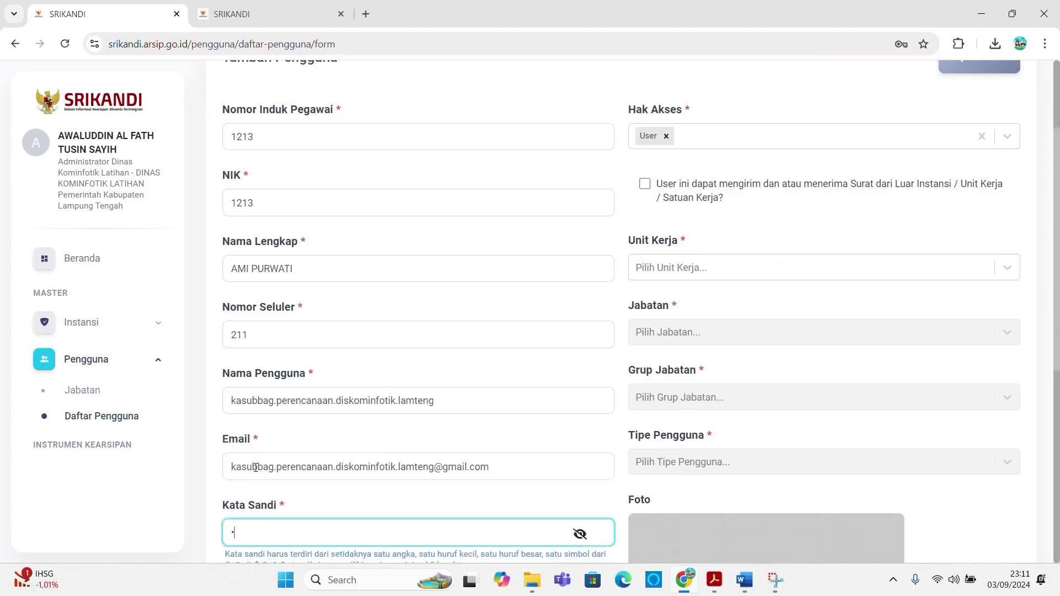
{"action": "scroll", "coordinate": [182, 400], "scroll_direction": "down", "scroll_amount": 3}
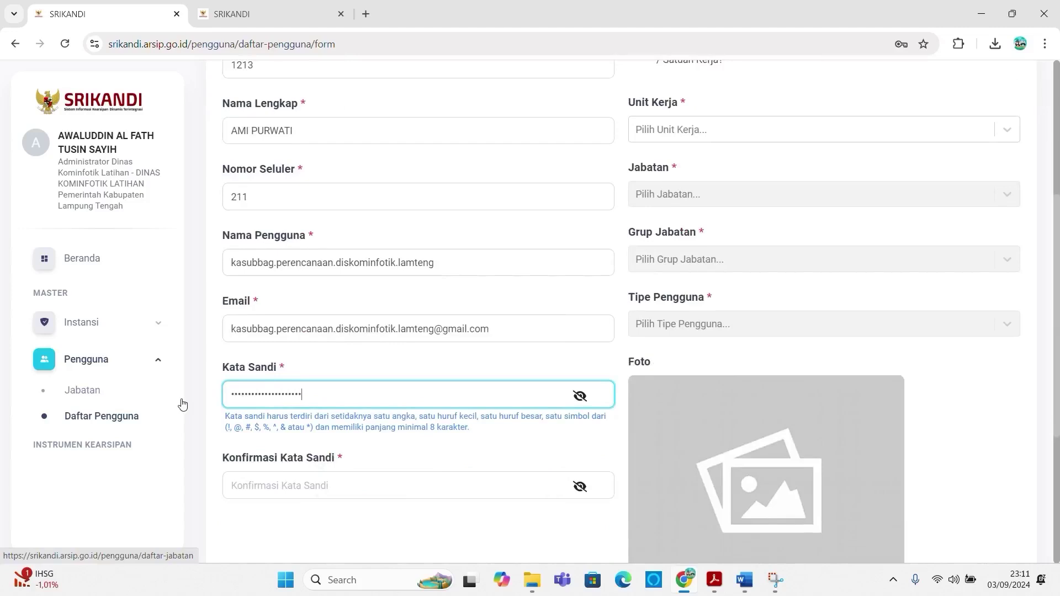
{"action": "left_click", "coordinate": [277, 487]}
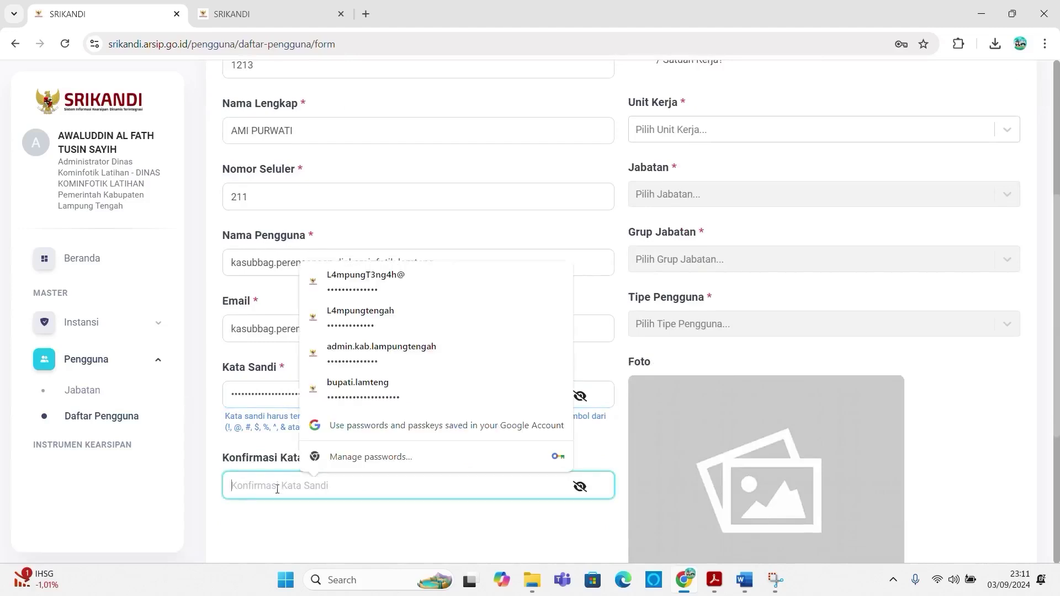
{"action": "scroll", "coordinate": [235, 494], "scroll_direction": "down", "scroll_amount": 3}
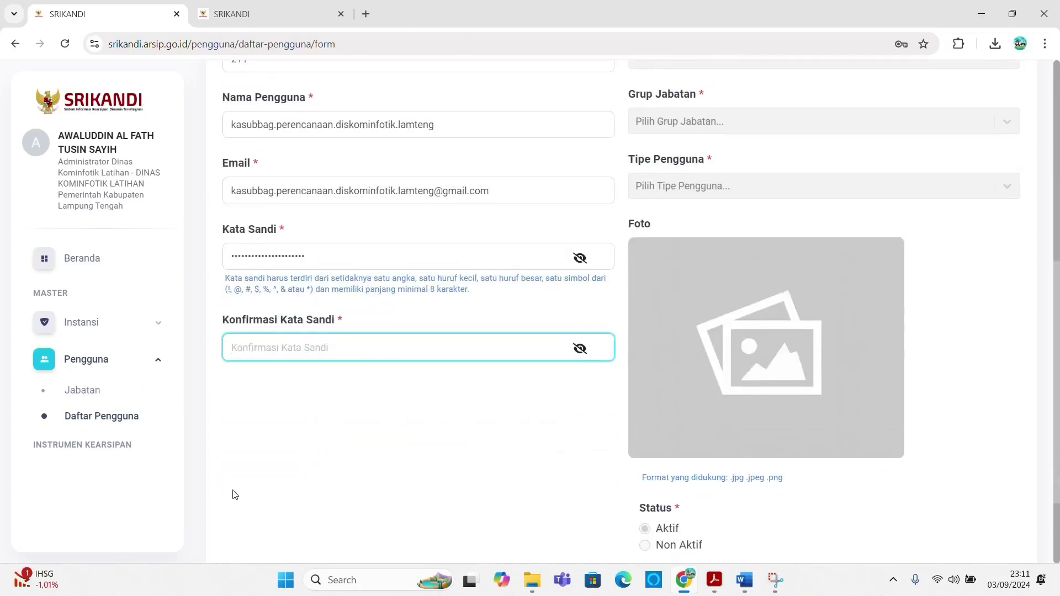
{"action": "type", "text": "•••"}
{"action": "scroll", "coordinate": [690, 381], "scroll_direction": "up", "scroll_amount": 6}
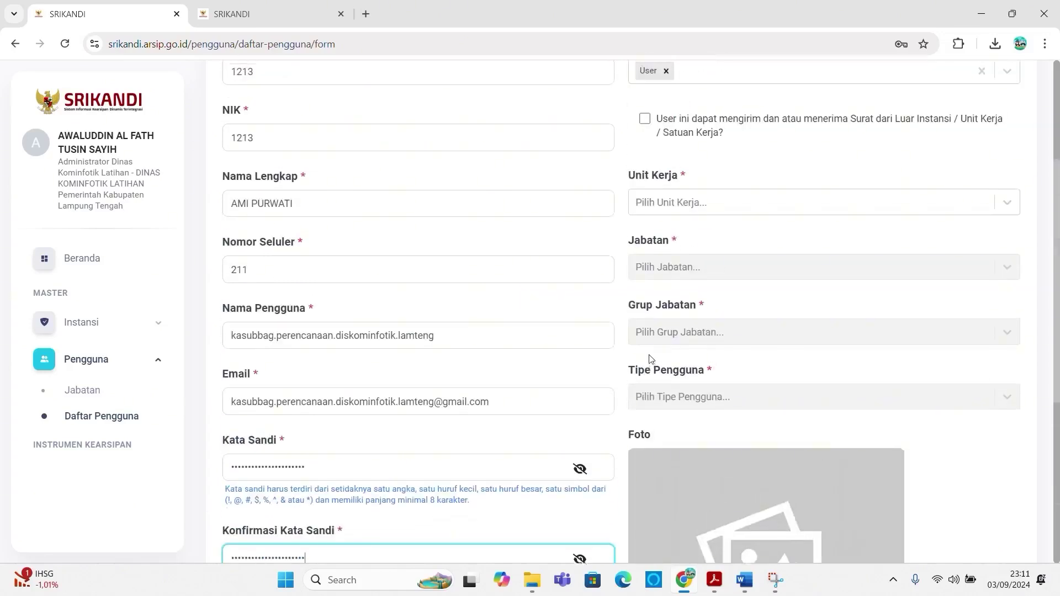
Step: Assign work unit SUB BAGIAN PERENCANAAN and position Kasubbag Perencanaan Dinas Kominfotik Latihan
{"action": "left_click", "coordinate": [698, 338]}
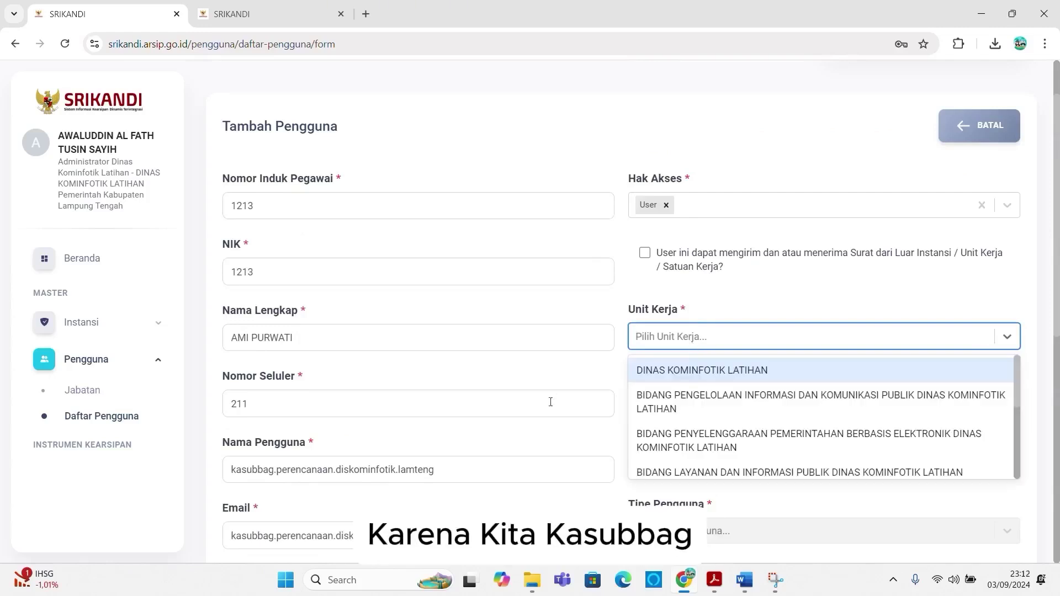
{"action": "scroll", "coordinate": [714, 397], "scroll_direction": "down", "scroll_amount": 1}
{"action": "scroll", "coordinate": [713, 398], "scroll_direction": "down", "scroll_amount": 3}
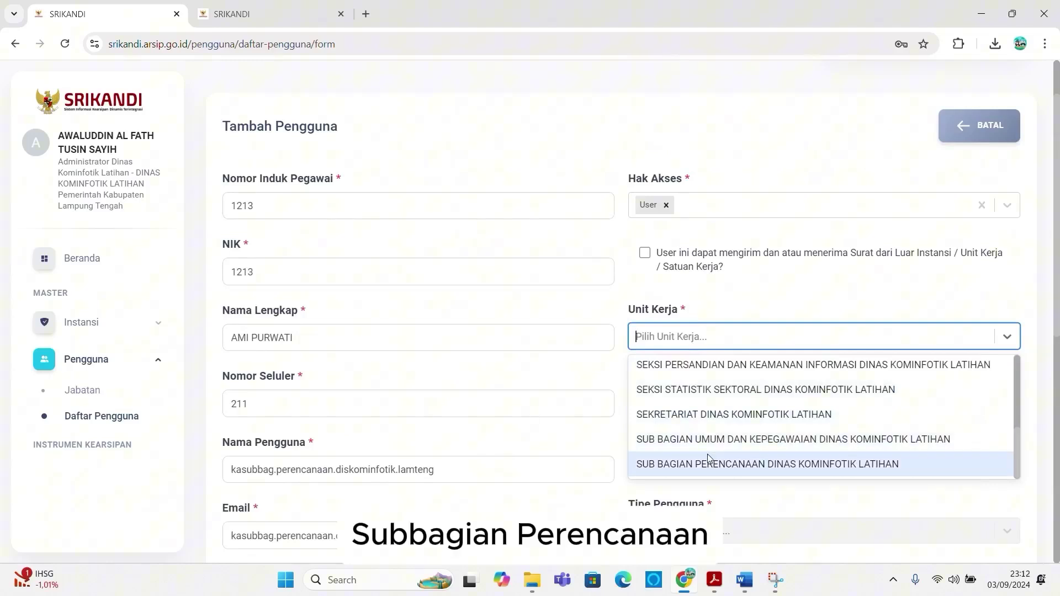
{"action": "left_click", "coordinate": [710, 464]}
{"action": "left_click", "coordinate": [699, 406]}
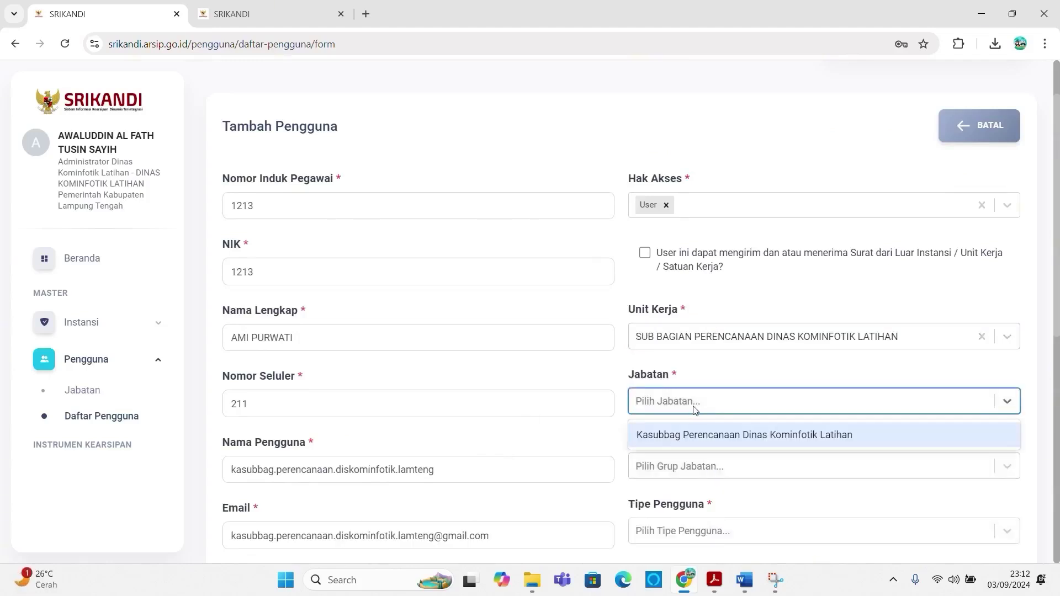
{"action": "left_click", "coordinate": [697, 434]}
Step: Set group Eselon IV/Subkoordinator and user type Pegawai Negeri Sipil, then save the user
{"action": "left_click", "coordinate": [691, 465]}
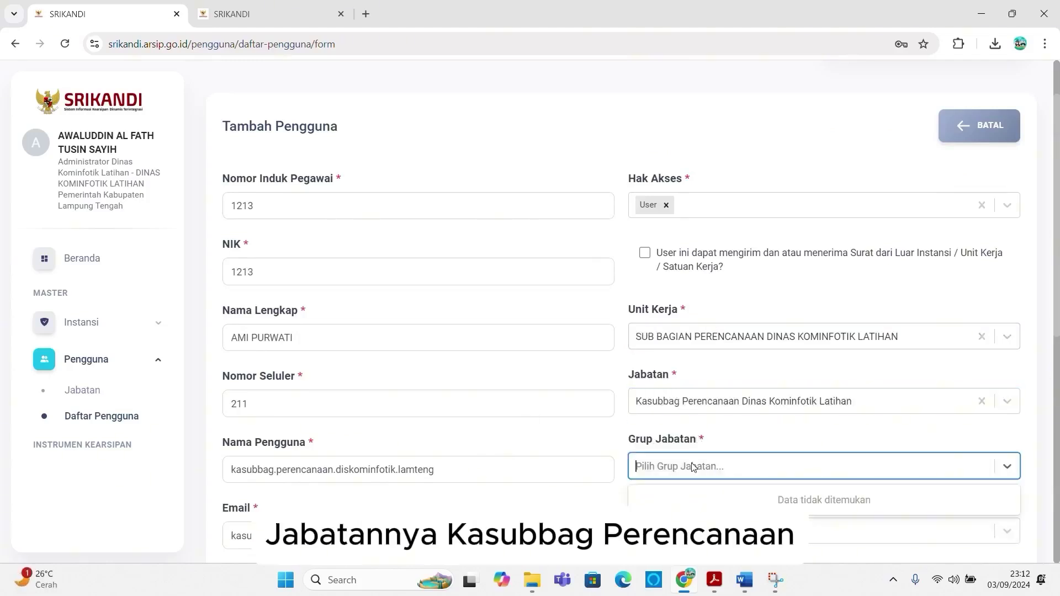
{"action": "scroll", "coordinate": [691, 463], "scroll_direction": "down", "scroll_amount": 4}
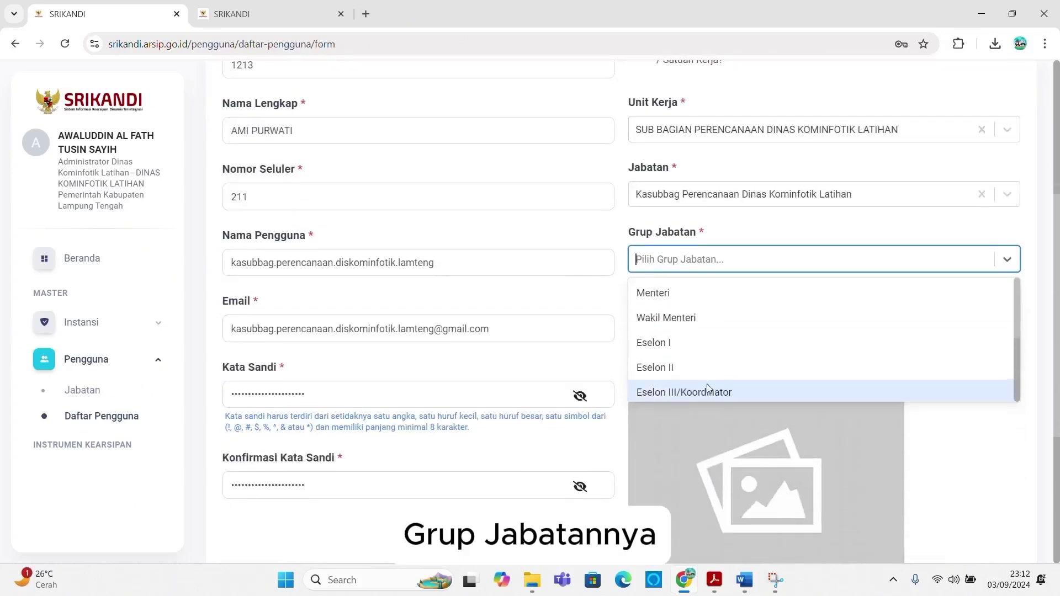
{"action": "scroll", "coordinate": [709, 389], "scroll_direction": "down", "scroll_amount": 2}
{"action": "left_click", "coordinate": [709, 349]}
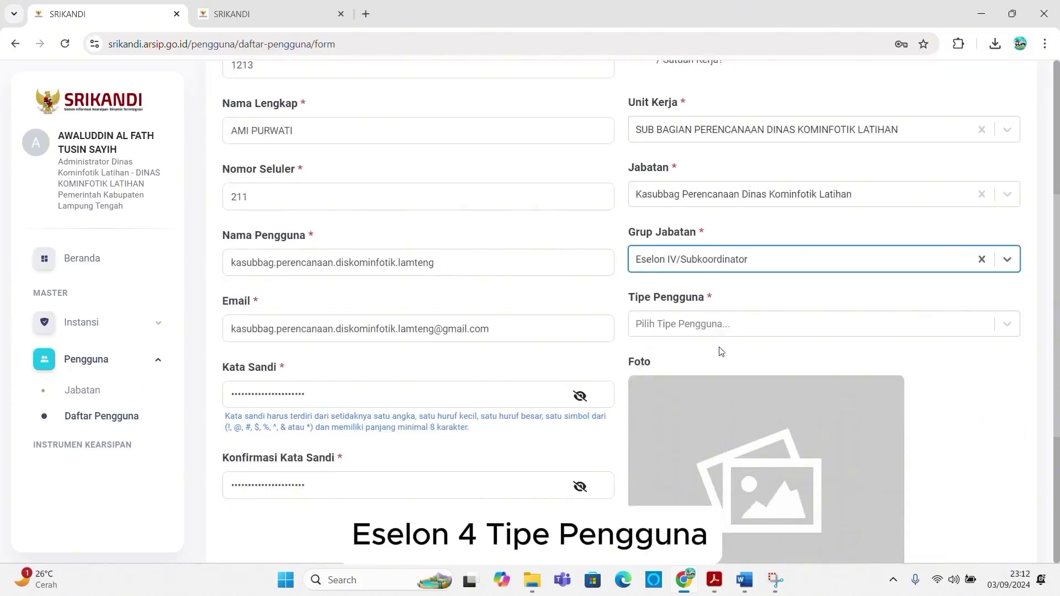
{"action": "left_click", "coordinate": [717, 325]}
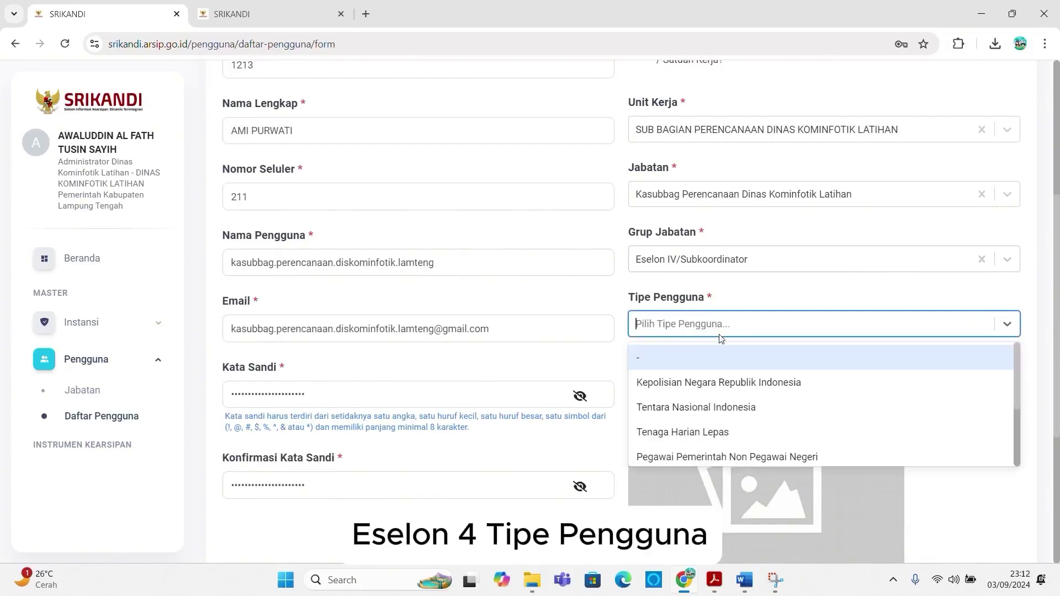
{"action": "scroll", "coordinate": [721, 394], "scroll_direction": "down", "scroll_amount": 3}
{"action": "left_click", "coordinate": [701, 452]}
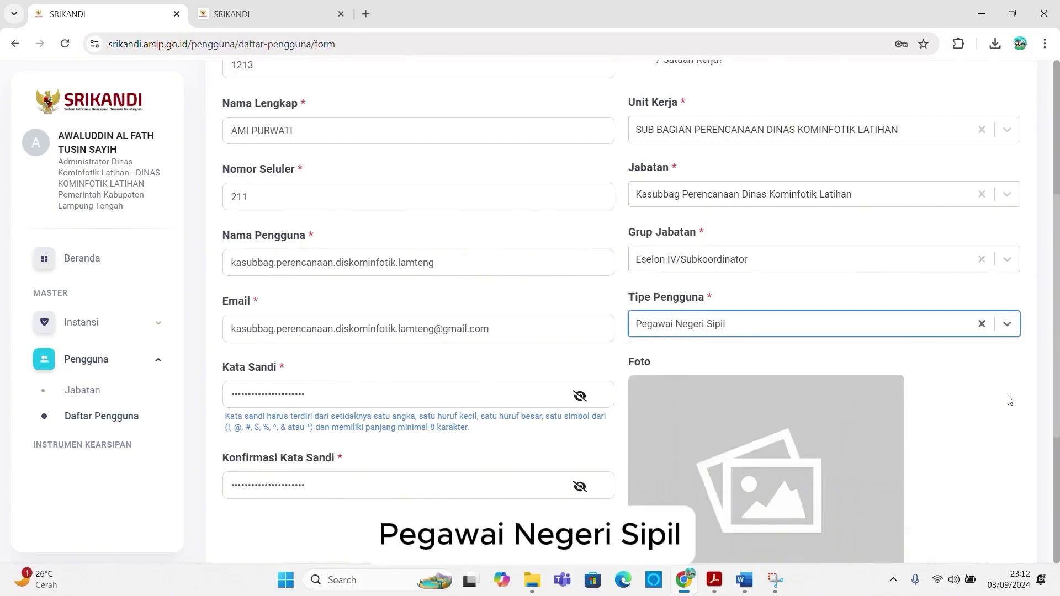
{"action": "scroll", "coordinate": [1007, 398], "scroll_direction": "down", "scroll_amount": 5}
{"action": "left_click", "coordinate": [1005, 479]}
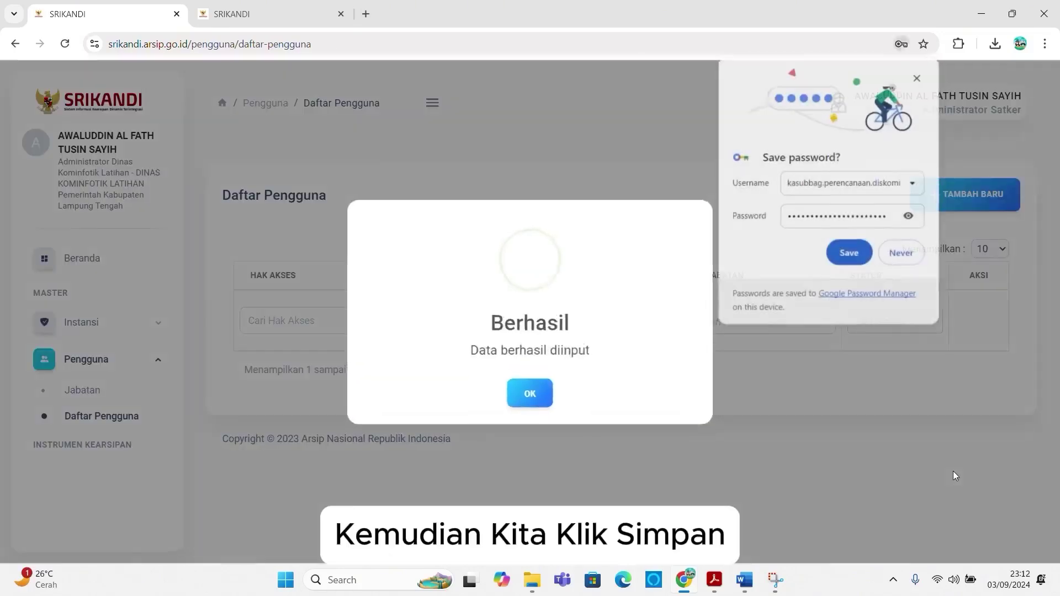
Step: Dismiss the success and save-password prompts, then expand BIDANG PENGELOLAAN in the position chart
{"action": "left_click", "coordinate": [525, 393]}
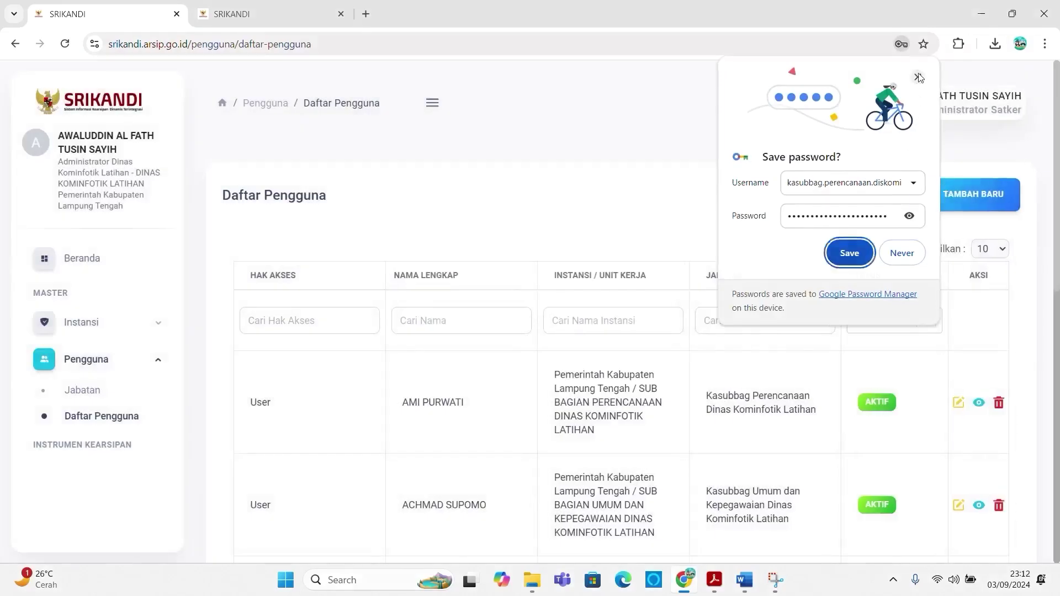
{"action": "left_click", "coordinate": [849, 252]}
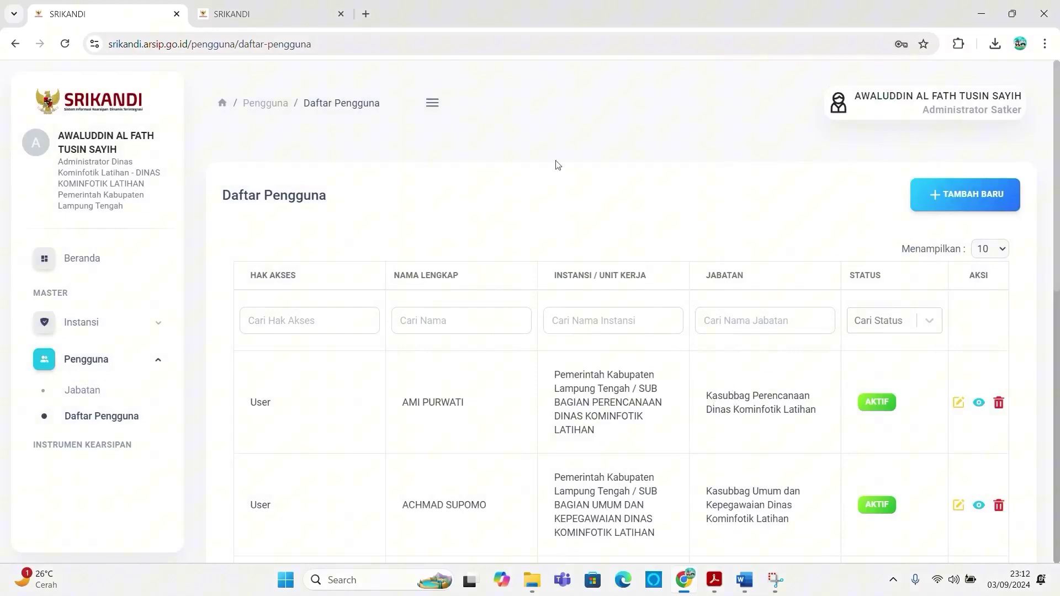
{"action": "left_click", "coordinate": [248, 15]}
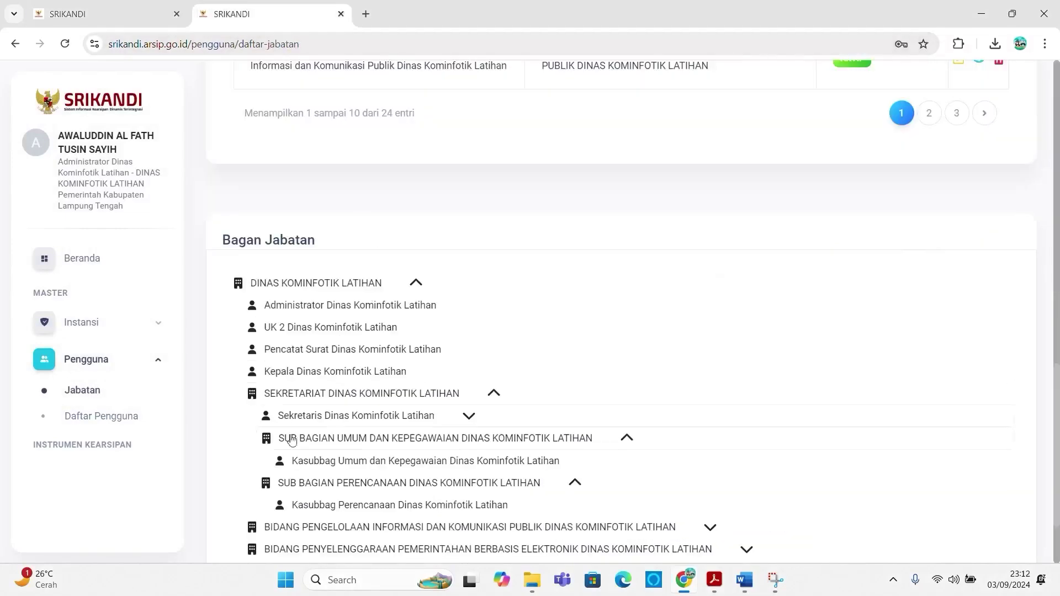
{"action": "scroll", "coordinate": [324, 493], "scroll_direction": "down", "scroll_amount": 1}
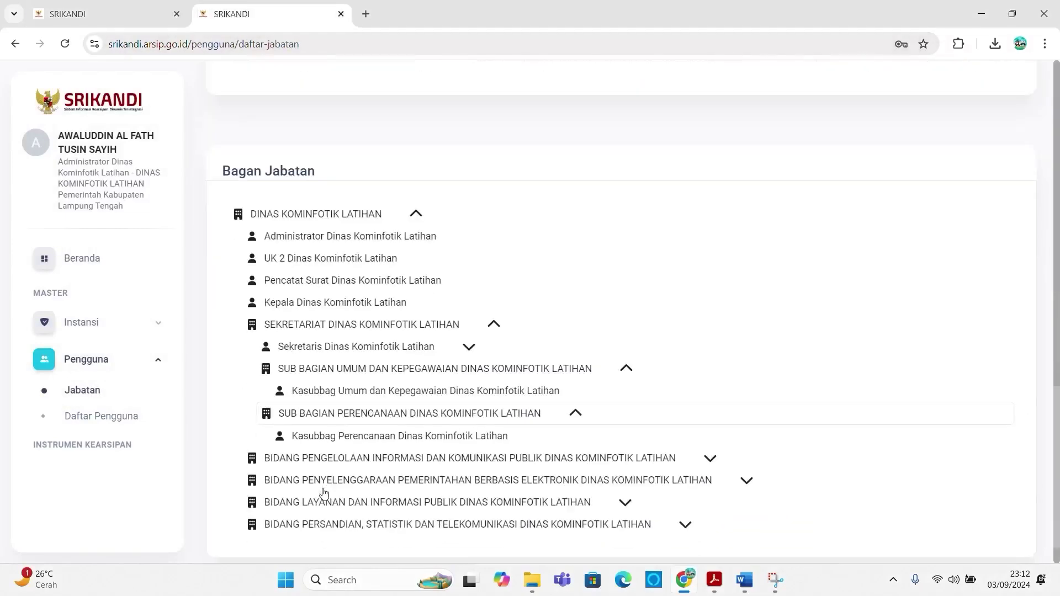
{"action": "left_click", "coordinate": [353, 458]}
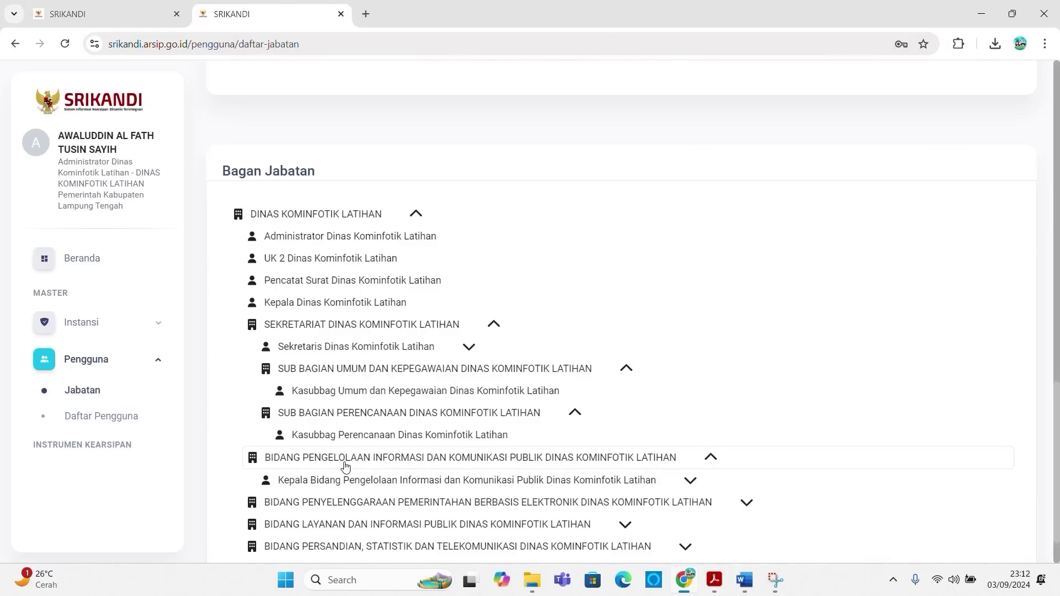
Step: Back in the user list, start a fourth new user and open the access rights list
{"action": "left_click", "coordinate": [116, 16]}
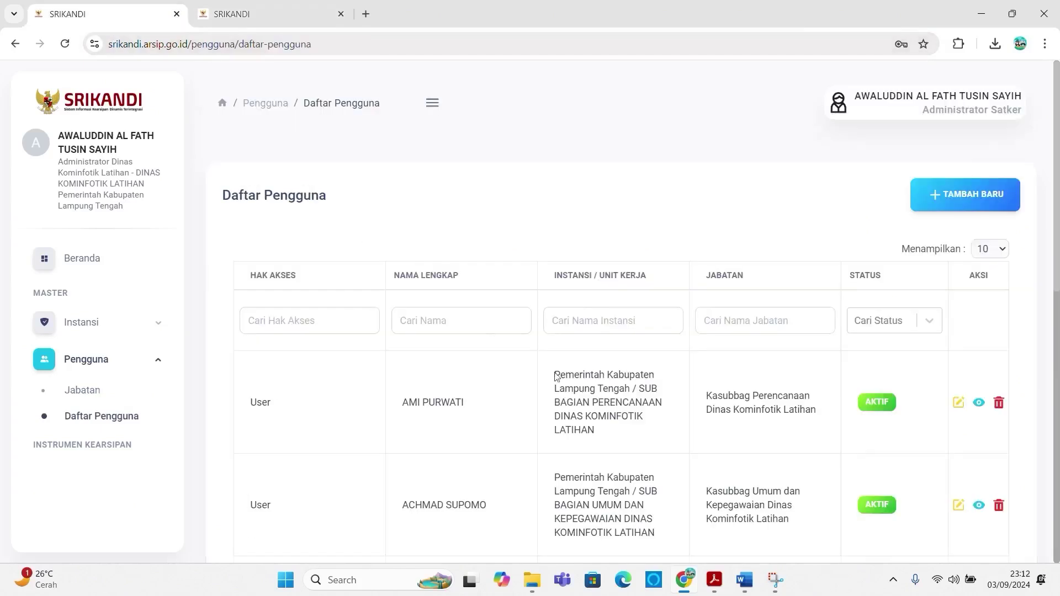
{"action": "left_click", "coordinate": [992, 193]}
{"action": "left_click", "coordinate": [698, 284]}
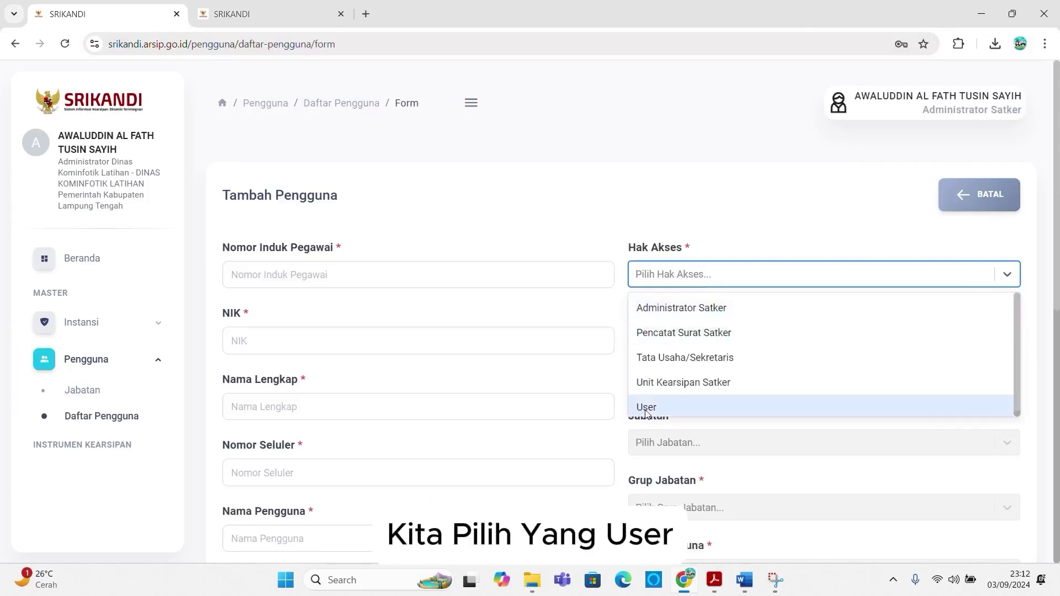
Step: Give the new user User access, NIP 1213 and NIK 121313
{"action": "left_click", "coordinate": [646, 408]}
{"action": "left_click", "coordinate": [336, 275]}
{"action": "type", "text": "121"}
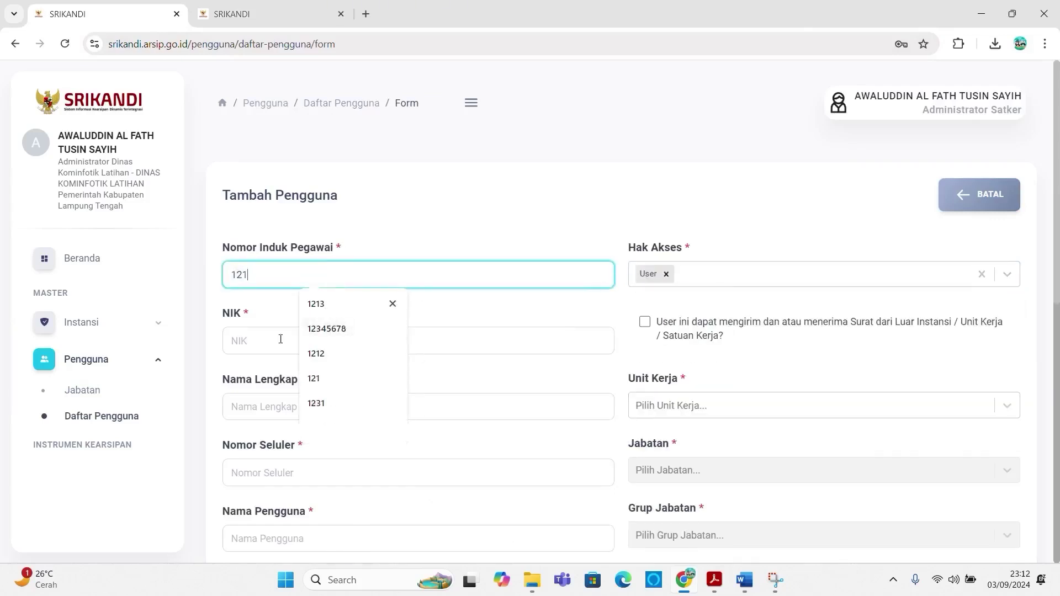
{"action": "type", "text": "3"}
{"action": "left_click", "coordinate": [281, 339]}
{"action": "type", "text": "121313"}
Step: Fill in the employee's full name from the saved suggestion and phone number 1213
{"action": "left_click", "coordinate": [253, 404]}
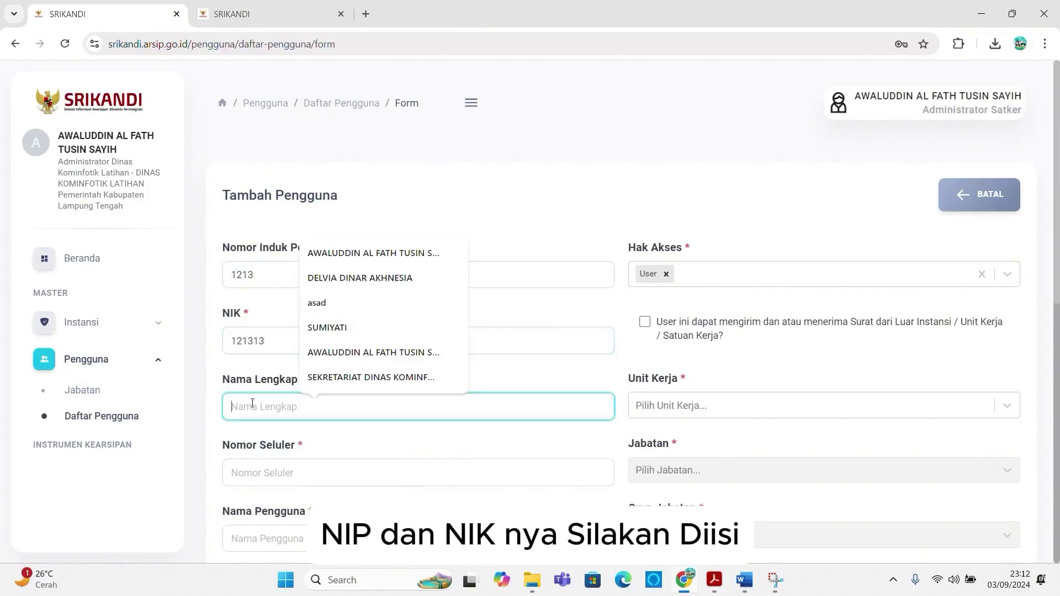
{"action": "type", "text": "r"}
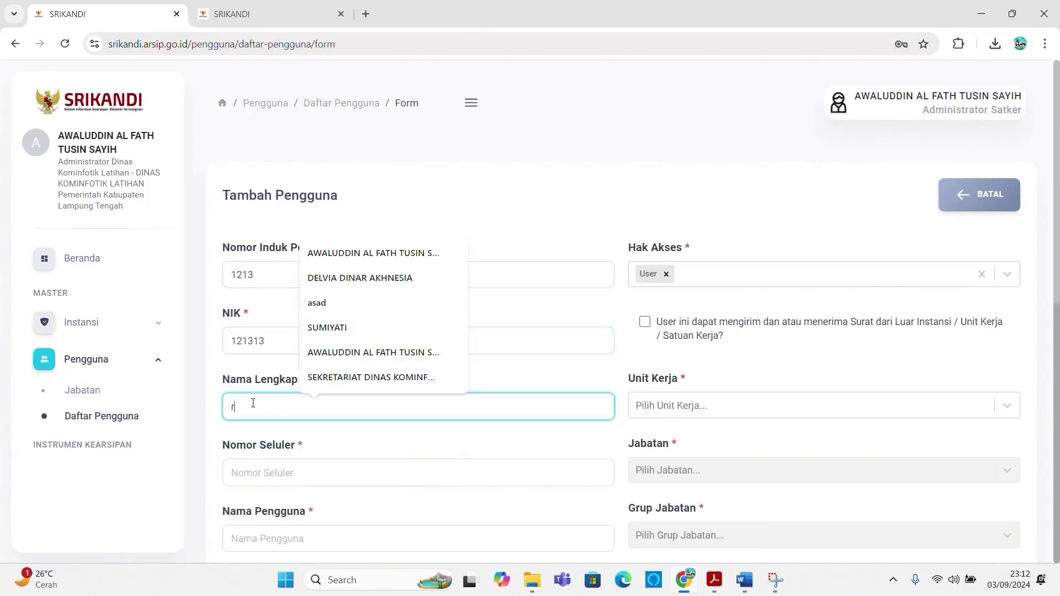
{"action": "key", "text": "Caps_Lock"}
{"action": "key", "text": "BackSpace"}
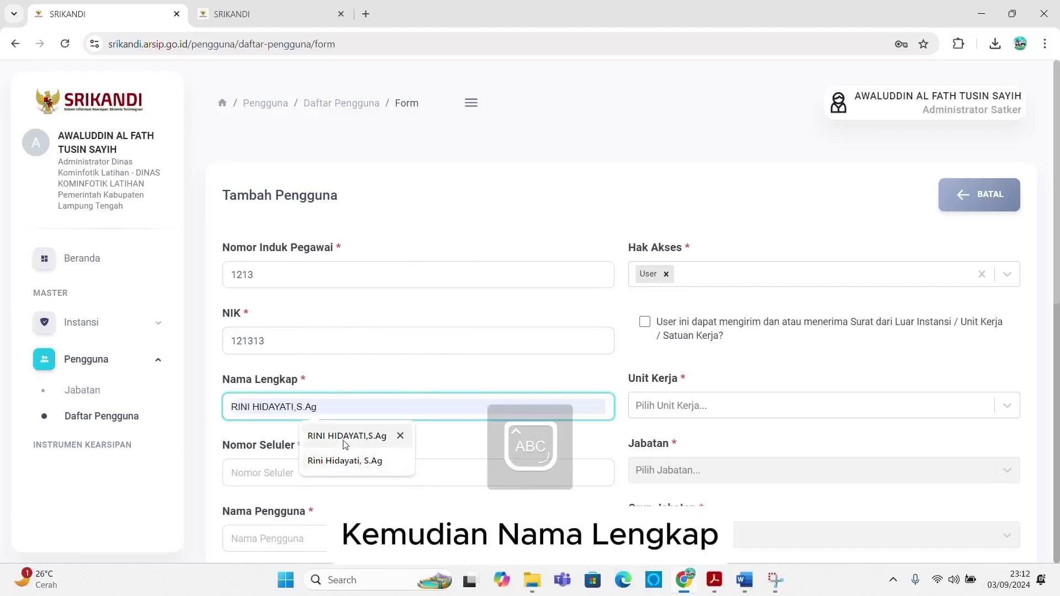
{"action": "left_click", "coordinate": [345, 439]}
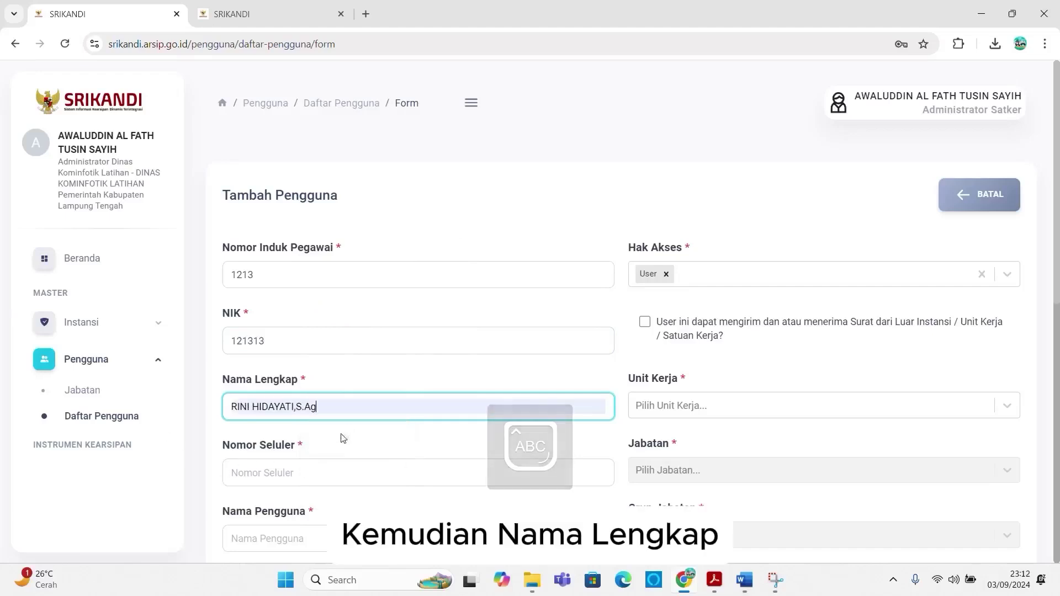
{"action": "left_click", "coordinate": [279, 475]}
{"action": "type", "text": "1213"}
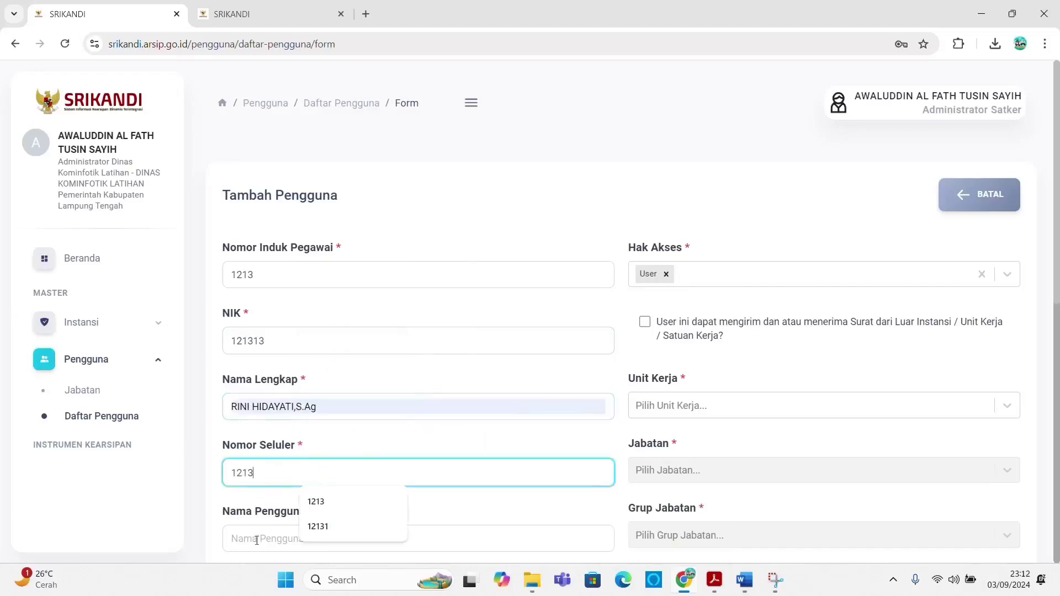
Step: Set the username to kabid.pengelolaan.ikp.diskominfotik.latihan
{"action": "left_click", "coordinate": [258, 544]}
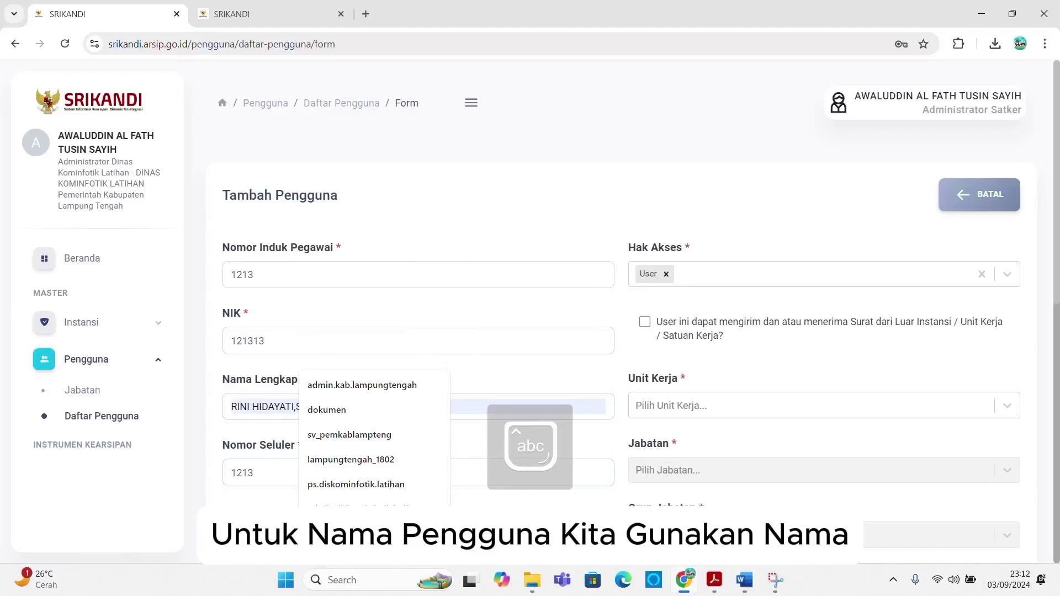
{"action": "left_click", "coordinate": [158, 513]}
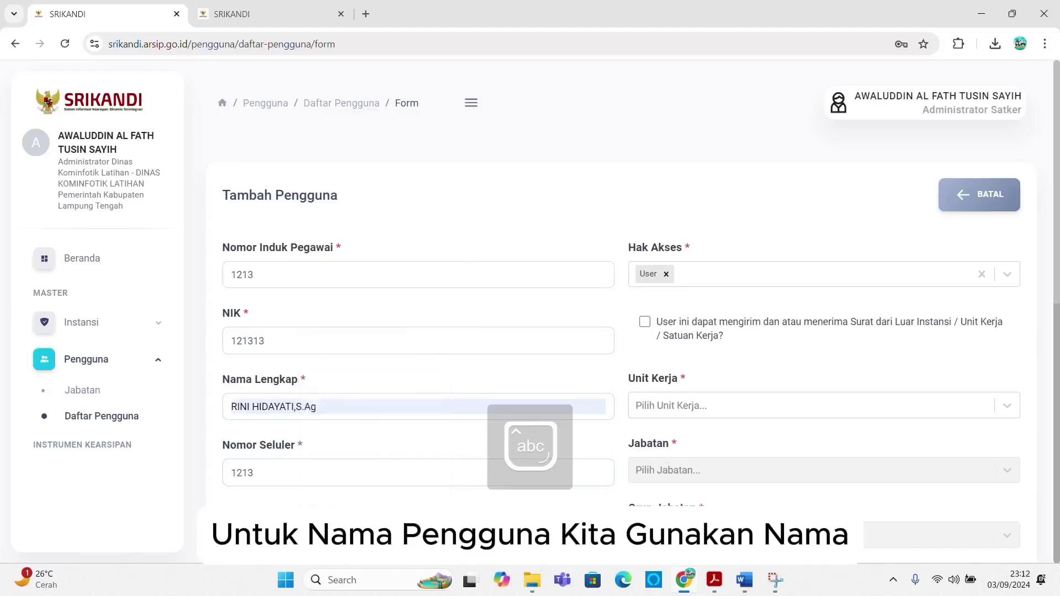
{"action": "scroll", "coordinate": [255, 499], "scroll_direction": "down", "scroll_amount": 3}
{"action": "left_click", "coordinate": [260, 406]}
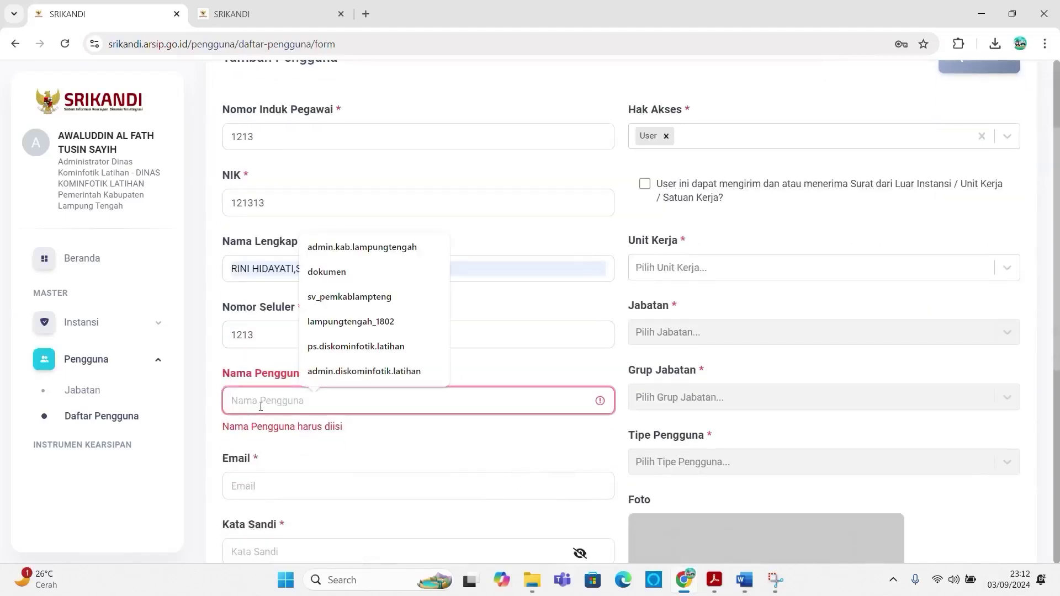
{"action": "type", "text": "kepala"}
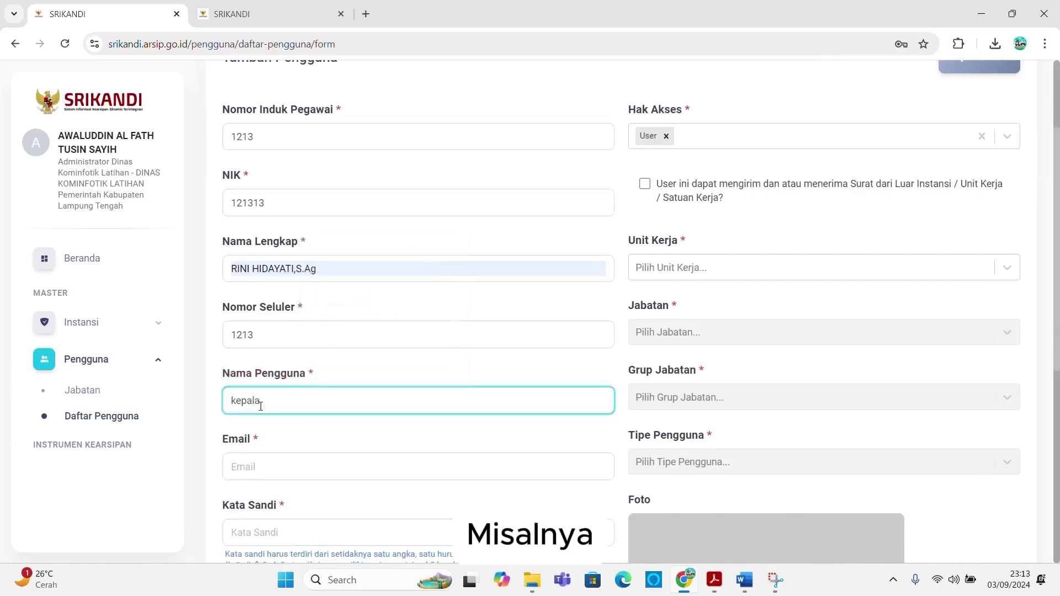
{"action": "type", "text": "bidang"}
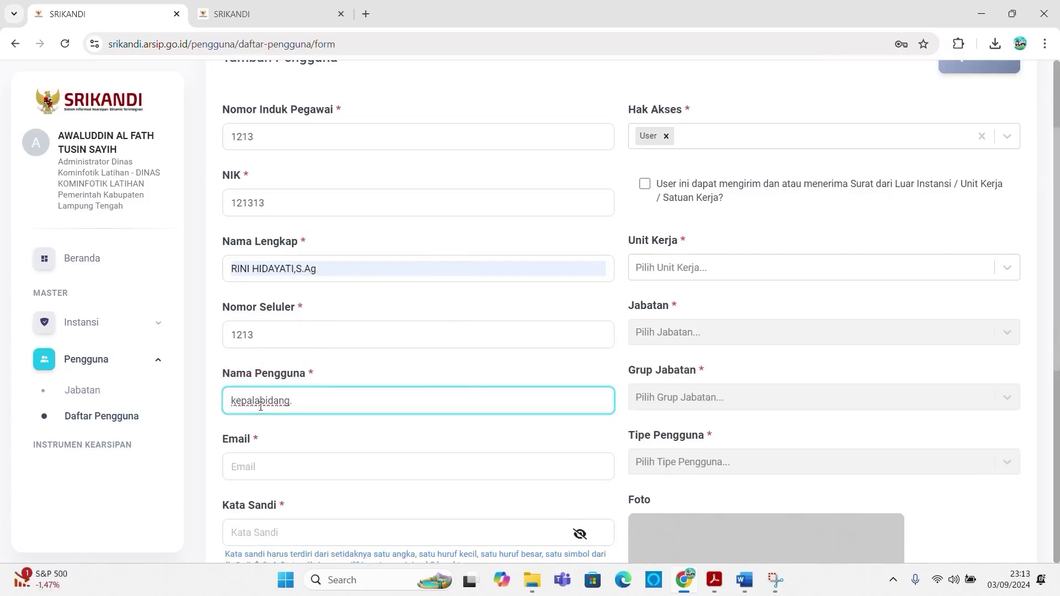
{"action": "type", "text": ".pengelolaan"}
{"action": "type", "text": "ikp"}
{"action": "key", "text": "BackSpace"}
{"action": "key", "text": "BackSpace"}
{"action": "key", "text": "BackSpace"}
{"action": "type", "text": ".ikp.diskominfotik."}
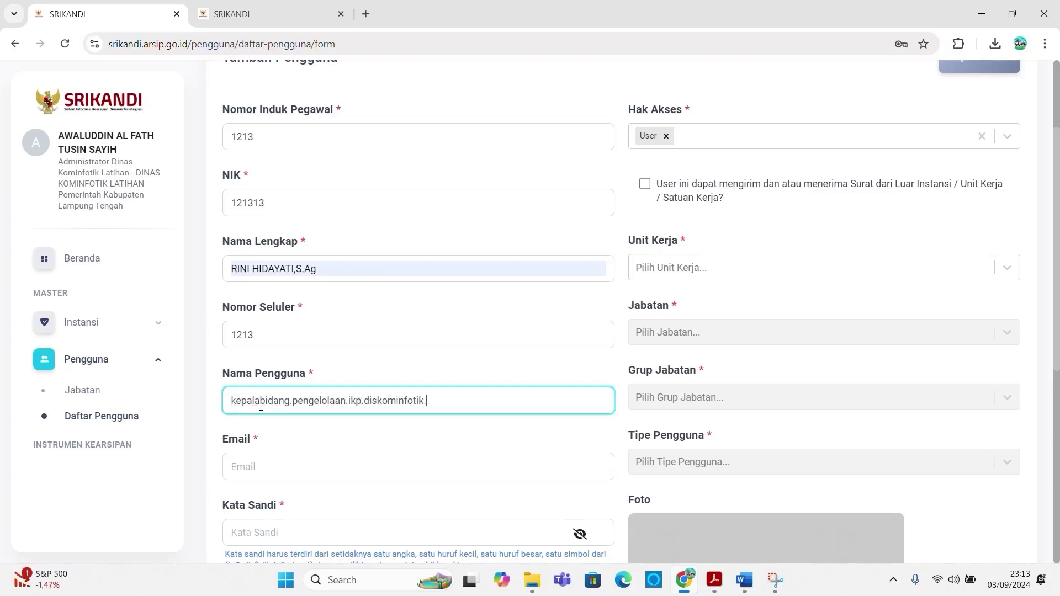
{"action": "type", "text": "lamteng"}
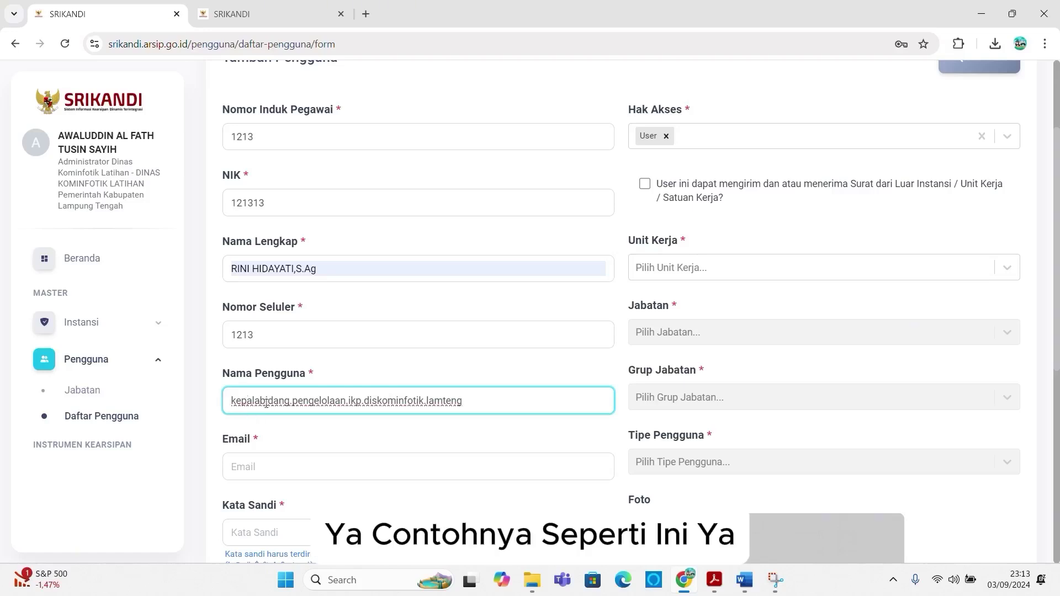
{"action": "left_click_drag", "start_coordinate": [290, 400], "coordinate": [230, 401]}
{"action": "type", "text": "k"}
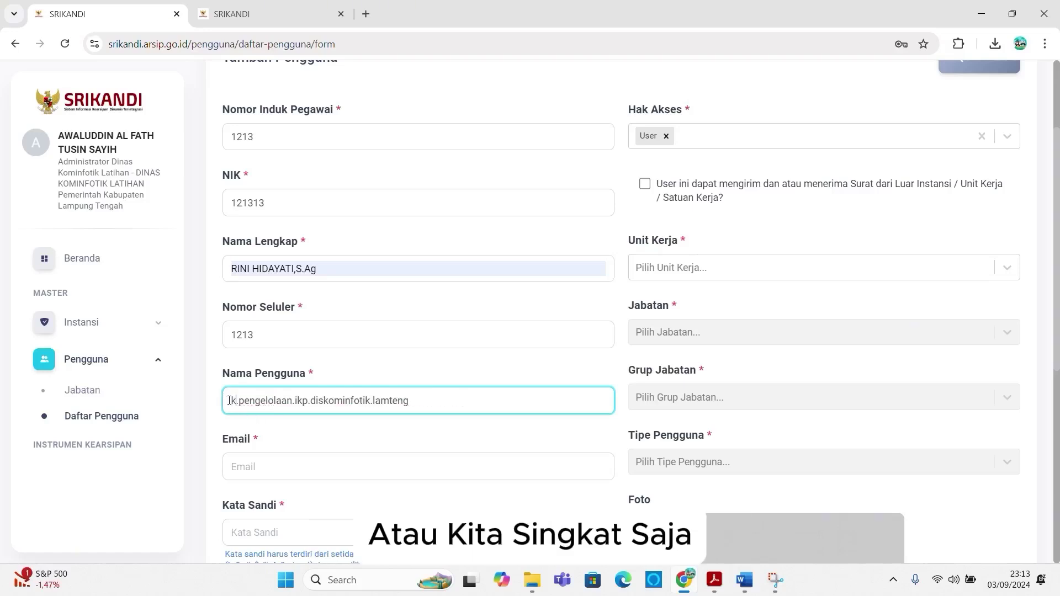
{"action": "type", "text": "abid"}
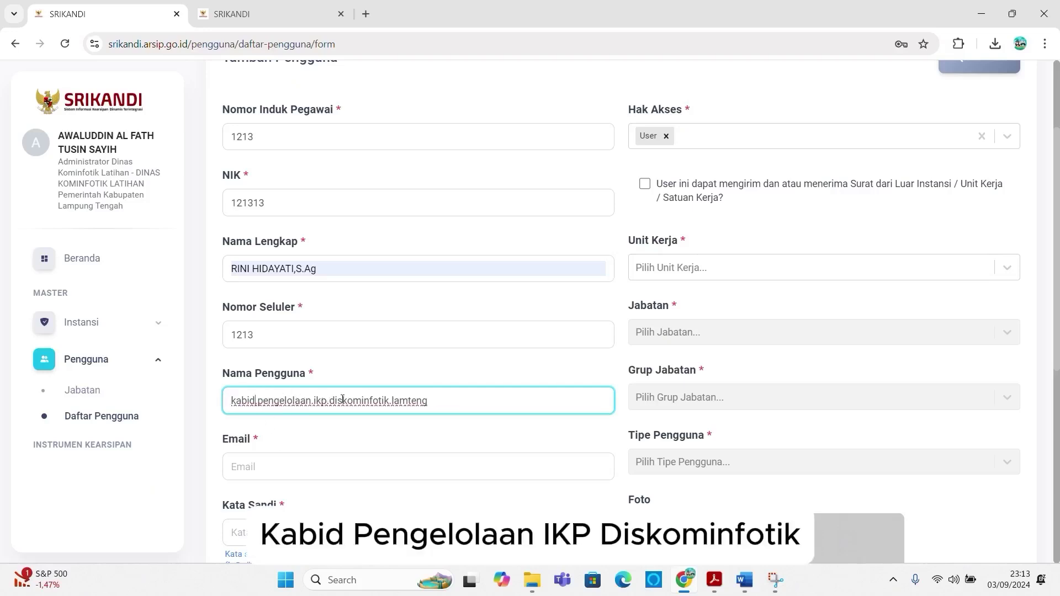
{"action": "key", "text": "BackSpace"}
{"action": "key", "text": "BackSpace"}
{"action": "key", "text": "BackSpace"}
{"action": "key", "text": "BackSpace"}
{"action": "key", "text": "BackSpace"}
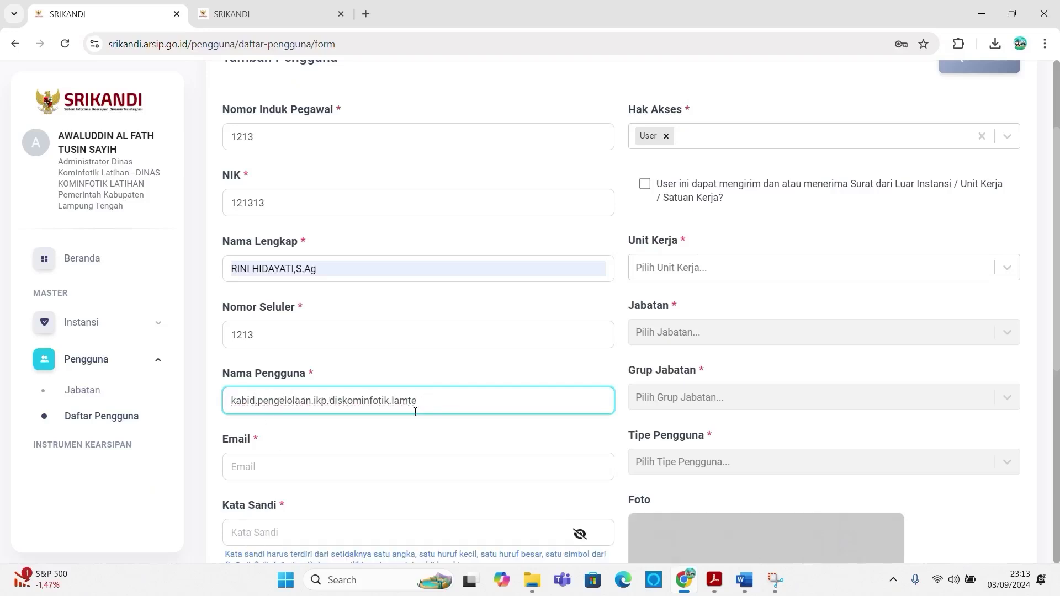
{"action": "type", "text": "tihan"}
{"action": "left_click_drag", "start_coordinate": [424, 409], "coordinate": [52, 403]}
{"action": "key", "text": "ctrl+c"}
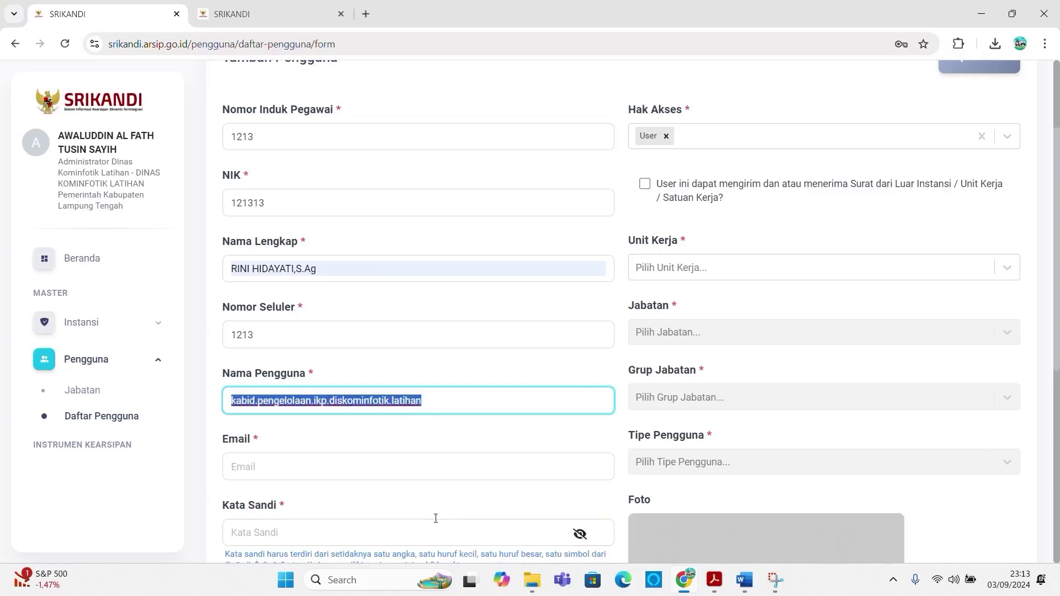
{"action": "left_click", "coordinate": [310, 466]}
{"action": "key", "text": "ctrl+v"}
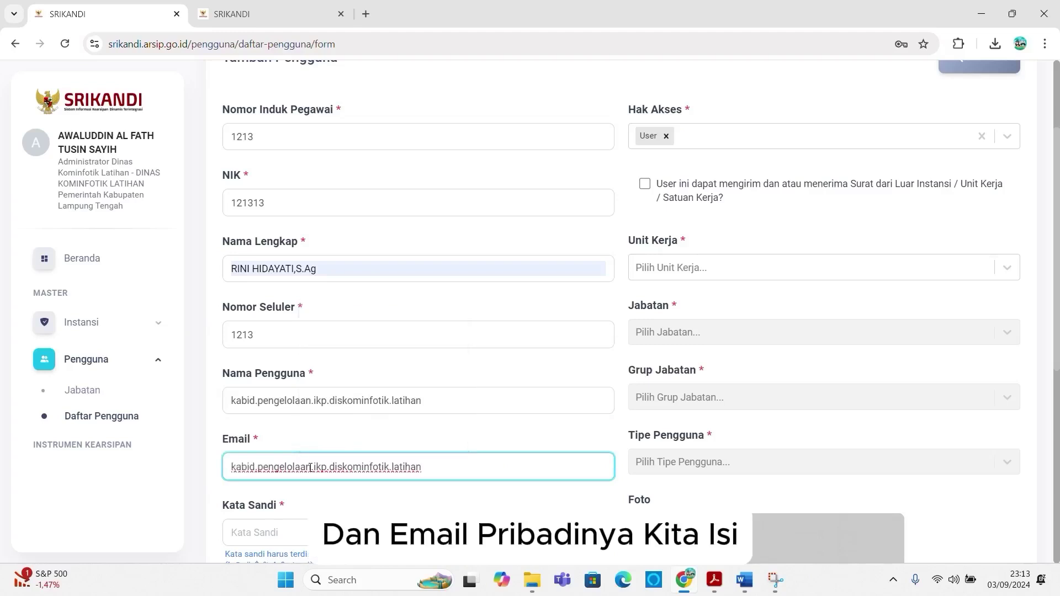
{"action": "type", "text": "@gm"}
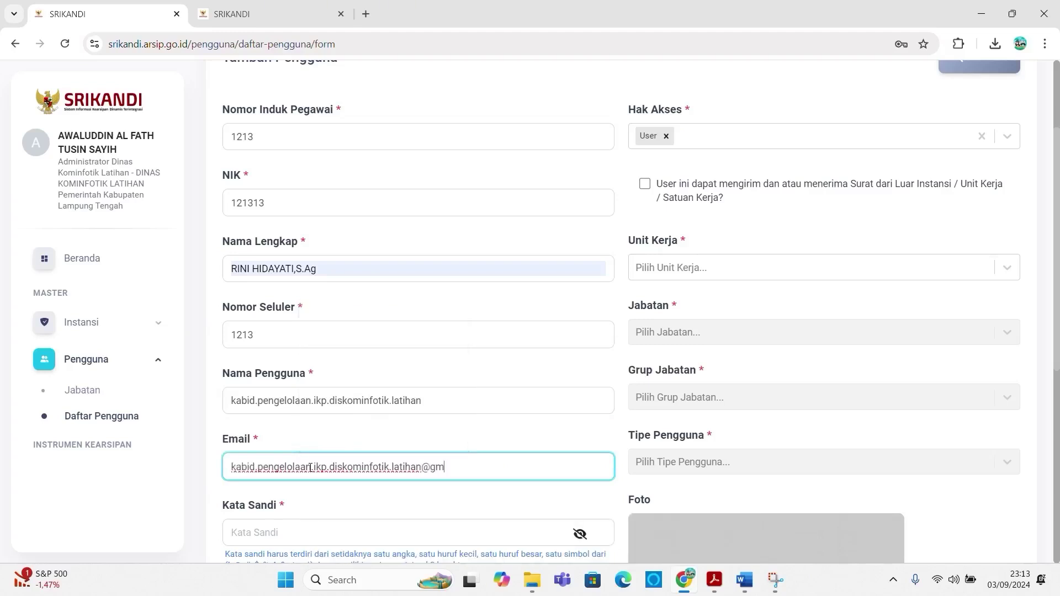
{"action": "type", "text": "ail.com"}
Step: Type the account password into Kata Sandi
{"action": "scroll", "coordinate": [298, 497], "scroll_direction": "down", "scroll_amount": 2}
{"action": "left_click", "coordinate": [288, 399]}
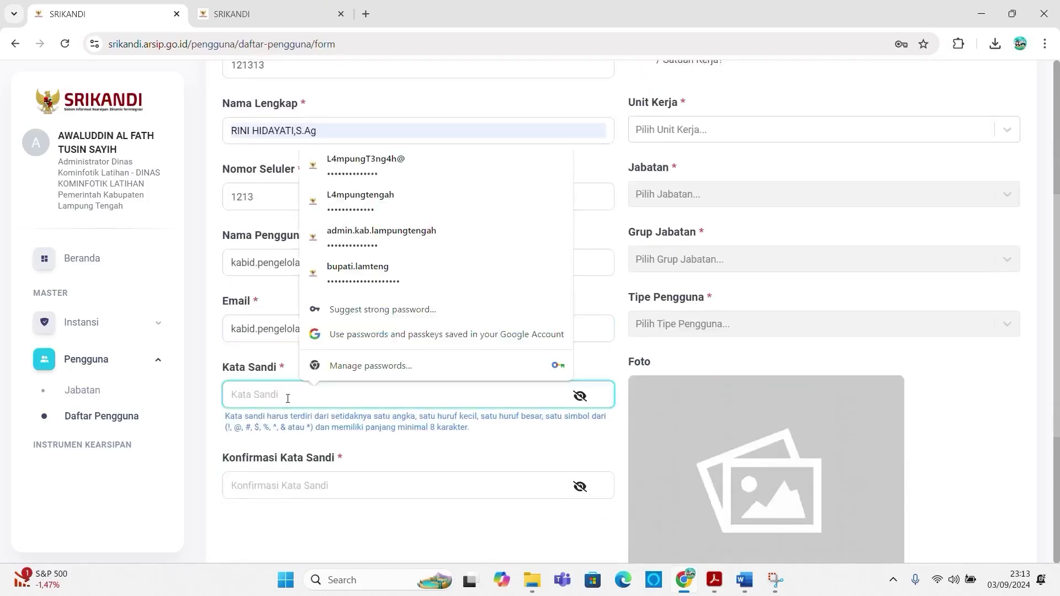
{"action": "type", "text": "L"}
{"action": "scroll", "coordinate": [288, 398], "scroll_direction": "down", "scroll_amount": 2}
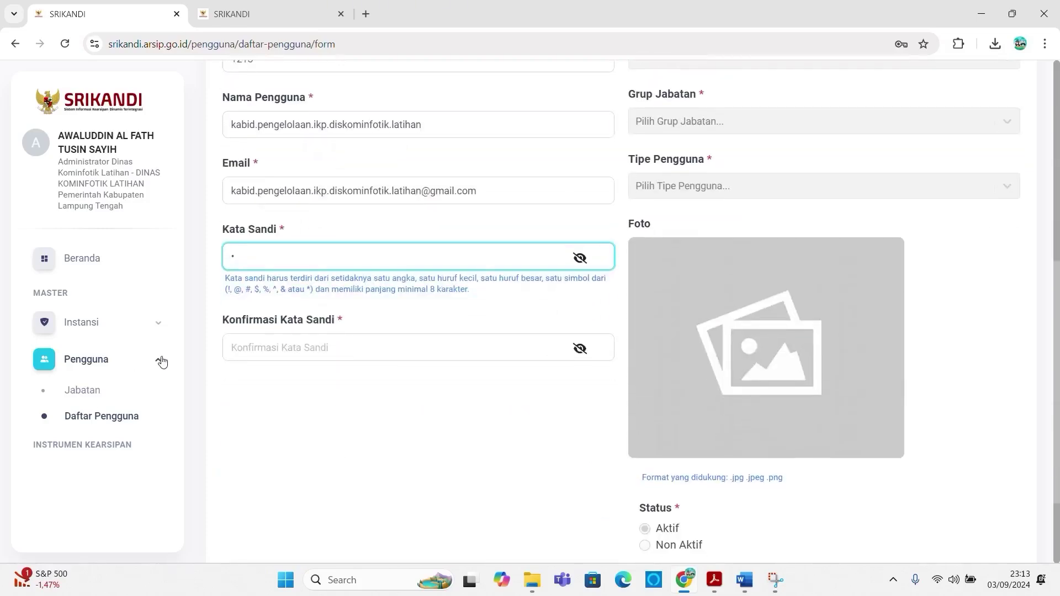
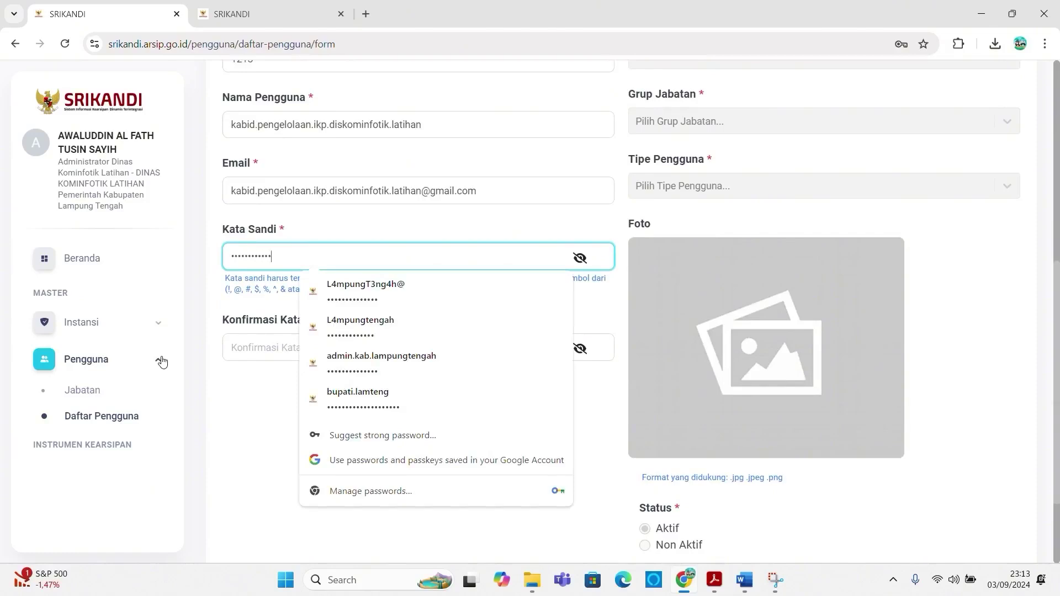
{"action": "scroll", "coordinate": [326, 331], "scroll_direction": "up", "scroll_amount": 1}
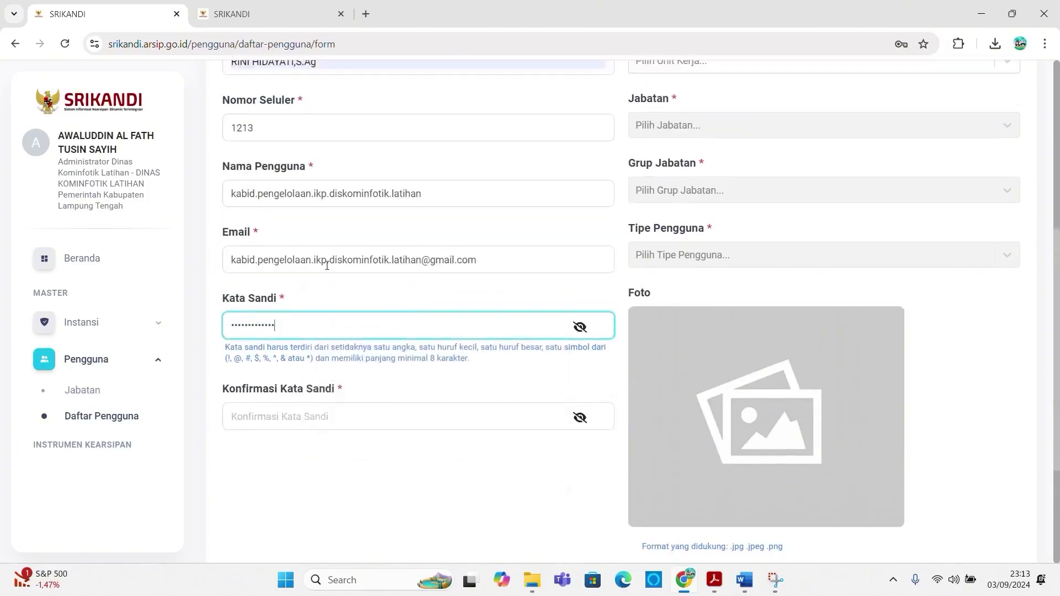
Step: Fill Konfirmasi Kata Sandi with the same password
{"action": "left_click_drag", "start_coordinate": [331, 329], "coordinate": [177, 329]}
{"action": "left_click", "coordinate": [251, 416]}
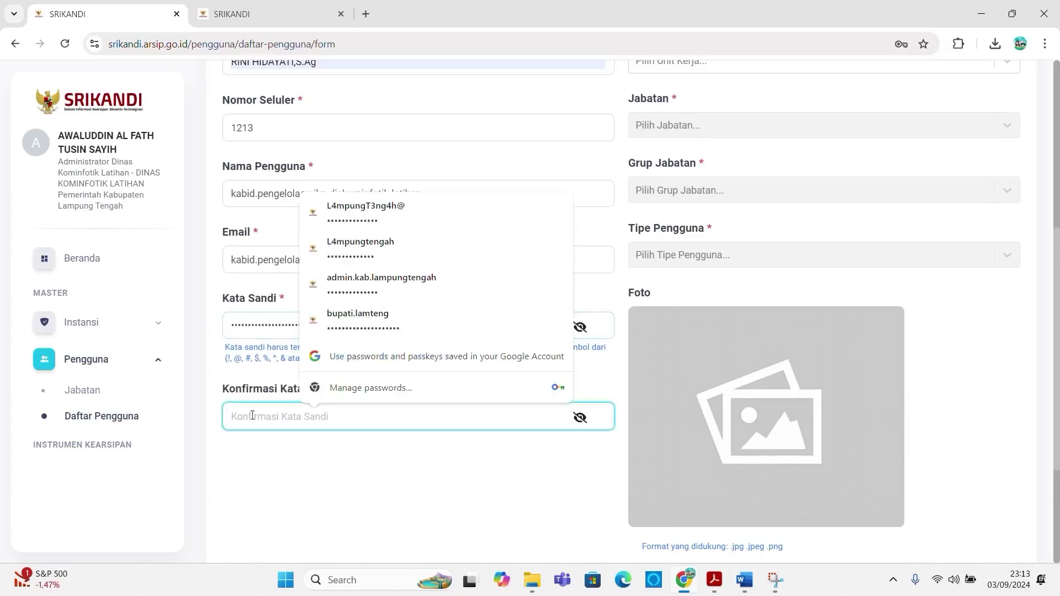
{"action": "key", "text": "ctrl+v"}
{"action": "left_click_drag", "start_coordinate": [388, 421], "coordinate": [65, 373]}
{"action": "type", "text": "•"}
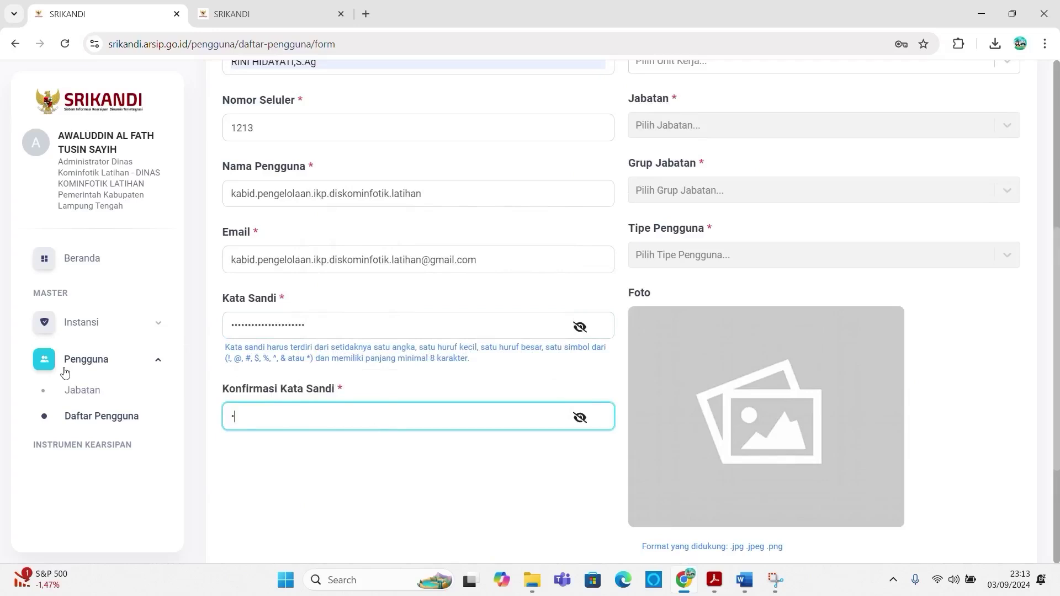
{"action": "type", "text": "•••••••••••••••"}
{"action": "scroll", "coordinate": [65, 373], "scroll_direction": "up", "scroll_amount": 5}
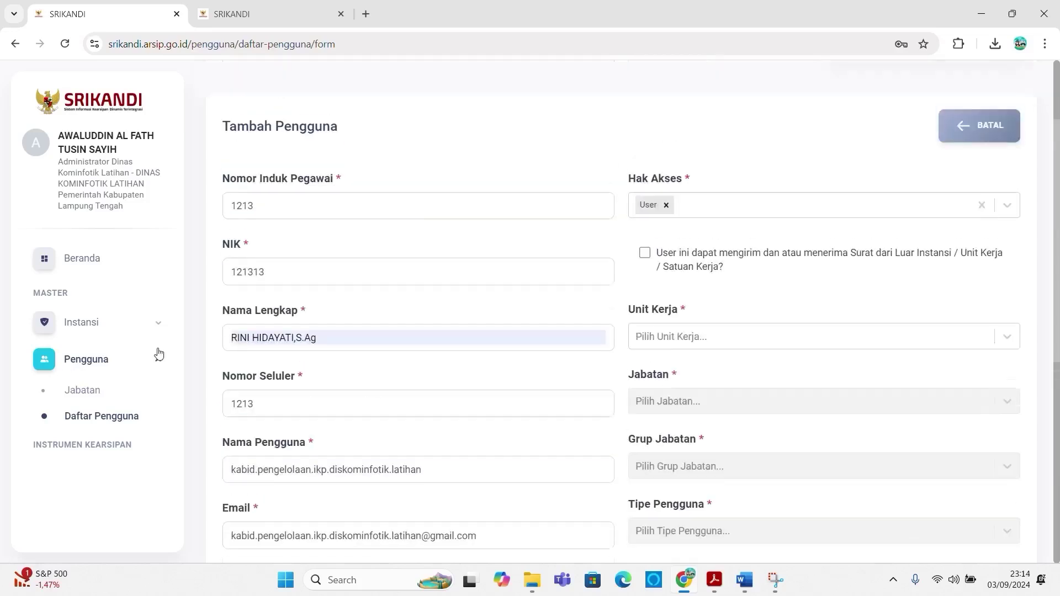
Step: Assign the public information and communication division, Kepala Bidang position and Eselon III/Koordinator group
{"action": "left_click", "coordinate": [738, 345]}
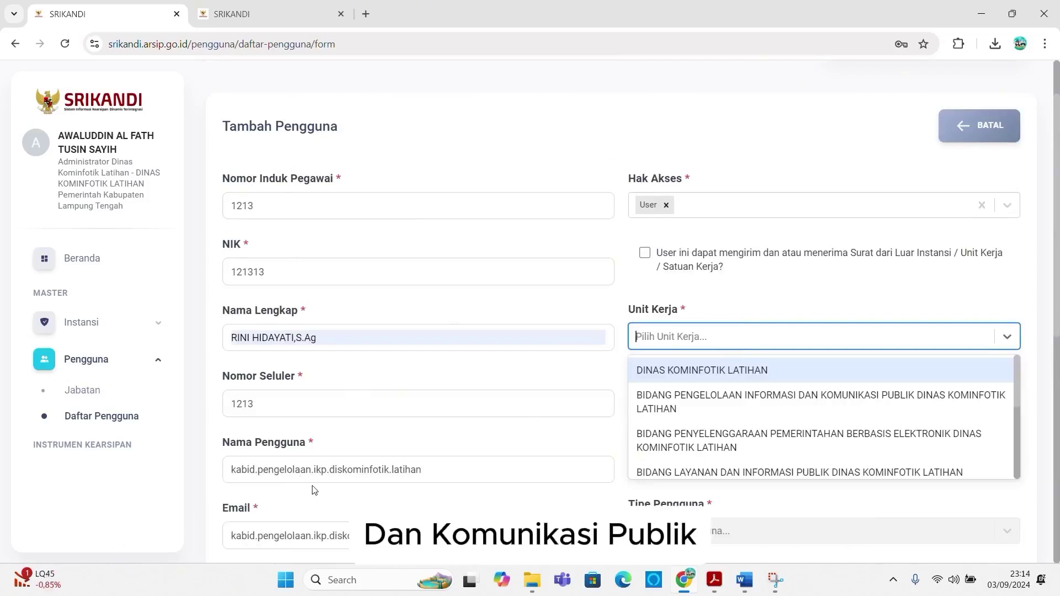
{"action": "left_click", "coordinate": [684, 402]}
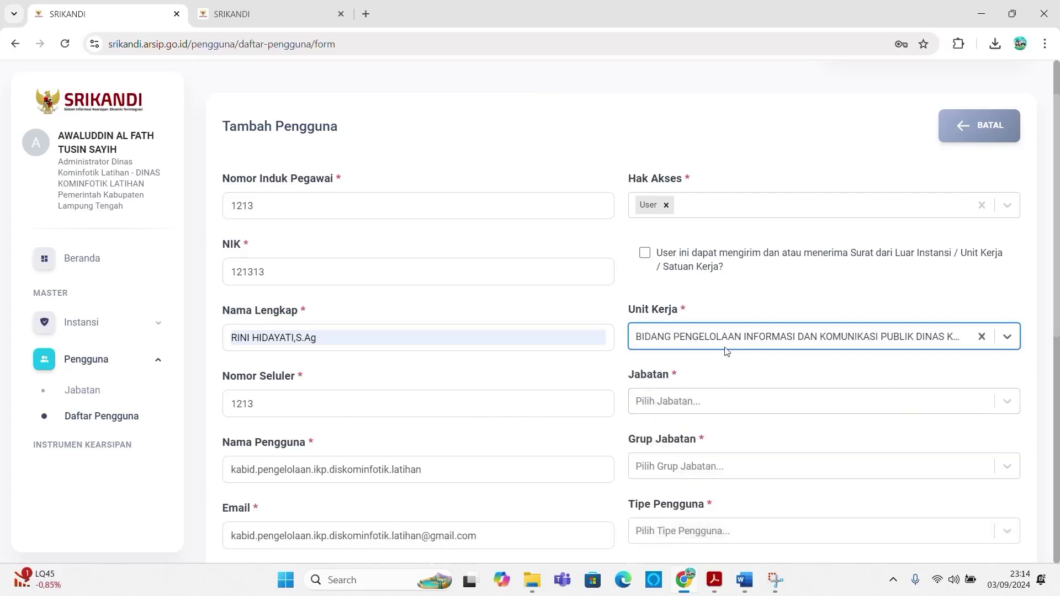
{"action": "left_click", "coordinate": [643, 408]}
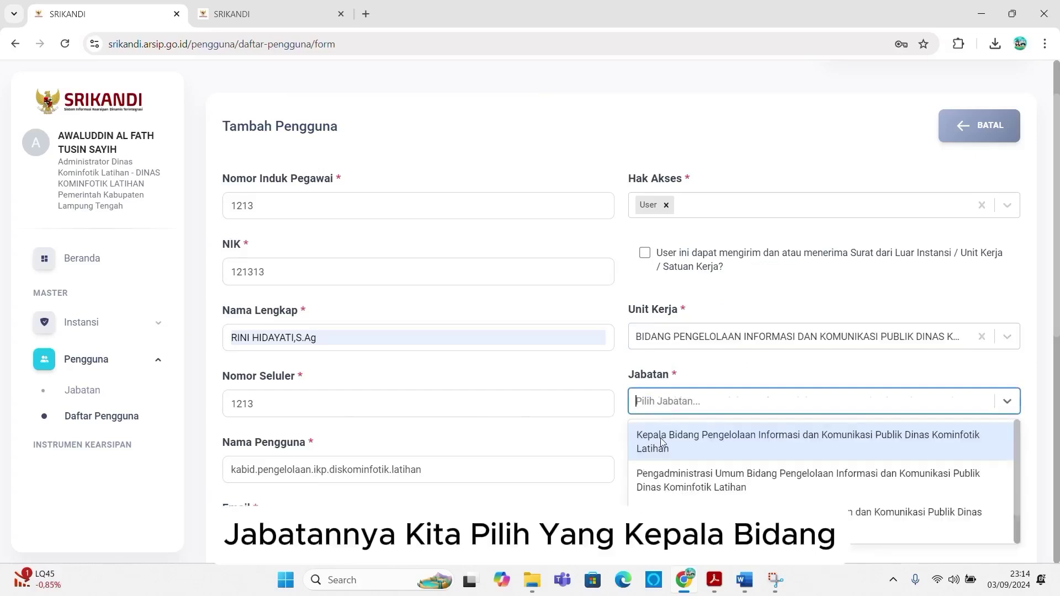
{"action": "left_click", "coordinate": [662, 442]}
{"action": "scroll", "coordinate": [666, 465], "scroll_direction": "down", "scroll_amount": 1}
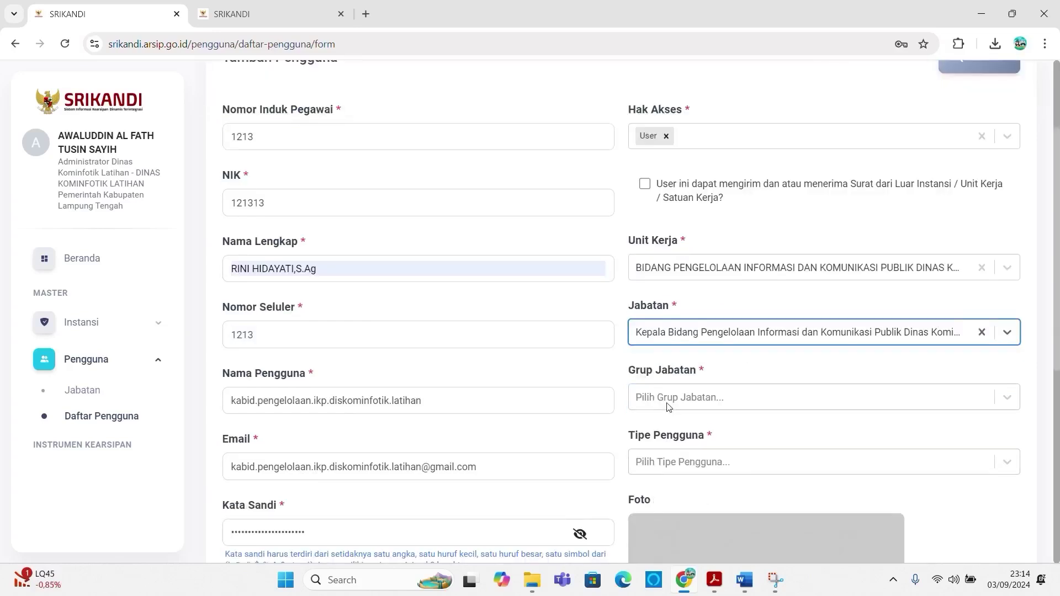
{"action": "left_click", "coordinate": [668, 406]}
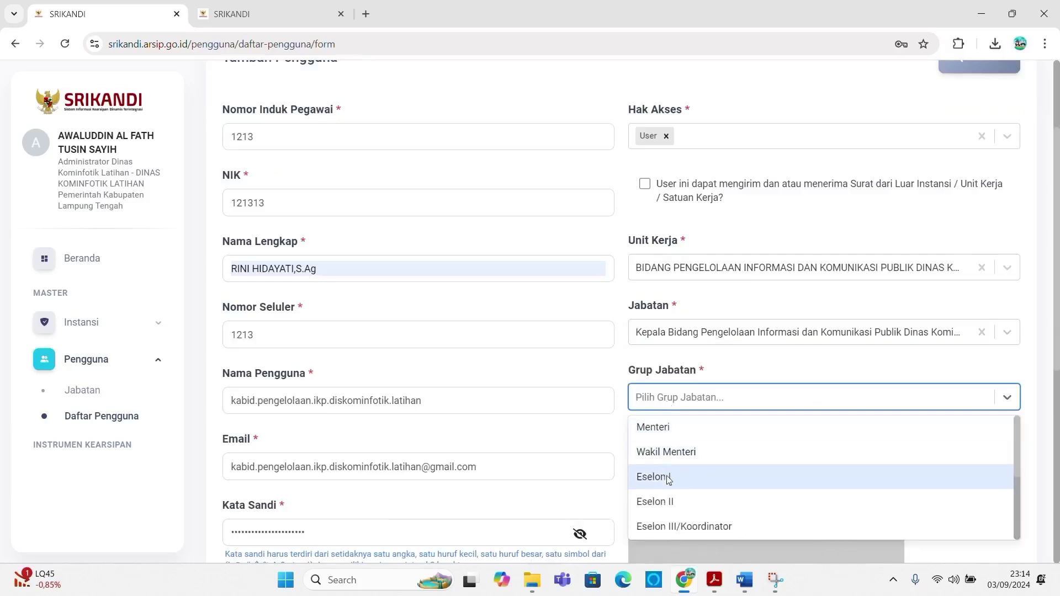
{"action": "scroll", "coordinate": [669, 476], "scroll_direction": "down", "scroll_amount": 1}
{"action": "left_click", "coordinate": [674, 462]}
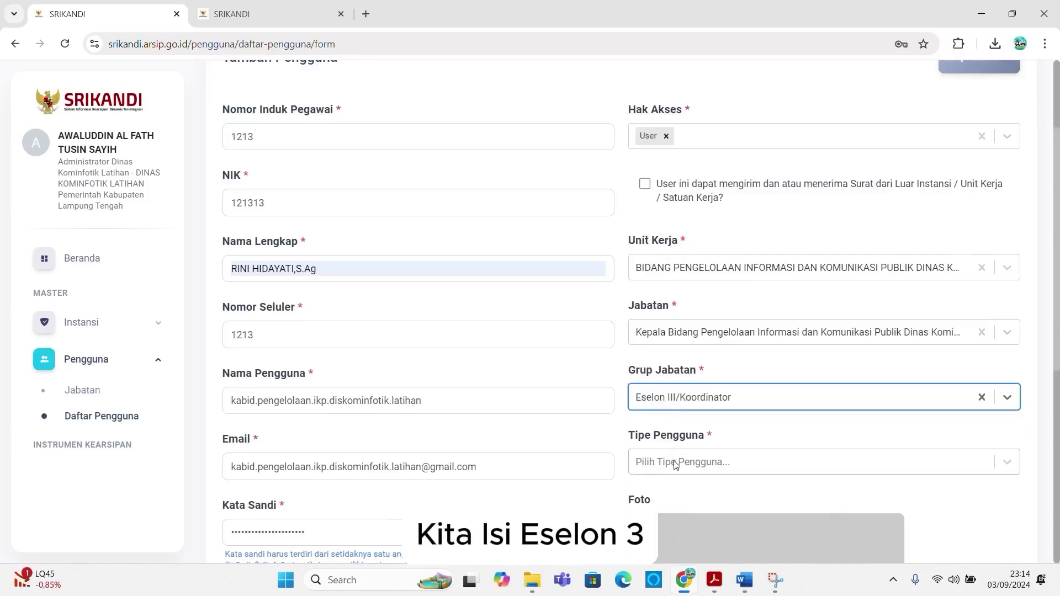
Step: Set user type to Pegawai Negeri Sipil and save the new user
{"action": "left_click", "coordinate": [676, 462]}
{"action": "scroll", "coordinate": [671, 461], "scroll_direction": "down", "scroll_amount": 2}
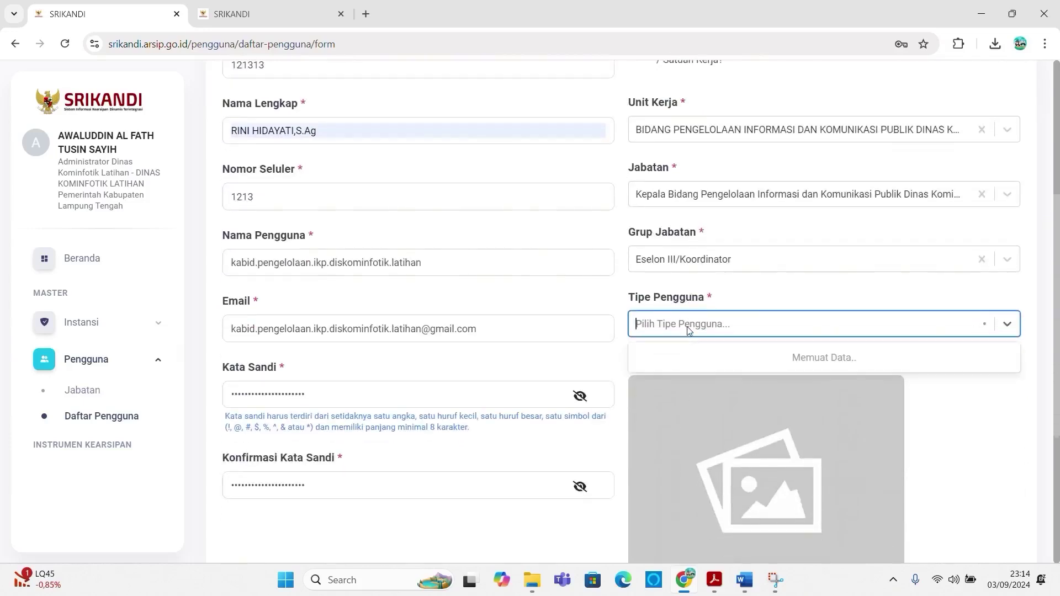
{"action": "scroll", "coordinate": [688, 344], "scroll_direction": "down", "scroll_amount": 2}
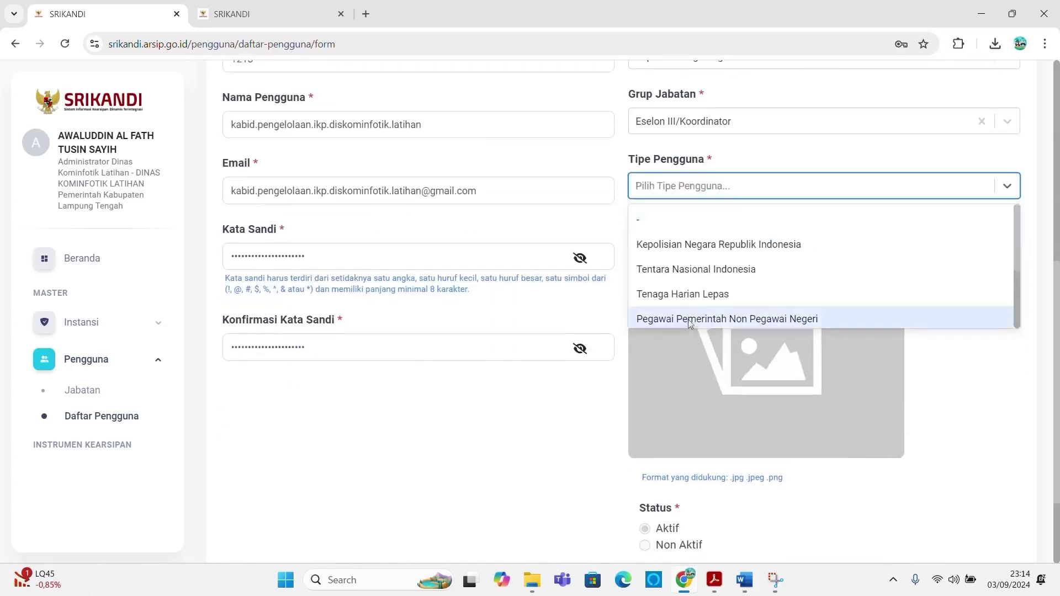
{"action": "scroll", "coordinate": [688, 319], "scroll_direction": "down", "scroll_amount": 2}
{"action": "left_click", "coordinate": [679, 315]}
{"action": "scroll", "coordinate": [565, 499], "scroll_direction": "down", "scroll_amount": 2}
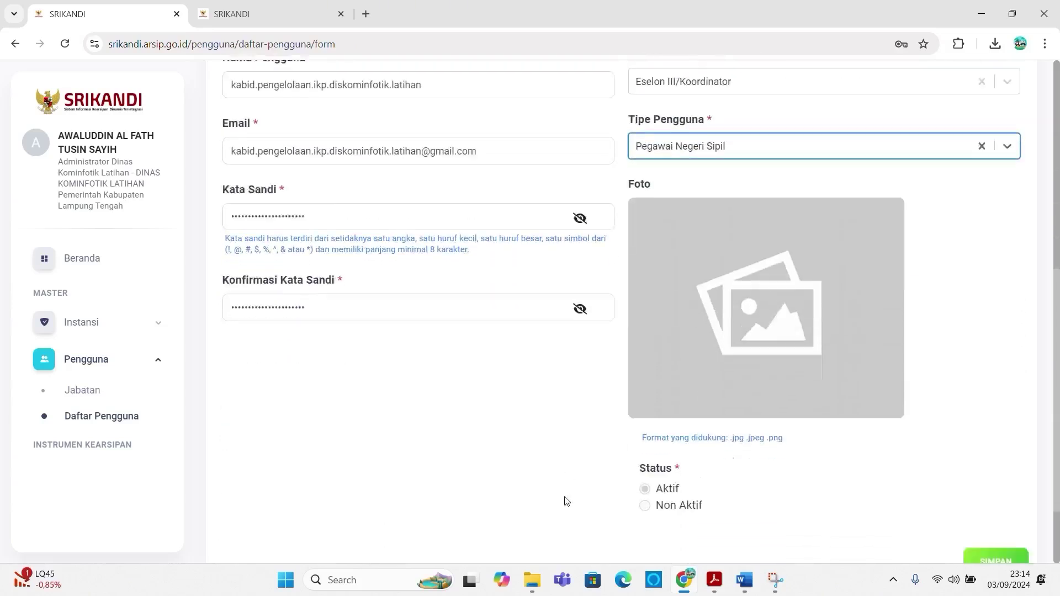
{"action": "left_click", "coordinate": [986, 479]}
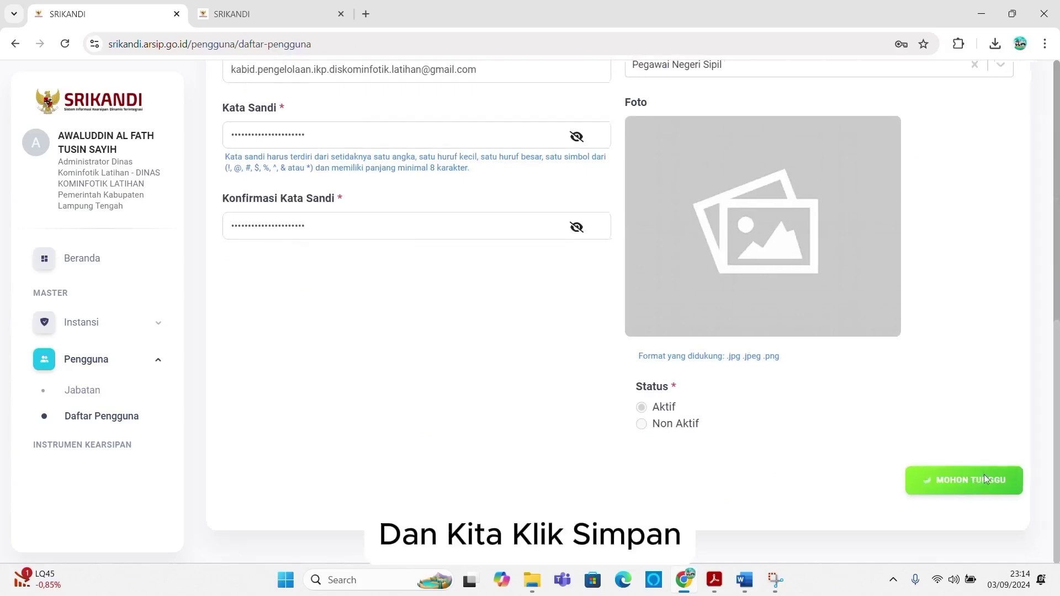
Step: Dismiss the success and save-password prompts, then switch to the position chart tab
{"action": "left_click", "coordinate": [523, 405]}
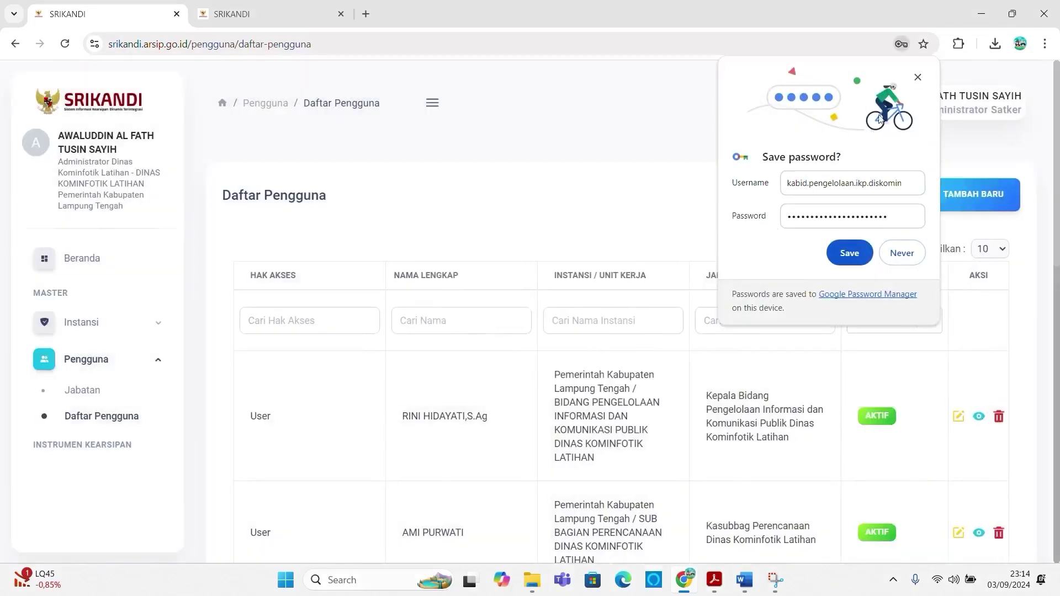
{"action": "left_click", "coordinate": [917, 77]}
{"action": "scroll", "coordinate": [481, 345], "scroll_direction": "down", "scroll_amount": 9}
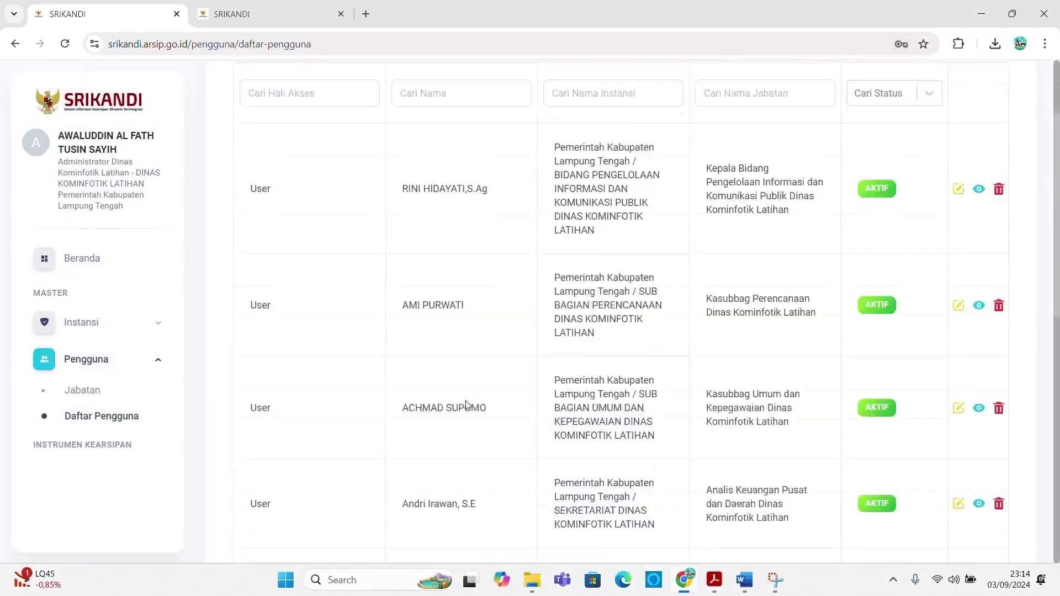
{"action": "scroll", "coordinate": [463, 414], "scroll_direction": "up", "scroll_amount": 9}
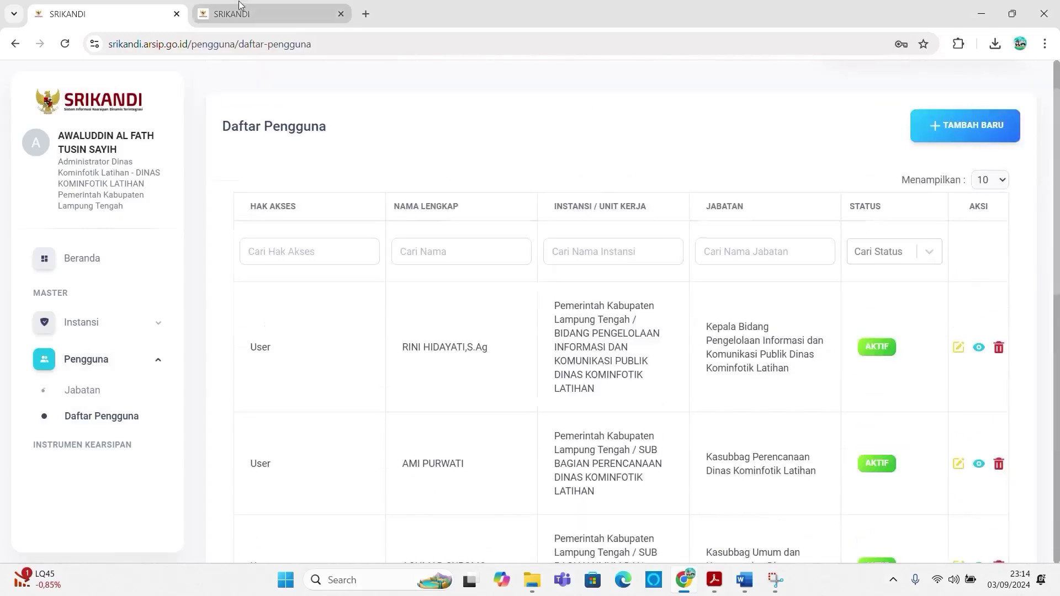
{"action": "left_click", "coordinate": [259, 14]}
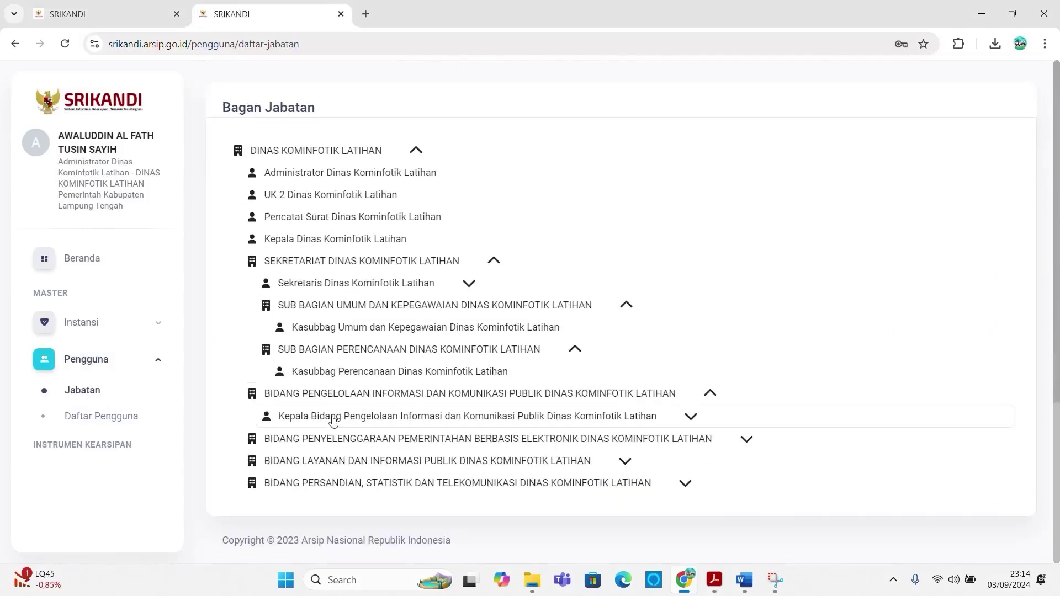
Step: Expand the Kepala Bidang branch to reveal Pranata Komputer, then go back to the user list
{"action": "left_click", "coordinate": [333, 420]}
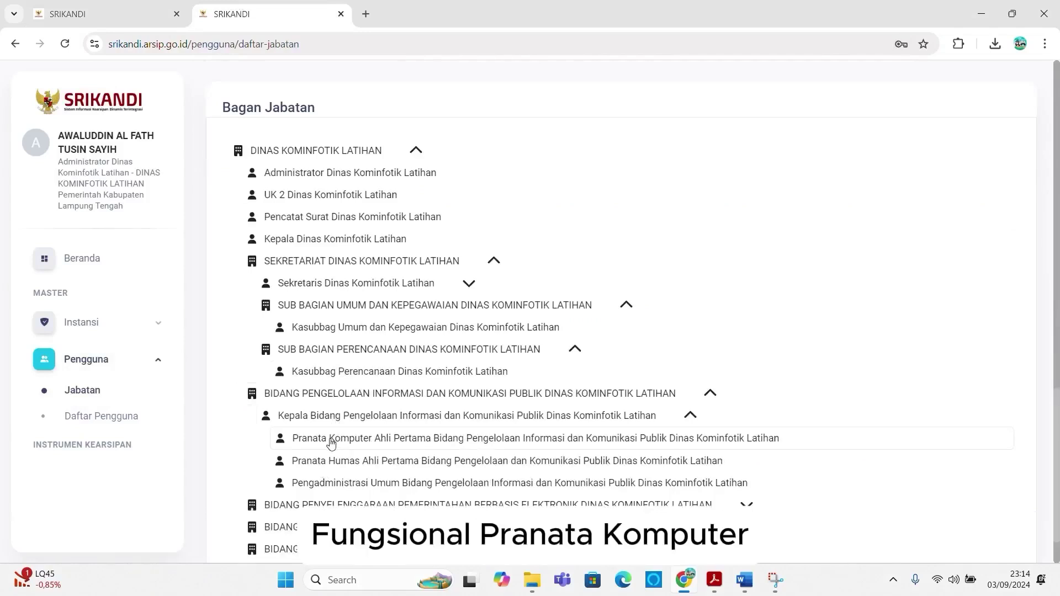
{"action": "left_click", "coordinate": [113, 12]}
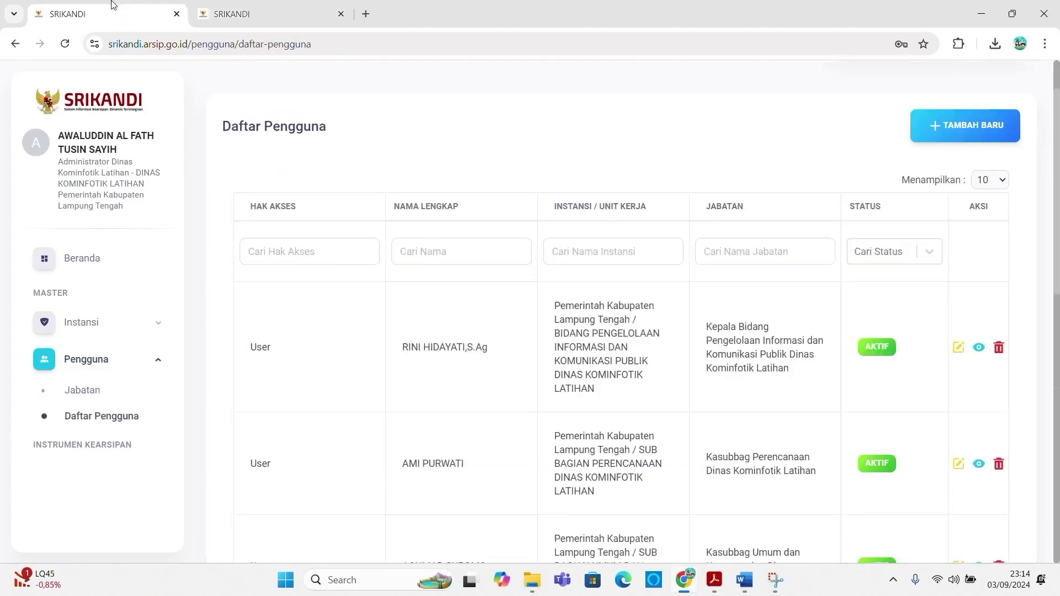
Step: Start a fifth new user with User access, NIP 1213 and NIK 1213
{"action": "left_click", "coordinate": [965, 125]}
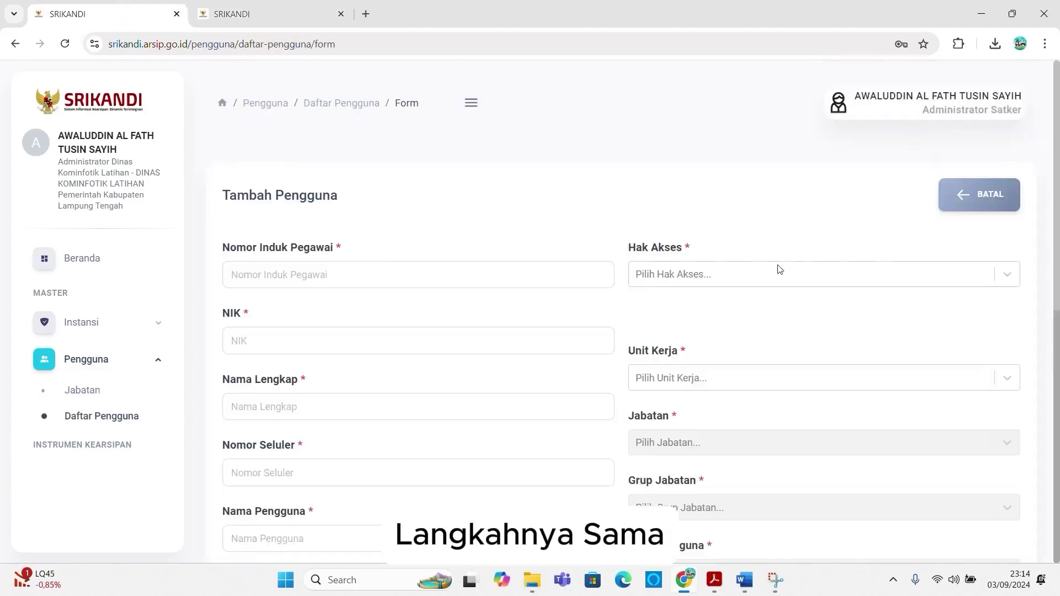
{"action": "left_click", "coordinate": [681, 276]}
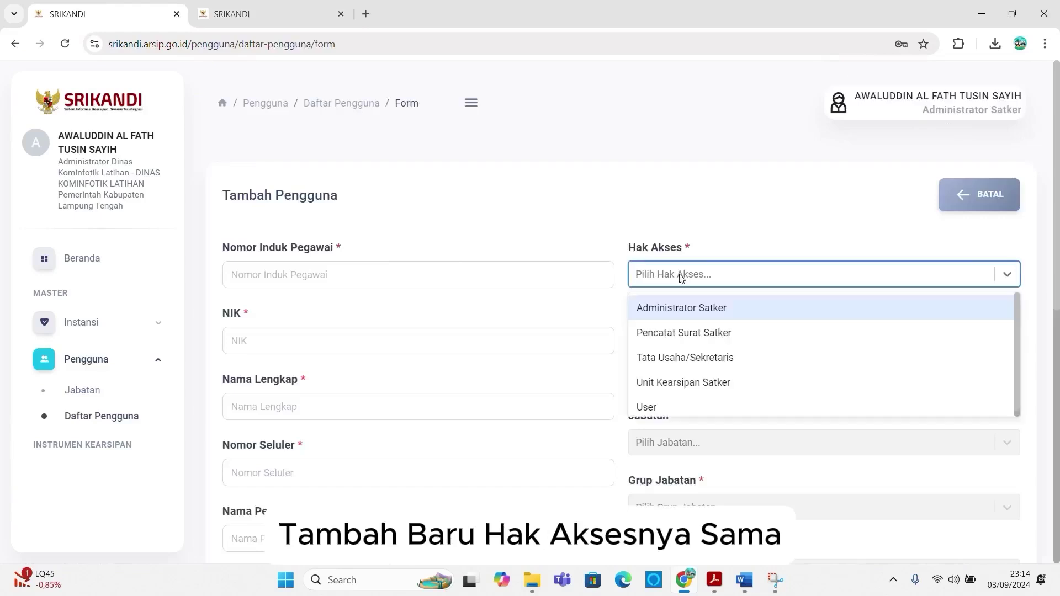
{"action": "type", "text": "u"}
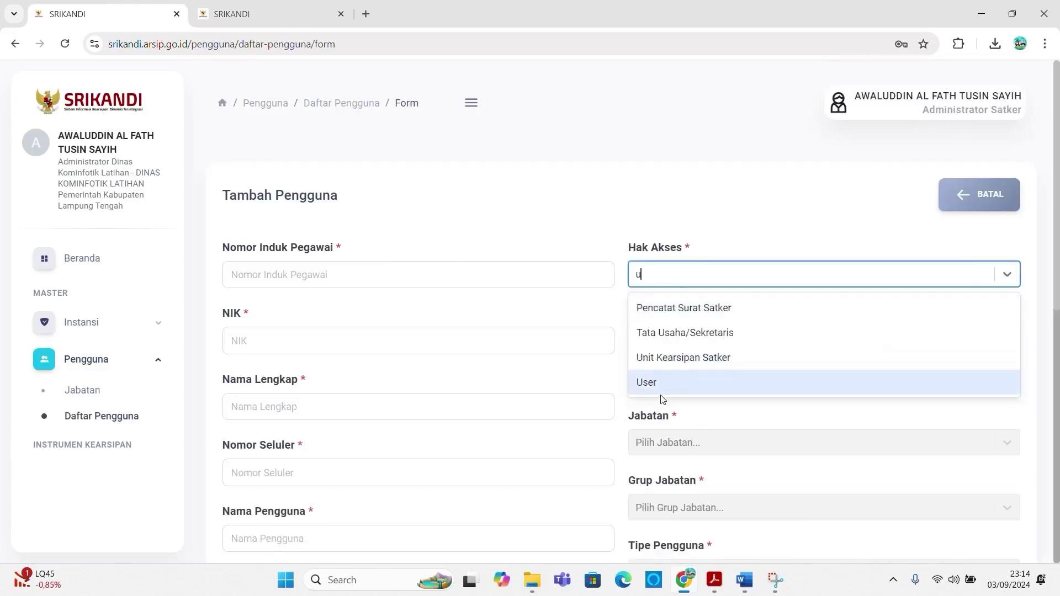
{"action": "left_click", "coordinate": [662, 383]}
{"action": "left_click", "coordinate": [363, 267]}
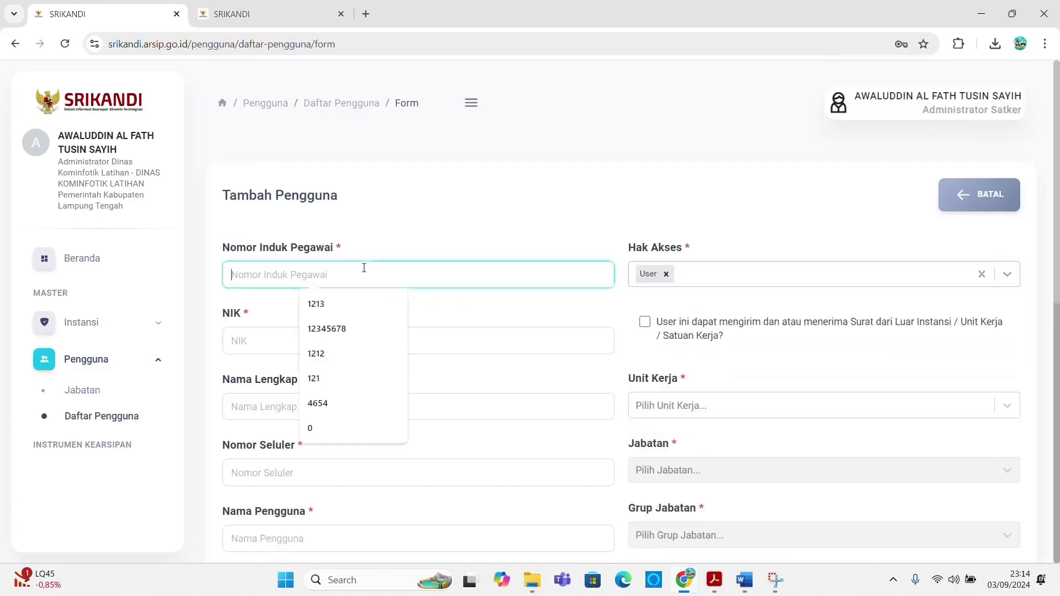
{"action": "type", "text": "1213"}
{"action": "left_click", "coordinate": [279, 339]}
{"action": "type", "text": "1213"}
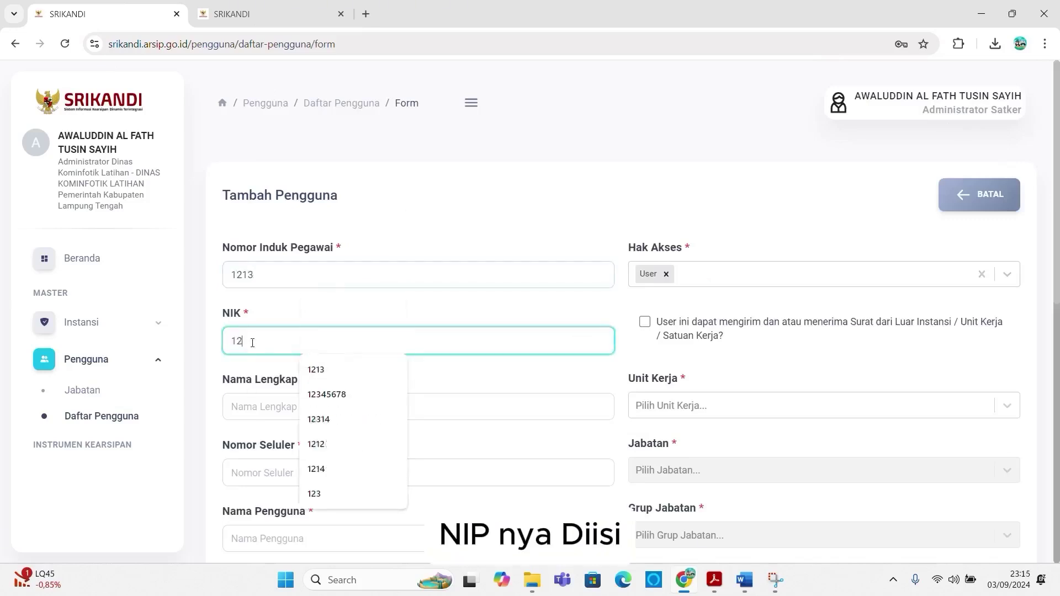
Step: Enter the suggested full name, phone 1213, and a first-name.pranatakomputer.diskominfotik.latihan username
{"action": "left_click", "coordinate": [253, 406]}
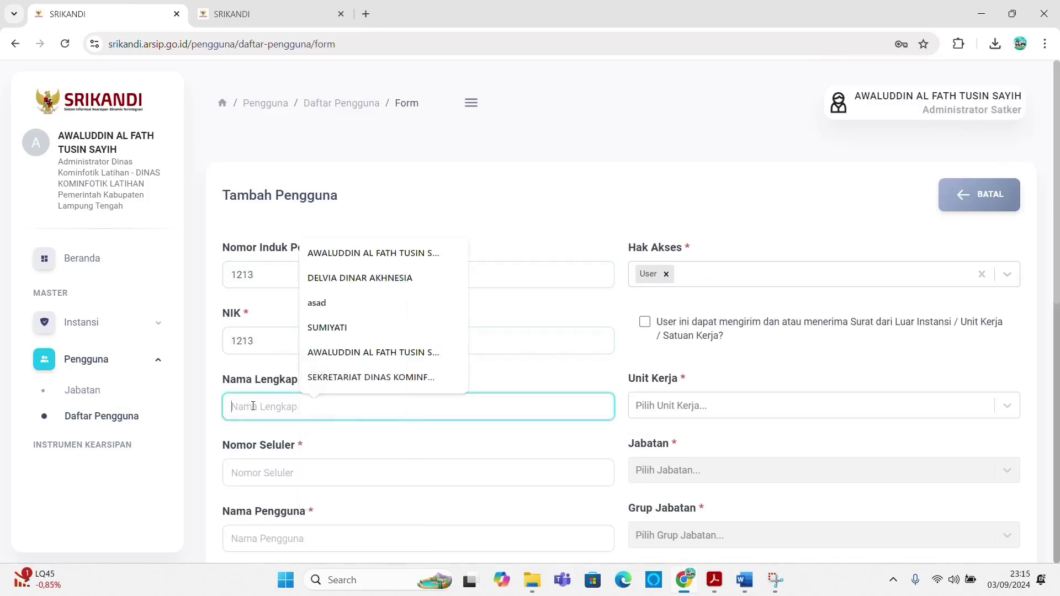
{"action": "type", "text": "R"}
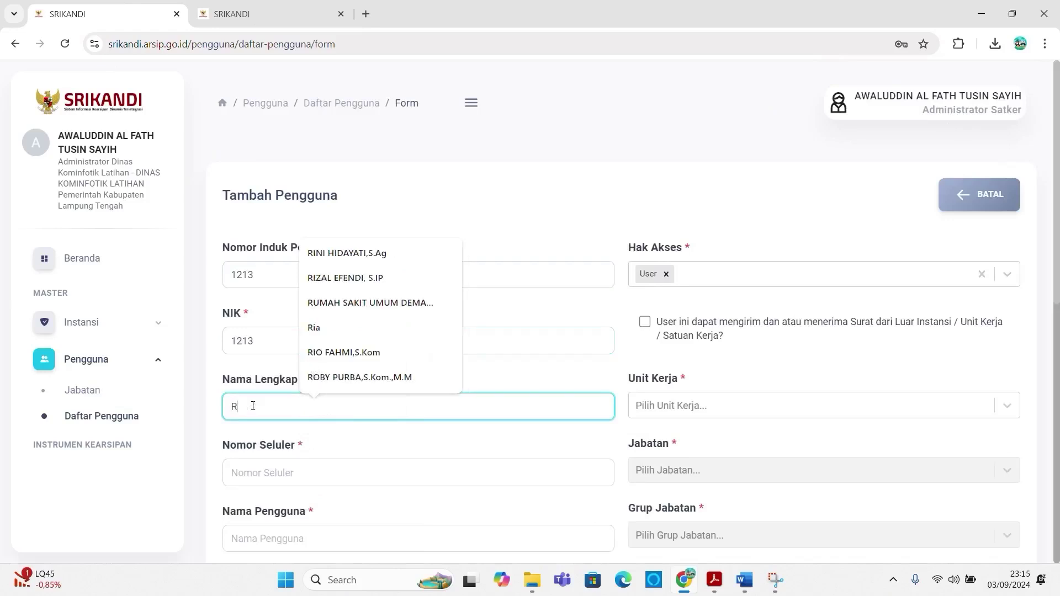
{"action": "type", "text": "i"}
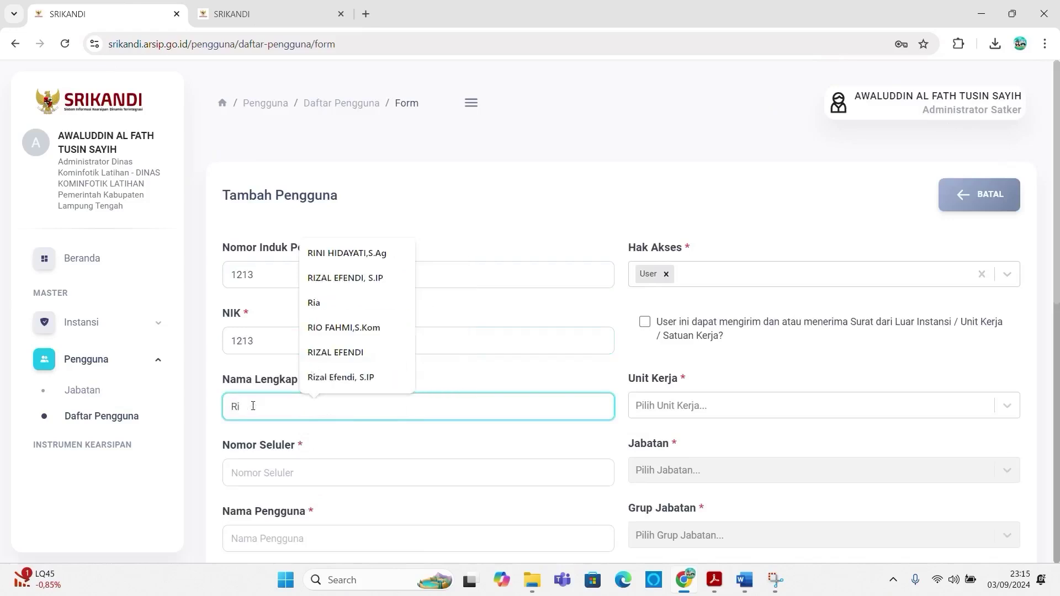
{"action": "type", "text": "dh"}
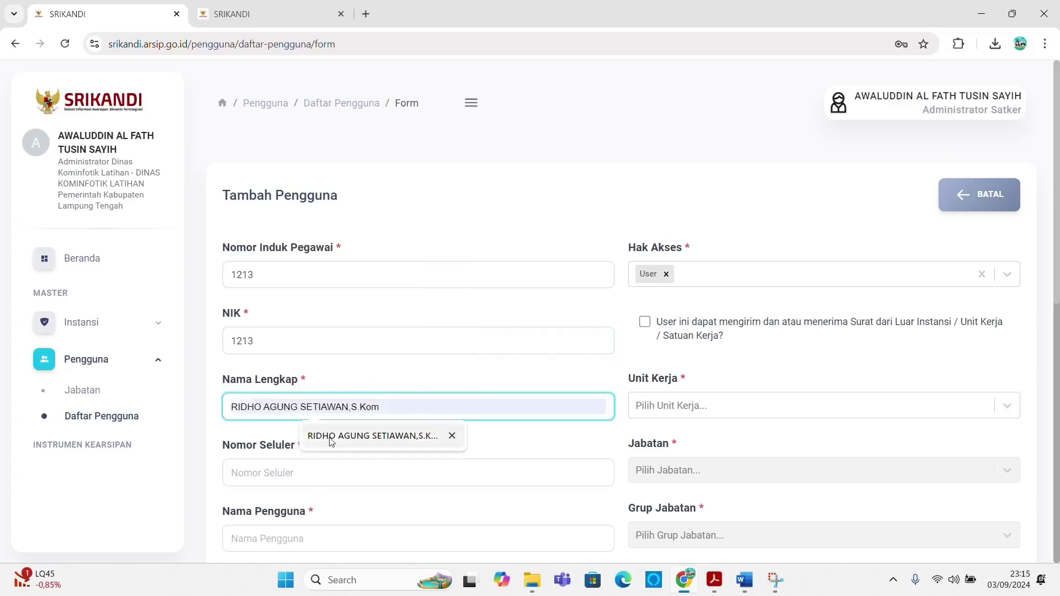
{"action": "left_click", "coordinate": [328, 439]}
{"action": "left_click", "coordinate": [274, 473]}
{"action": "type", "text": "1213"}
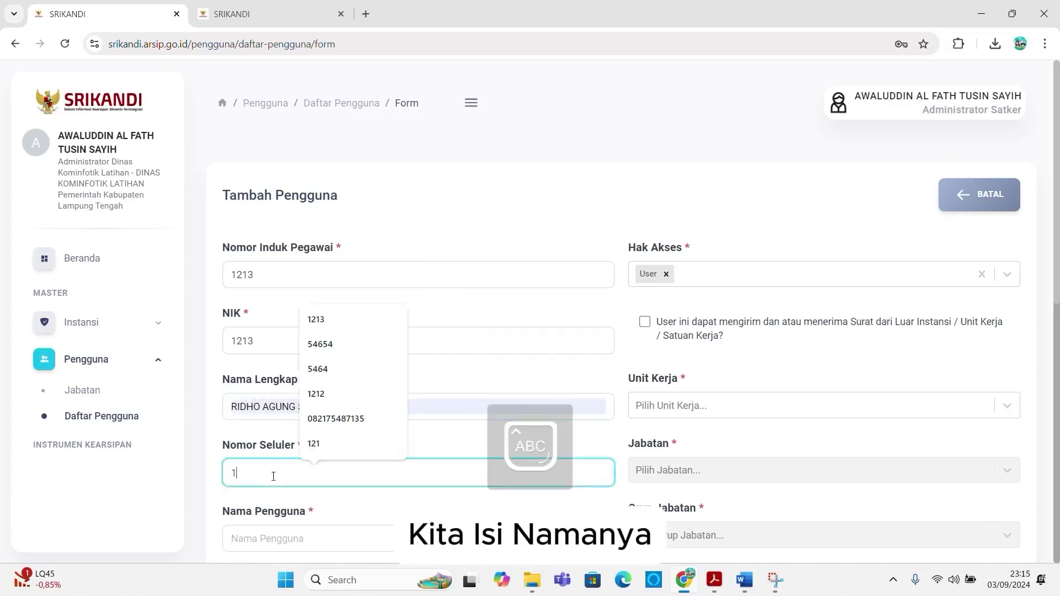
{"action": "left_click", "coordinate": [254, 533]}
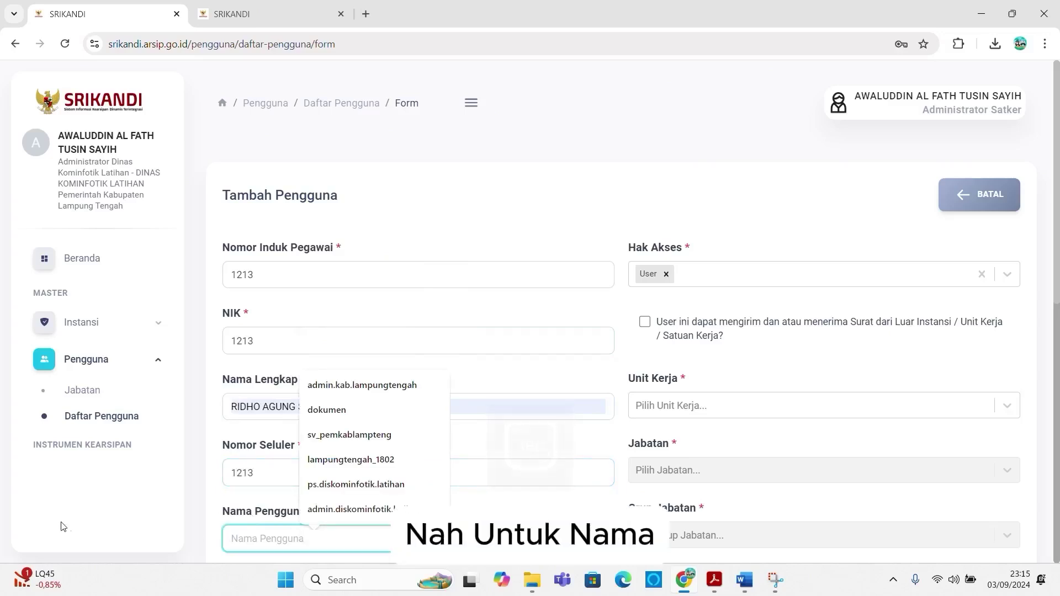
{"action": "key", "text": "Caps_Lock"}
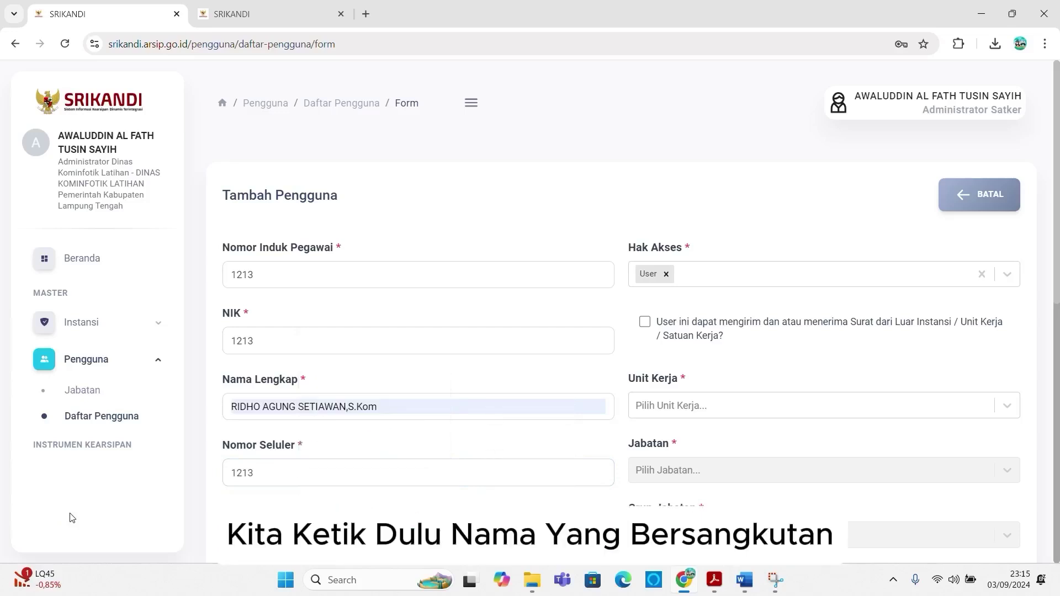
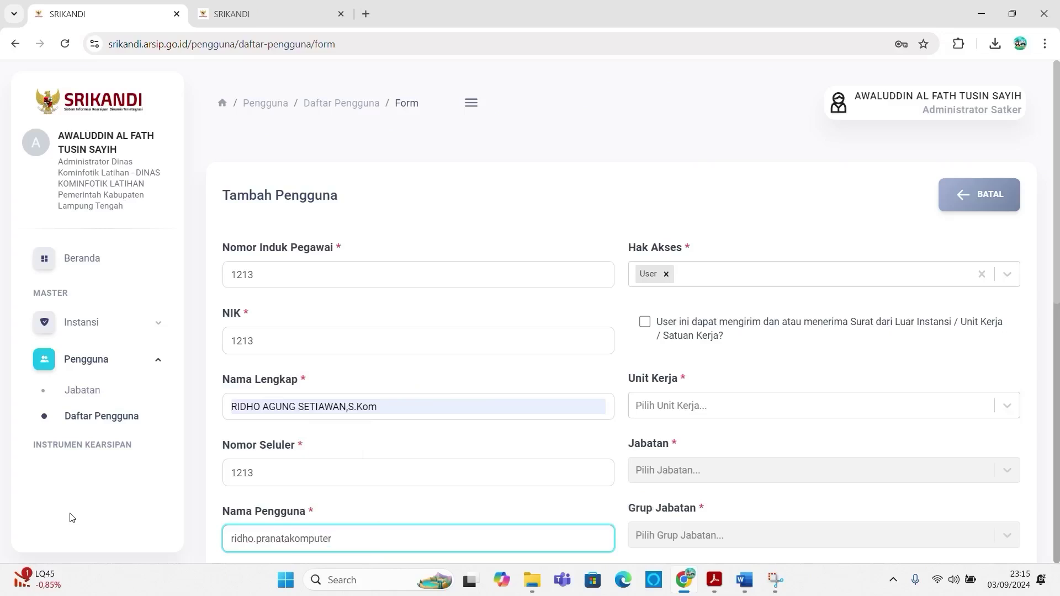
Step: Fill the Email field with the copied username plus a Gmail domain
{"action": "scroll", "coordinate": [108, 511], "scroll_direction": "down", "scroll_amount": 1}
{"action": "scroll", "coordinate": [107, 515], "scroll_direction": "down", "scroll_amount": 1}
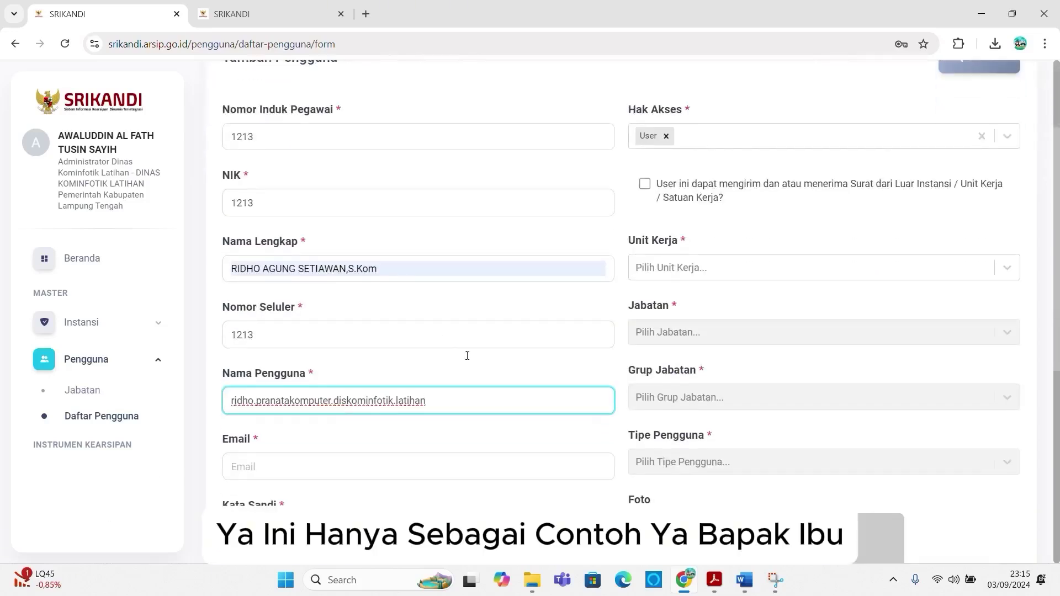
{"action": "left_click_drag", "start_coordinate": [441, 401], "coordinate": [84, 398]}
{"action": "key", "text": "ctrl+c"}
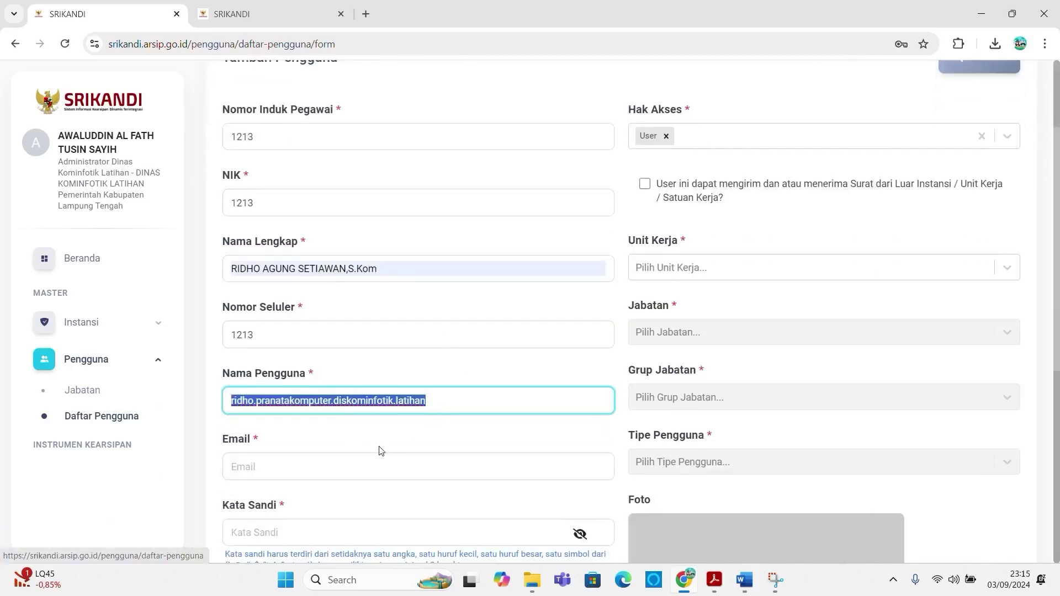
{"action": "left_click", "coordinate": [286, 468]}
{"action": "key", "text": "ctrl+v"}
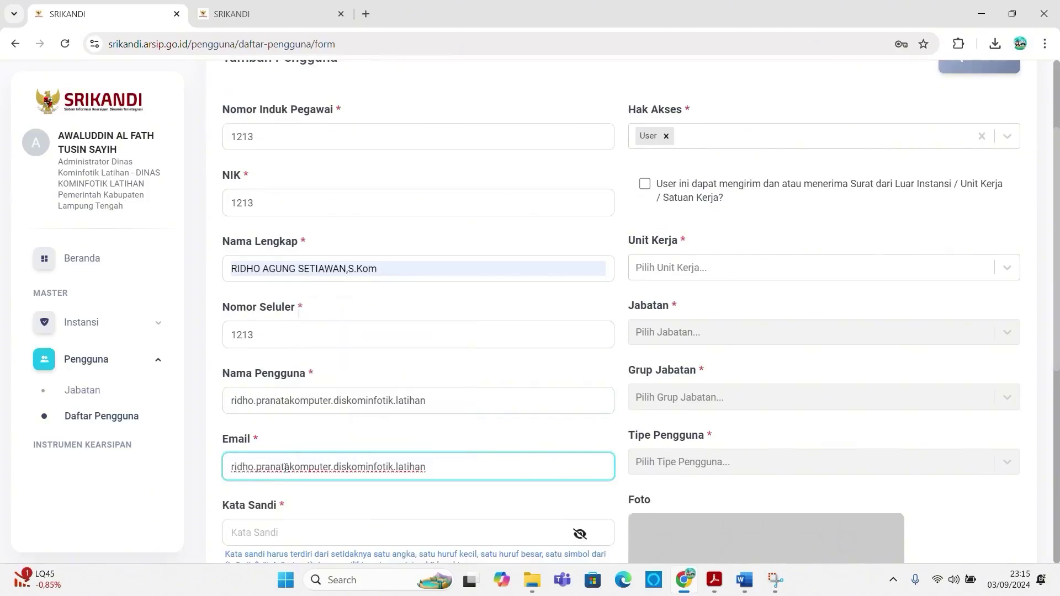
{"action": "type", "text": "@gmail"}
{"action": "type", "text": "l"}
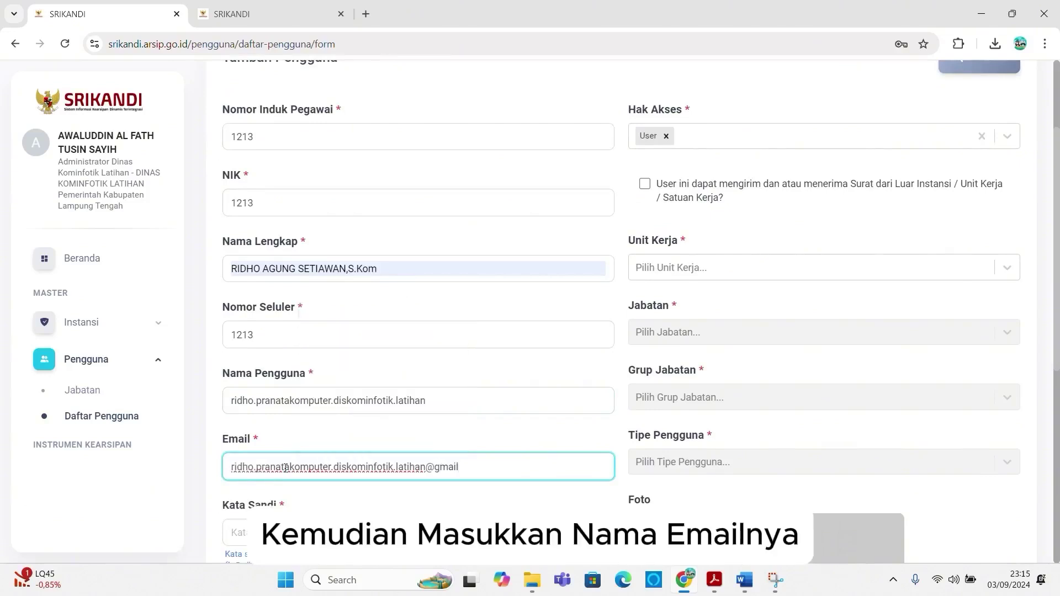
{"action": "type", "text": ".com"}
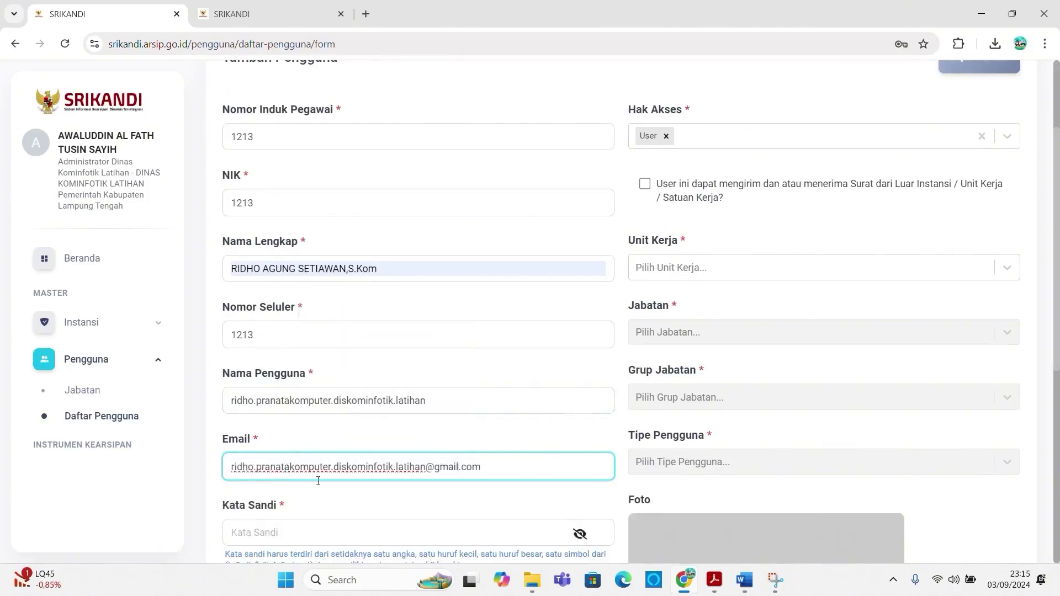
Step: Type the account password into Kata Sandi
{"action": "scroll", "coordinate": [303, 482], "scroll_direction": "down", "scroll_amount": 1}
{"action": "left_click", "coordinate": [295, 468]}
{"action": "scroll", "coordinate": [291, 452], "scroll_direction": "down", "scroll_amount": 1}
{"action": "scroll", "coordinate": [291, 452], "scroll_direction": "up", "scroll_amount": 1}
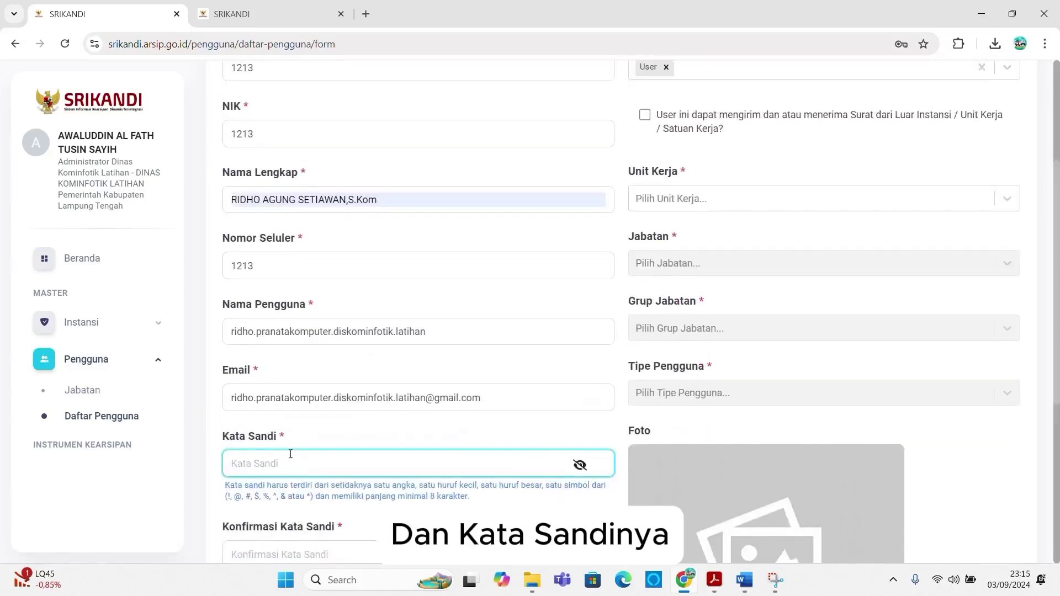
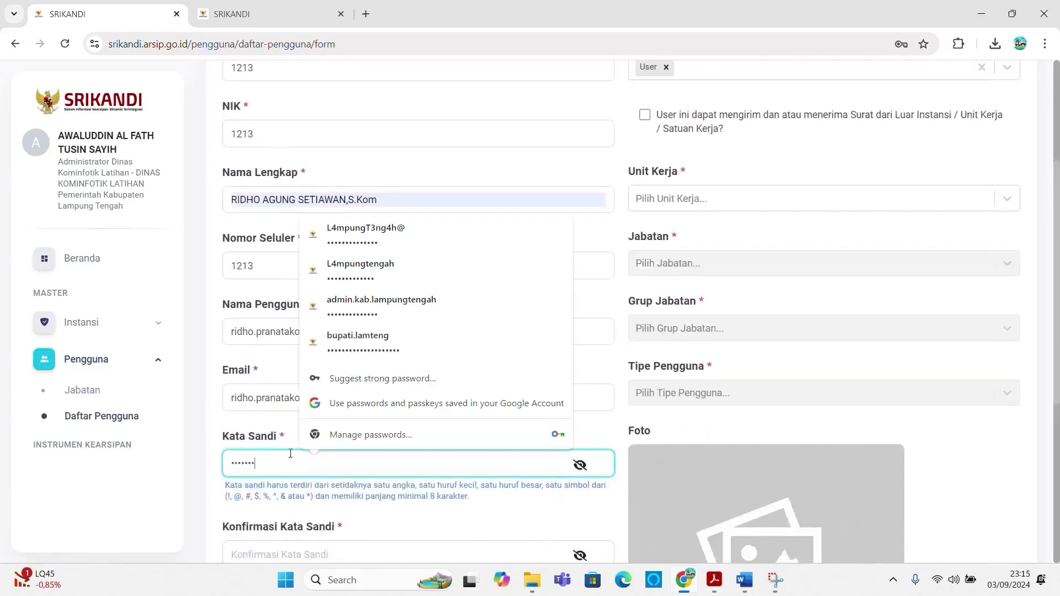
{"action": "scroll", "coordinate": [297, 452], "scroll_direction": "down", "scroll_amount": 1}
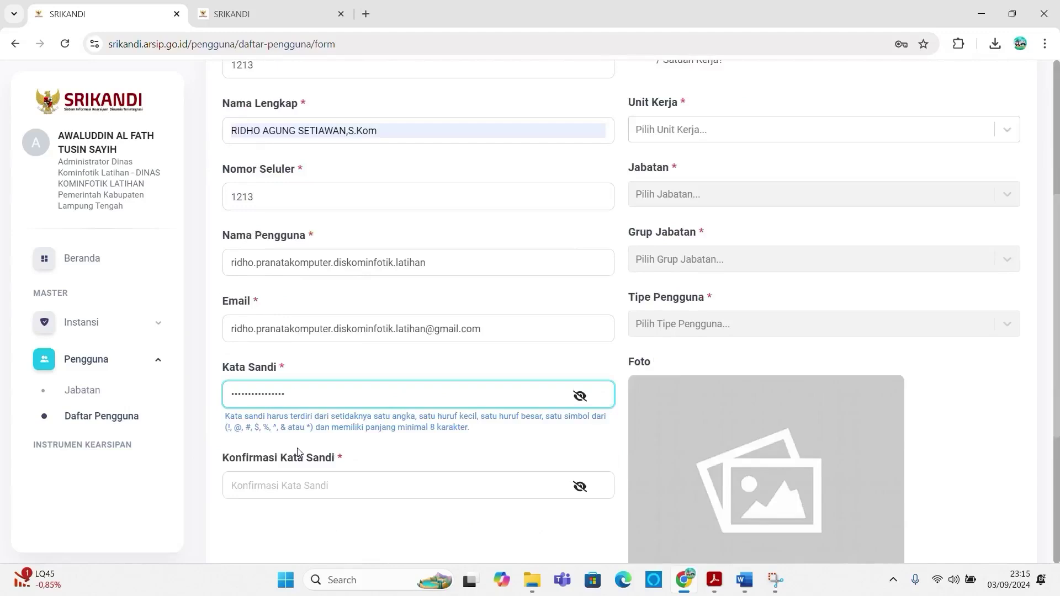
Step: Copy the password and enter it again in Konfirmasi Kata Sandi
{"action": "left_click_drag", "start_coordinate": [324, 391], "coordinate": [166, 395]}
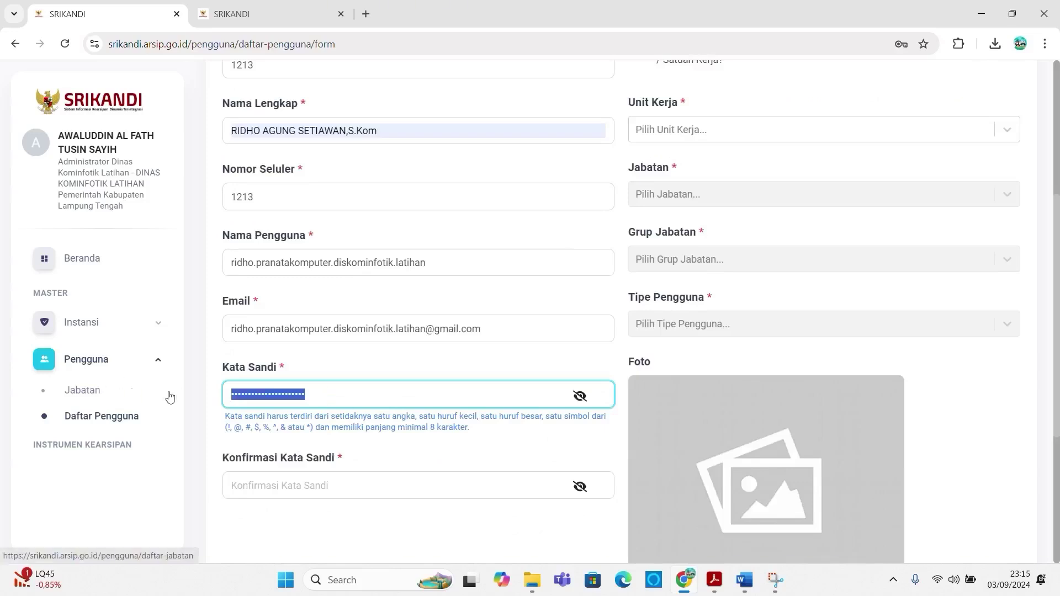
{"action": "right_click", "coordinate": [244, 393]}
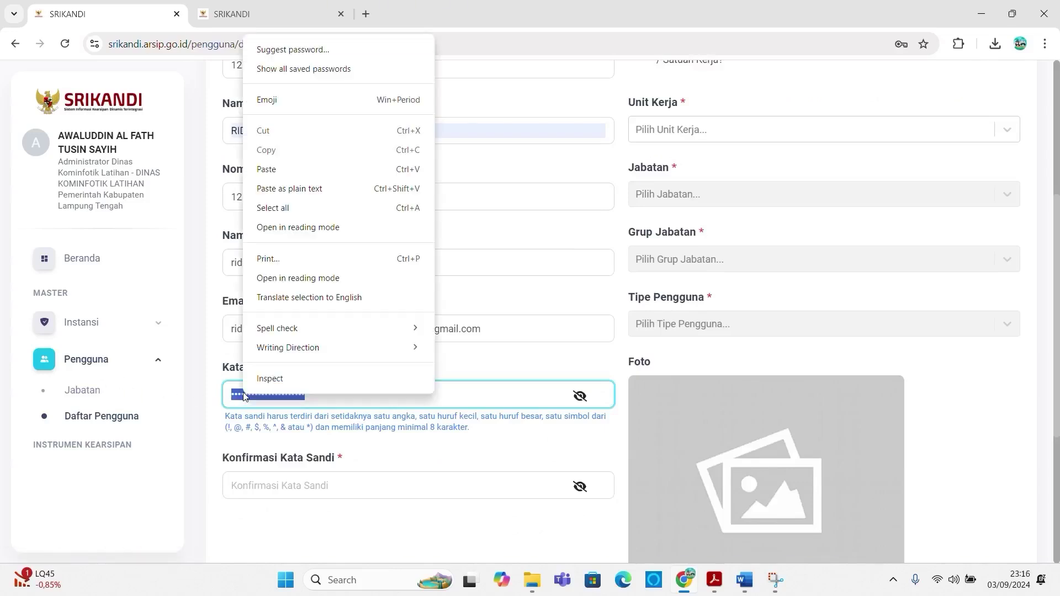
{"action": "left_click", "coordinate": [260, 481]}
{"action": "scroll", "coordinate": [260, 482], "scroll_direction": "down", "scroll_amount": 3}
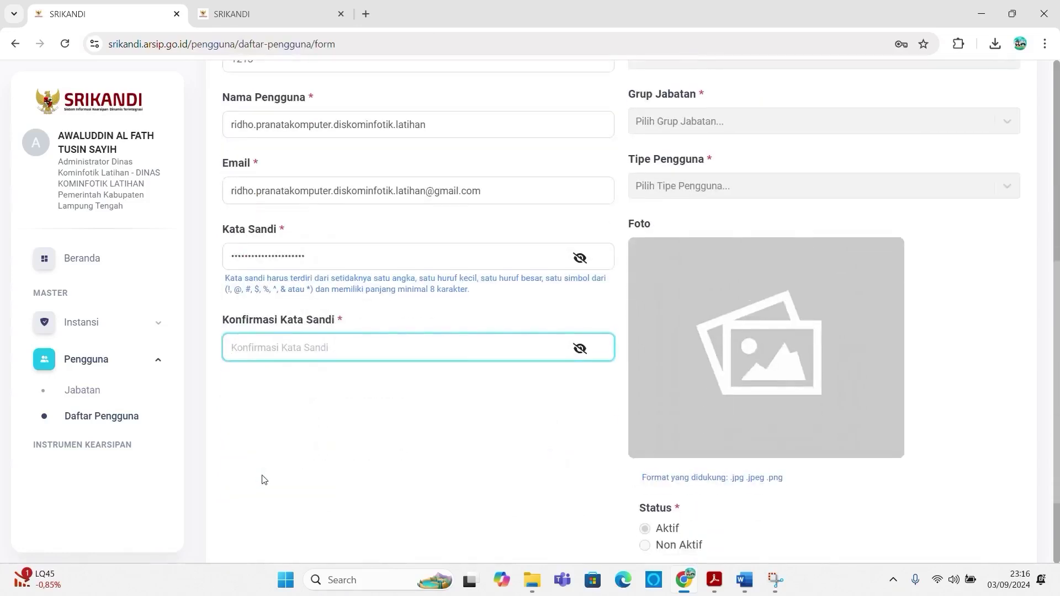
{"action": "type", "text": "••••••••••••••"}
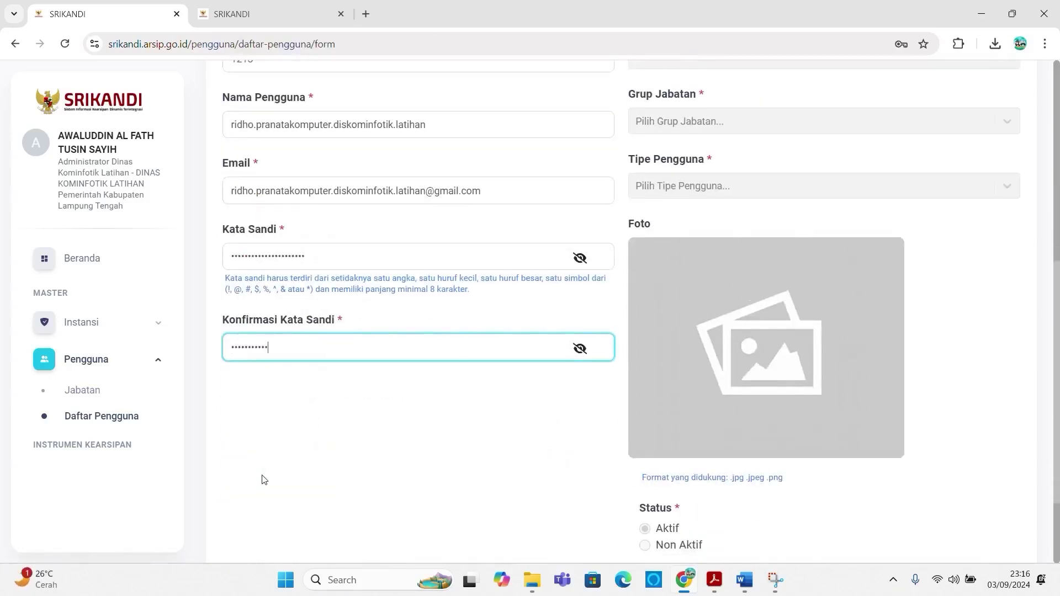
{"action": "type", "text": "•••••••"}
{"action": "scroll", "coordinate": [303, 445], "scroll_direction": "up", "scroll_amount": 4}
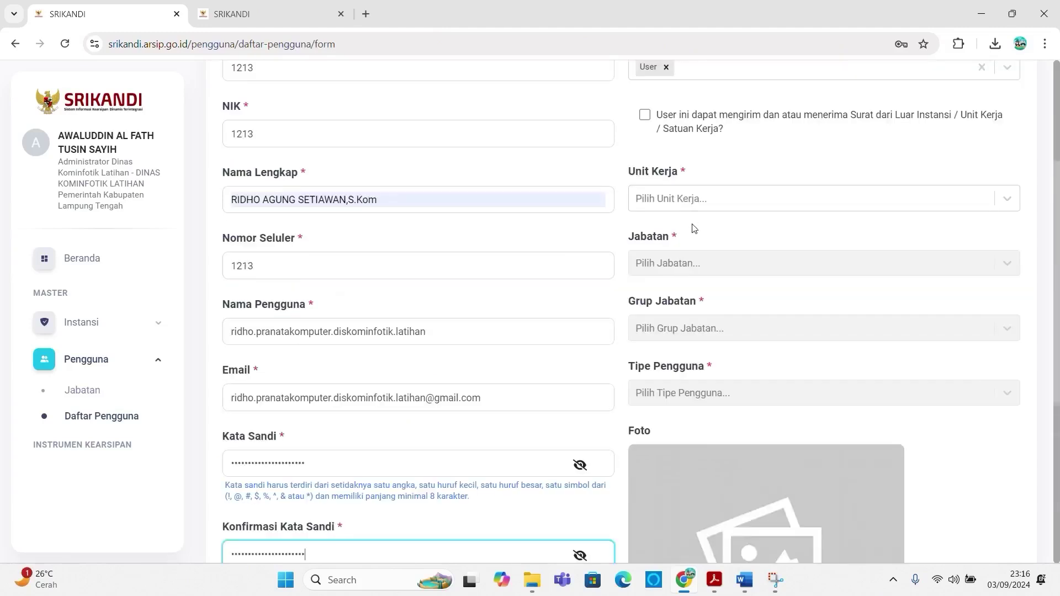
{"action": "left_click", "coordinate": [694, 199]}
Step: Check the position chart in the other tab, then come back to the new-user form
{"action": "scroll", "coordinate": [693, 215], "scroll_direction": "up", "scroll_amount": 3}
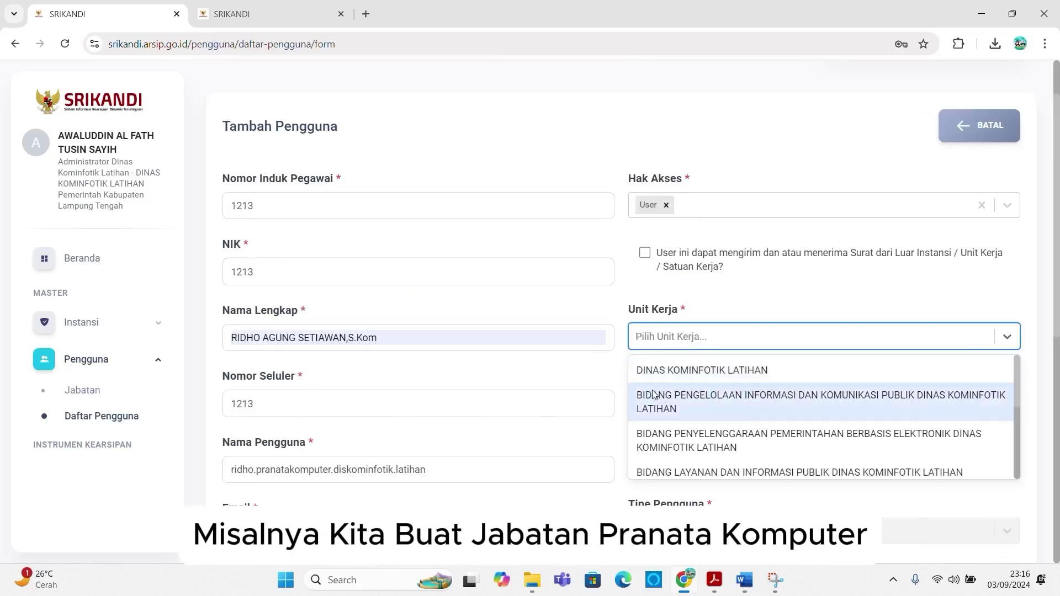
{"action": "left_click", "coordinate": [232, 20]}
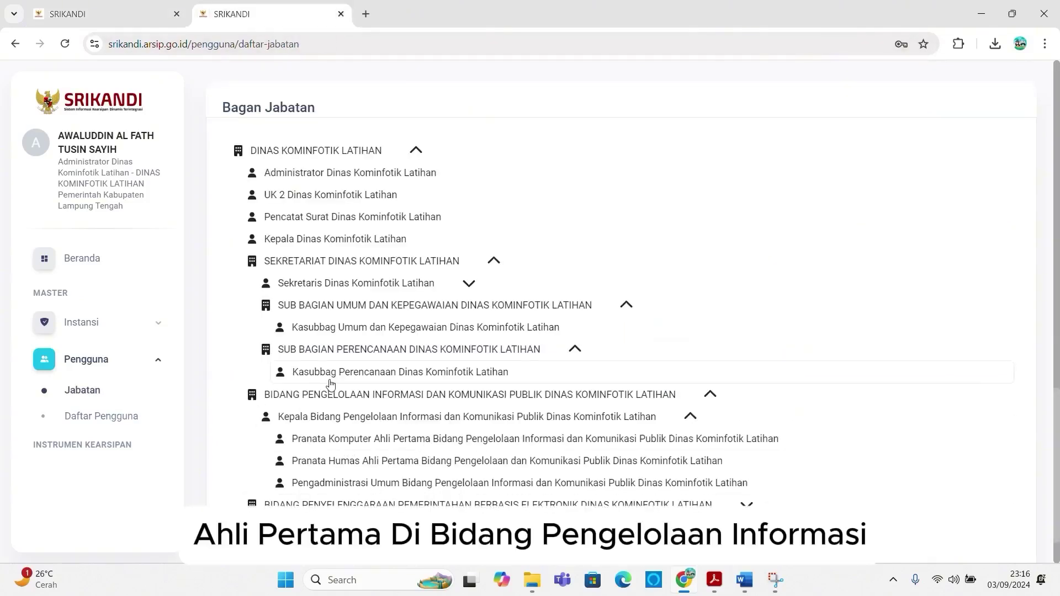
{"action": "left_click", "coordinate": [103, 16]}
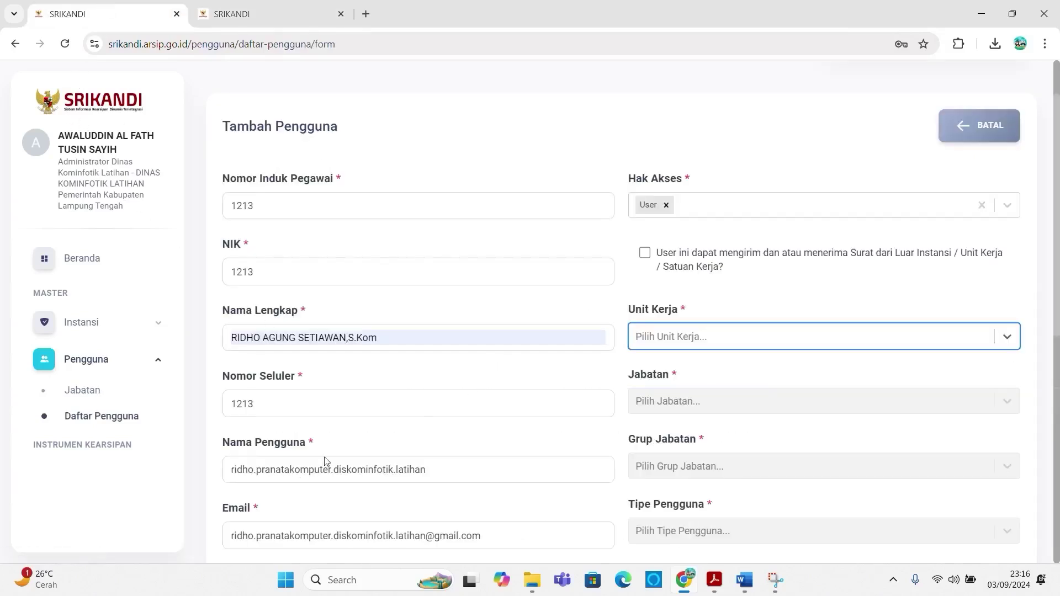
Step: Assign the user to the public information division with the Pranata Komputer Ahli Pertama position
{"action": "left_click", "coordinate": [685, 337]}
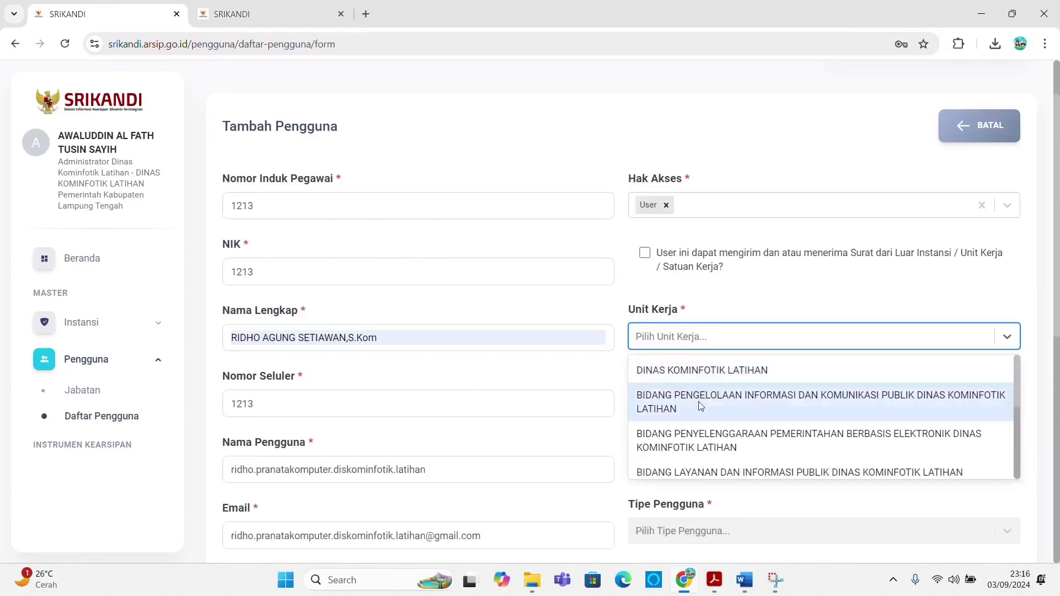
{"action": "left_click", "coordinate": [700, 406]}
{"action": "left_click", "coordinate": [701, 407]}
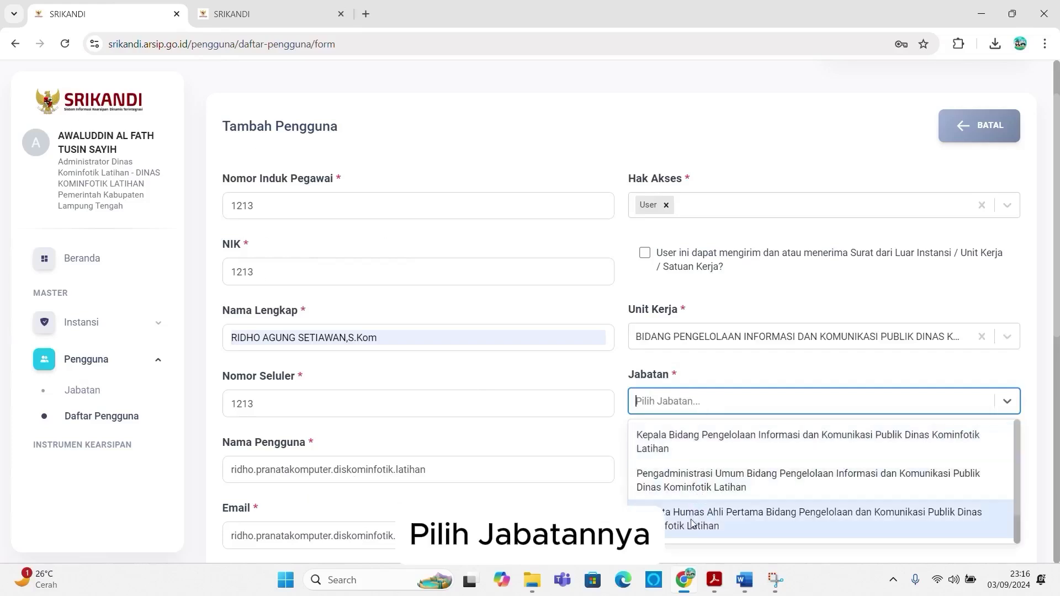
{"action": "scroll", "coordinate": [700, 458], "scroll_direction": "down", "scroll_amount": 1}
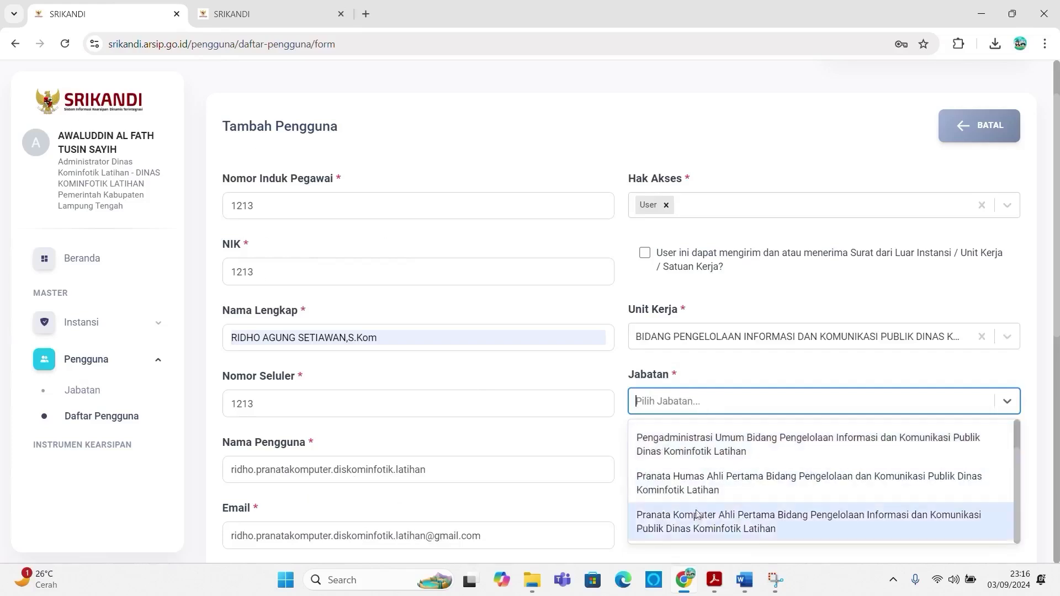
{"action": "left_click", "coordinate": [696, 519]}
Step: Set the position group to Staf and the user type to Pegawai Negeri Sipil
{"action": "left_click", "coordinate": [693, 471]}
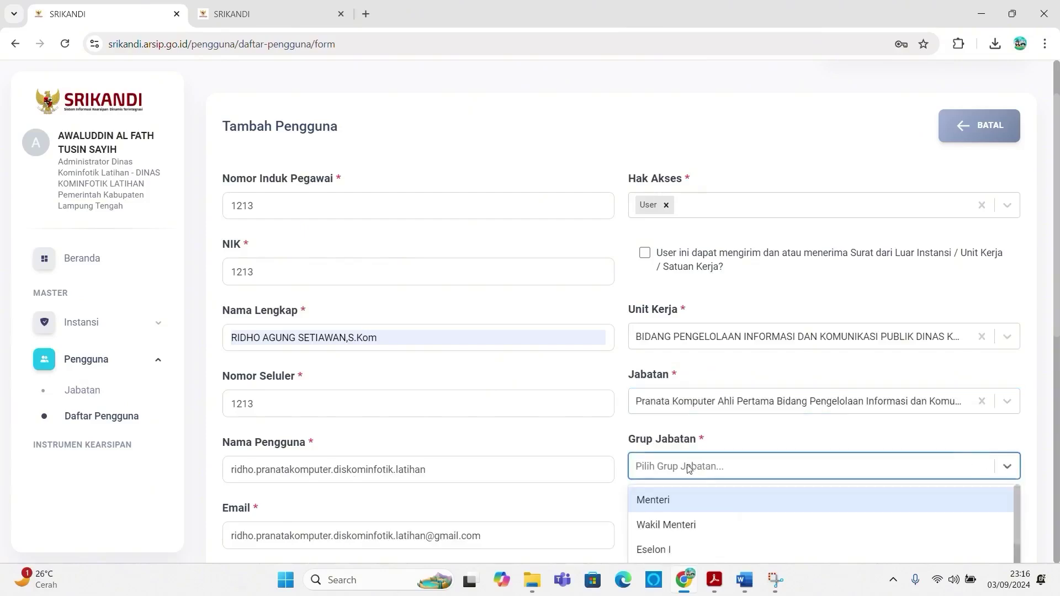
{"action": "scroll", "coordinate": [689, 471], "scroll_direction": "down", "scroll_amount": 3}
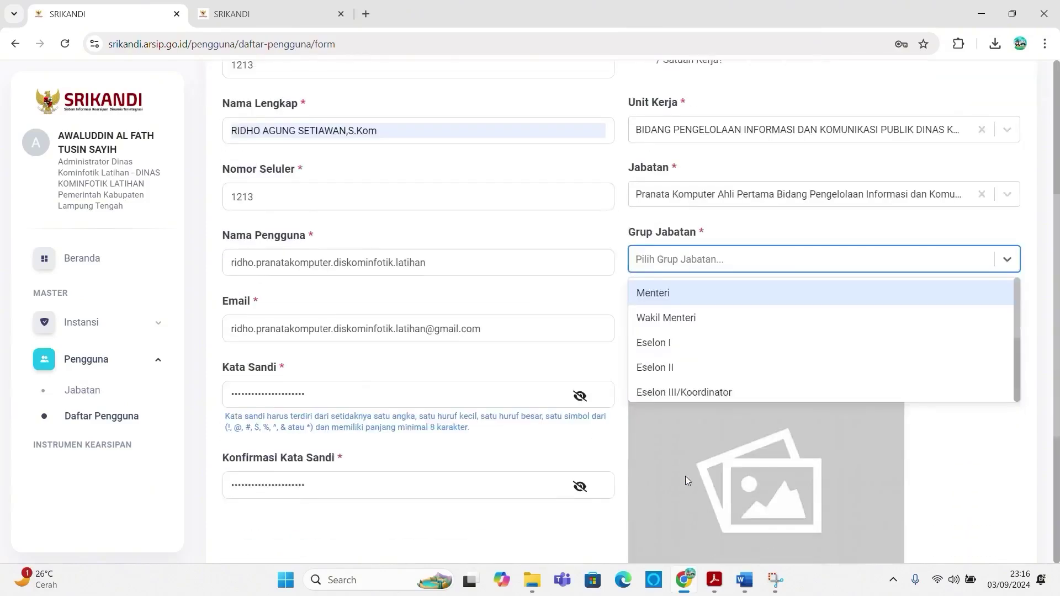
{"action": "scroll", "coordinate": [667, 370], "scroll_direction": "down", "scroll_amount": 2}
{"action": "left_click", "coordinate": [669, 360]}
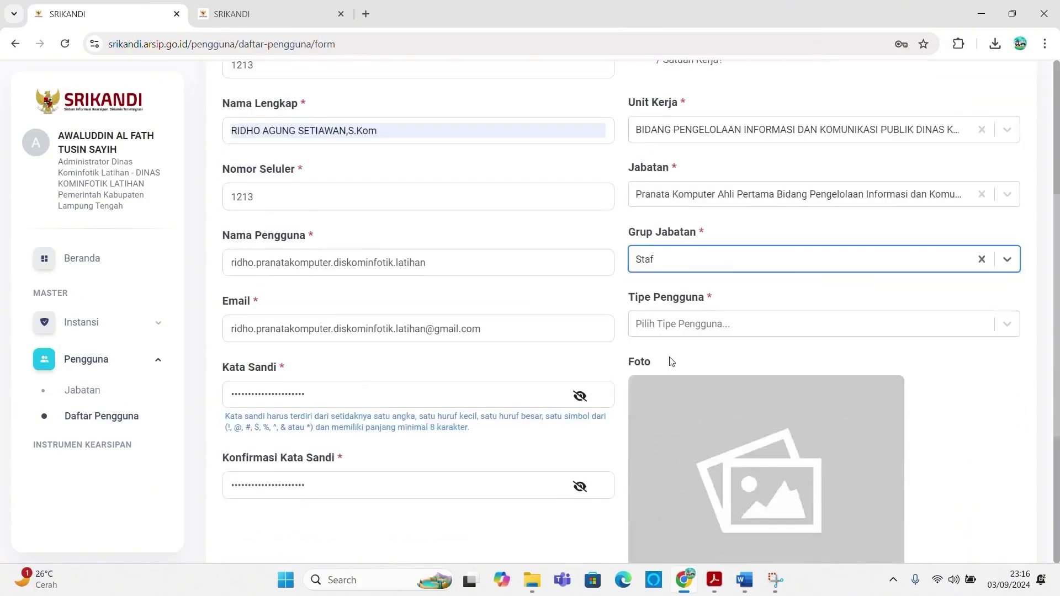
{"action": "left_click", "coordinate": [695, 328]}
{"action": "scroll", "coordinate": [693, 405], "scroll_direction": "down", "scroll_amount": 2}
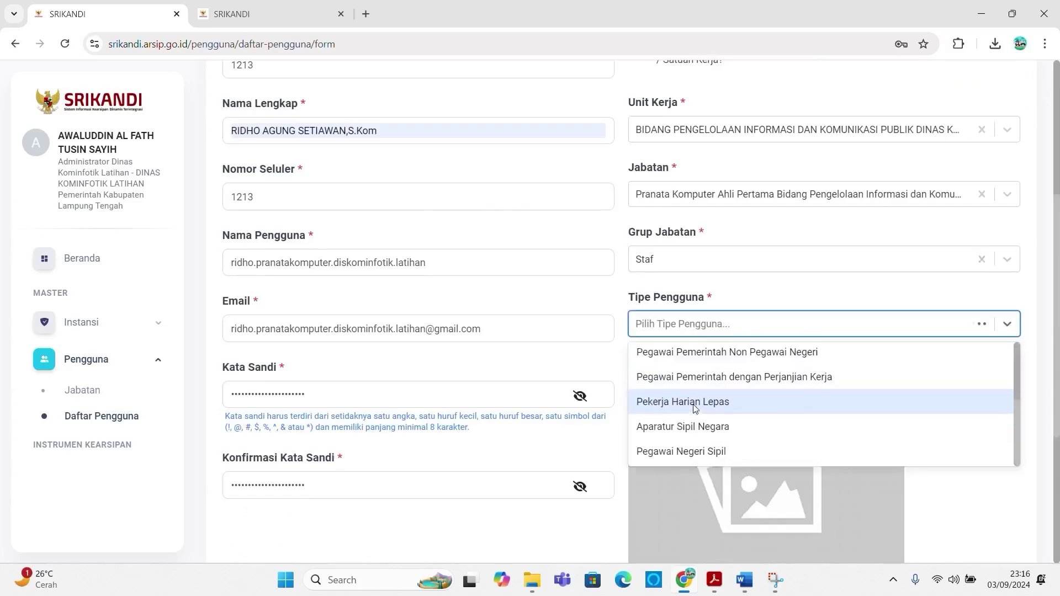
{"action": "left_click", "coordinate": [682, 452]}
{"action": "scroll", "coordinate": [723, 386], "scroll_direction": "down", "scroll_amount": 5}
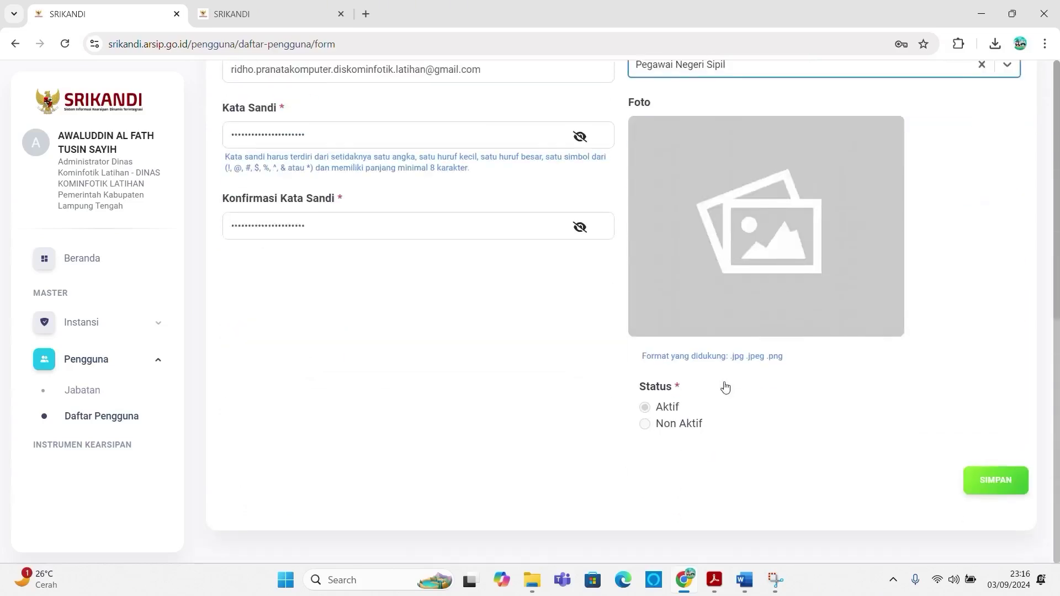
Step: Save the fifth user, dismissing the success message and the browser's password prompt
{"action": "left_click", "coordinate": [1002, 483]}
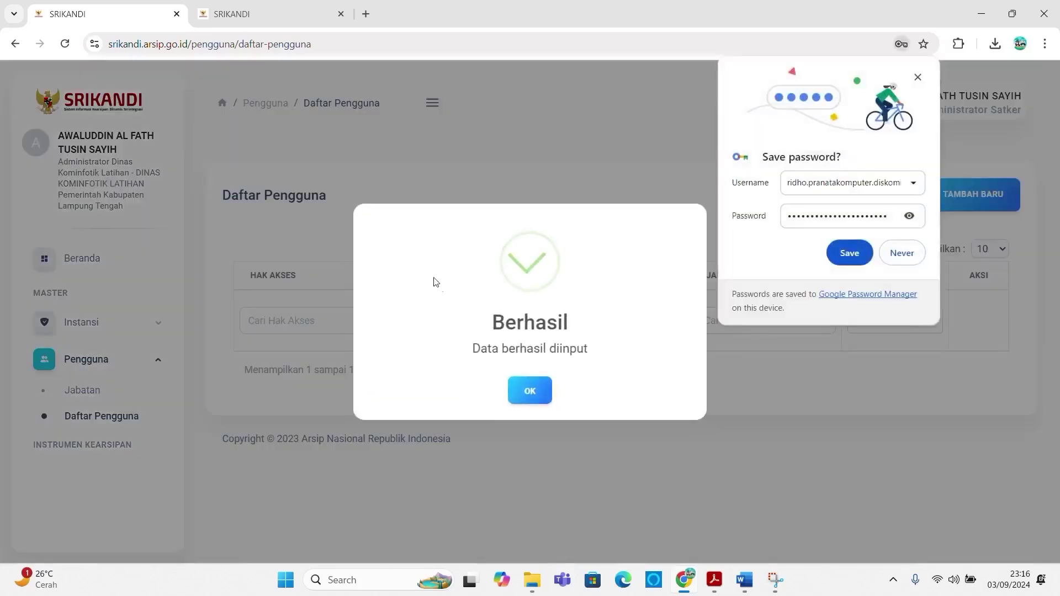
{"action": "left_click", "coordinate": [517, 390]}
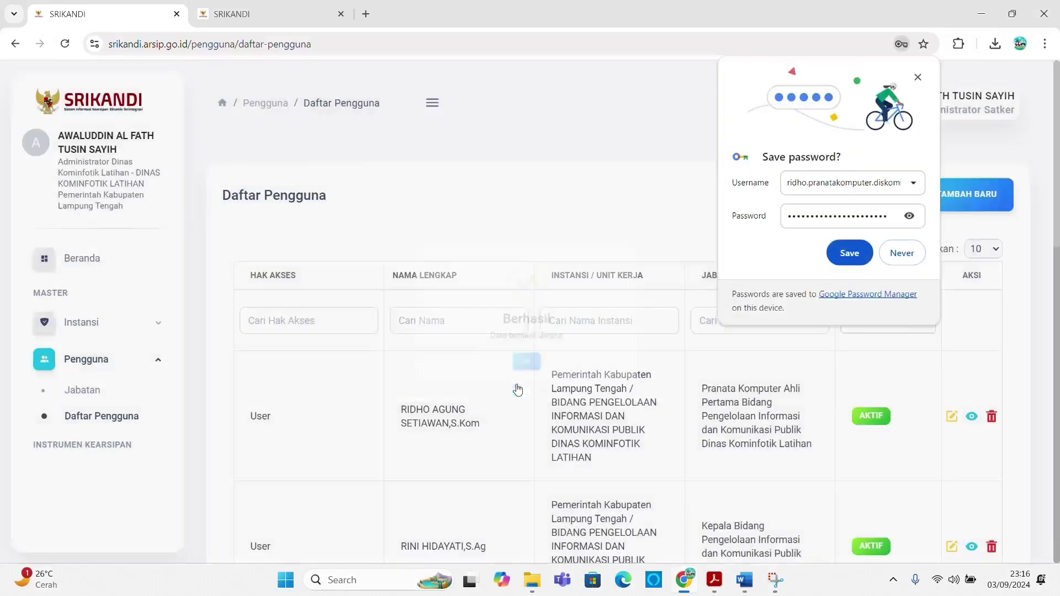
{"action": "left_click", "coordinate": [917, 78]}
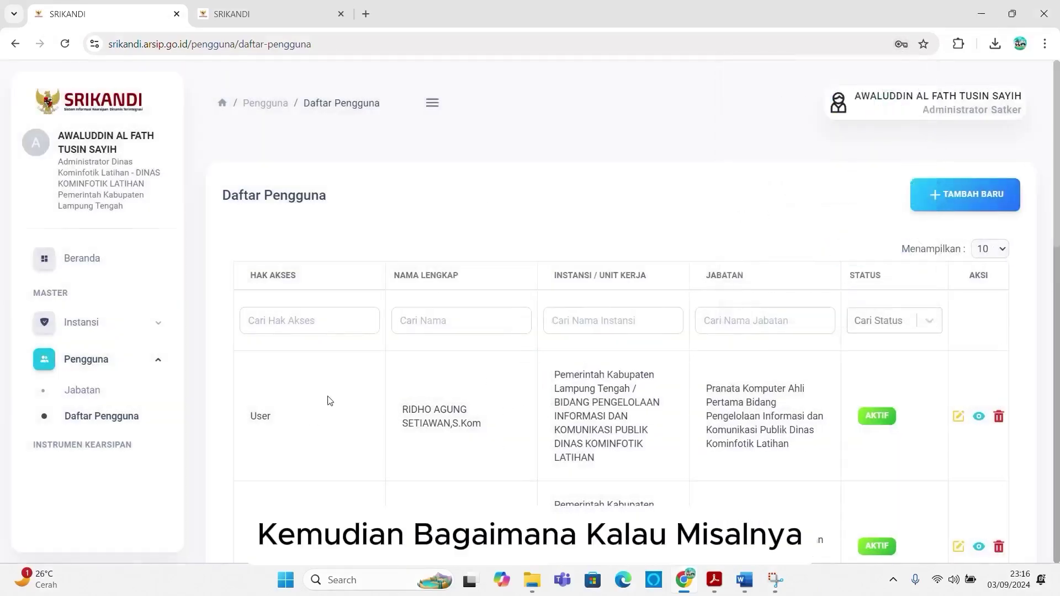
{"action": "scroll", "coordinate": [329, 401], "scroll_direction": "down", "scroll_amount": 3}
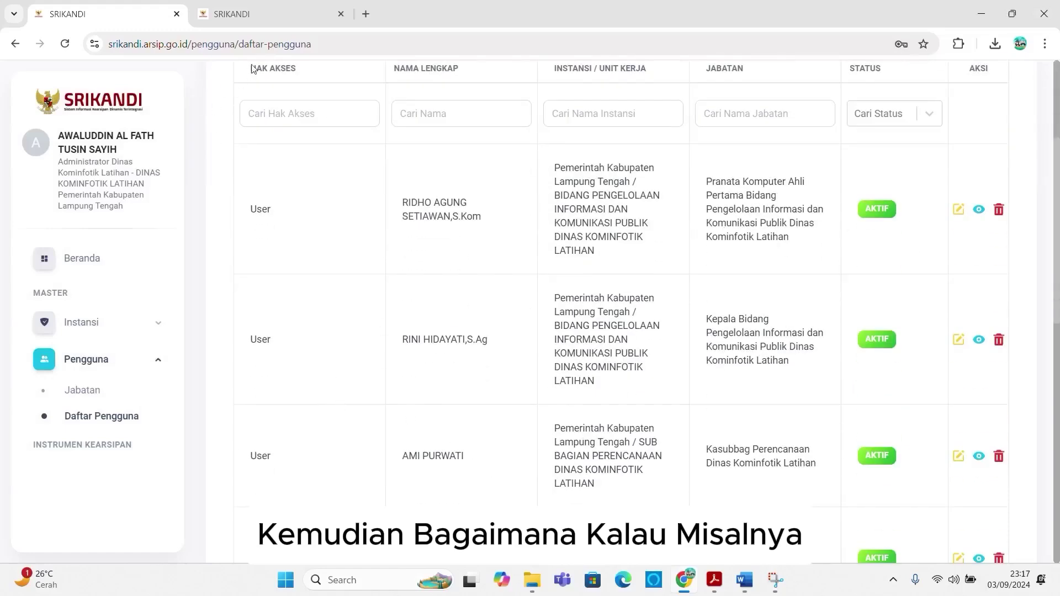
Step: Review the Bagan Jabatan position chart, then return to the Daftar Pengguna list
{"action": "left_click", "coordinate": [269, 15]}
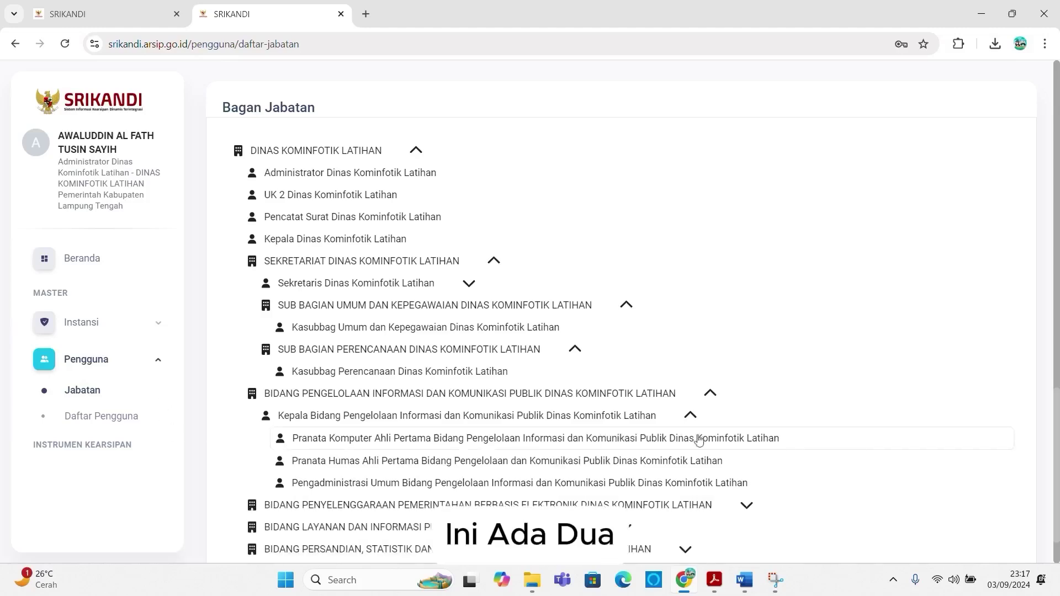
{"action": "left_click", "coordinate": [84, 4]}
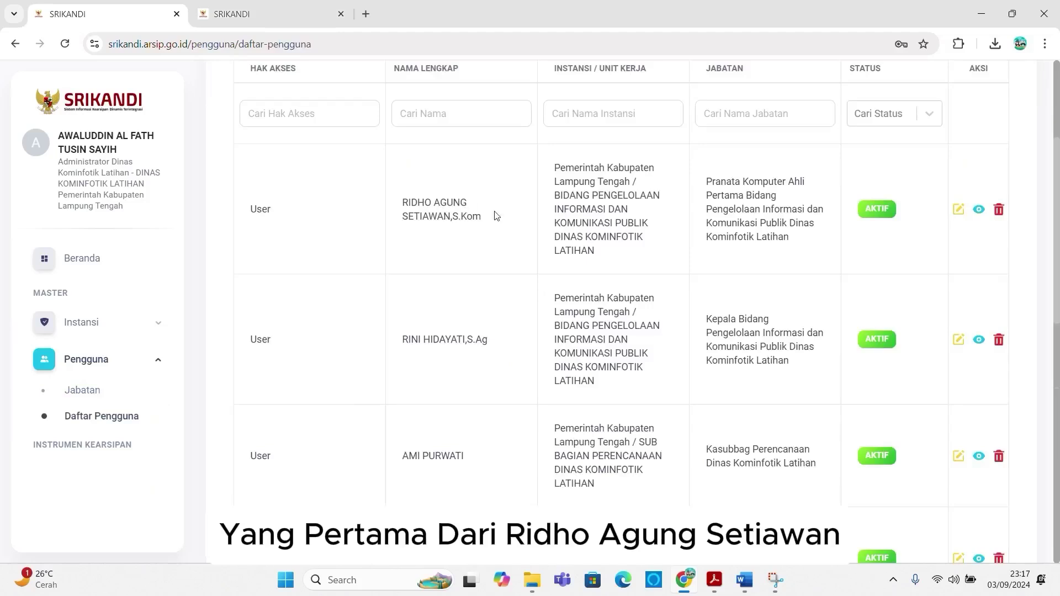
{"action": "scroll", "coordinate": [468, 300], "scroll_direction": "up", "scroll_amount": 1}
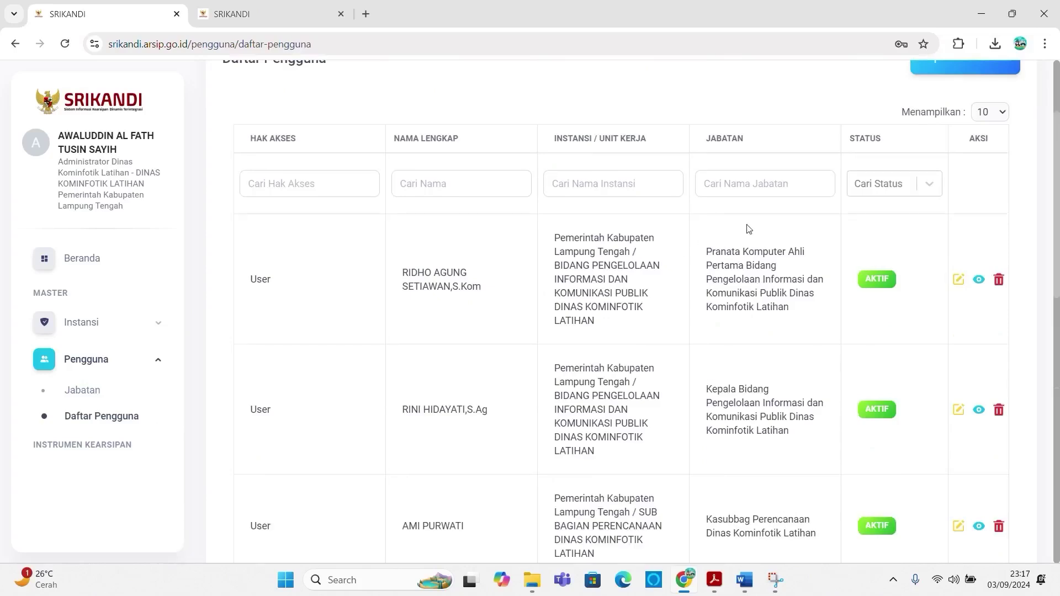
{"action": "scroll", "coordinate": [745, 227], "scroll_direction": "up", "scroll_amount": 2}
{"action": "left_click", "coordinate": [976, 206]}
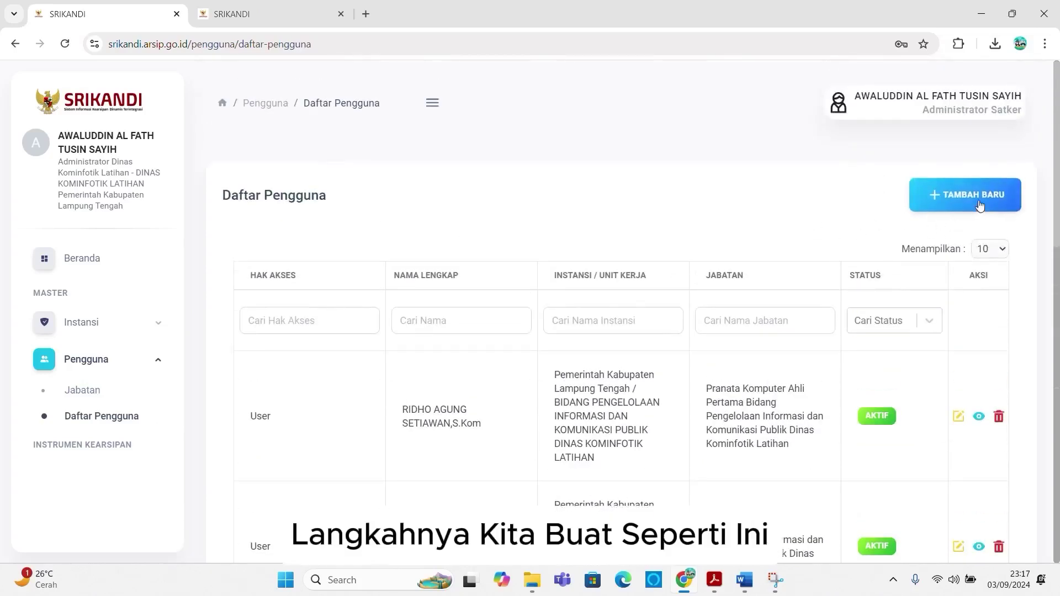
Step: Give the new user User access and enter the employee number and NIK
{"action": "left_click", "coordinate": [663, 276]}
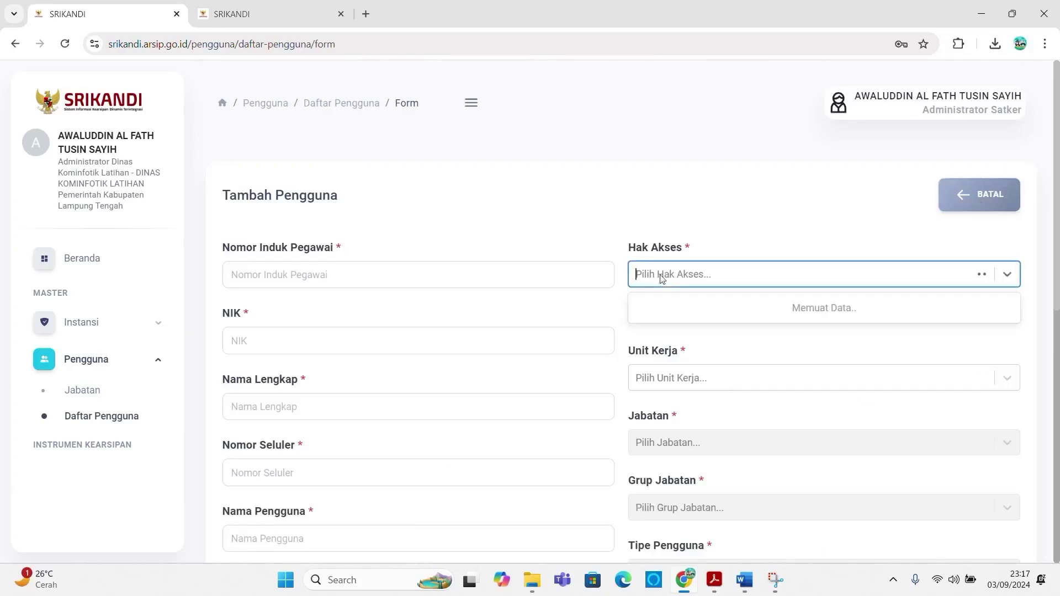
{"action": "left_click", "coordinate": [659, 403]}
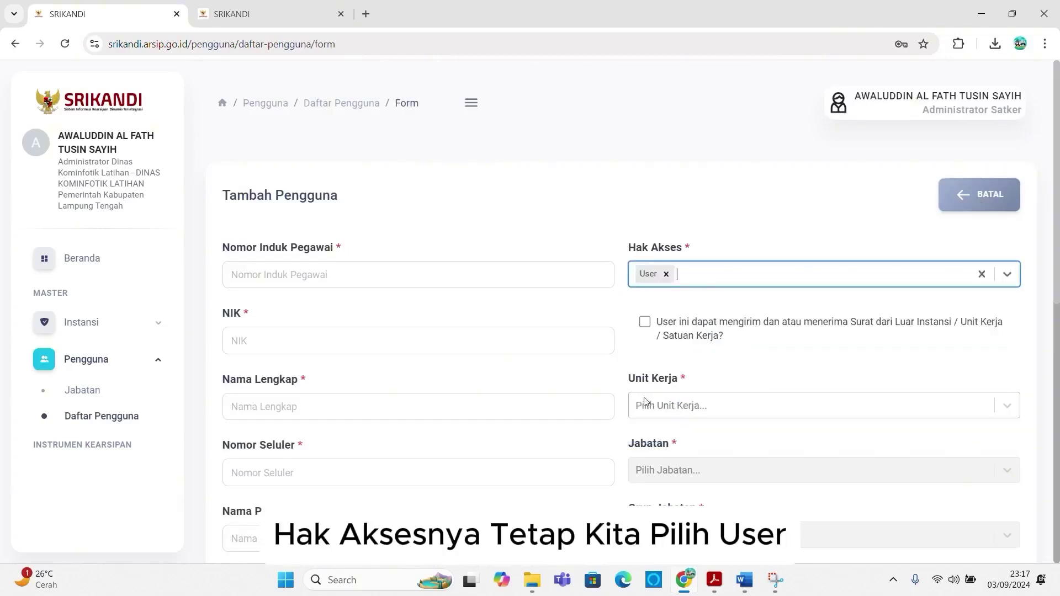
{"action": "left_click", "coordinate": [446, 273]}
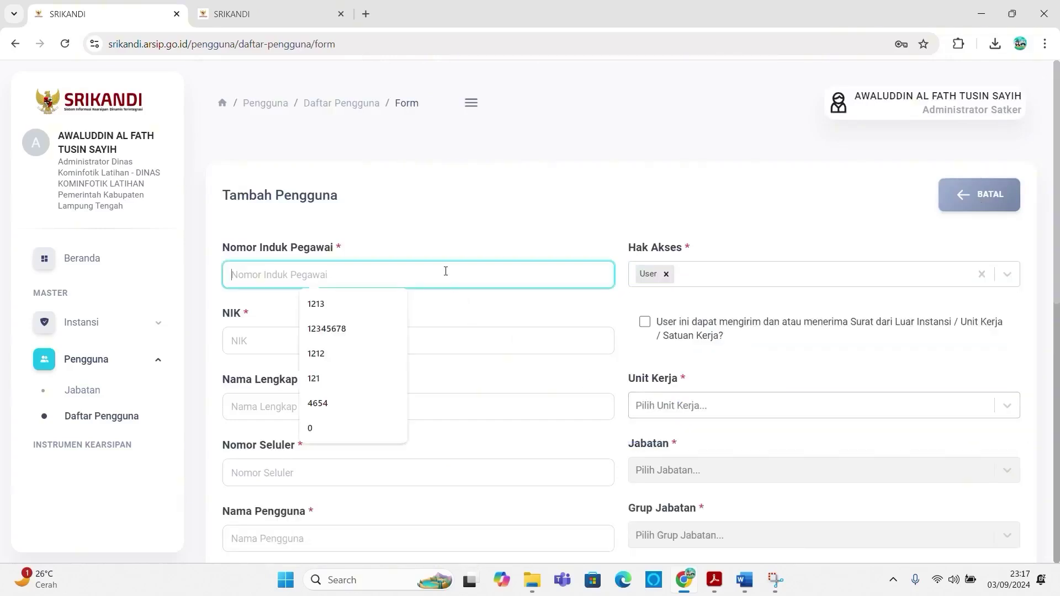
{"action": "type", "text": "1213"}
{"action": "left_click", "coordinate": [245, 341]}
{"action": "type", "text": "12131"}
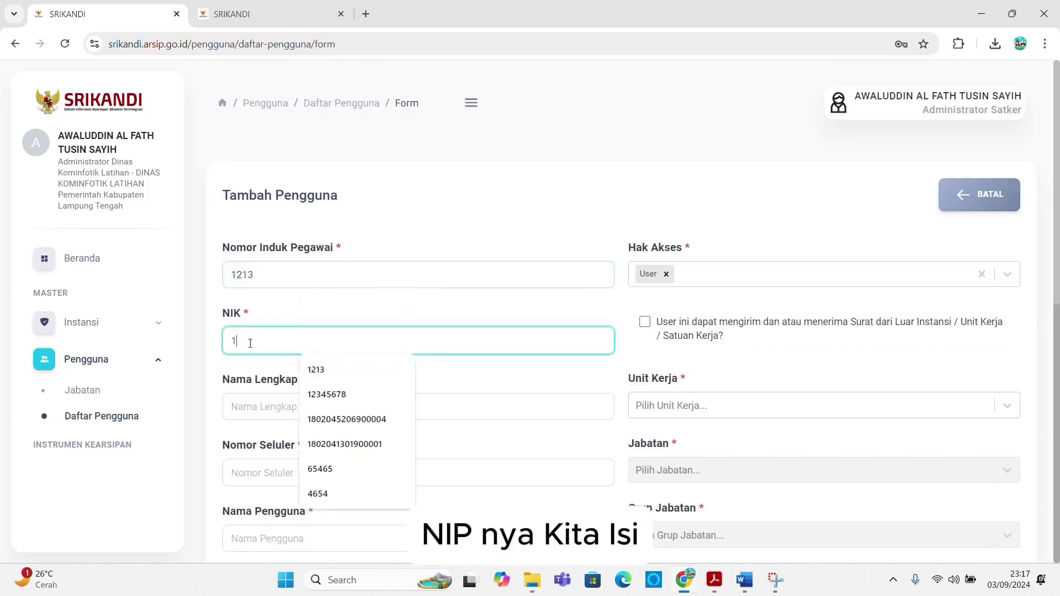
Step: Fill in the full name from a saved suggestion, the phone number and the username
{"action": "left_click", "coordinate": [249, 406]}
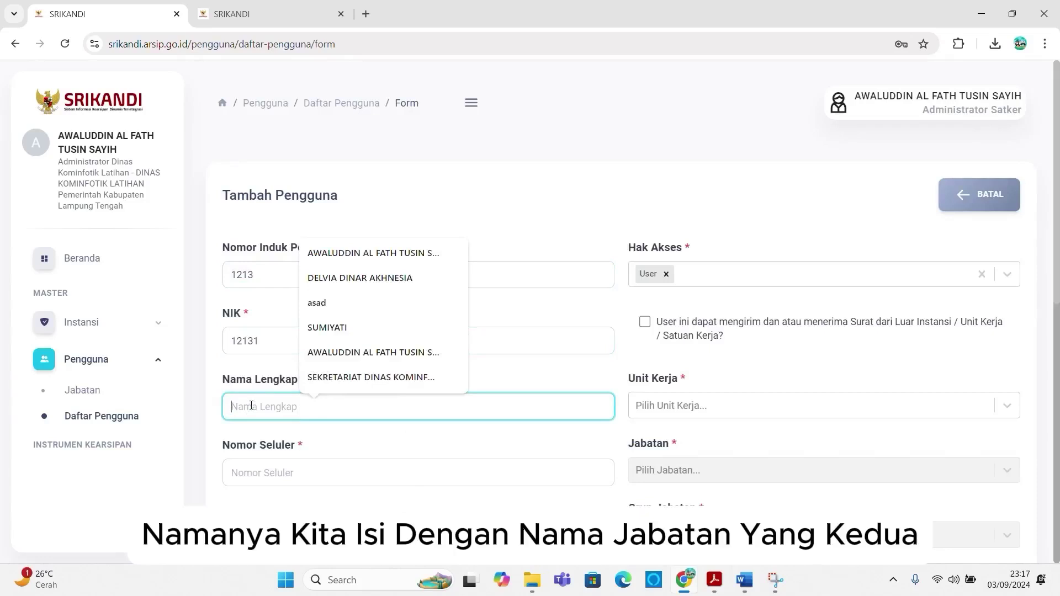
{"action": "left_click", "coordinate": [403, 278]}
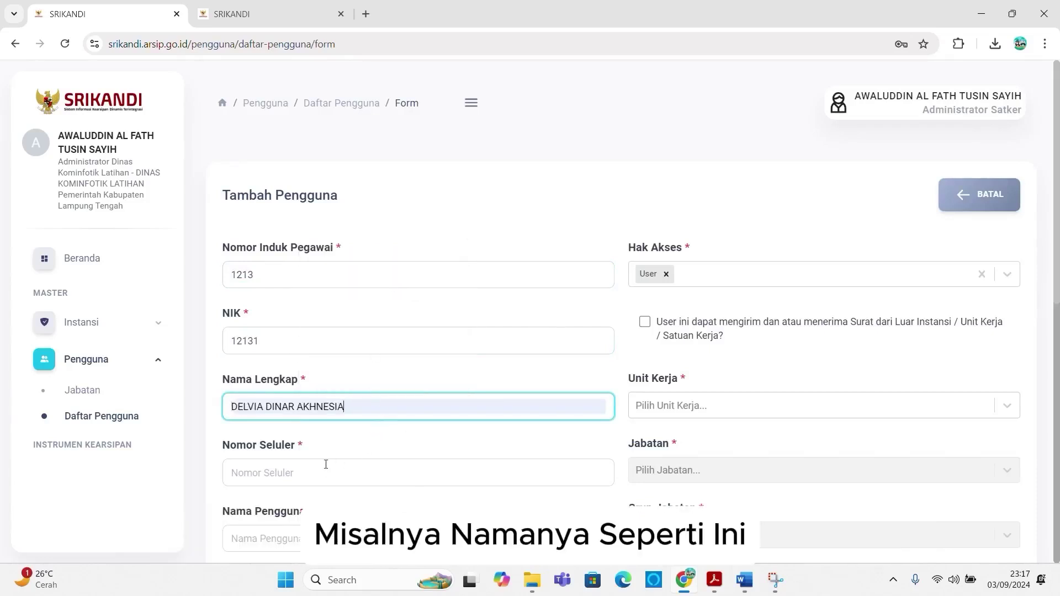
{"action": "left_click", "coordinate": [316, 482]}
{"action": "type", "text": "1213"}
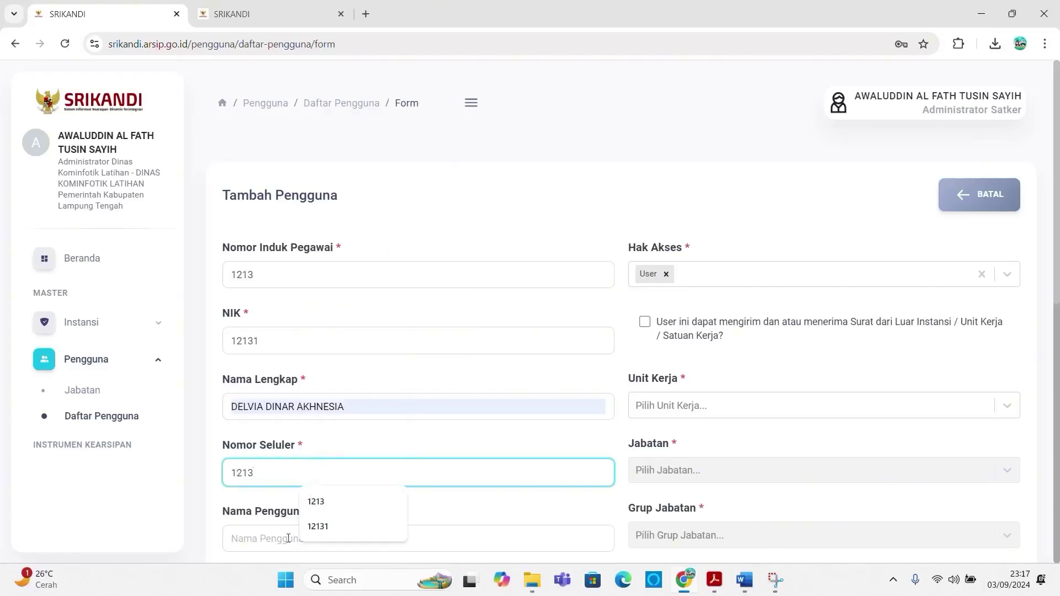
{"action": "left_click", "coordinate": [274, 540]}
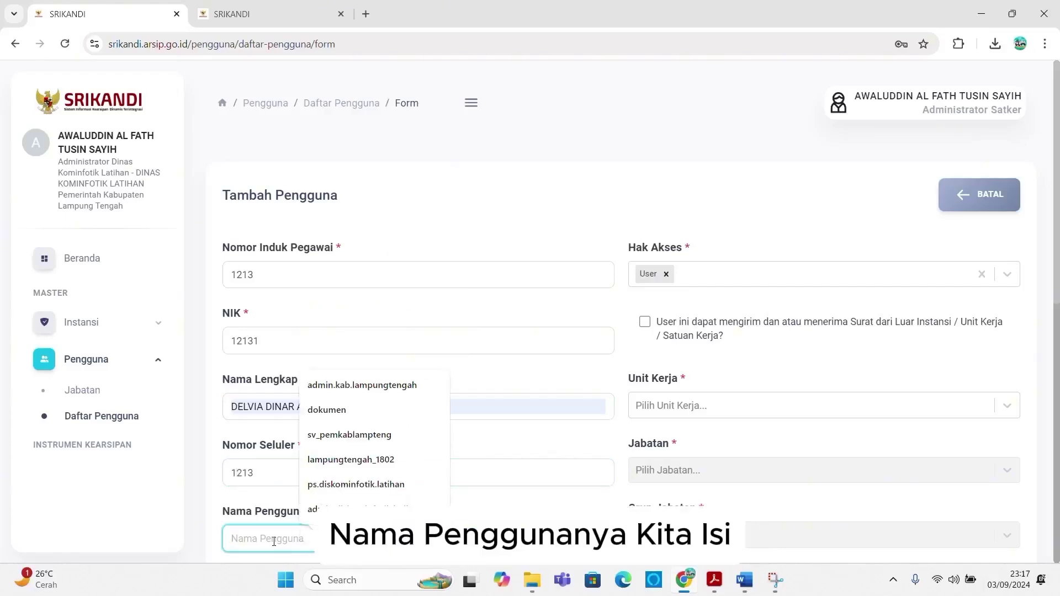
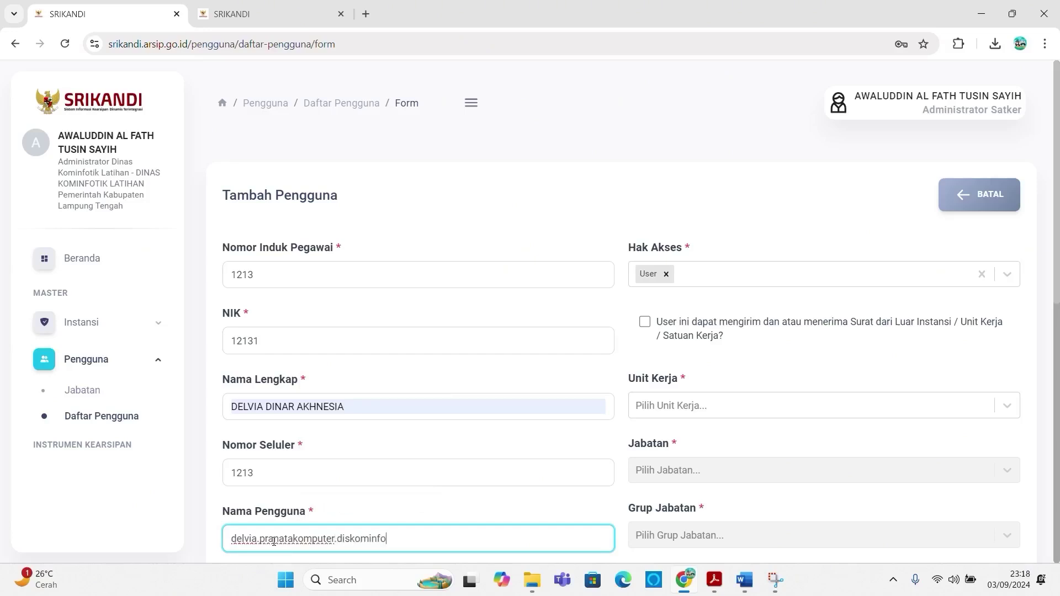
Step: Correct the username's ending and reuse it as the Gmail e-mail address
{"action": "scroll", "coordinate": [347, 466], "scroll_direction": "down", "scroll_amount": 2}
{"action": "key", "text": "BackSpace"}
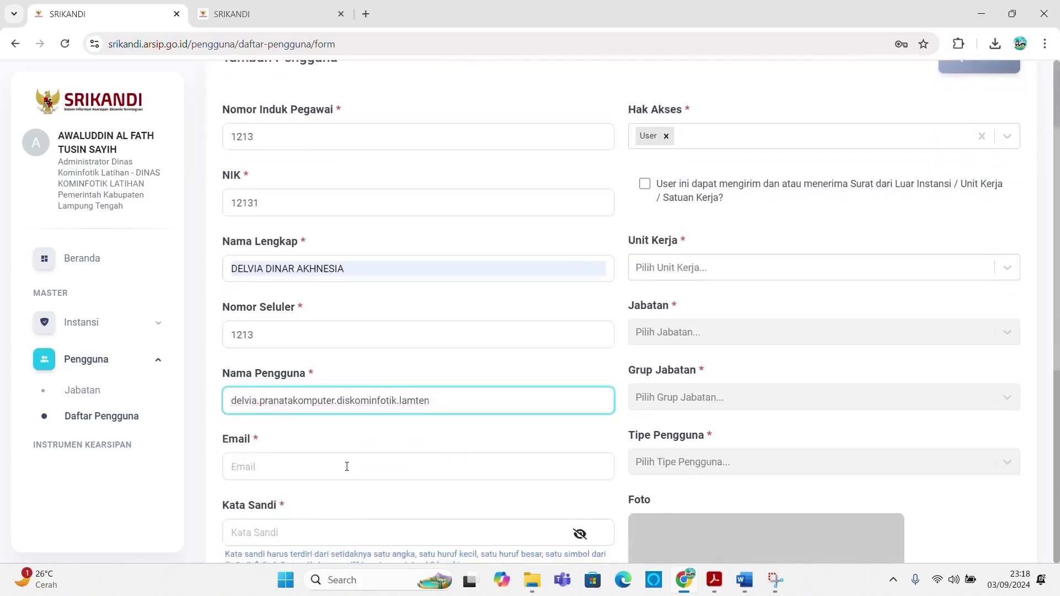
{"action": "type", "text": "ihan"}
{"action": "key", "text": "ctrl+a"}
{"action": "key", "text": "ctrl+c"}
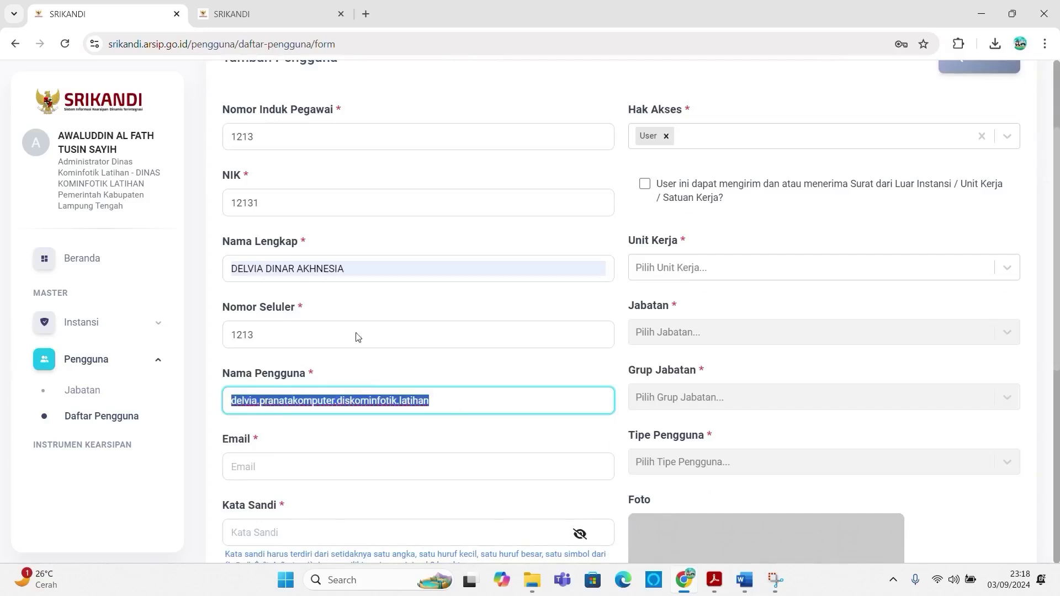
{"action": "left_click", "coordinate": [312, 465]}
{"action": "key", "text": "ctrl+v"}
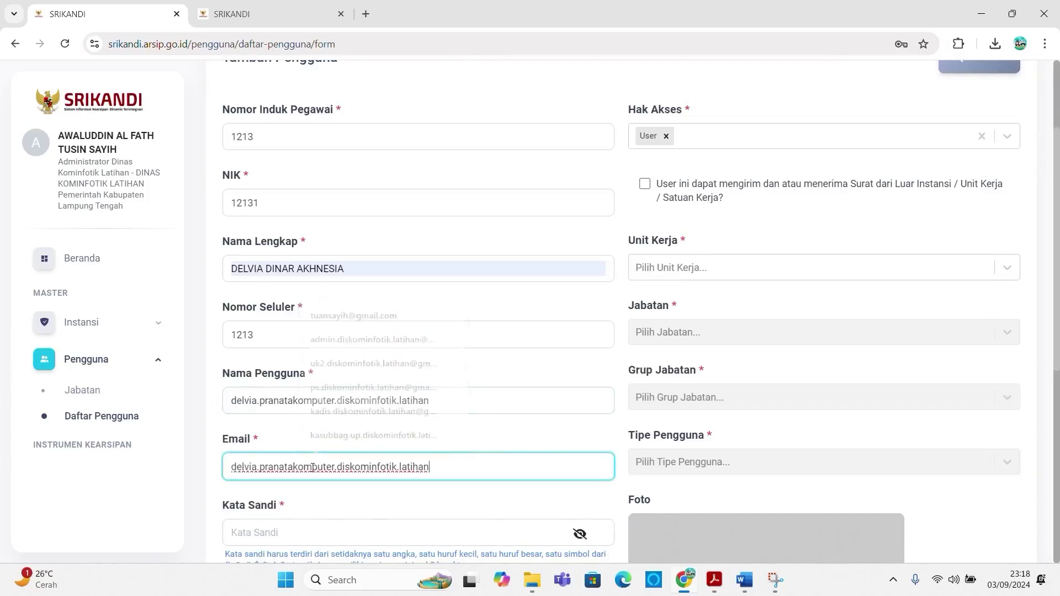
{"action": "type", "text": "@gmail"}
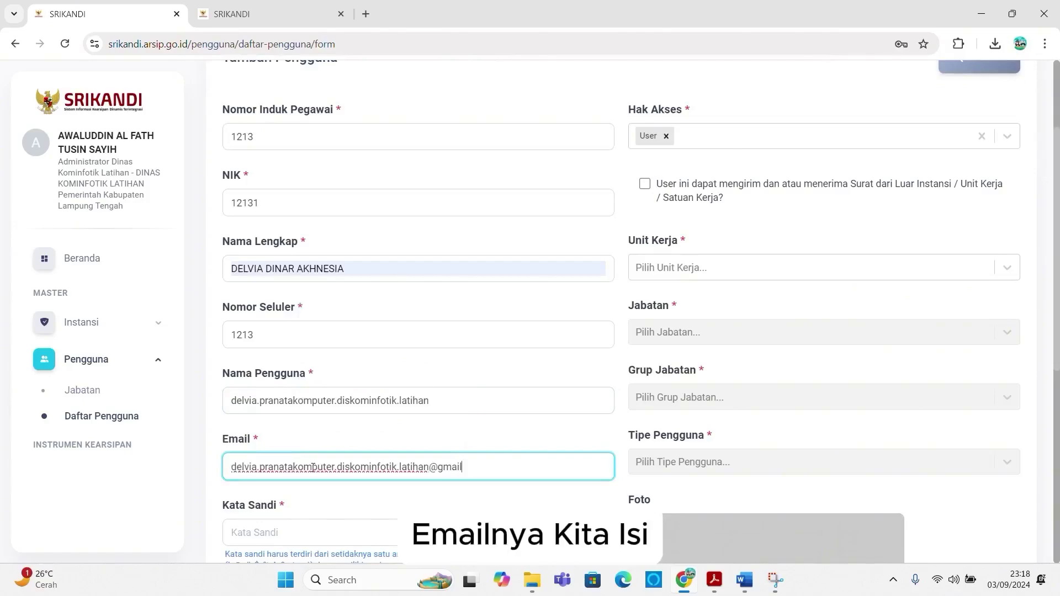
{"action": "type", "text": ".com"}
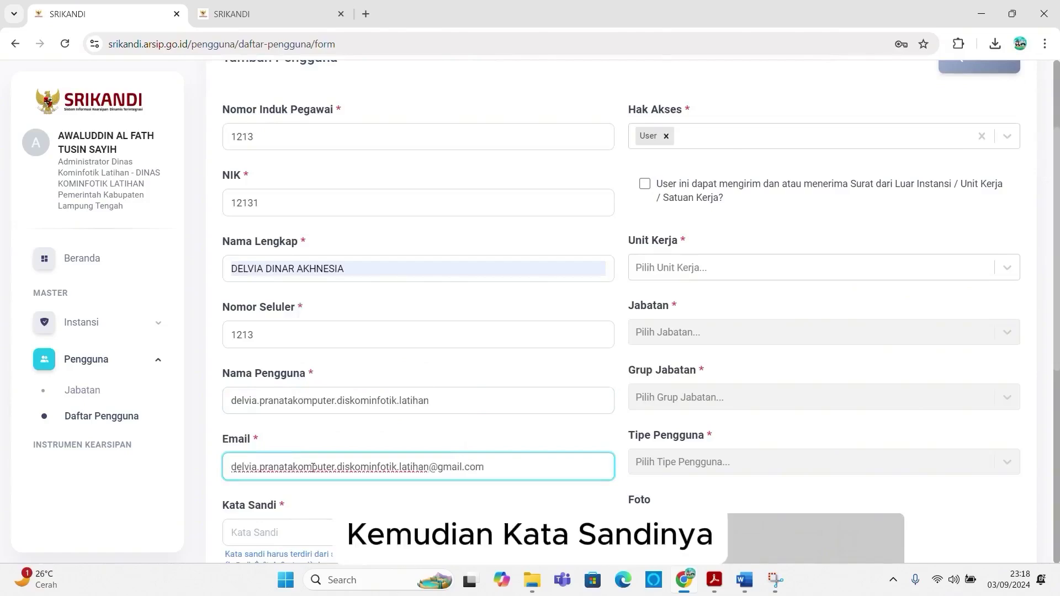
Step: Enter the account password and the matching password confirmation
{"action": "scroll", "coordinate": [314, 442], "scroll_direction": "down", "scroll_amount": 1}
{"action": "scroll", "coordinate": [303, 464], "scroll_direction": "down", "scroll_amount": 2}
{"action": "key", "text": "Tab"}
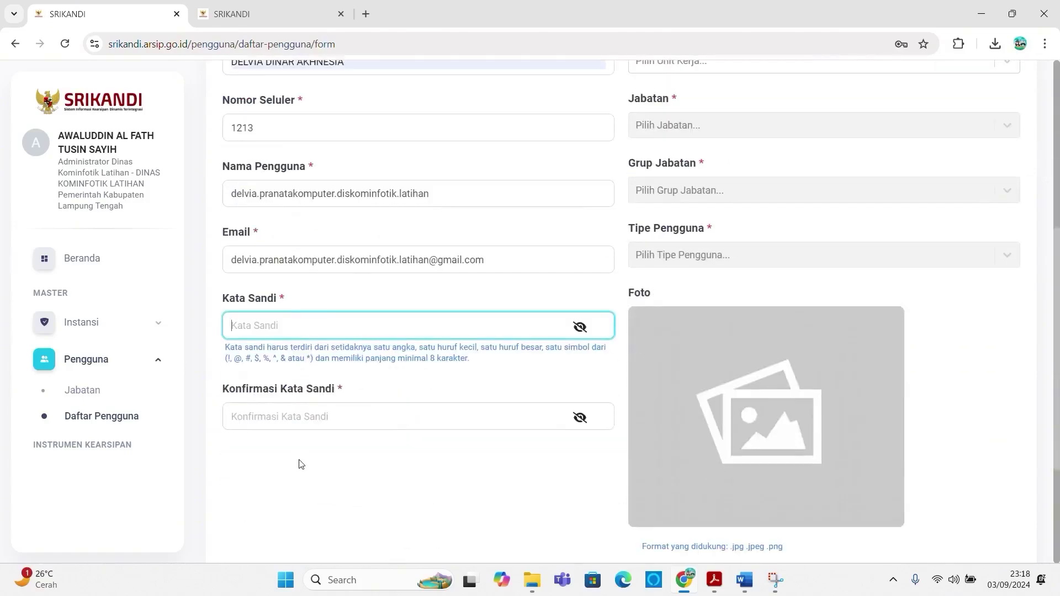
{"action": "scroll", "coordinate": [301, 464], "scroll_direction": "up", "scroll_amount": 2}
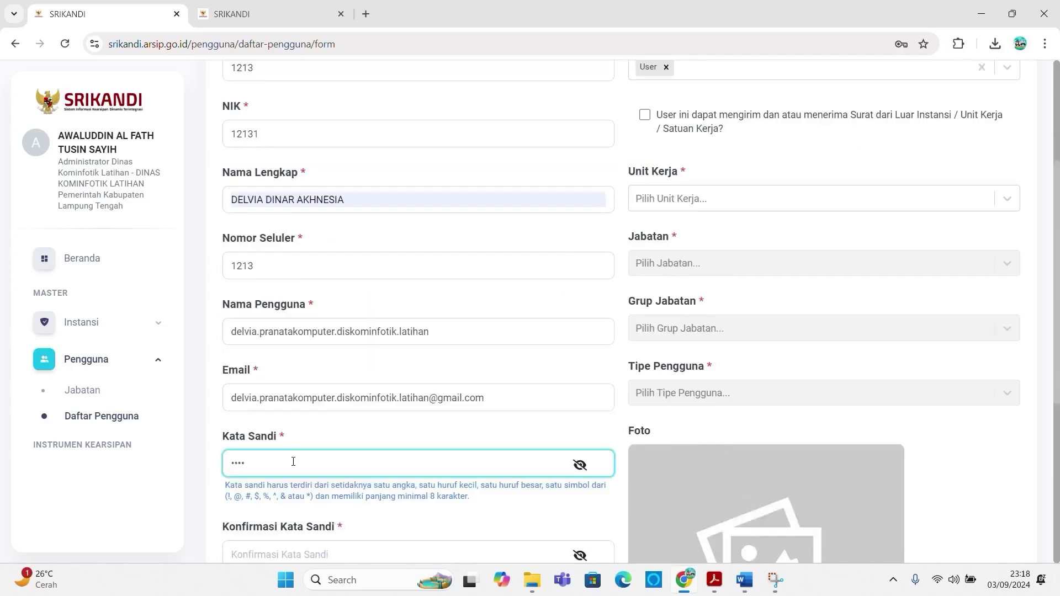
{"action": "key", "text": "BackSpace"}
{"action": "key", "text": "BackSpace"}
{"action": "key", "text": "BackSpace"}
{"action": "key", "text": "BackSpace"}
{"action": "type", "text": "D"}
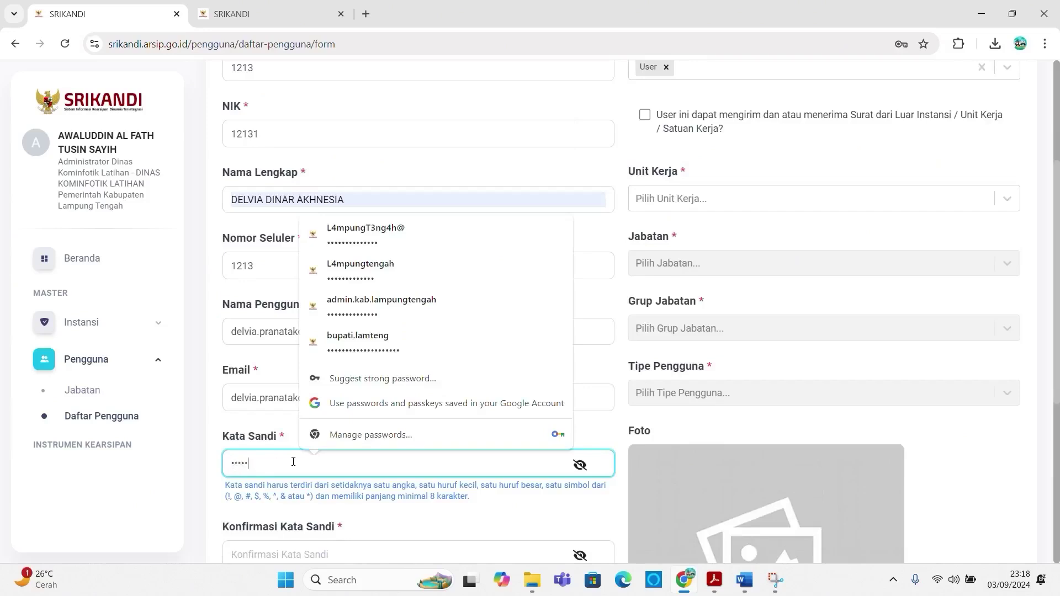
{"action": "scroll", "coordinate": [259, 452], "scroll_direction": "down", "scroll_amount": 1}
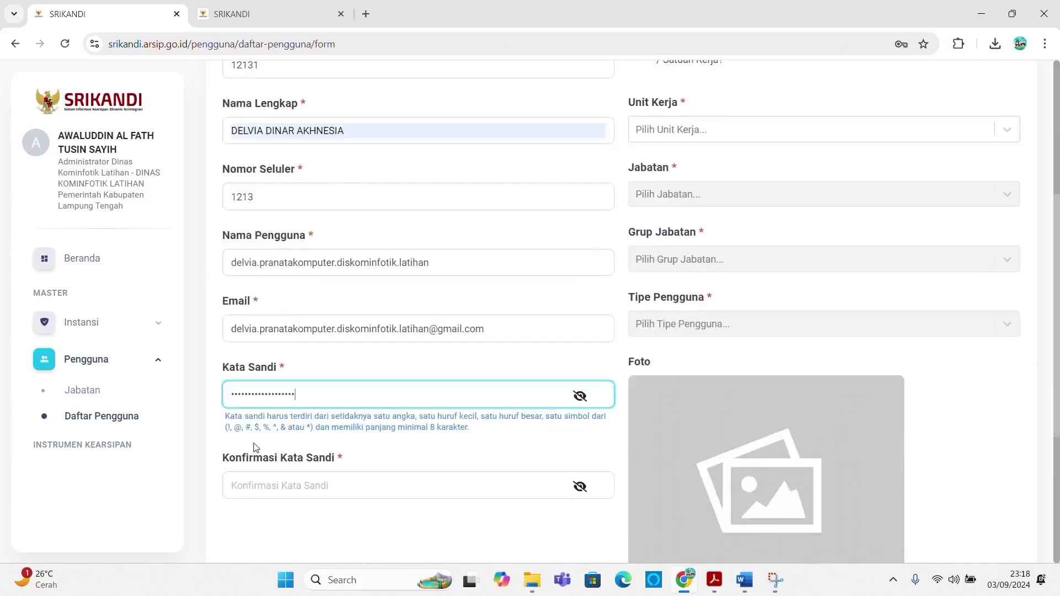
{"action": "key", "text": "Tab"}
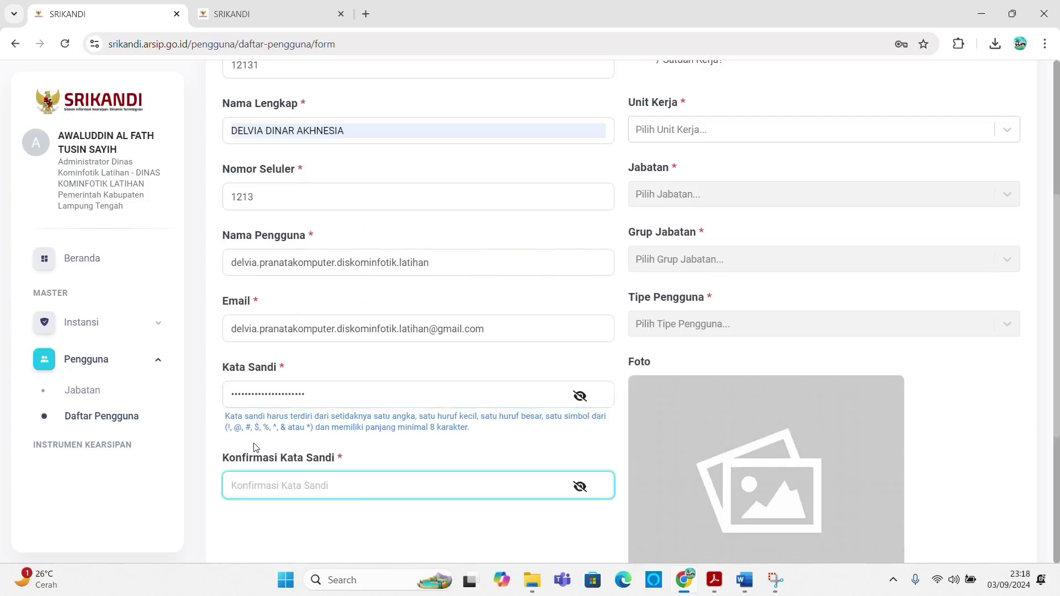
{"action": "type", "text": "De"}
{"action": "scroll", "coordinate": [607, 243], "scroll_direction": "up", "scroll_amount": 3}
Step: Set the work unit to Bidang Pengelolaan Informasi and position to Pranata Komputer Ahli Pertama
{"action": "left_click", "coordinate": [678, 268]}
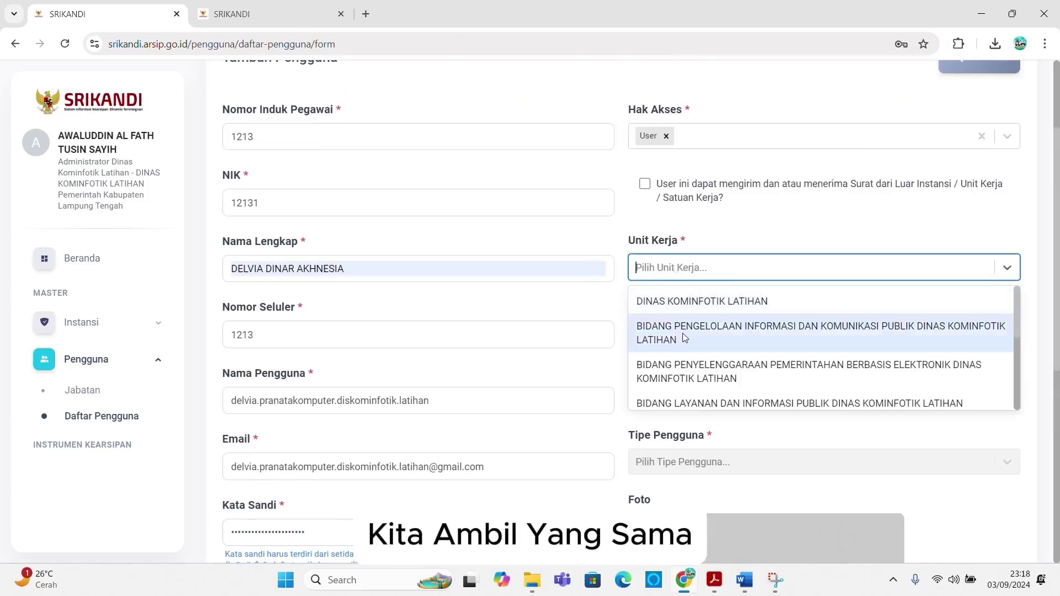
{"action": "left_click", "coordinate": [684, 338]}
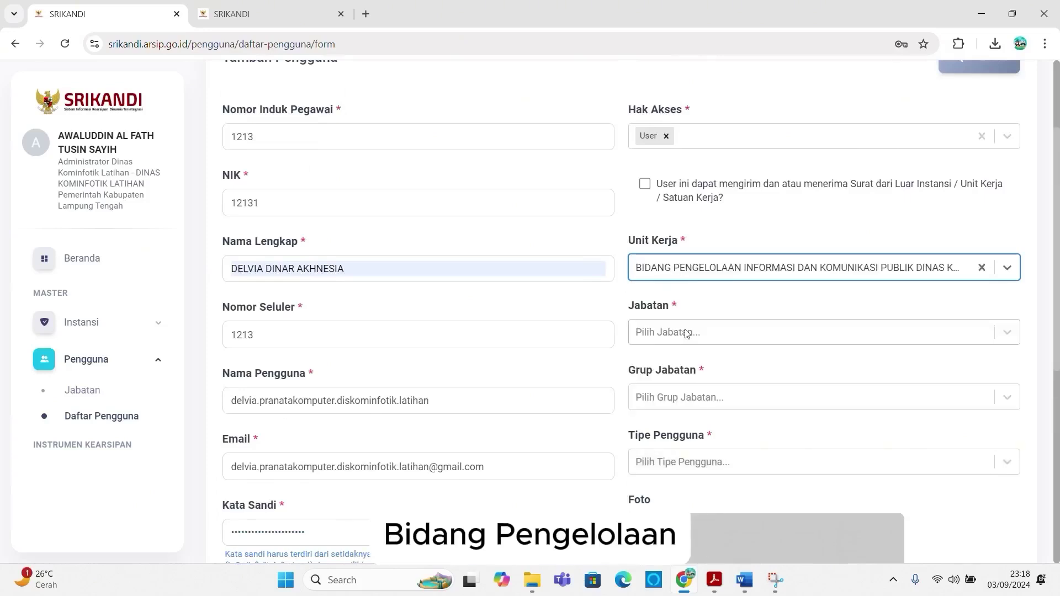
{"action": "left_click", "coordinate": [686, 333]}
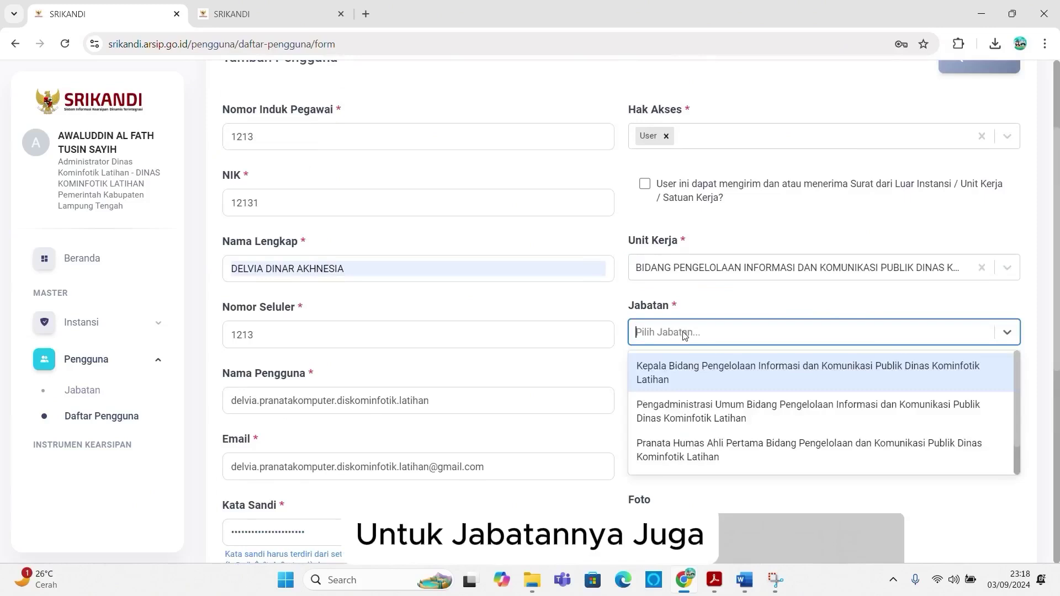
{"action": "scroll", "coordinate": [690, 408], "scroll_direction": "down", "scroll_amount": 1}
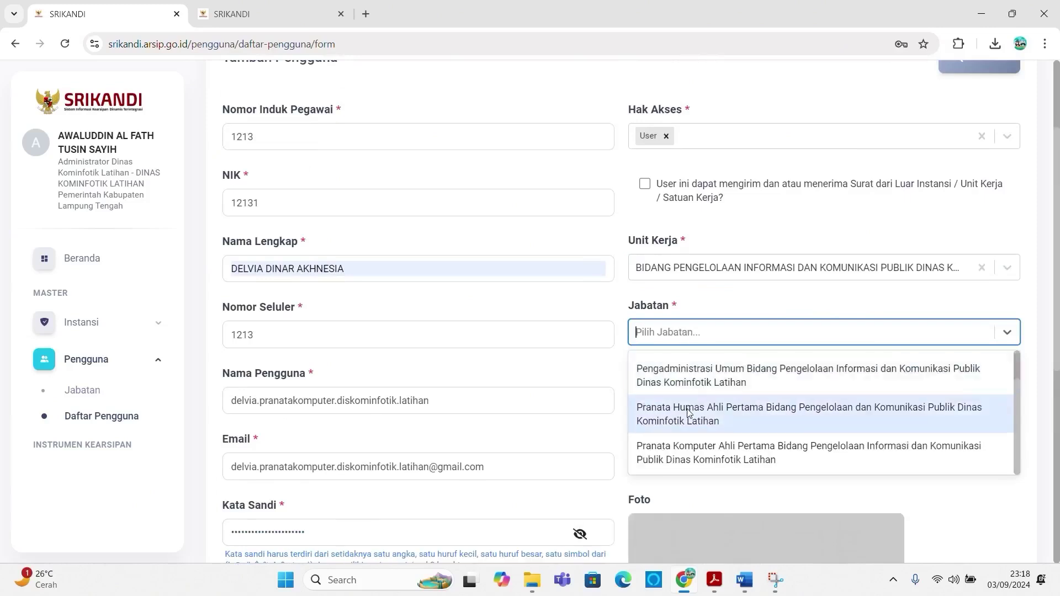
{"action": "left_click", "coordinate": [690, 464]}
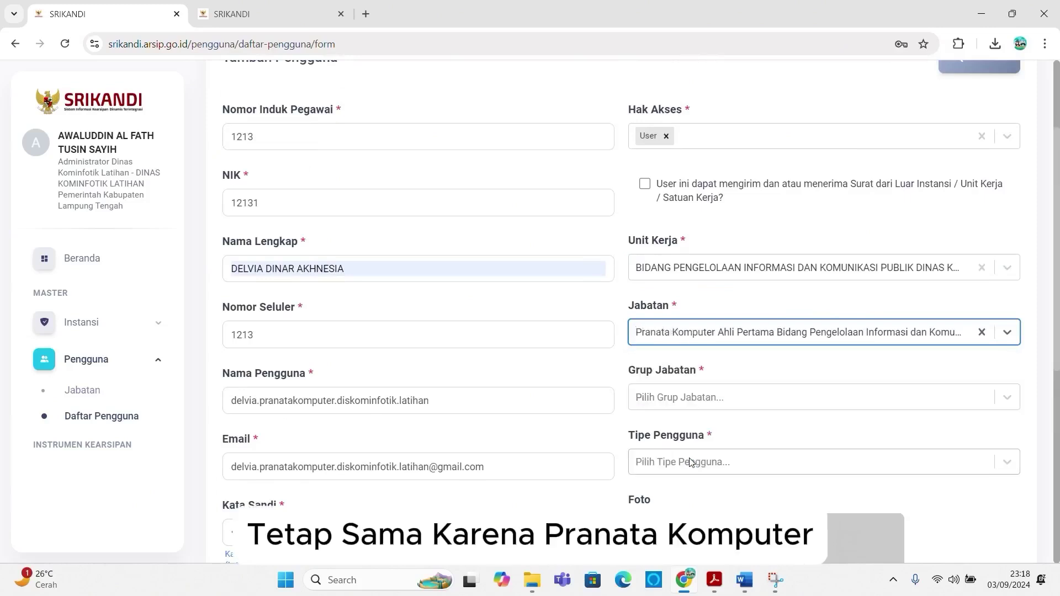
Step: Set the position group to Staf and the user type to Pegawai Negeri Sipil
{"action": "left_click", "coordinate": [683, 401]}
{"action": "scroll", "coordinate": [697, 454], "scroll_direction": "down", "scroll_amount": 2}
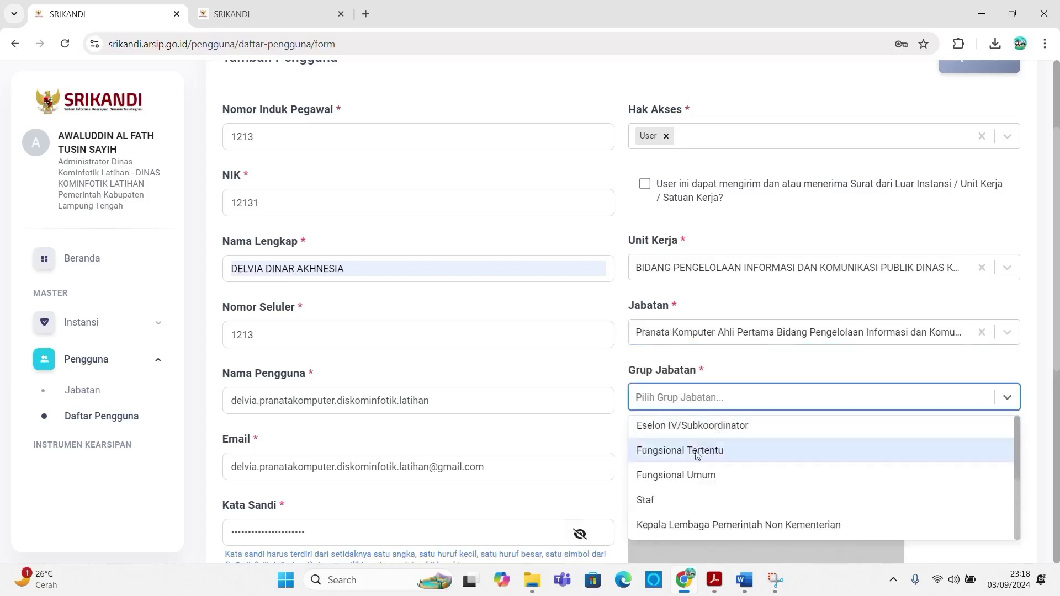
{"action": "left_click", "coordinate": [670, 499]}
{"action": "scroll", "coordinate": [685, 431], "scroll_direction": "down", "scroll_amount": 2}
{"action": "left_click", "coordinate": [697, 326]}
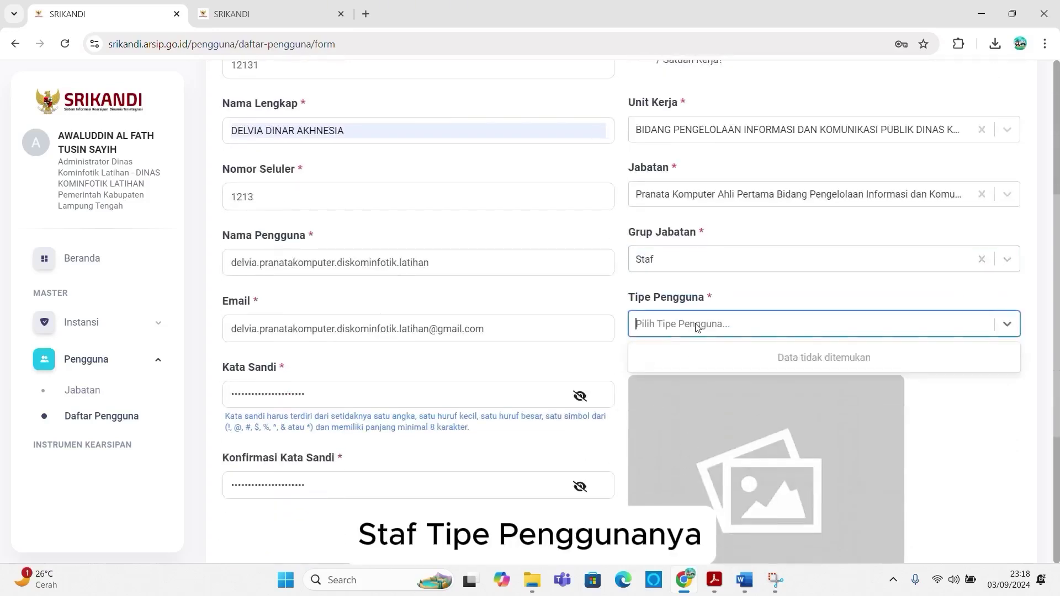
{"action": "scroll", "coordinate": [676, 431], "scroll_direction": "down", "scroll_amount": 2}
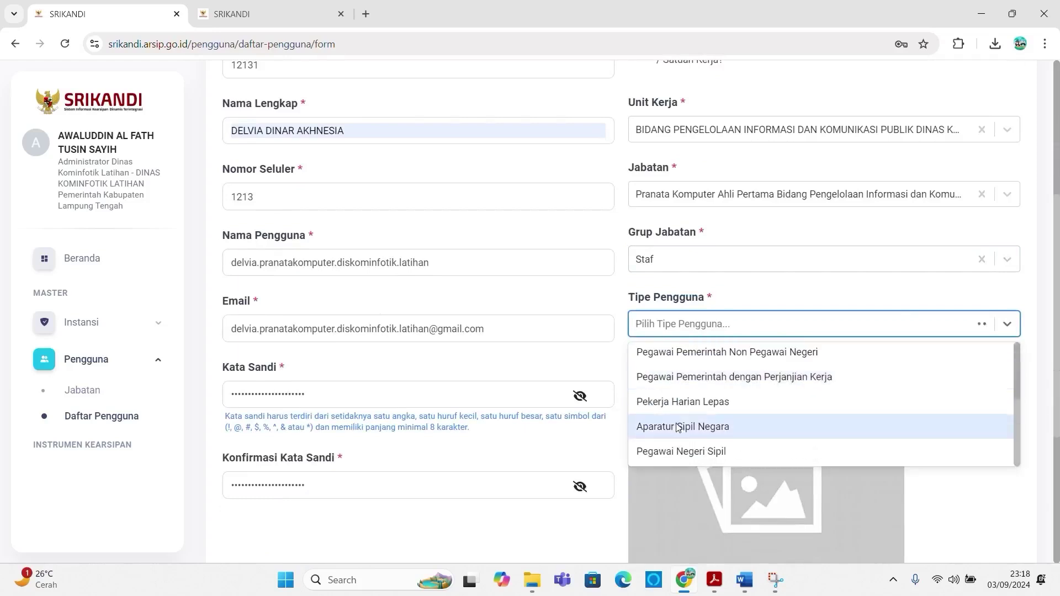
{"action": "left_click", "coordinate": [673, 452]}
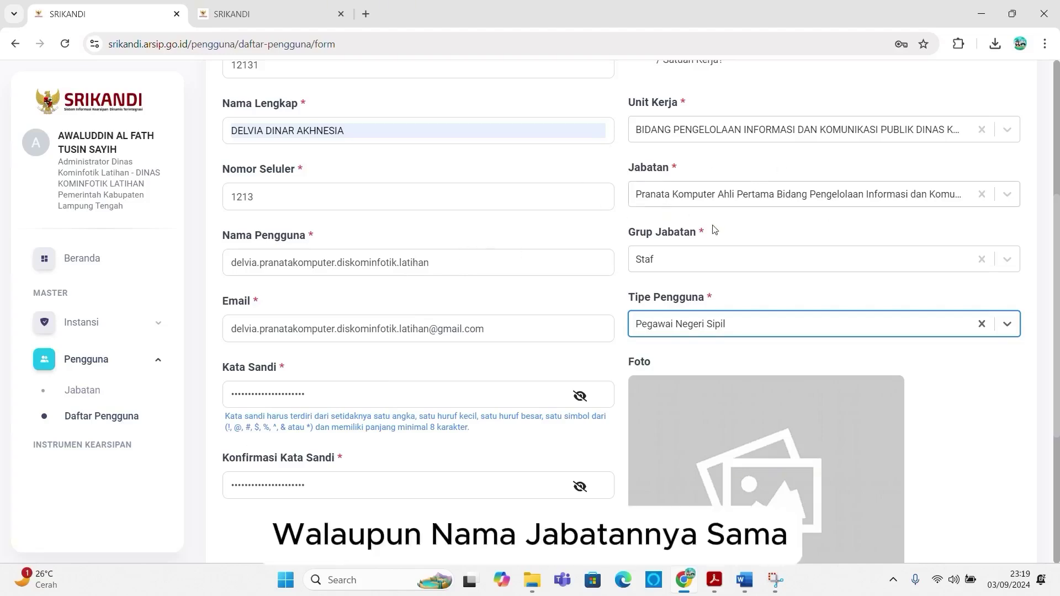
{"action": "scroll", "coordinate": [638, 385], "scroll_direction": "down", "scroll_amount": 1}
{"action": "scroll", "coordinate": [638, 385], "scroll_direction": "down", "scroll_amount": 4}
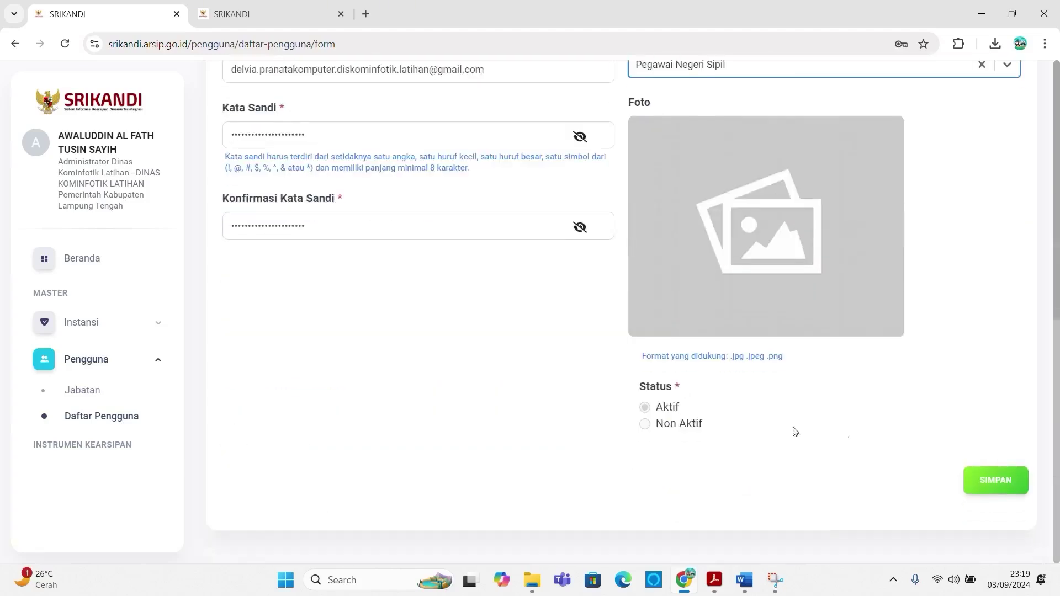
Step: Save the sixth user, dismiss the success and password prompts, and return to the position chart
{"action": "left_click", "coordinate": [985, 481]}
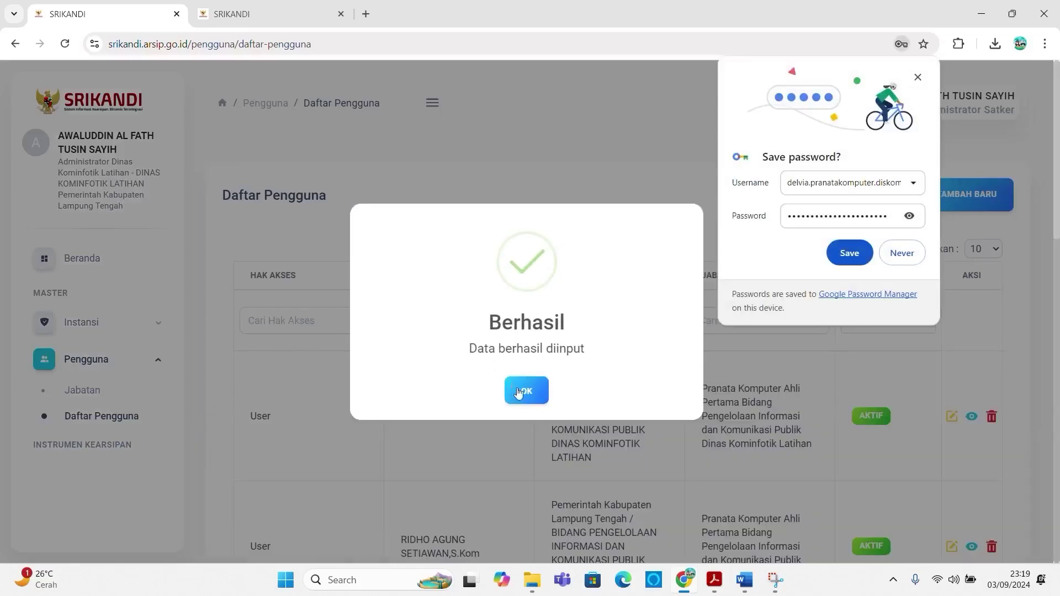
{"action": "left_click", "coordinate": [520, 391]}
{"action": "left_click", "coordinate": [918, 77]}
{"action": "scroll", "coordinate": [741, 345], "scroll_direction": "down", "scroll_amount": 2}
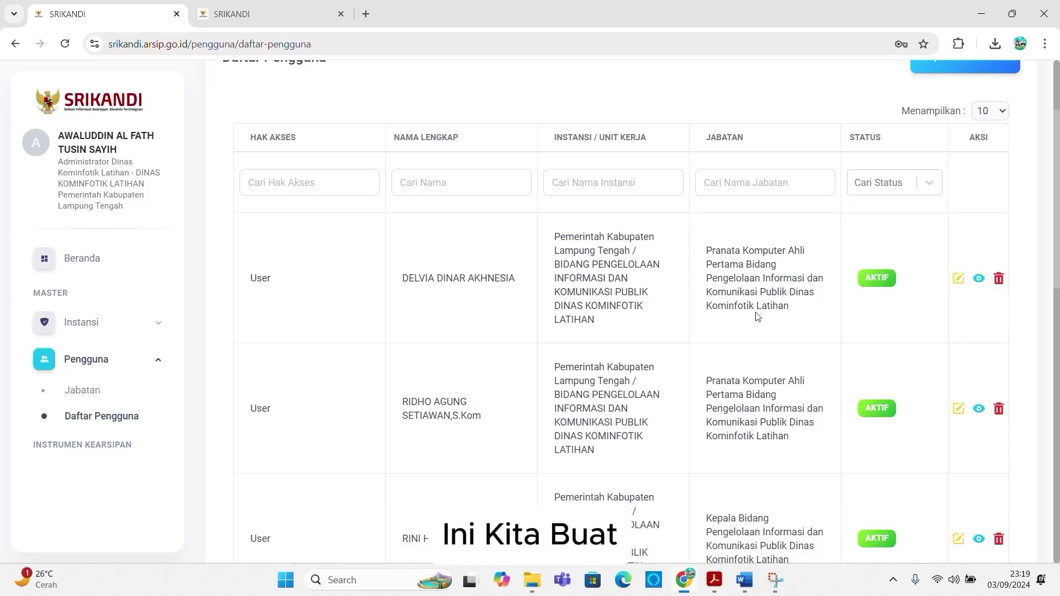
{"action": "left_click", "coordinate": [292, 15]}
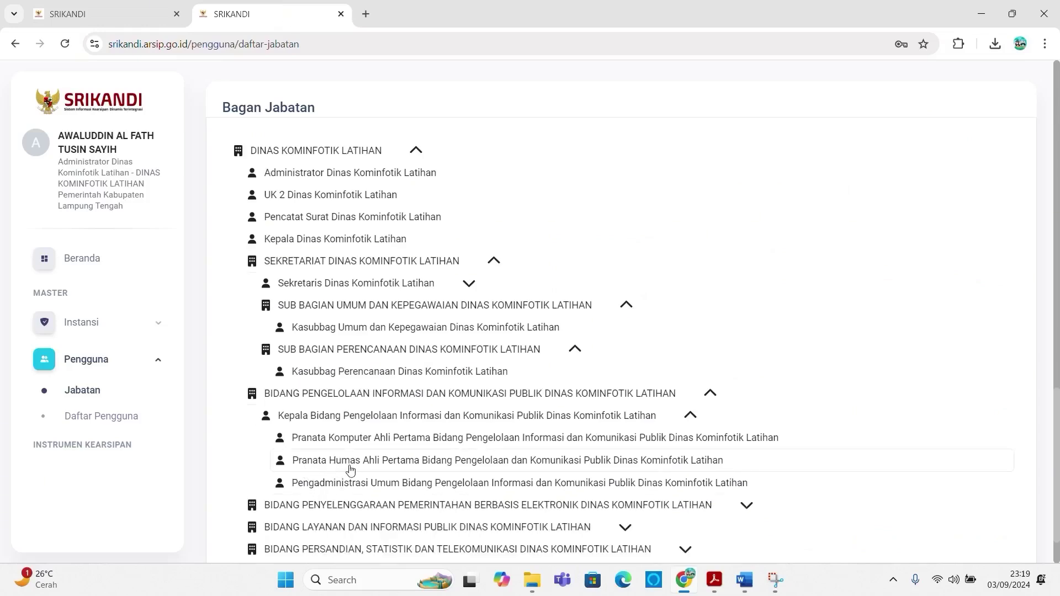
{"action": "scroll", "coordinate": [350, 470], "scroll_direction": "down", "scroll_amount": 1}
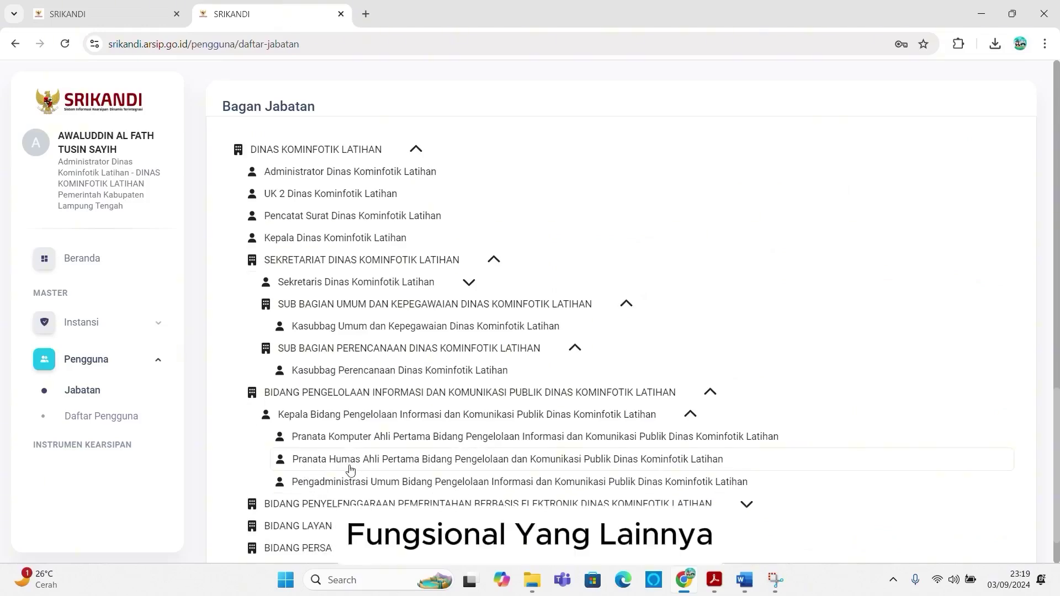
{"action": "key", "text": "ctrl+Tab"}
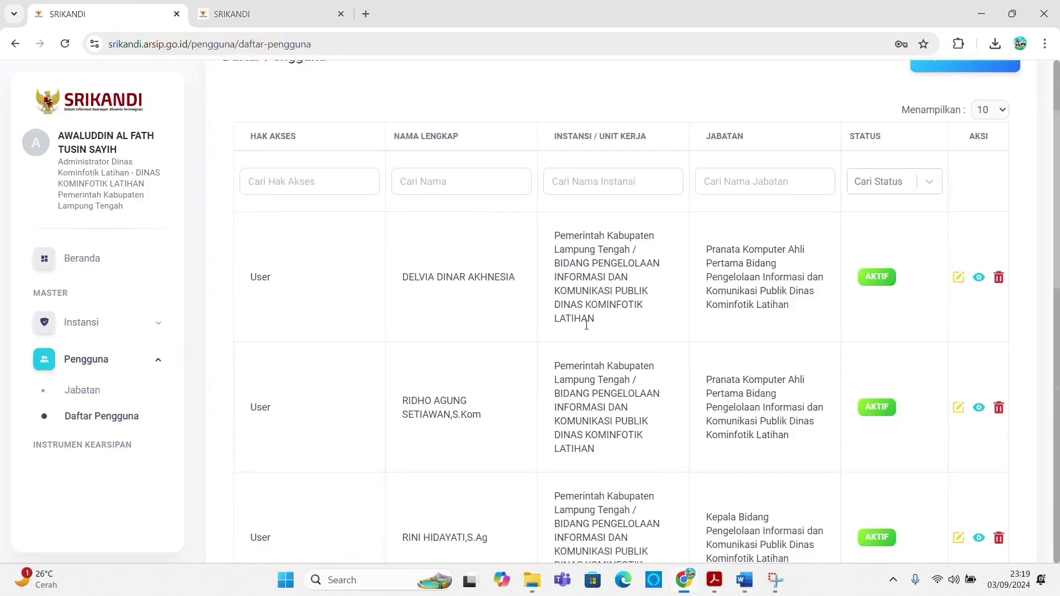
{"action": "scroll", "coordinate": [586, 325], "scroll_direction": "down", "scroll_amount": 15}
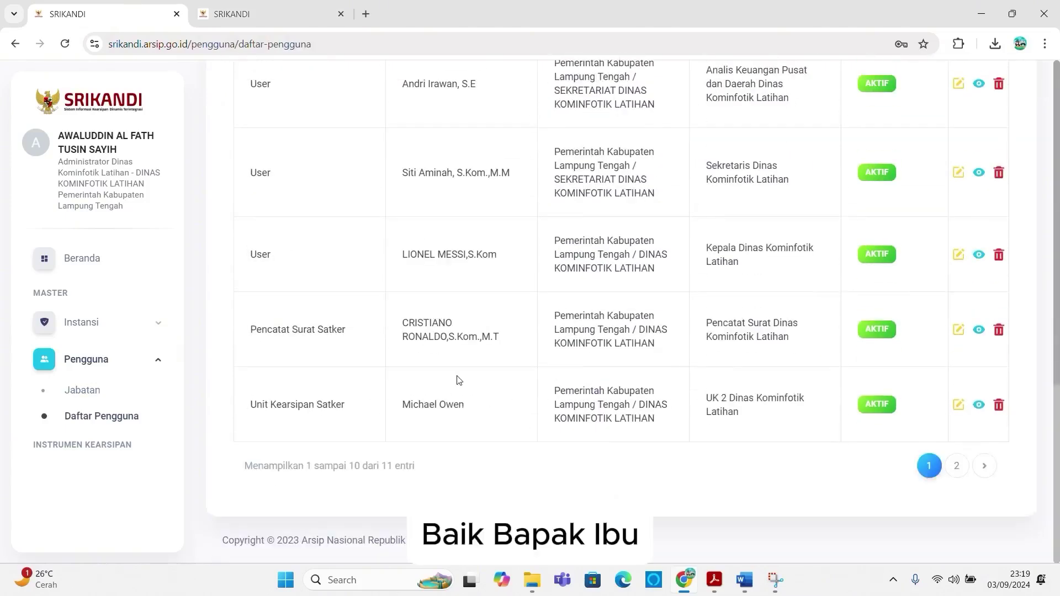
{"action": "scroll", "coordinate": [457, 380], "scroll_direction": "up", "scroll_amount": 15}
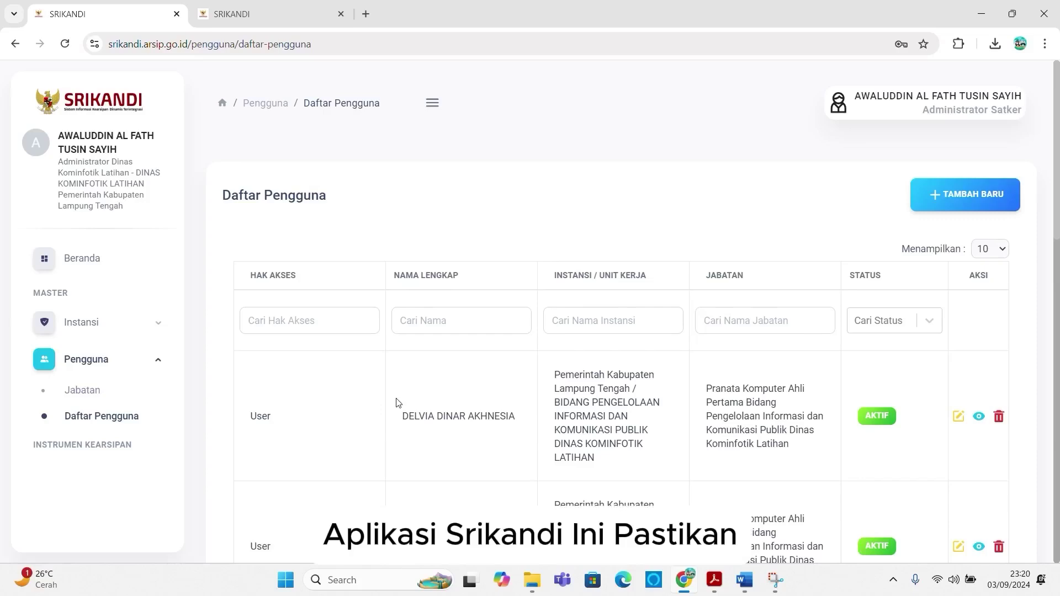
Step: Expand the Penyelenggaraan, Layanan and Persandian branches of the position chart, then return to Daftar Pengguna
{"action": "left_click", "coordinate": [265, 14]}
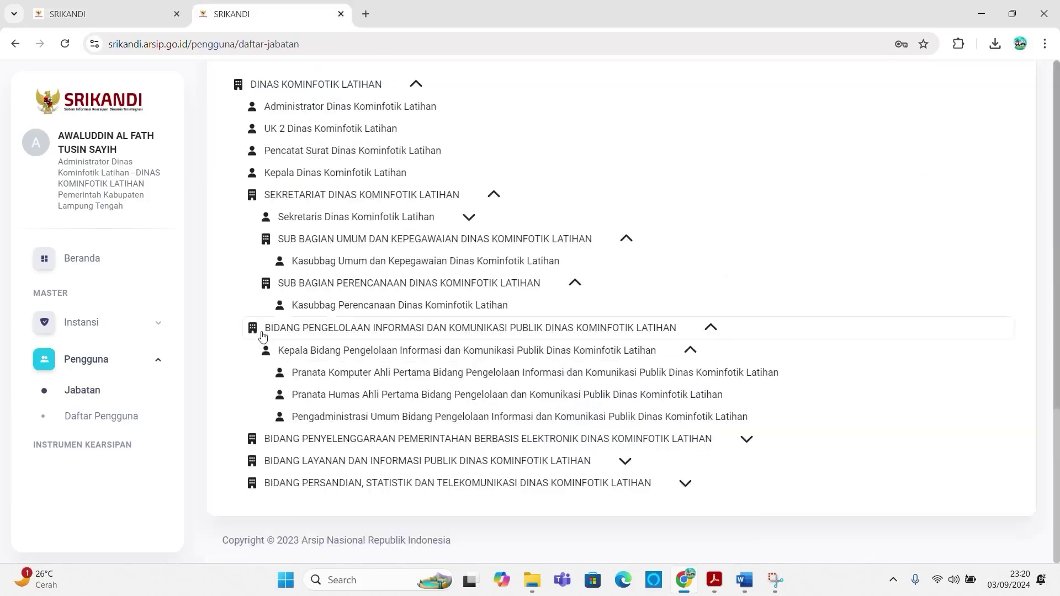
{"action": "left_click", "coordinate": [298, 446]}
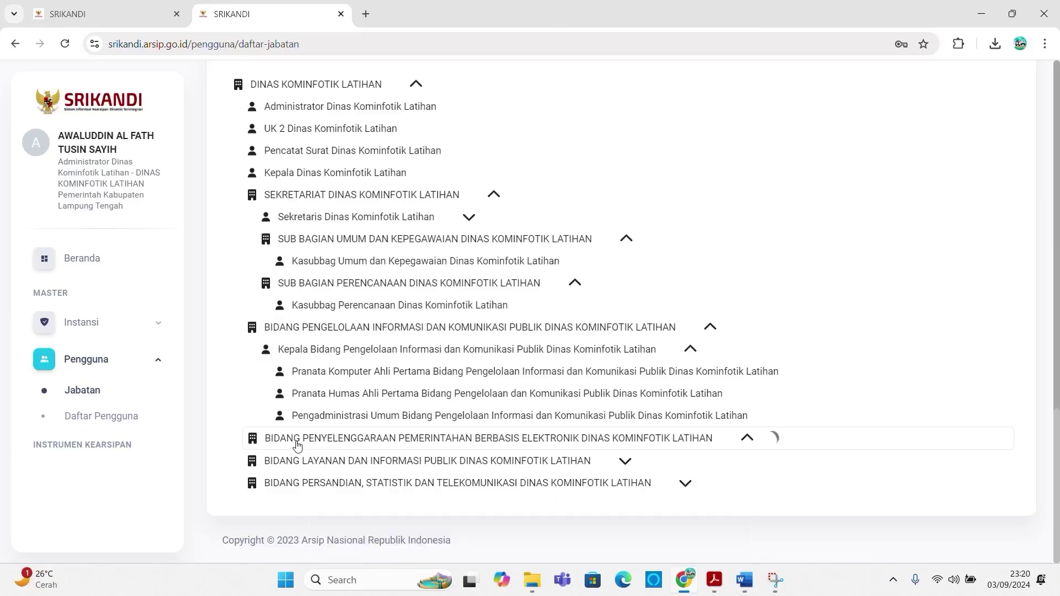
{"action": "left_click", "coordinate": [328, 489]}
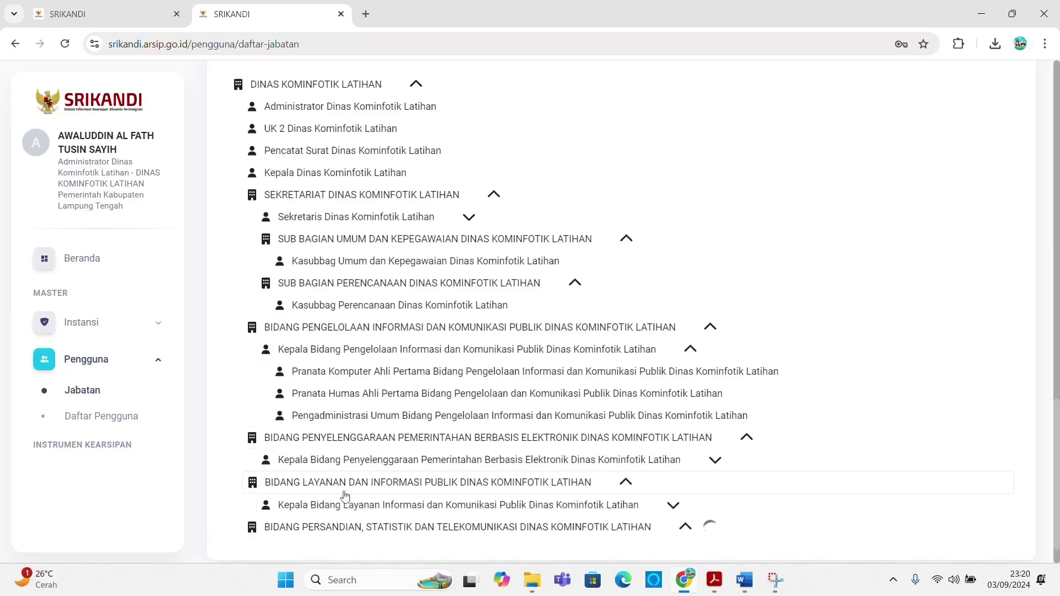
{"action": "scroll", "coordinate": [365, 498], "scroll_direction": "down", "scroll_amount": 1}
{"action": "left_click", "coordinate": [370, 497]}
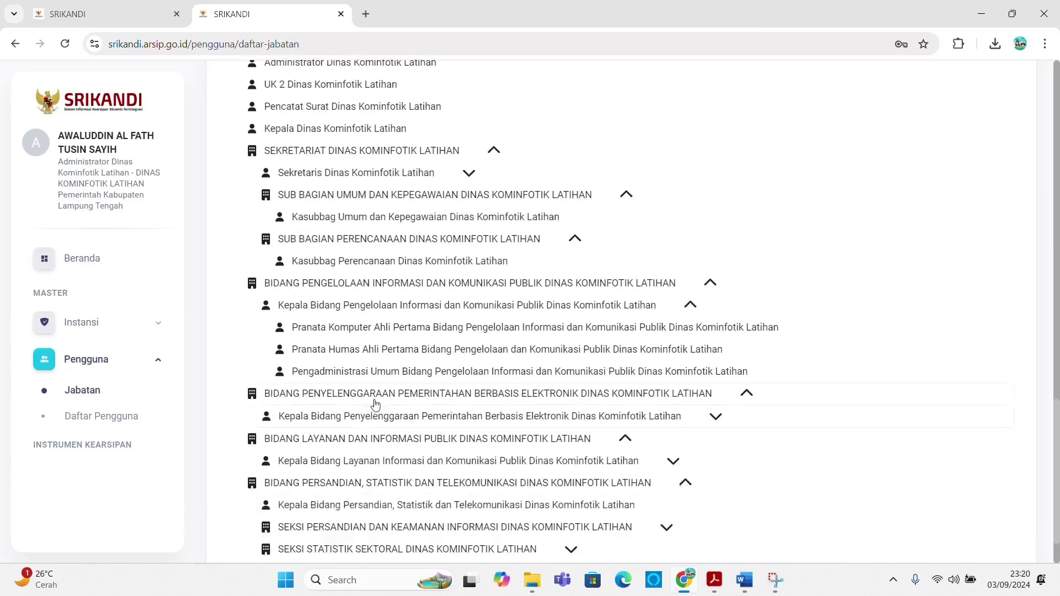
{"action": "scroll", "coordinate": [375, 405], "scroll_direction": "up", "scroll_amount": 4}
{"action": "scroll", "coordinate": [376, 404], "scroll_direction": "down", "scroll_amount": 3}
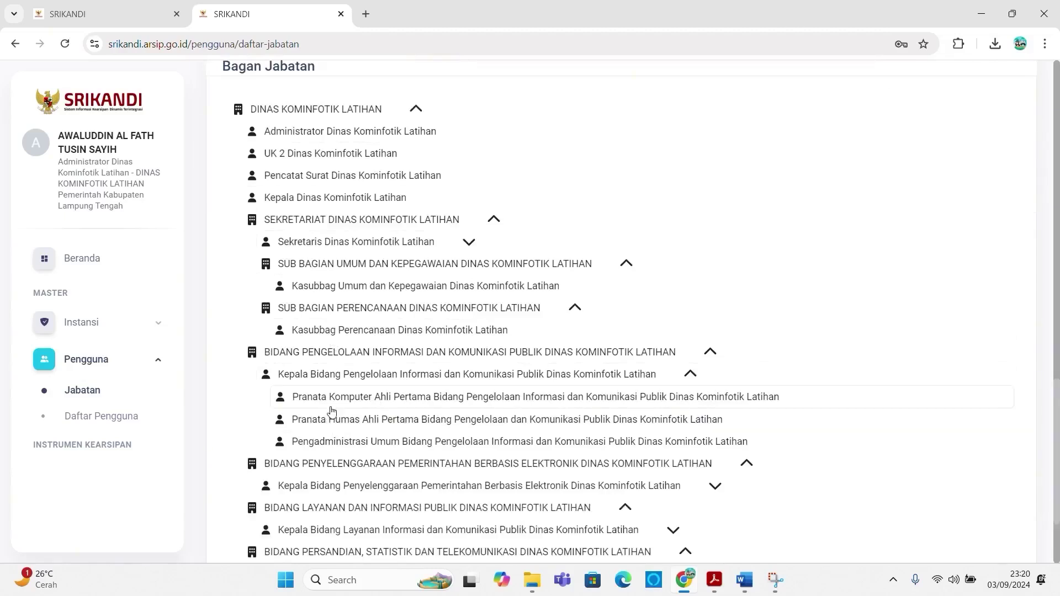
{"action": "key", "text": "ctrl+shift+Tab"}
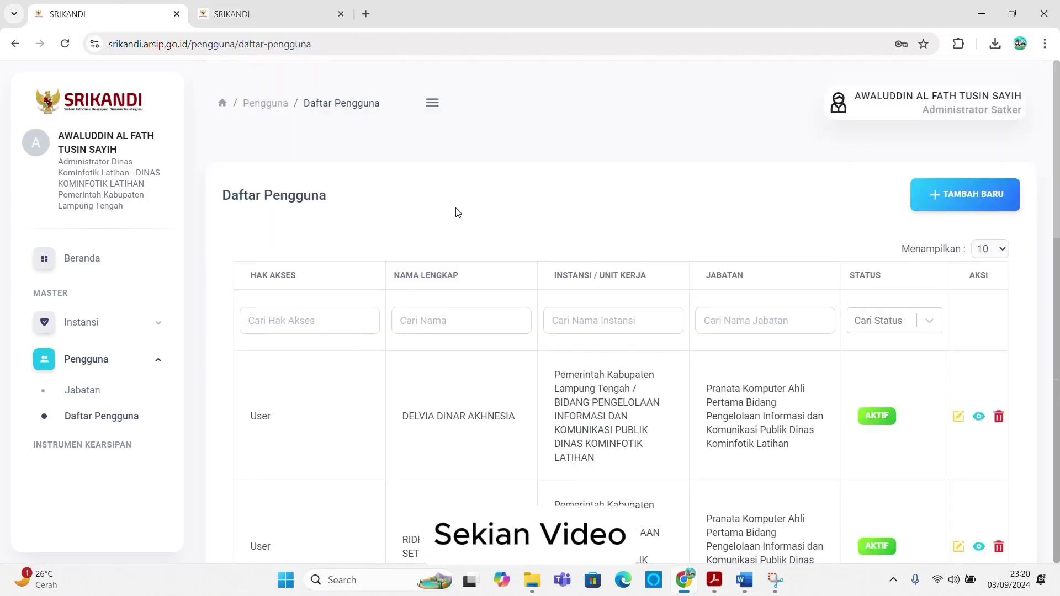